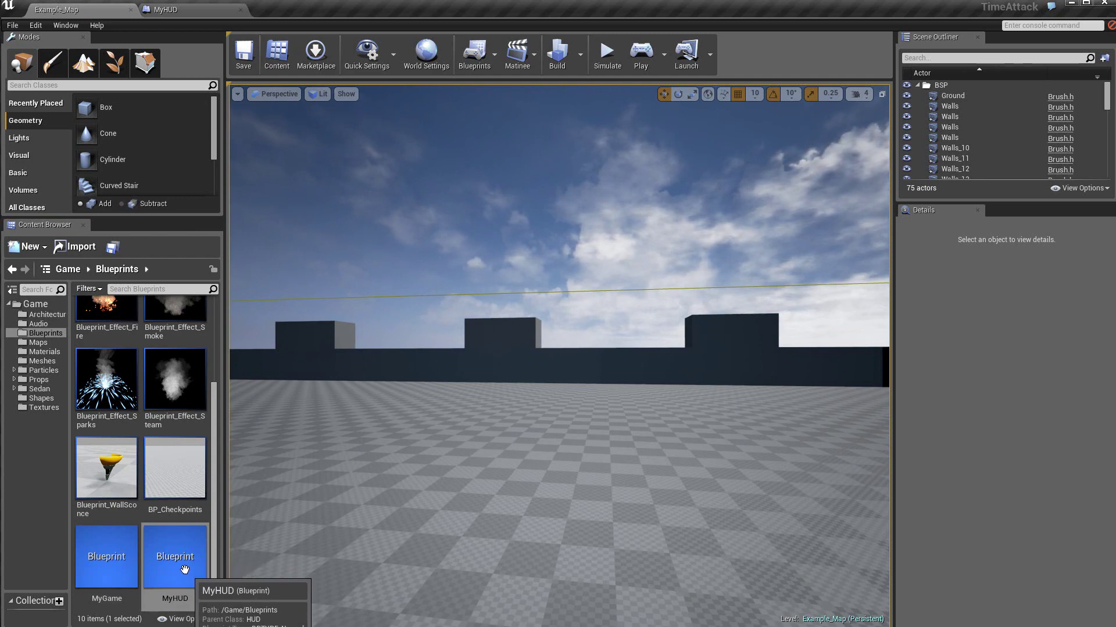
# - Play Example_Map to preview the car's speed and gear HUD, then stop the session
pyautogui.click(205, 10)
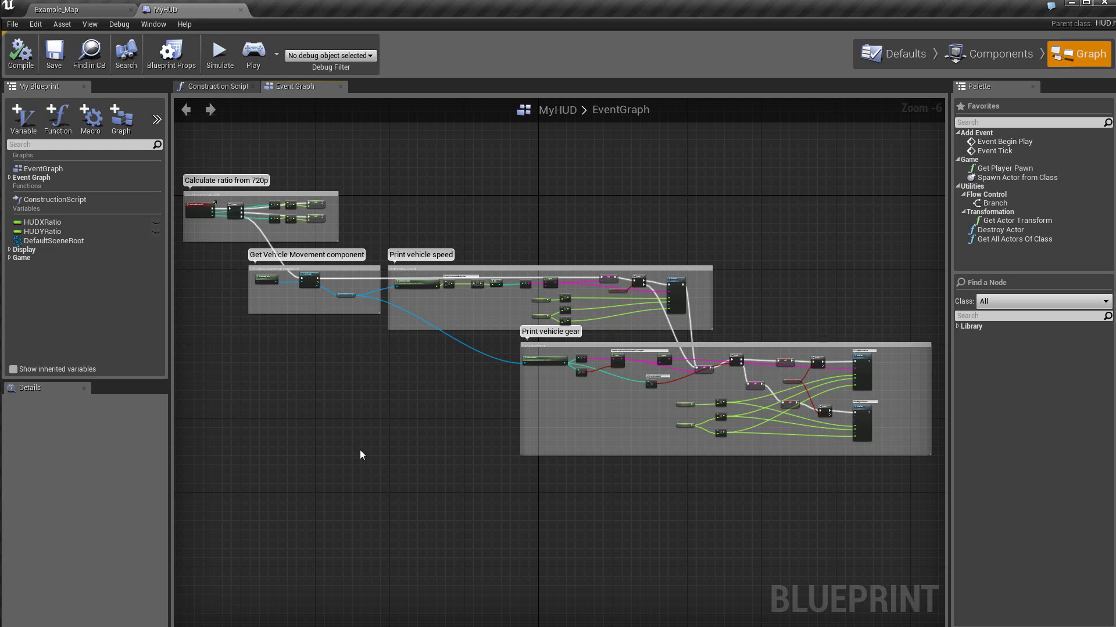
pyautogui.click(56, 10)
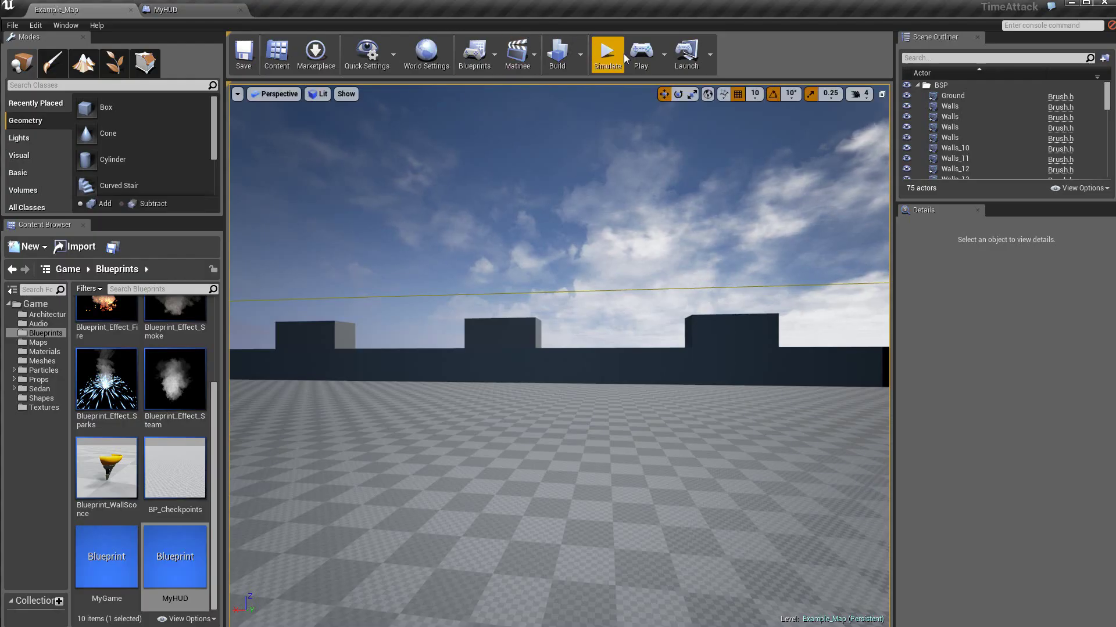
pyautogui.click(645, 53)
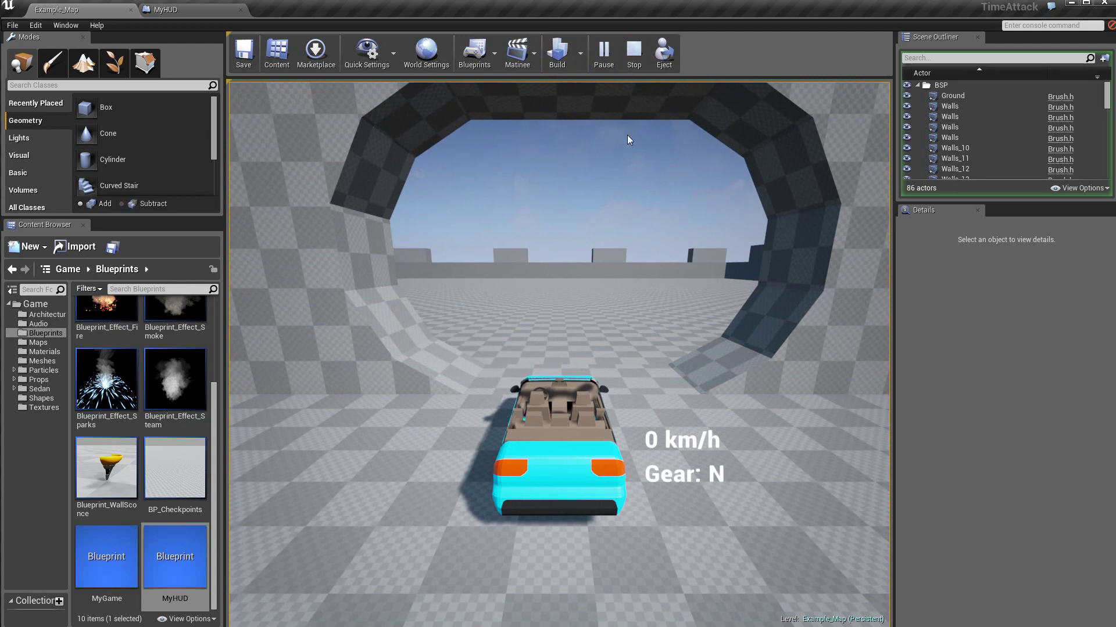
pyautogui.click(633, 51)
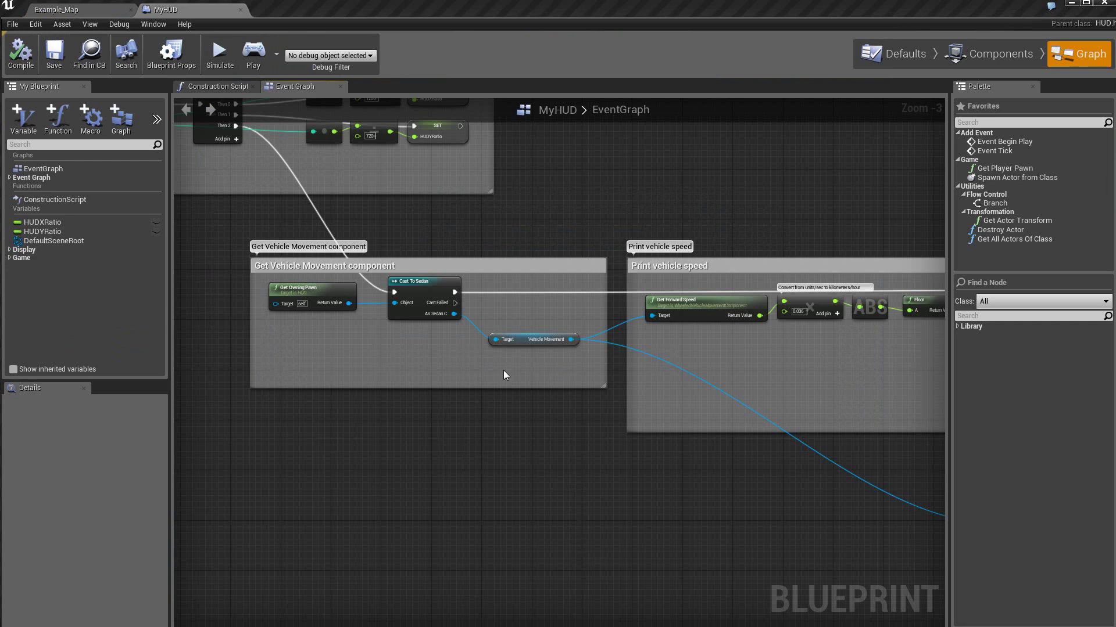
pyautogui.moveTo(856, 201); pyautogui.dragTo(386, 155, button='right')
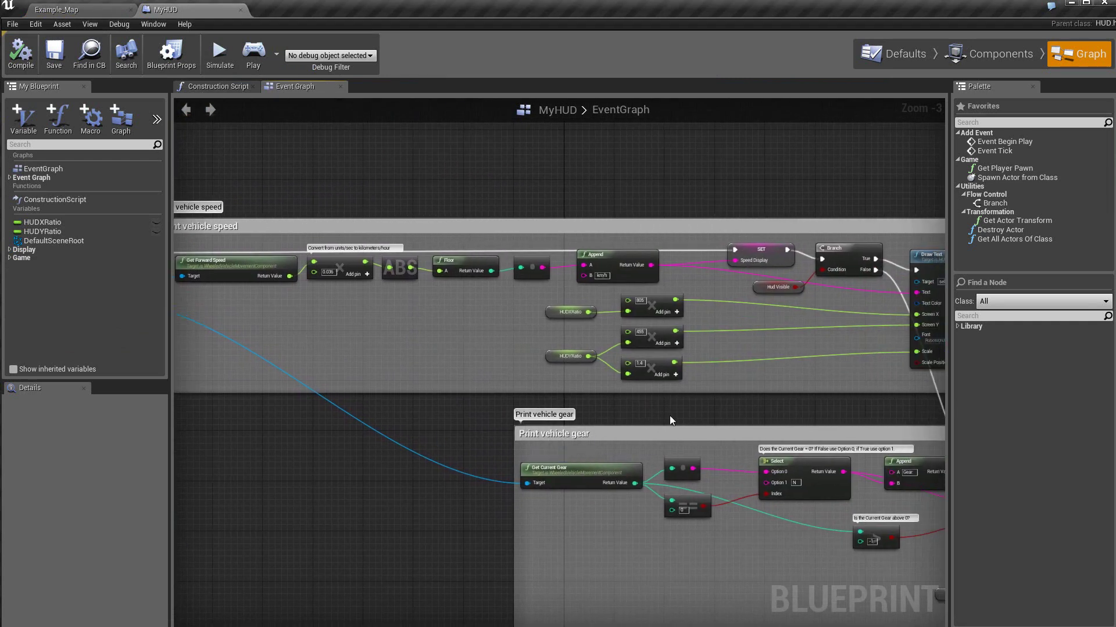
pyautogui.moveTo(713, 415); pyautogui.dragTo(434, 350, button='right')
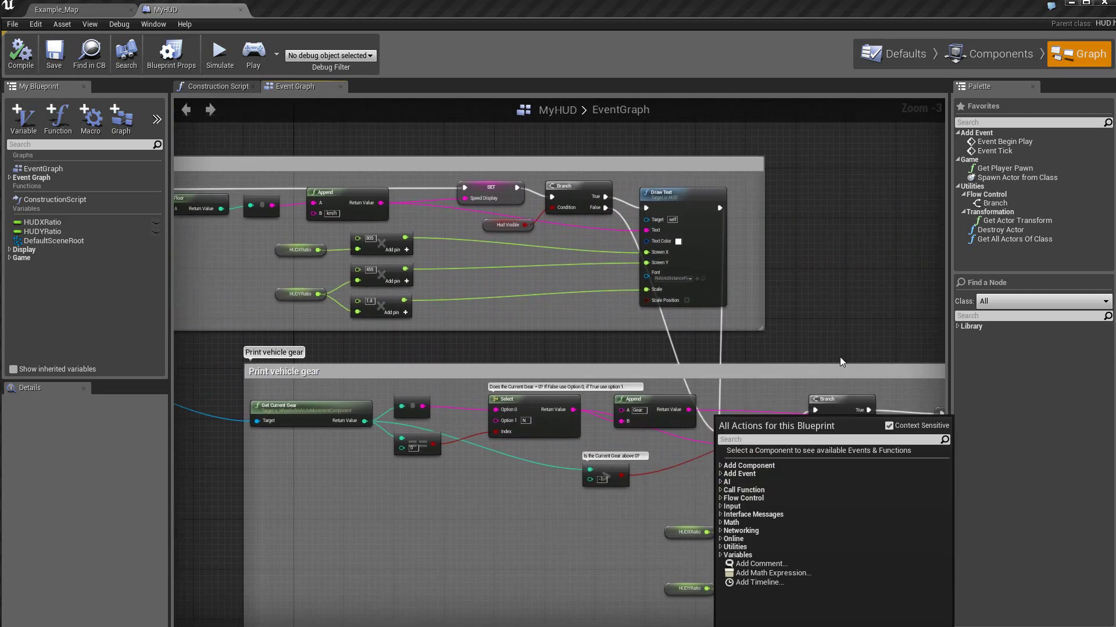
pyautogui.click(901, 297)
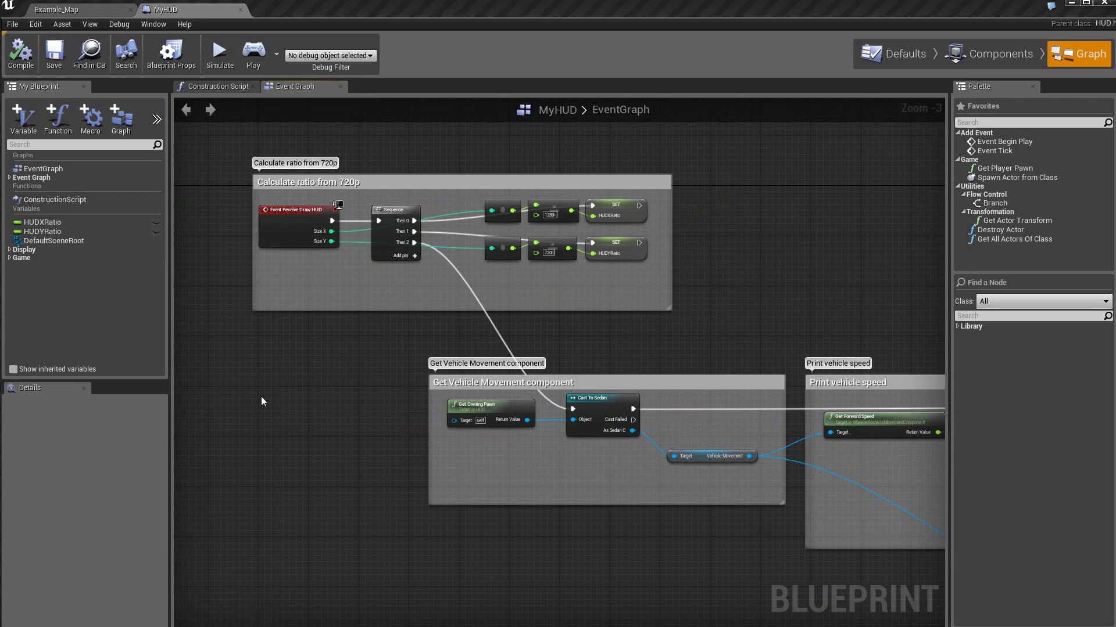
# - Create a new MyHUD function named VehiculeHUD
pyautogui.click(58, 116)
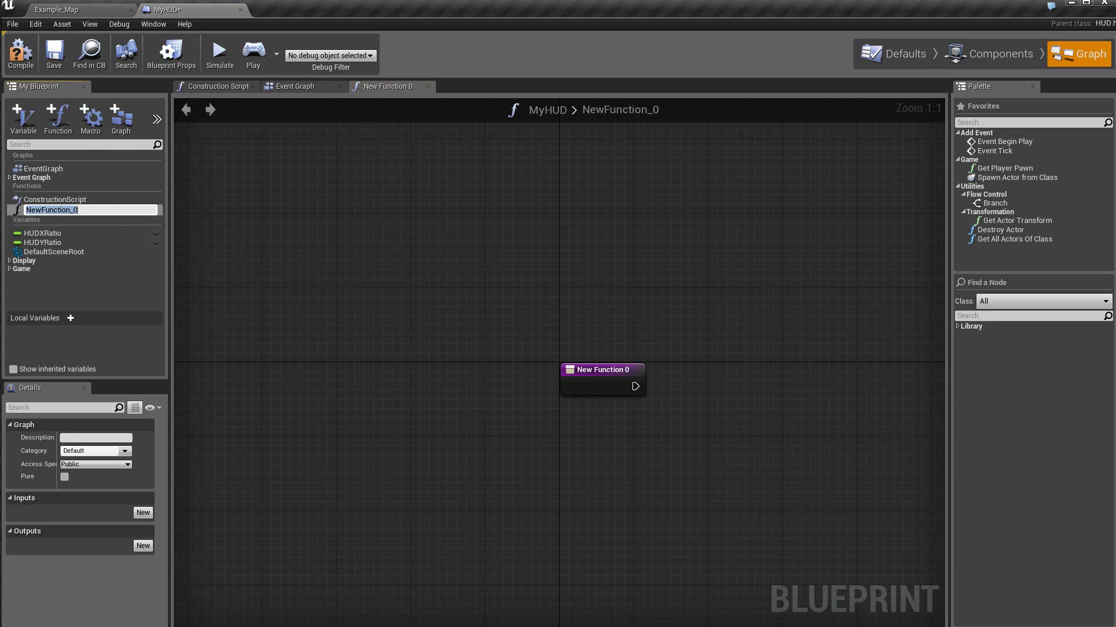
pyautogui.write('VehiculeHUD')
pyautogui.press('Return')
pyautogui.moveTo(543, 554); pyautogui.dragTo(369, 470, button='right')
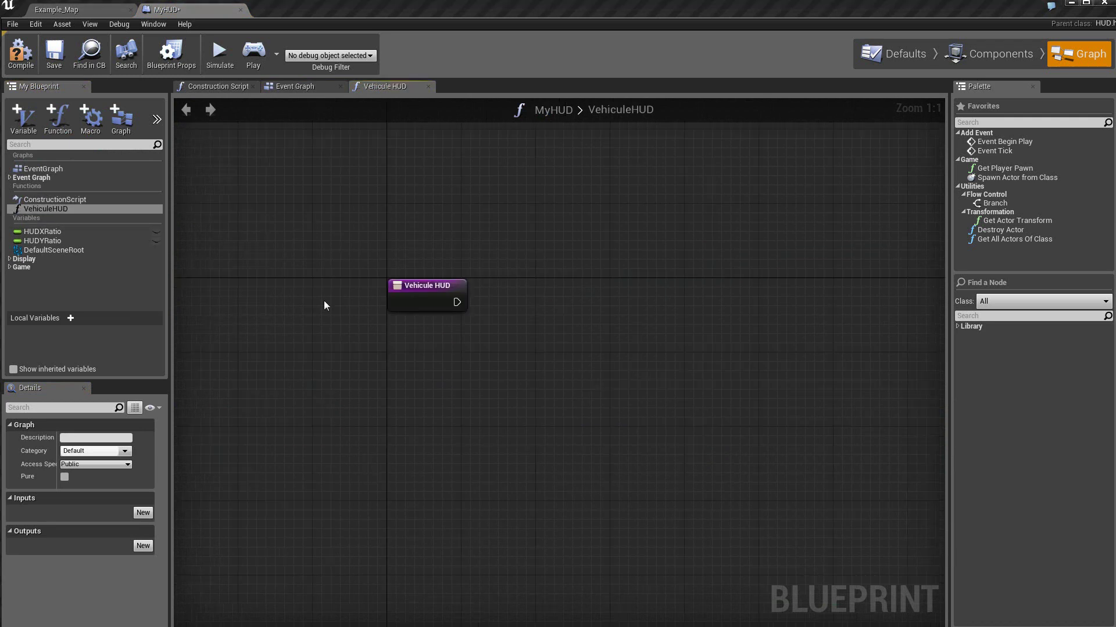
# - Select and copy the Event Graph's vehicle movement, speed and gear groups
pyautogui.click(308, 88)
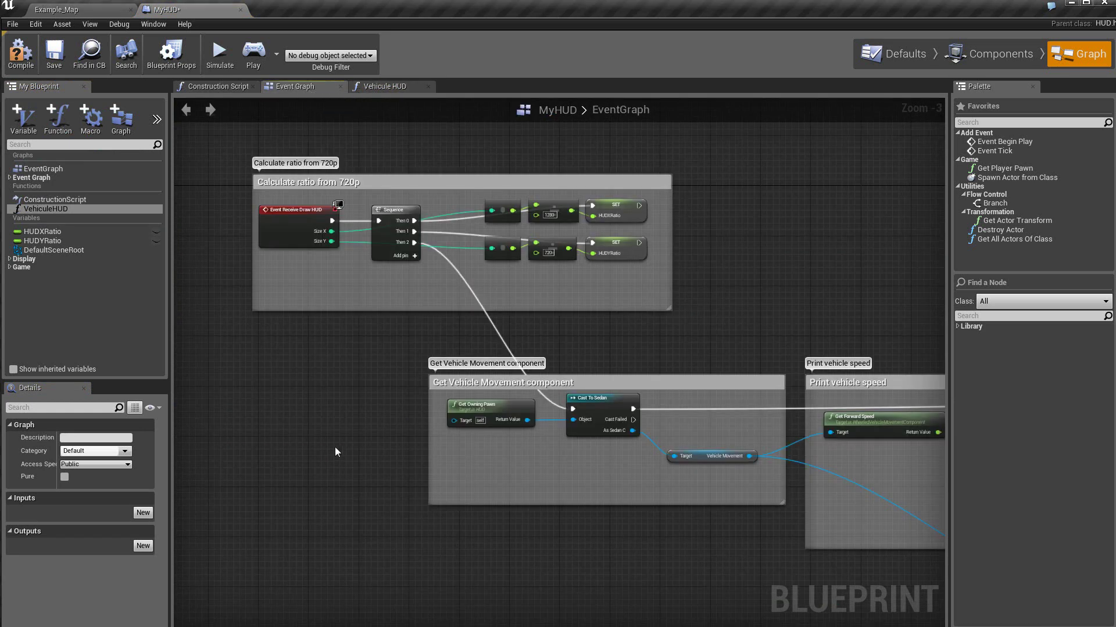
pyautogui.scroll(-2, 350, 392)
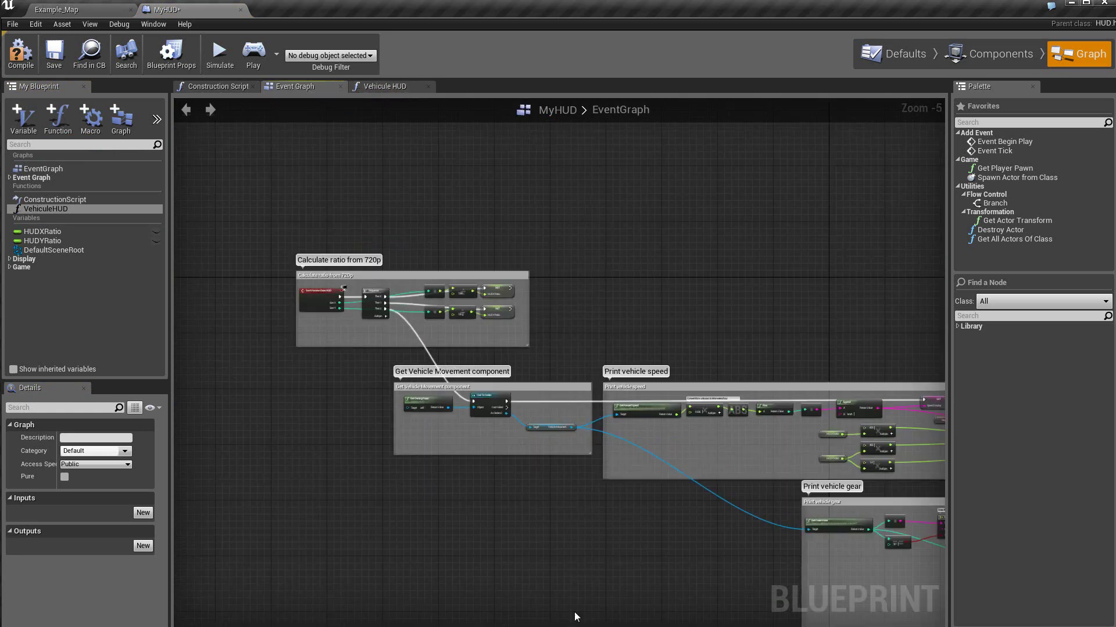
pyautogui.moveTo(479, 507); pyautogui.dragTo(316, 402, button='right')
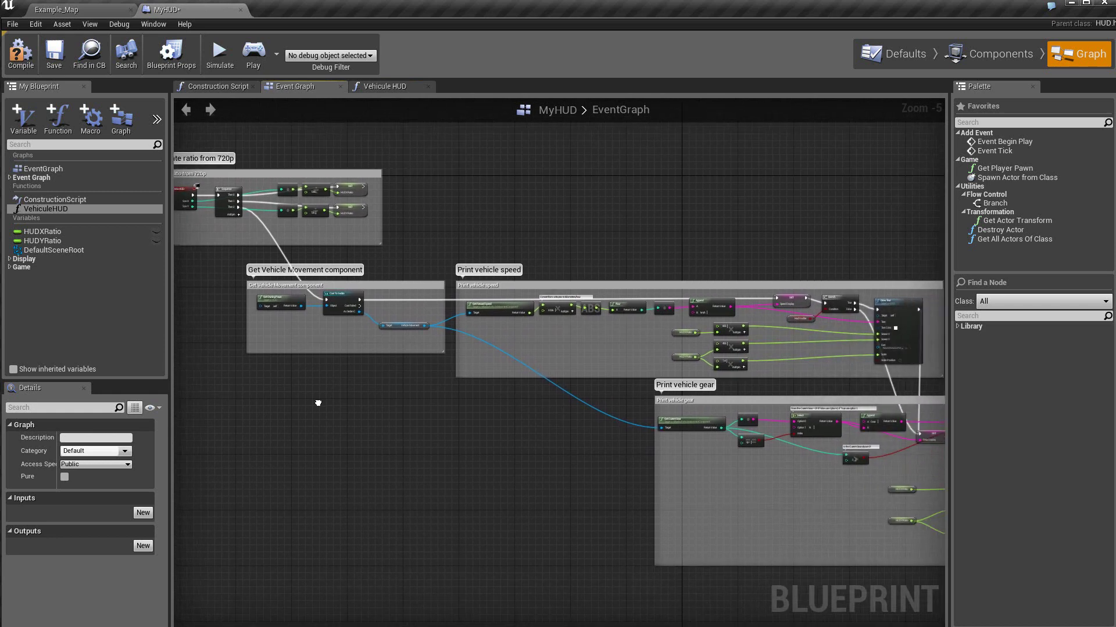
pyautogui.scroll(-1, 316, 402)
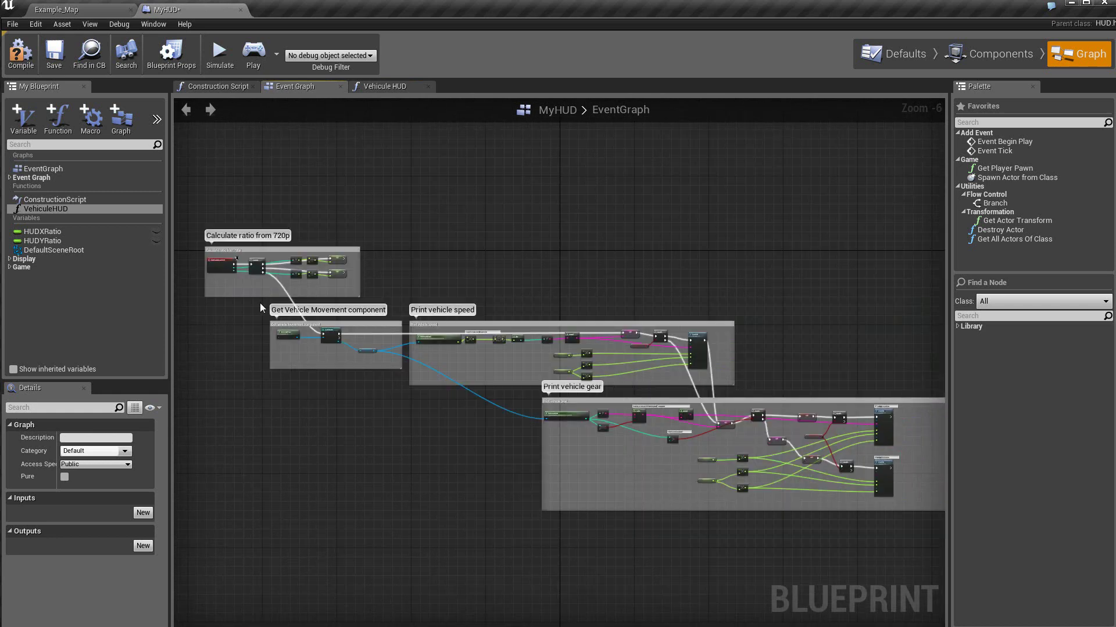
pyautogui.moveTo(261, 303)
pyautogui.mouseDown()
pyautogui.moveTo(915, 539)
pyautogui.moveTo(686, 535)
pyautogui.mouseUp()
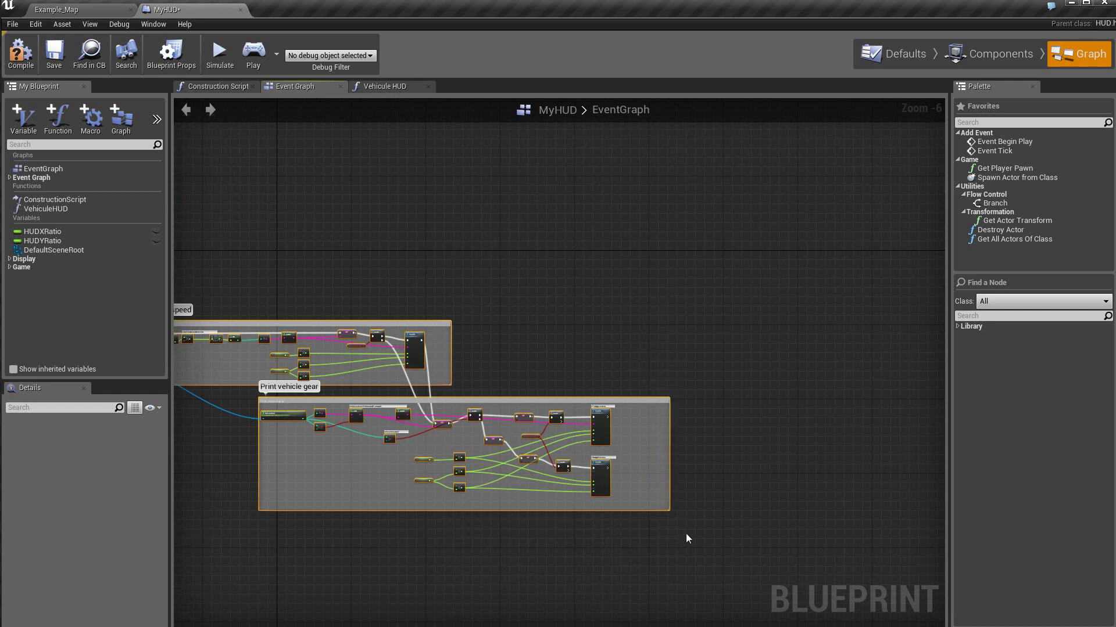
# - Paste the copied vehicle node groups into the VehiculeHUD function graph
pyautogui.click(392, 89)
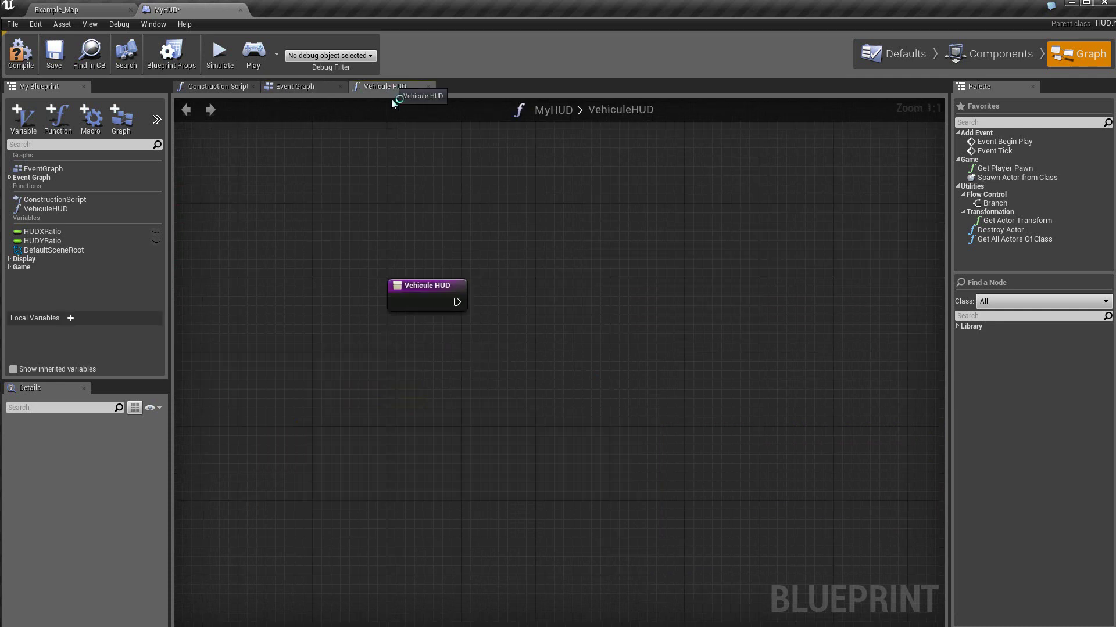
pyautogui.rightClick(538, 307)
pyautogui.click(573, 449)
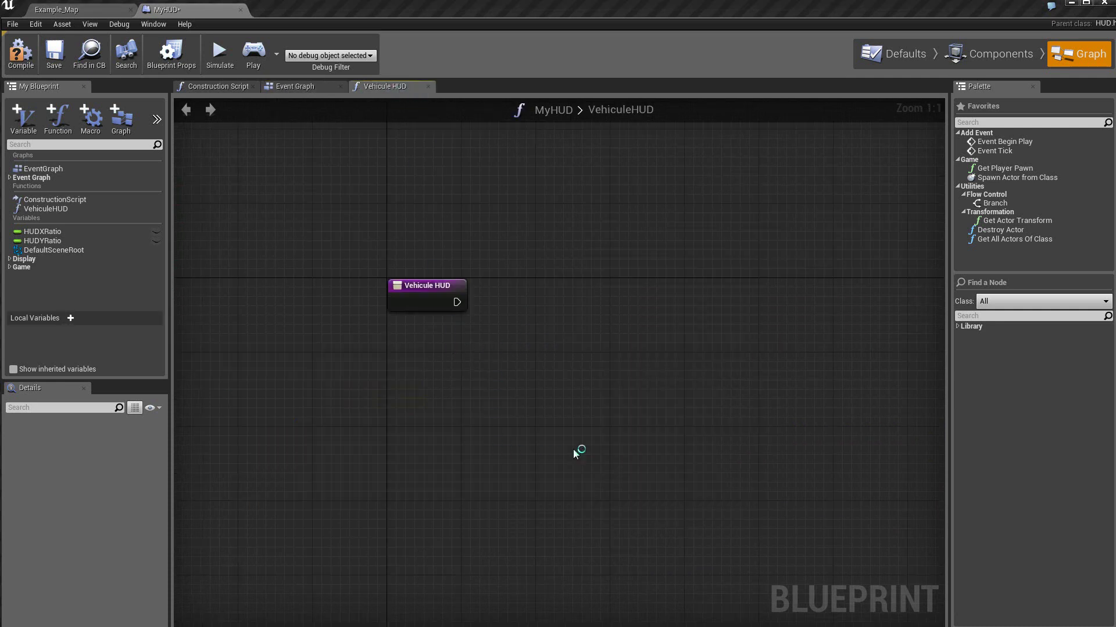
# - Wire the VehiculeHUD entry node's execution into Cast To Sedan
pyautogui.scroll(-4, 529, 449)
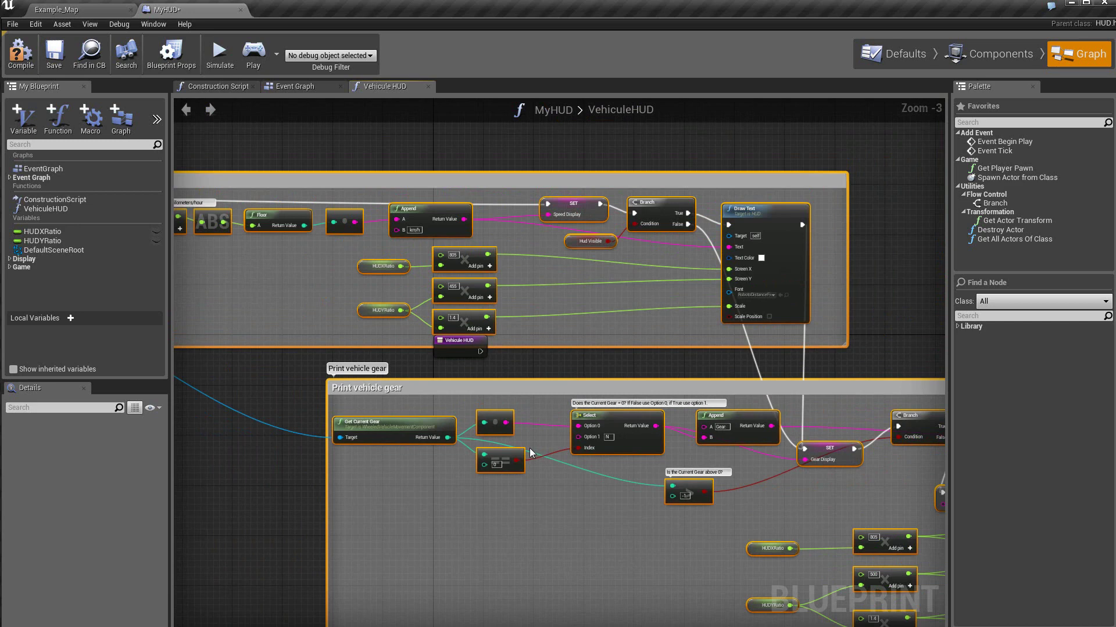
pyautogui.scroll(-2, 528, 448)
pyautogui.moveTo(316, 518); pyautogui.dragTo(395, 457, button='right')
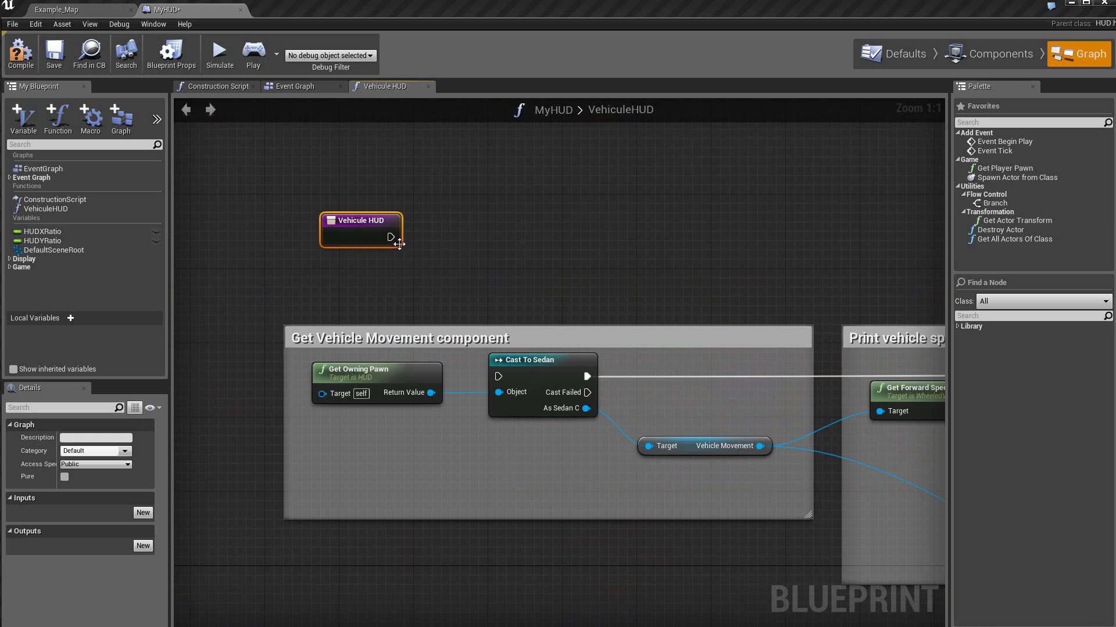
pyautogui.moveTo(390, 237); pyautogui.dragTo(499, 377)
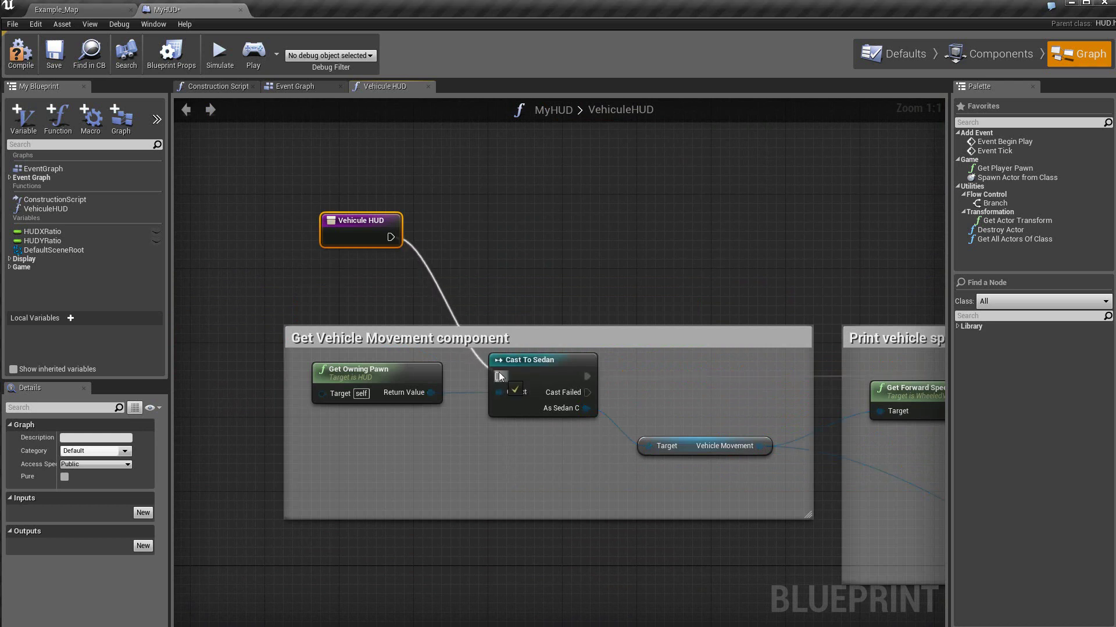
pyautogui.moveTo(499, 376); pyautogui.dragTo(497, 376)
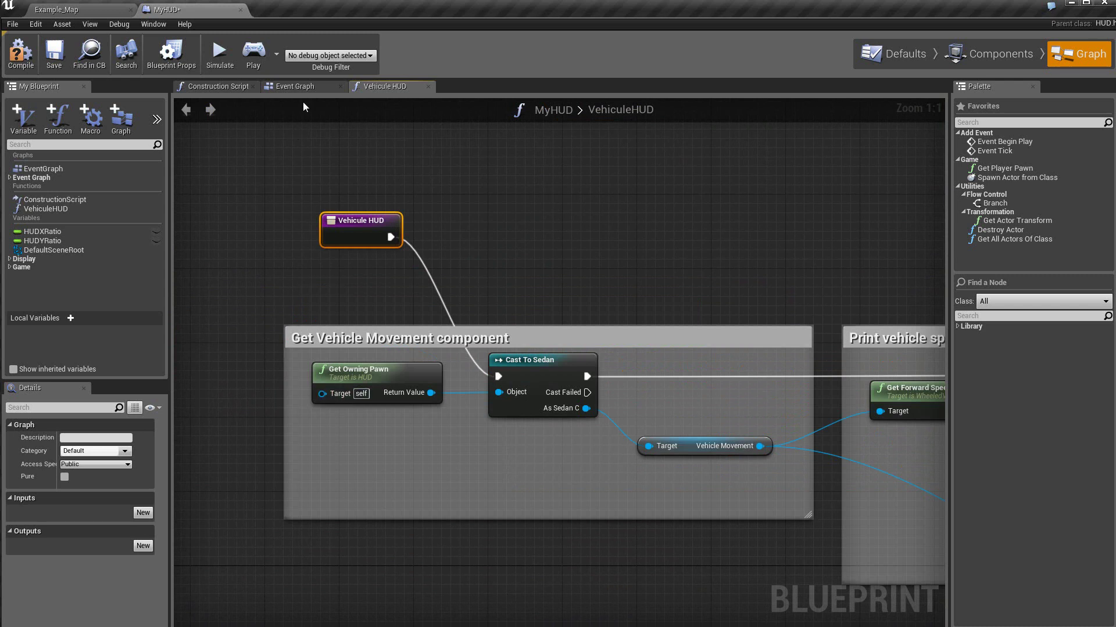
# - Delete the three vehicle groups from the Event Graph, leaving Calculate ratio from 720p centred
pyautogui.click(308, 85)
pyautogui.scroll(2, 561, 266)
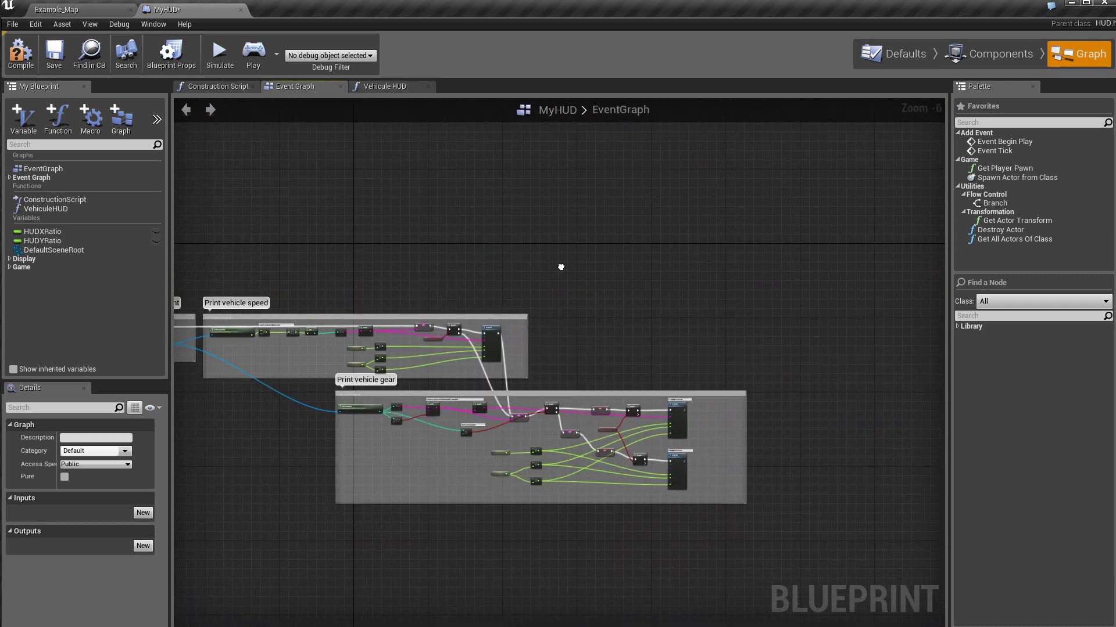
pyautogui.moveTo(560, 266); pyautogui.dragTo(839, 293, button='right')
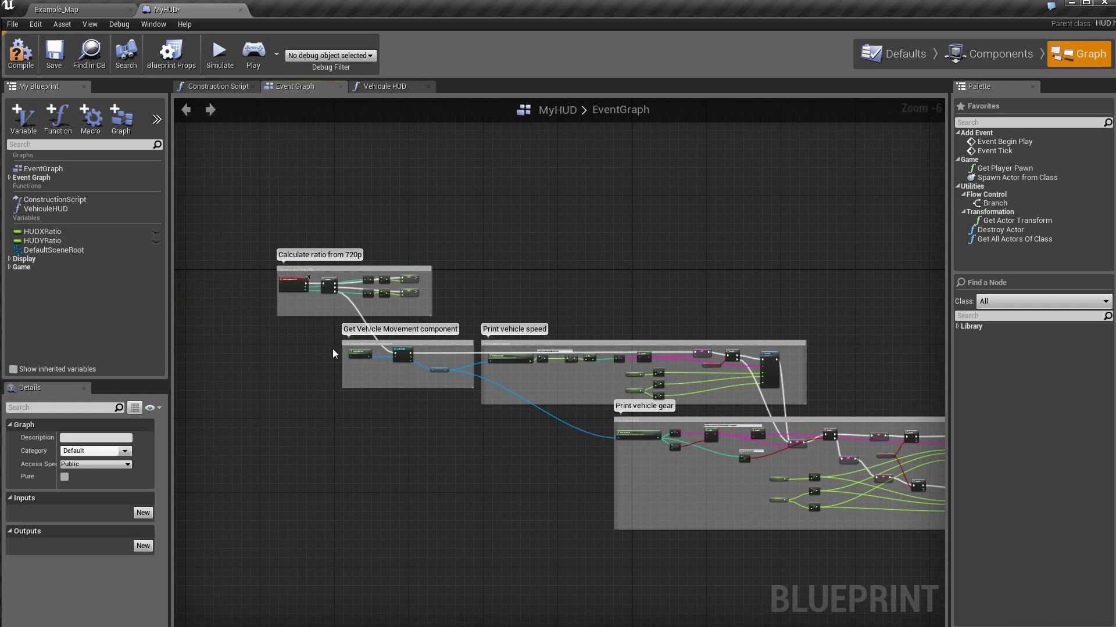
pyautogui.moveTo(333, 350); pyautogui.dragTo(731, 558)
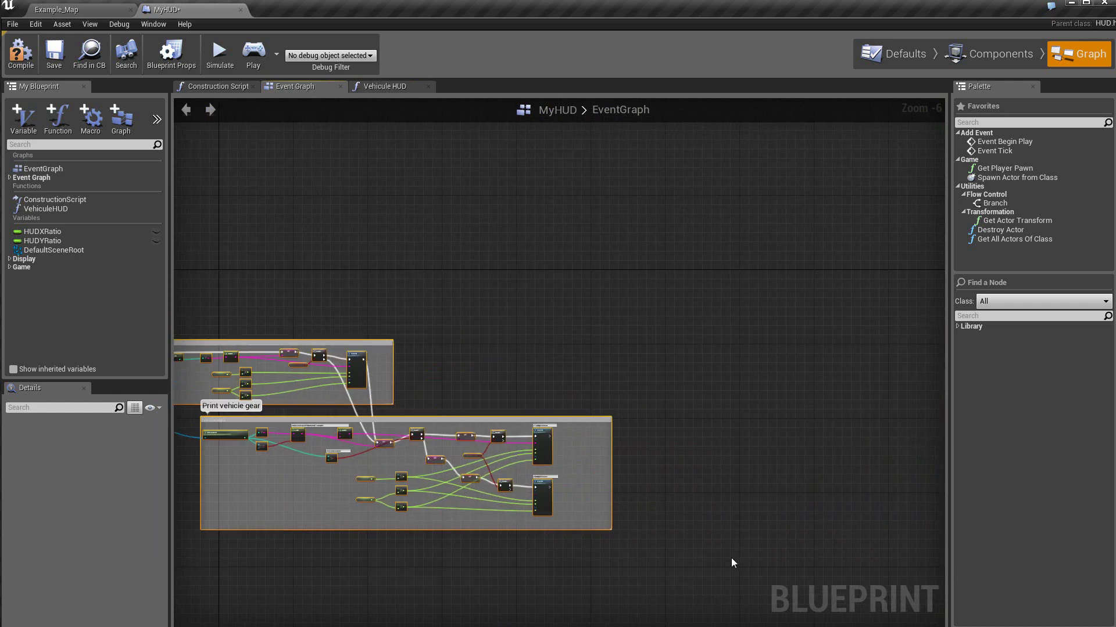
pyautogui.press('Delete')
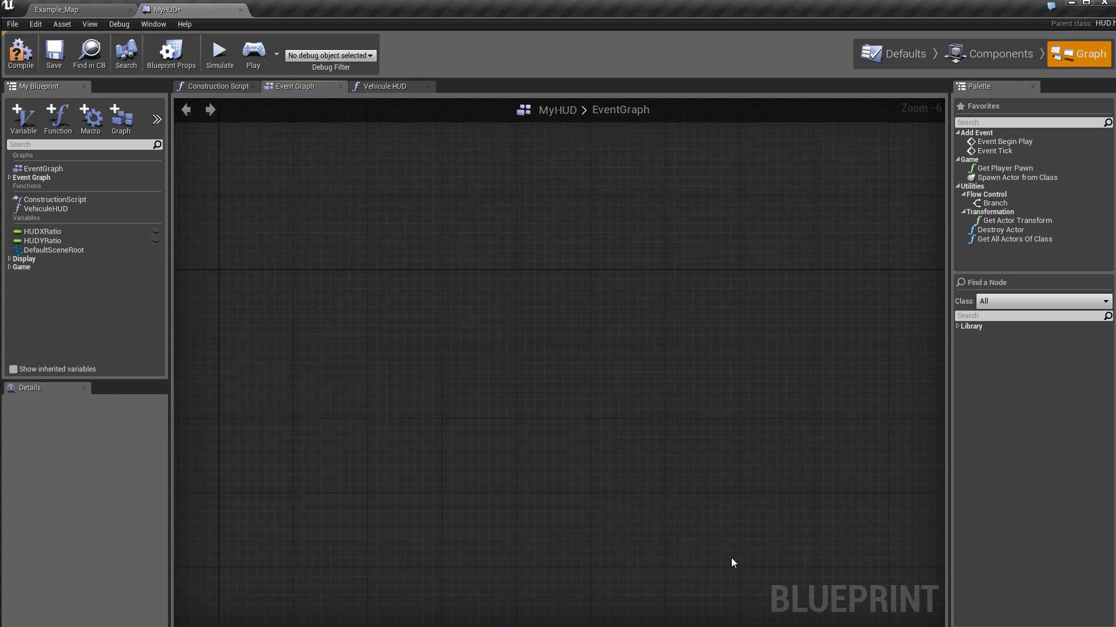
pyautogui.moveTo(466, 486)
pyautogui.mouseDown(button='right')
pyautogui.moveTo(682, 501)
pyautogui.moveTo(722, 460)
pyautogui.mouseUp(button='right')
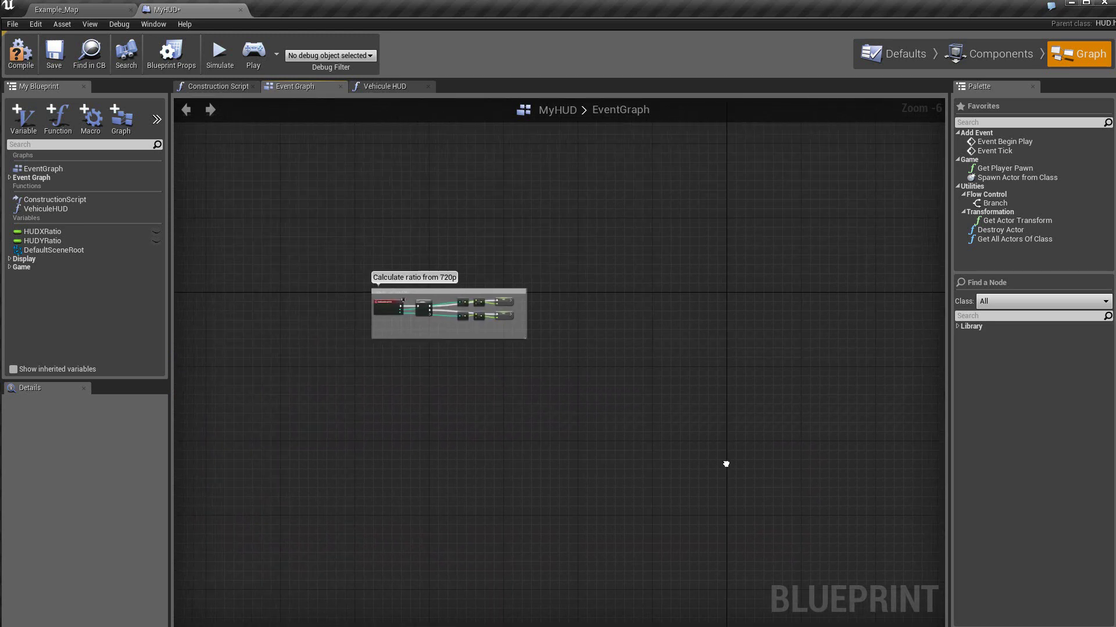
pyautogui.scroll(4, 740, 471)
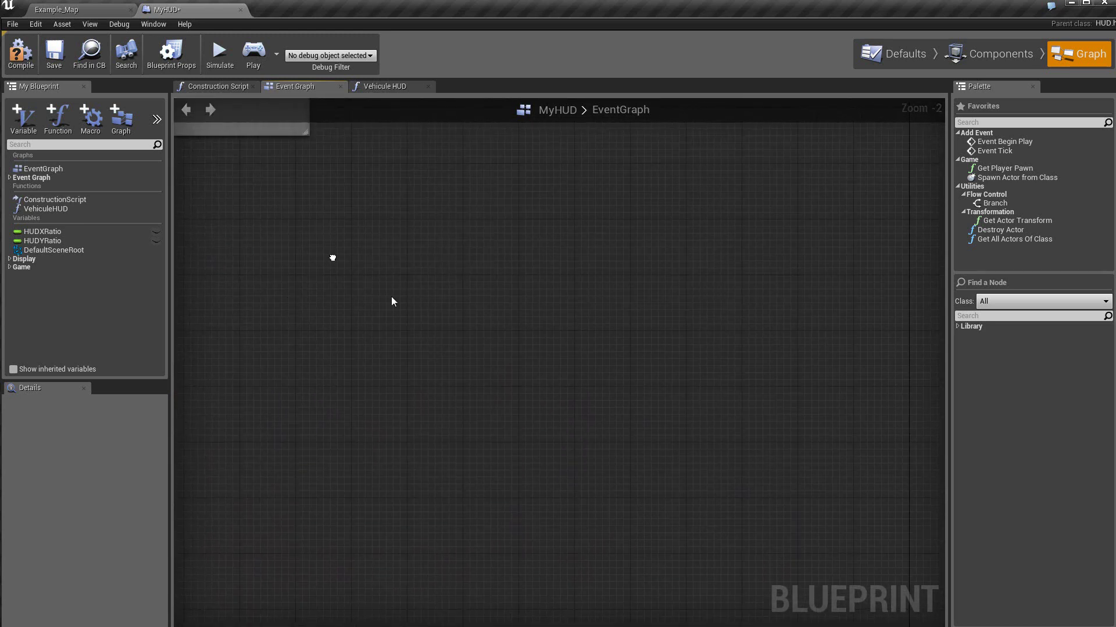
pyautogui.moveTo(391, 301)
pyautogui.mouseDown(button='right')
pyautogui.moveTo(591, 488)
pyautogui.moveTo(583, 475)
pyautogui.mouseUp(button='right')
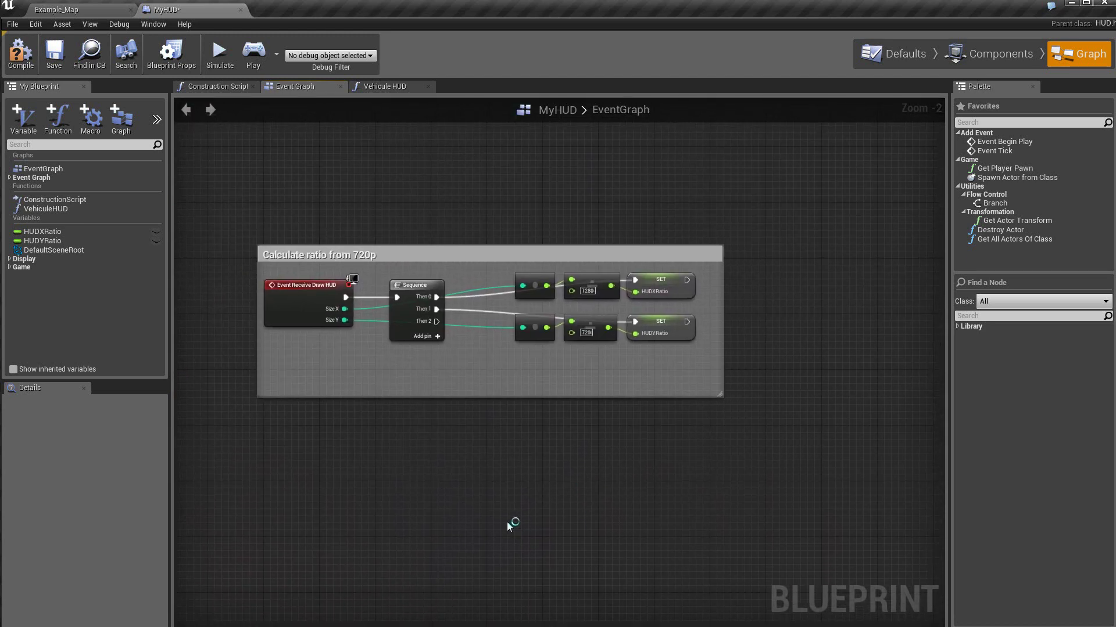
# - Add a Vehicule HUD call driven by Sequence's Then 2 output, then compile and save MyHUD
pyautogui.click(42, 210)
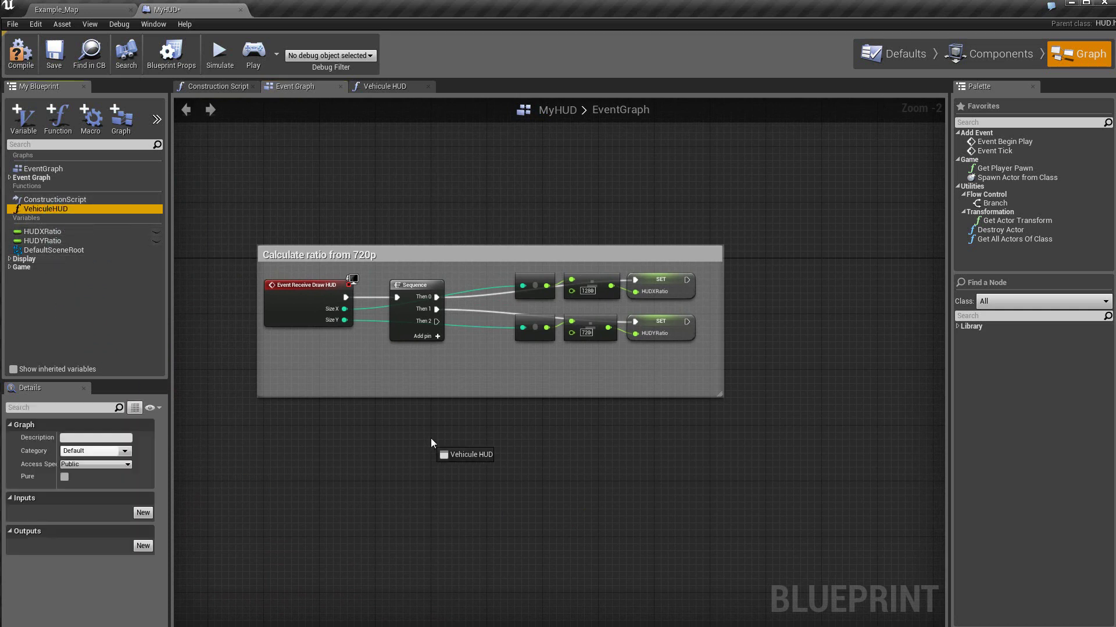
pyautogui.moveTo(41, 210); pyautogui.dragTo(486, 390)
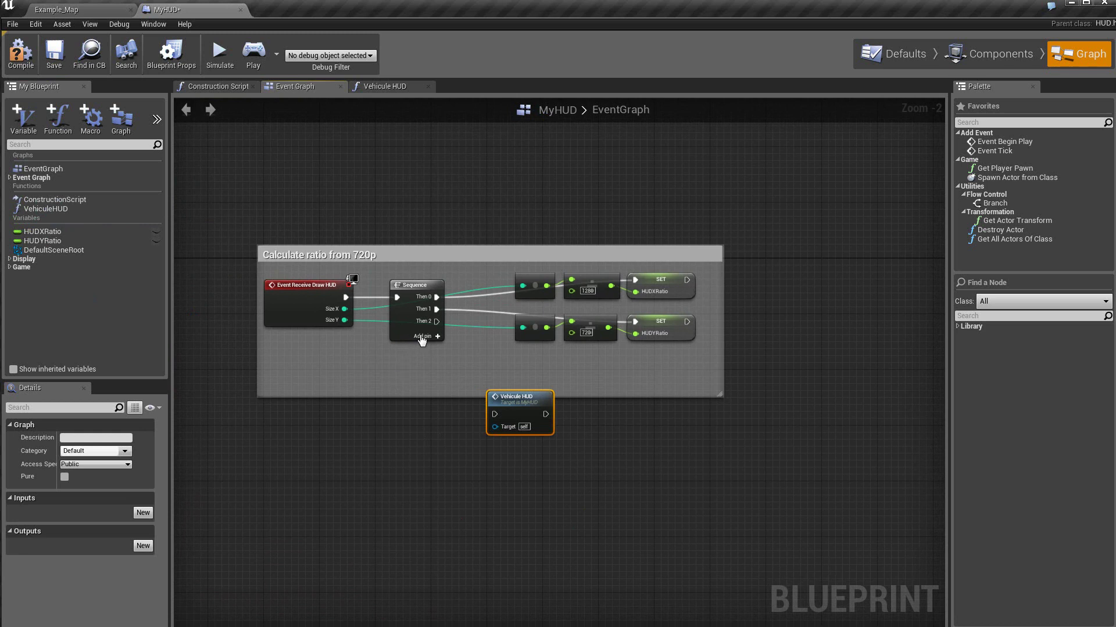
pyautogui.moveTo(436, 321)
pyautogui.mouseDown()
pyautogui.moveTo(479, 409)
pyautogui.moveTo(495, 414)
pyautogui.mouseUp()
pyautogui.moveTo(531, 529); pyautogui.dragTo(557, 548, button='right')
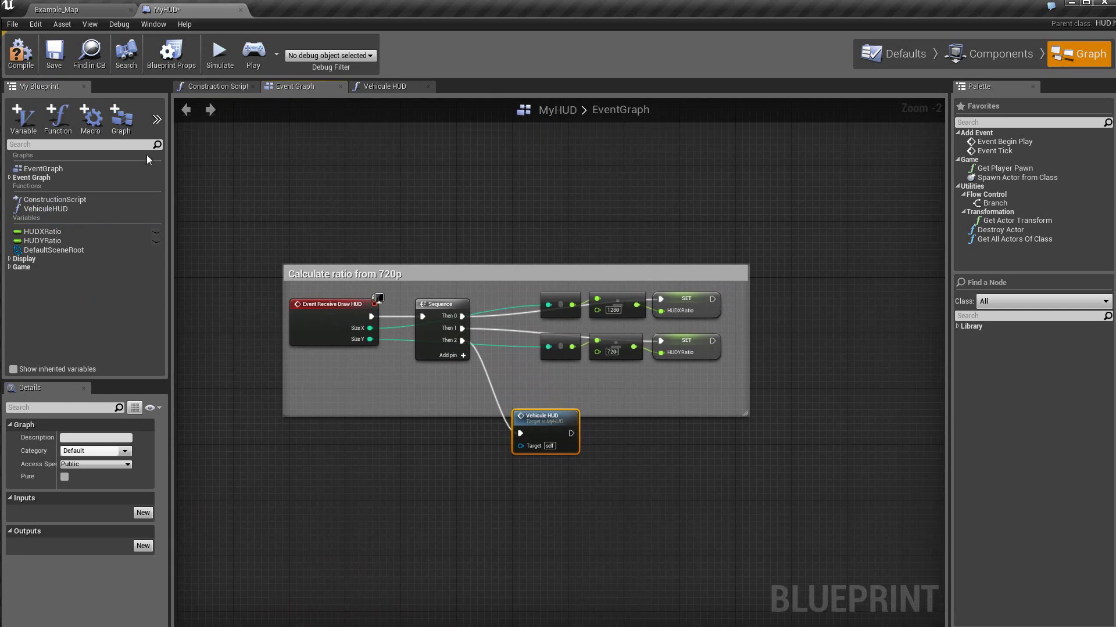
pyautogui.hotkey('ctrl', 's')
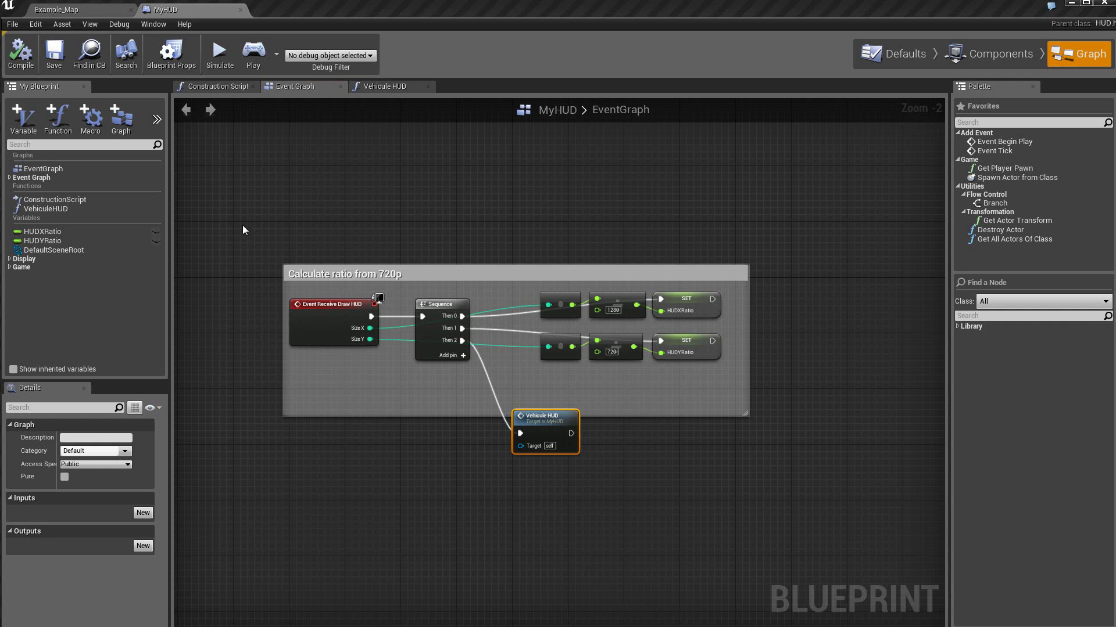
# - Create LapAndTime, BestLapAndTime and LapRecordCheck functions, leaving only the LapAndTime graph open
pyautogui.click(58, 120)
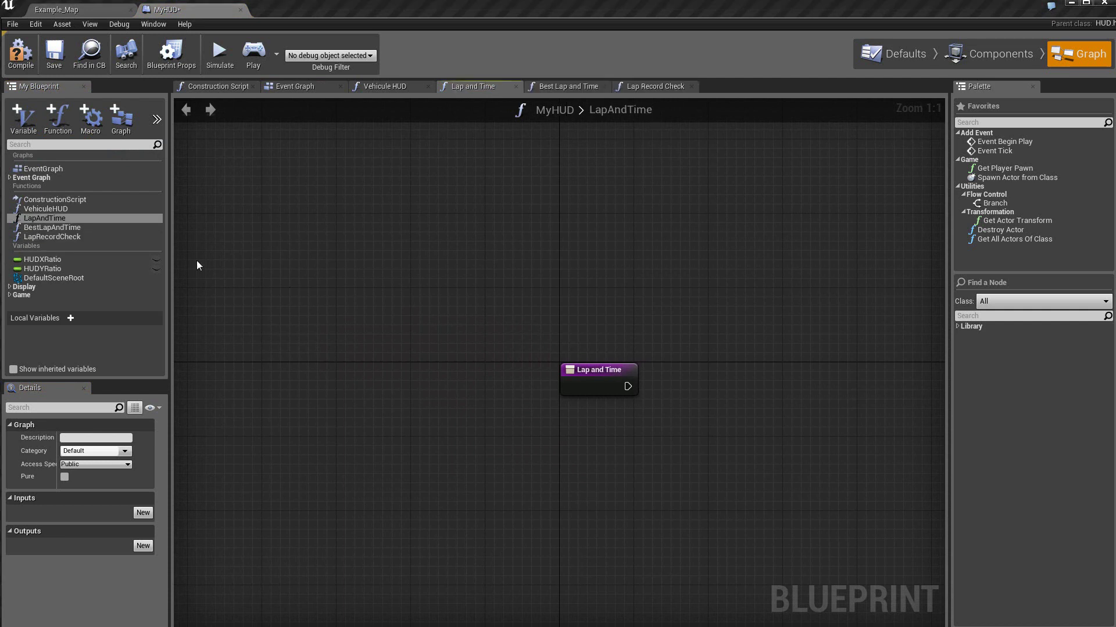
pyautogui.click(78, 229)
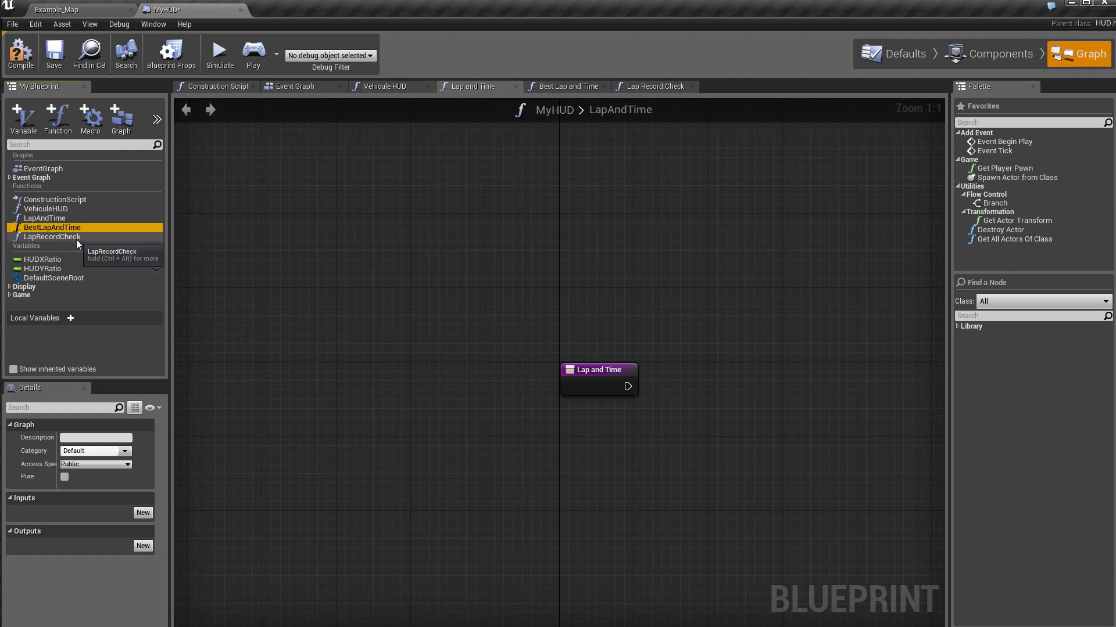
pyautogui.click(76, 237)
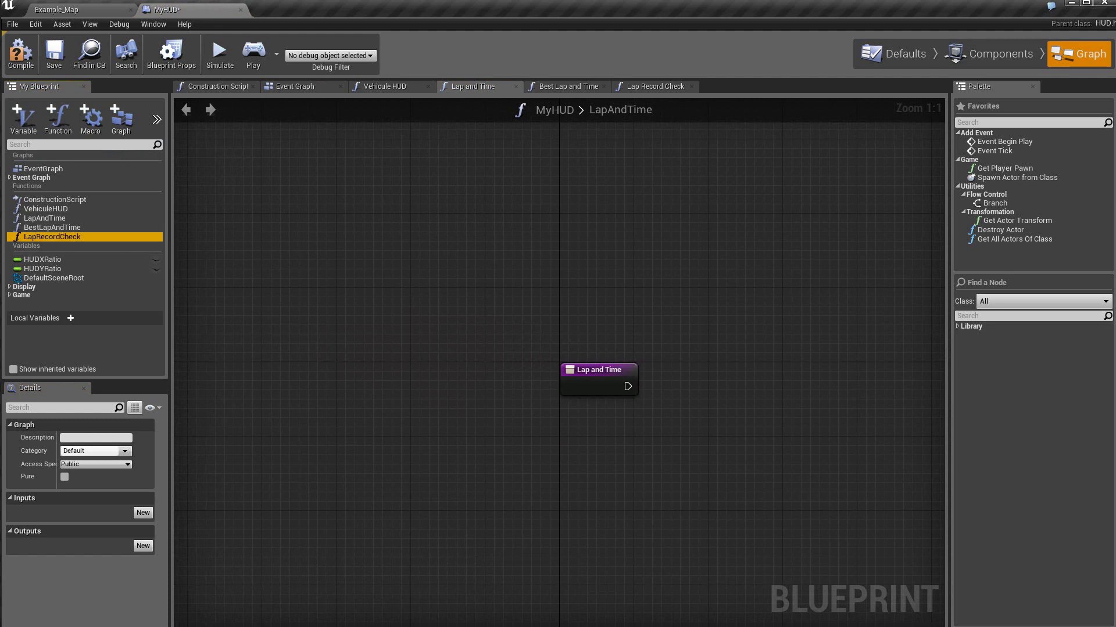
pyautogui.click(499, 461)
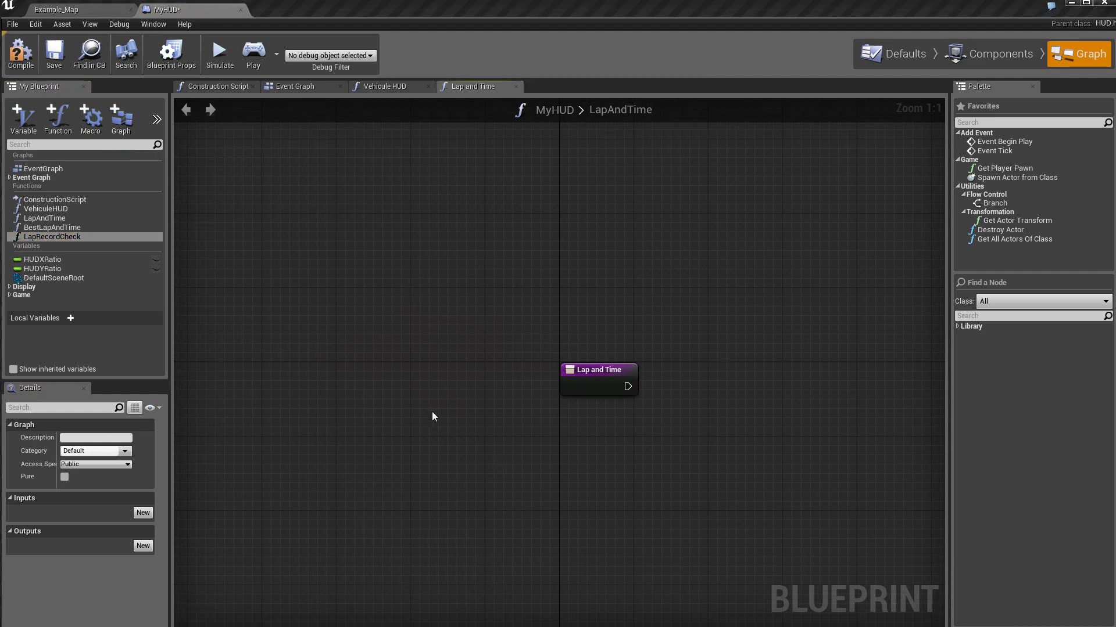
pyautogui.click(75, 221)
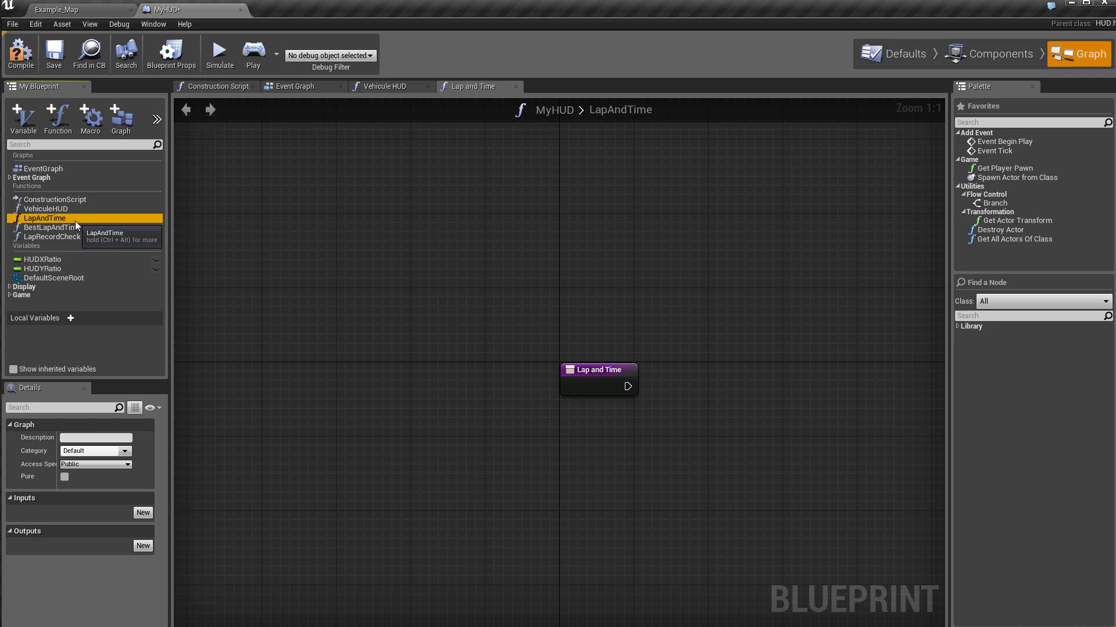
pyautogui.moveTo(560, 442); pyautogui.dragTo(390, 390, button='right')
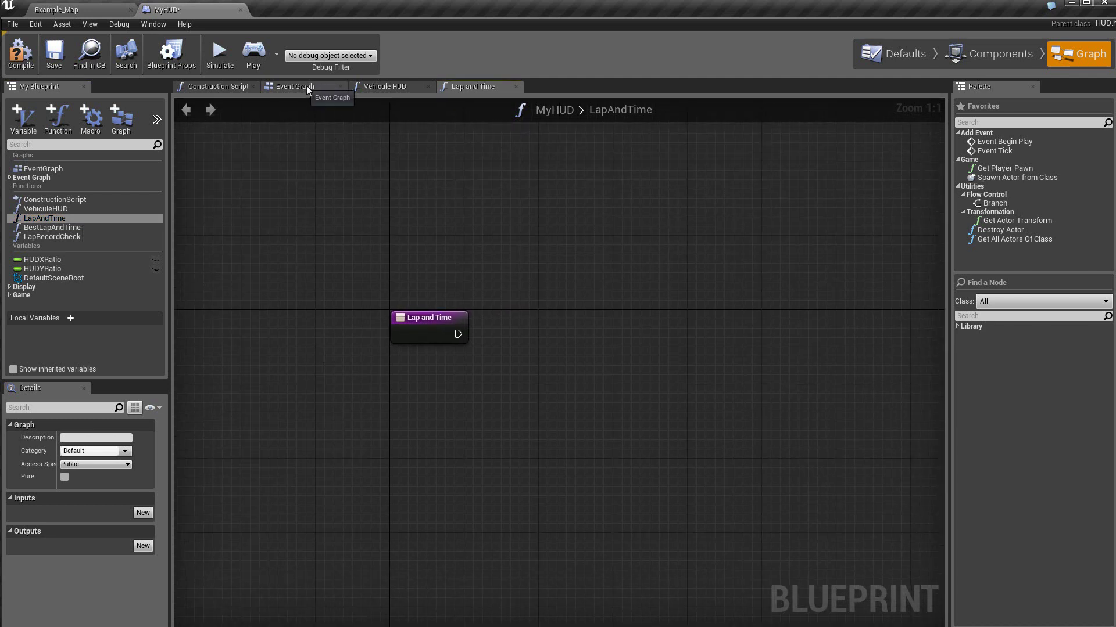
# - Copy the Append, SET, Branch and Draw Text speed-display nodes from VehiculeHUD
pyautogui.click(399, 87)
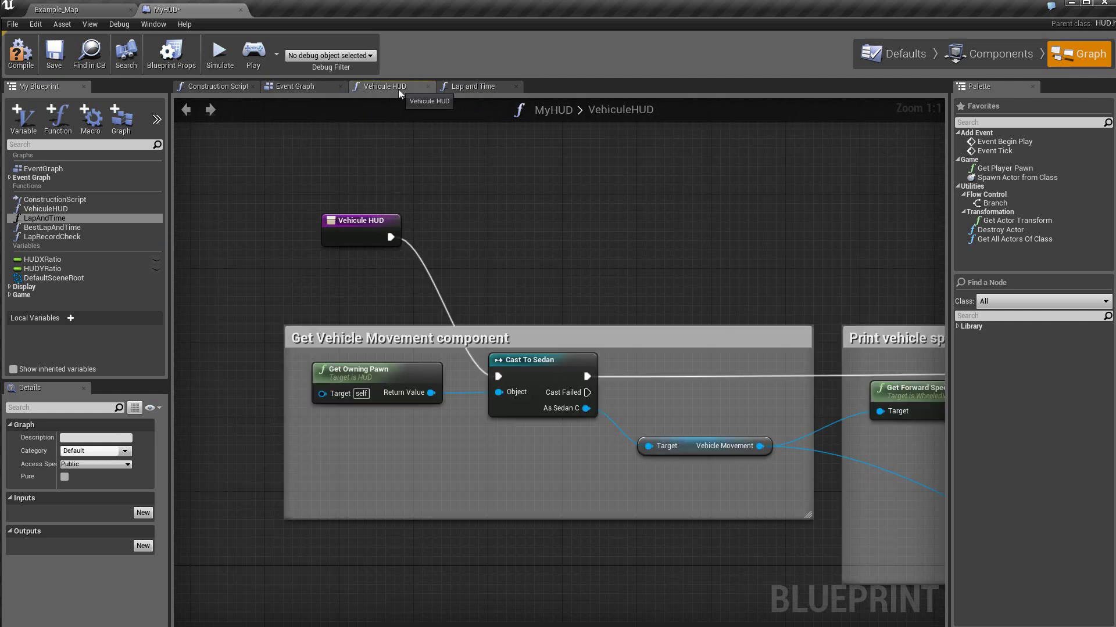
pyautogui.moveTo(797, 280); pyautogui.dragTo(686, 276, button='right')
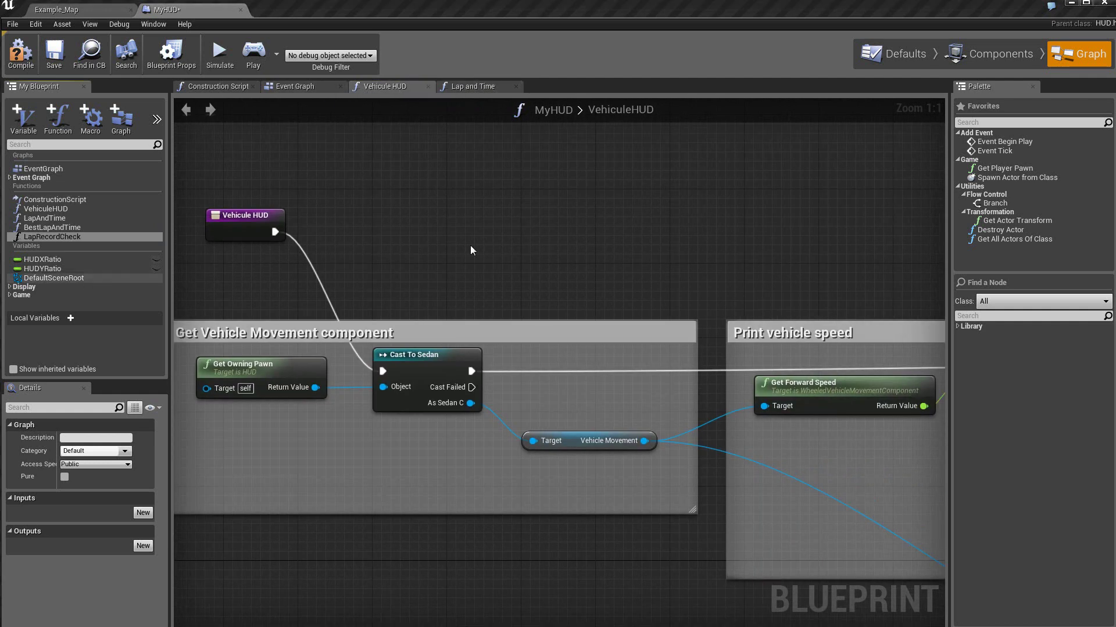
pyautogui.moveTo(724, 217); pyautogui.dragTo(190, 215, button='right')
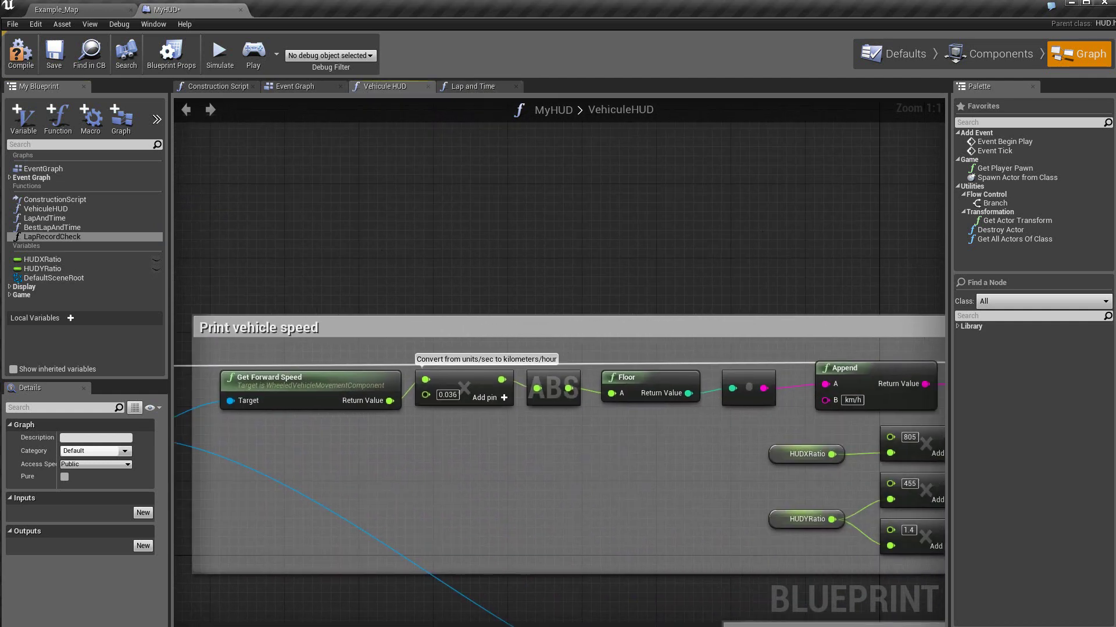
pyautogui.moveTo(918, 227); pyautogui.dragTo(546, 204, button='right')
pyautogui.moveTo(878, 204)
pyautogui.mouseDown(button='right')
pyautogui.moveTo(603, 173)
pyautogui.moveTo(691, 143)
pyautogui.mouseUp(button='right')
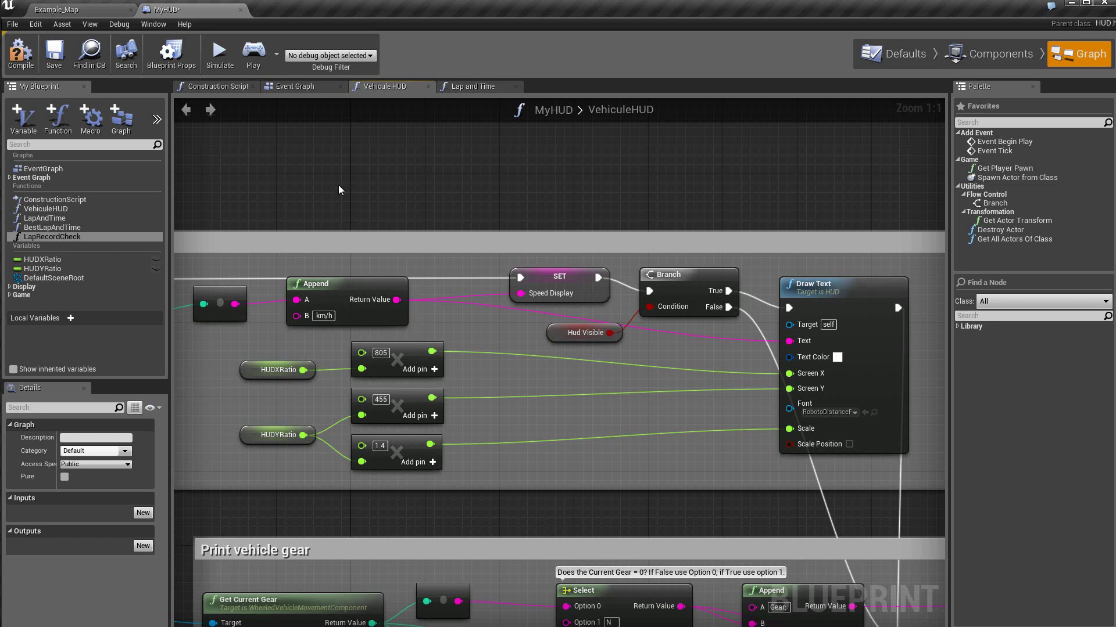
pyautogui.moveTo(338, 185)
pyautogui.mouseDown()
pyautogui.moveTo(440, 350)
pyautogui.moveTo(880, 523)
pyautogui.mouseUp()
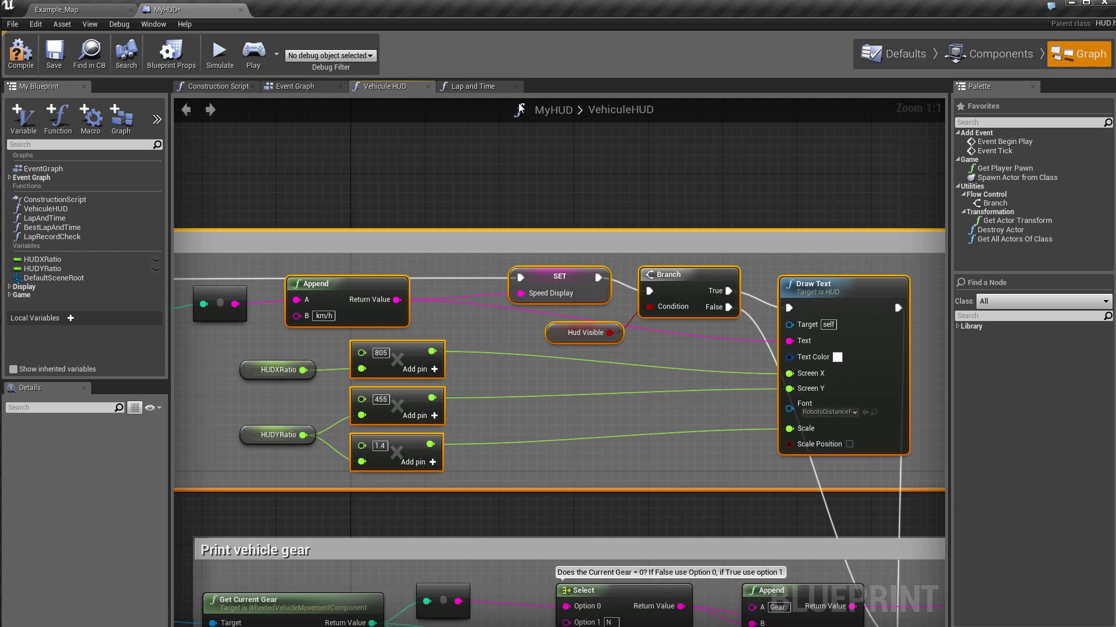
pyautogui.click(477, 86)
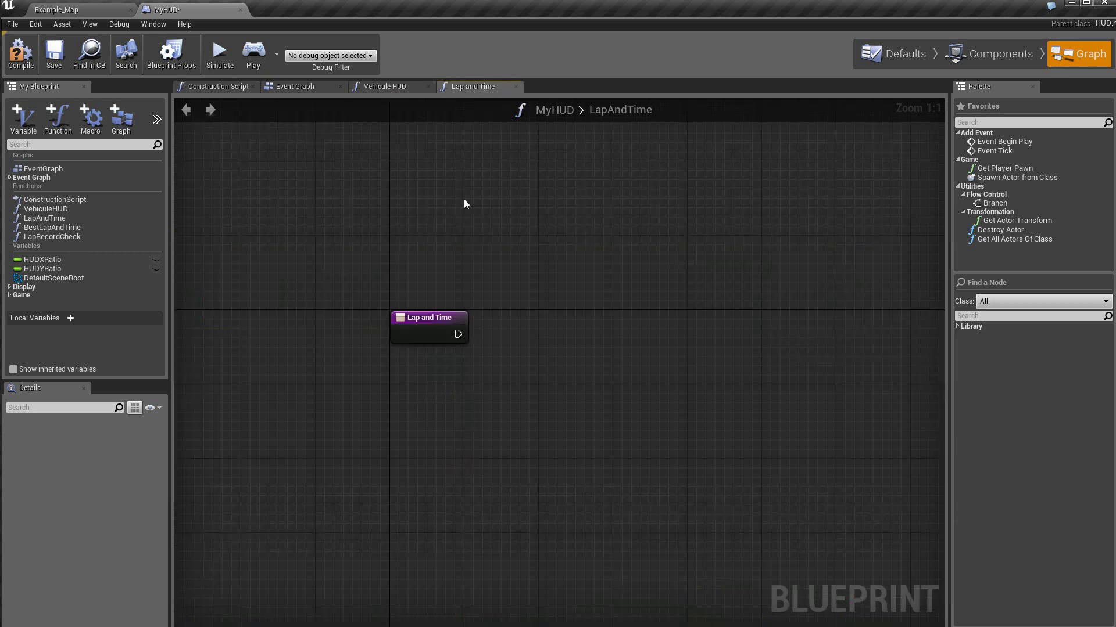
# - Paste the copied speed-display nodes into the LapAndTime graph
pyautogui.rightClick(561, 214)
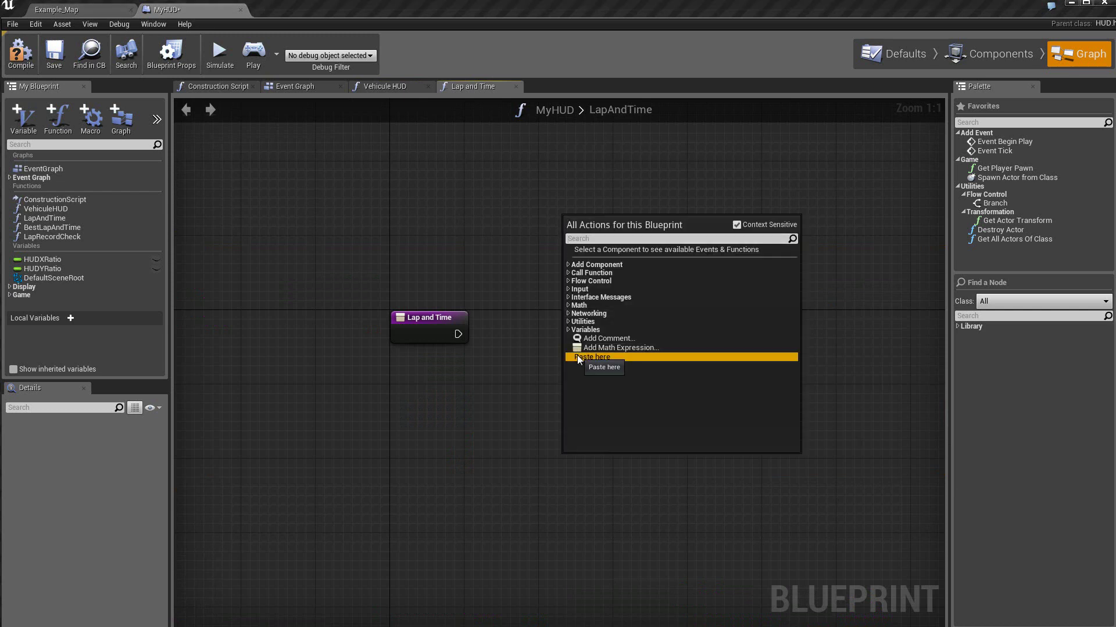
pyautogui.click(579, 357)
pyautogui.moveTo(587, 470); pyautogui.dragTo(533, 532, button='right')
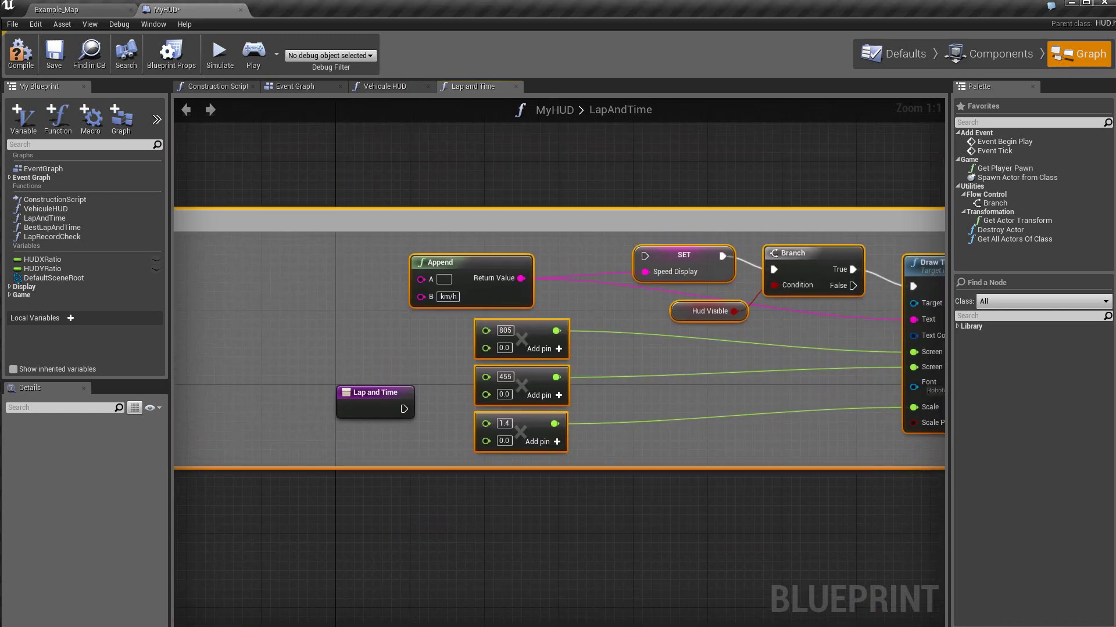
pyautogui.click(671, 562)
pyautogui.scroll(-1, 671, 562)
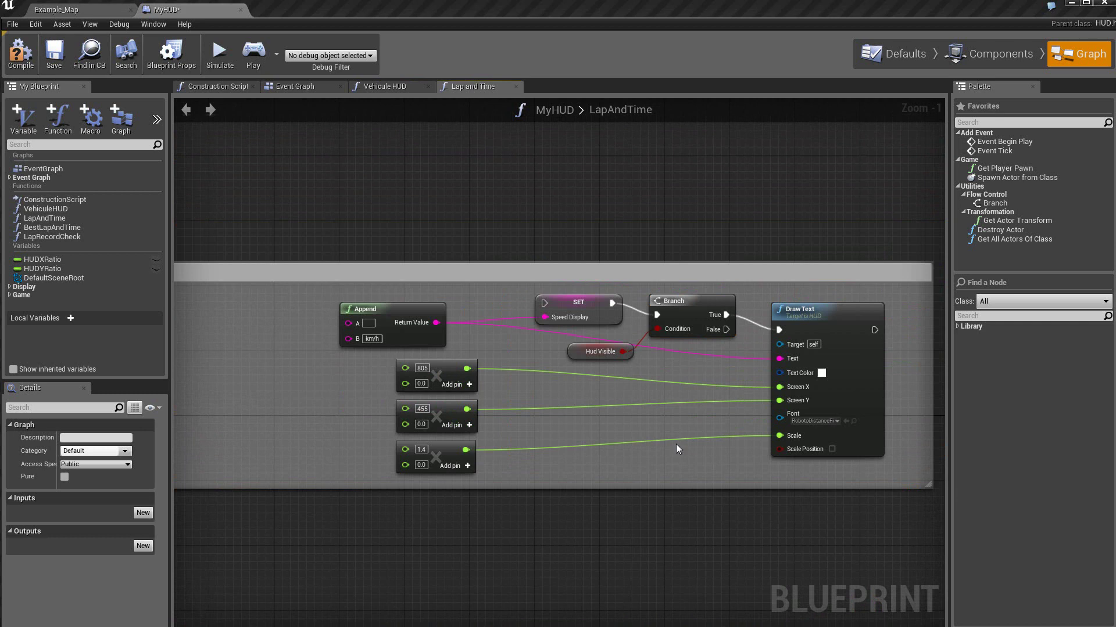
# - Delete the pasted Branch, SET Speed Display and Hud Visible nodes
pyautogui.click(684, 329)
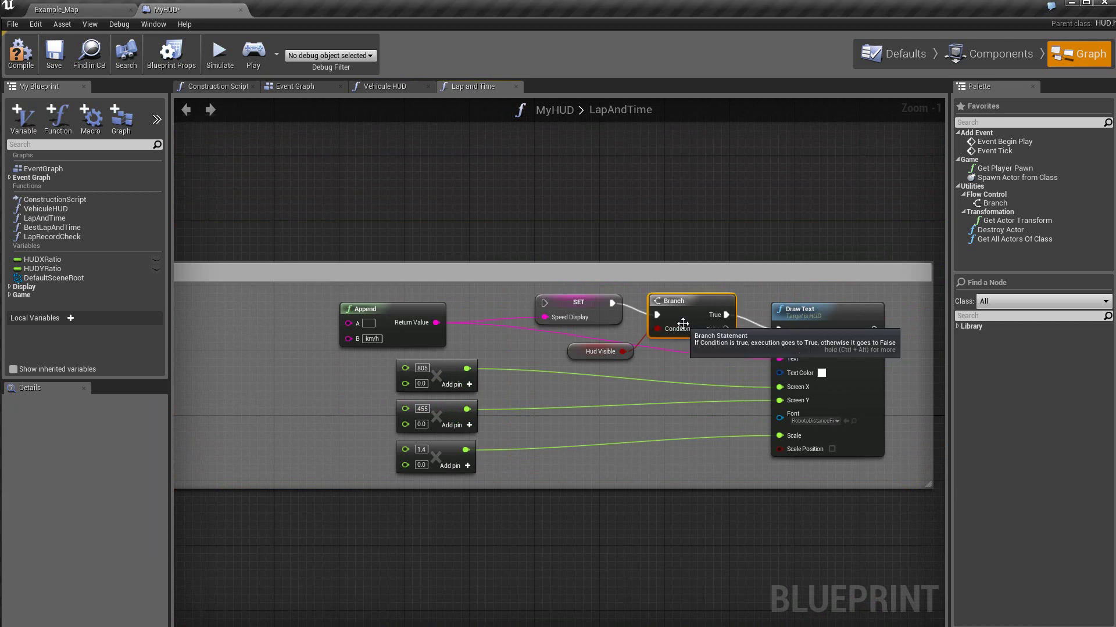
pyautogui.press('Delete')
pyautogui.click(572, 316)
pyautogui.press('Delete')
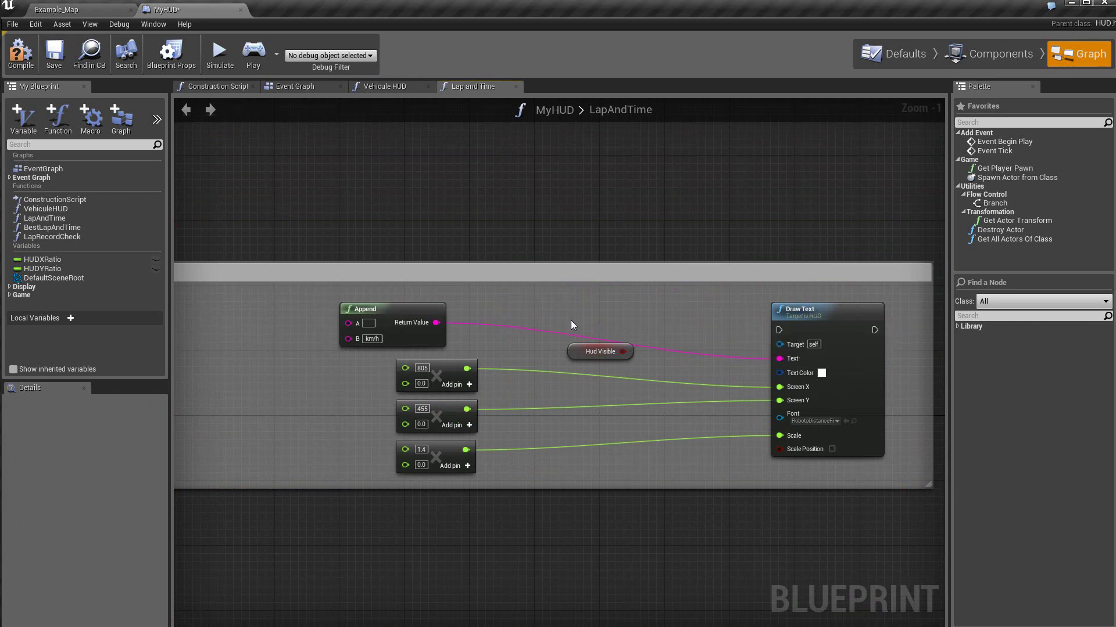
pyautogui.click(582, 351)
pyautogui.press('Delete')
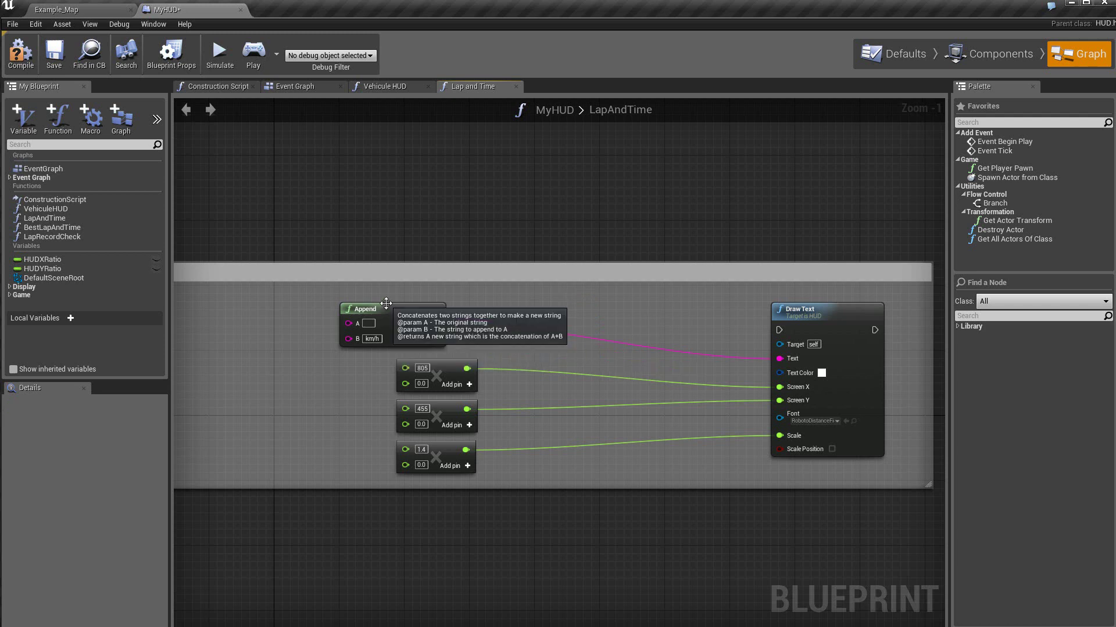
# - Move the Append node and the three multiply nodes next to Draw Text
pyautogui.moveTo(385, 309); pyautogui.dragTo(603, 317)
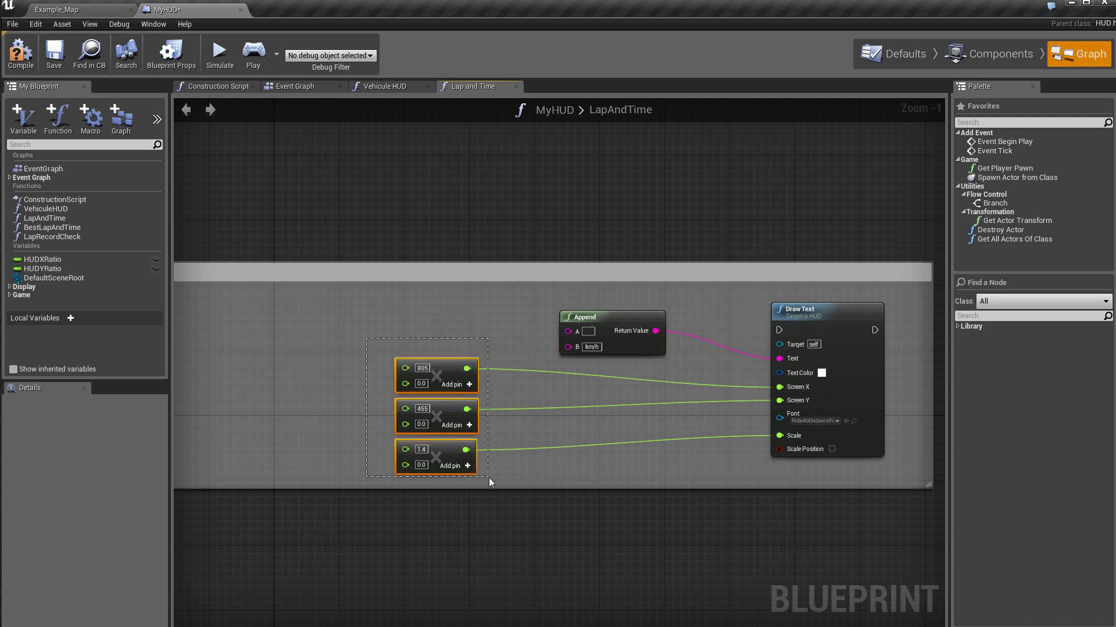
pyautogui.moveTo(369, 343); pyautogui.dragTo(489, 477)
pyautogui.moveTo(444, 372); pyautogui.dragTo(639, 380)
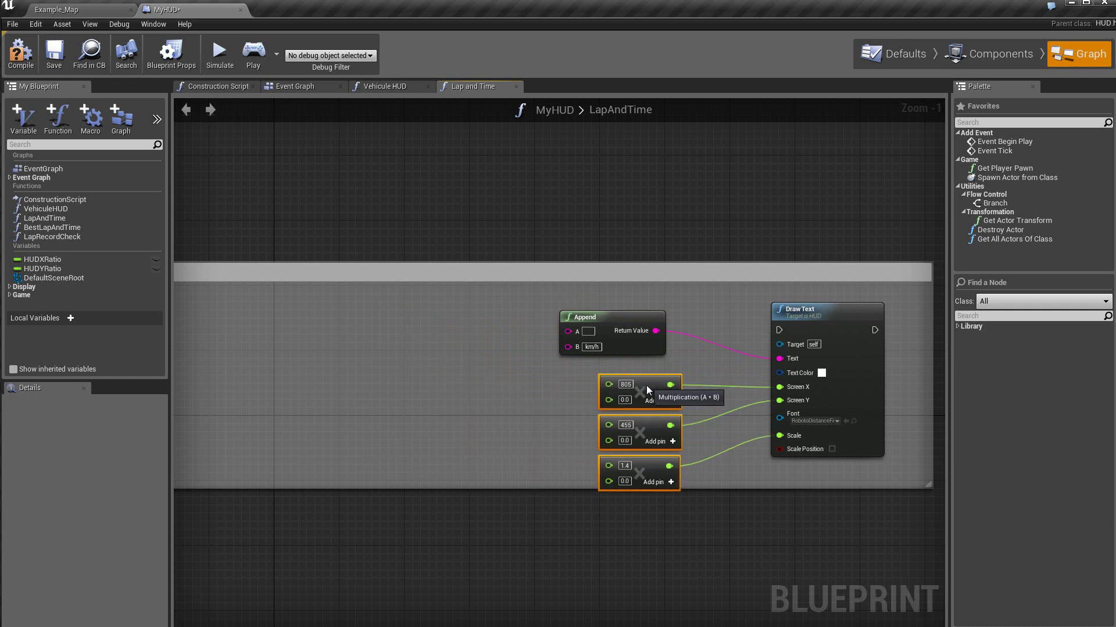
# - Add a HUDXRatio getter and feed it into the 805 multiply node
pyautogui.click(47, 259)
pyautogui.moveTo(46, 259); pyautogui.dragTo(500, 399)
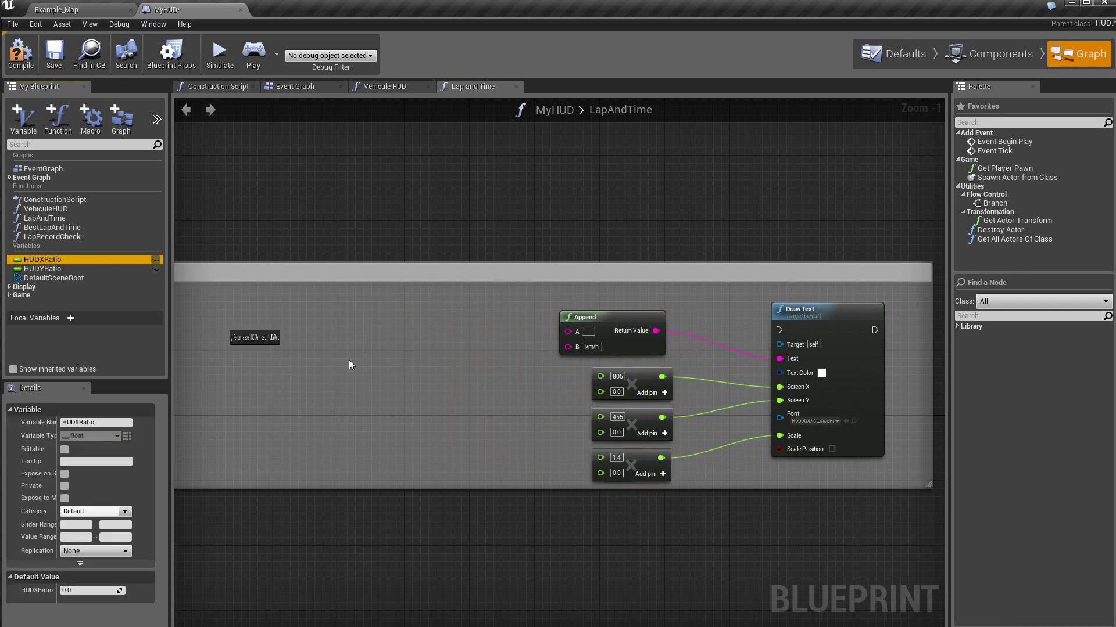
pyautogui.click(516, 412)
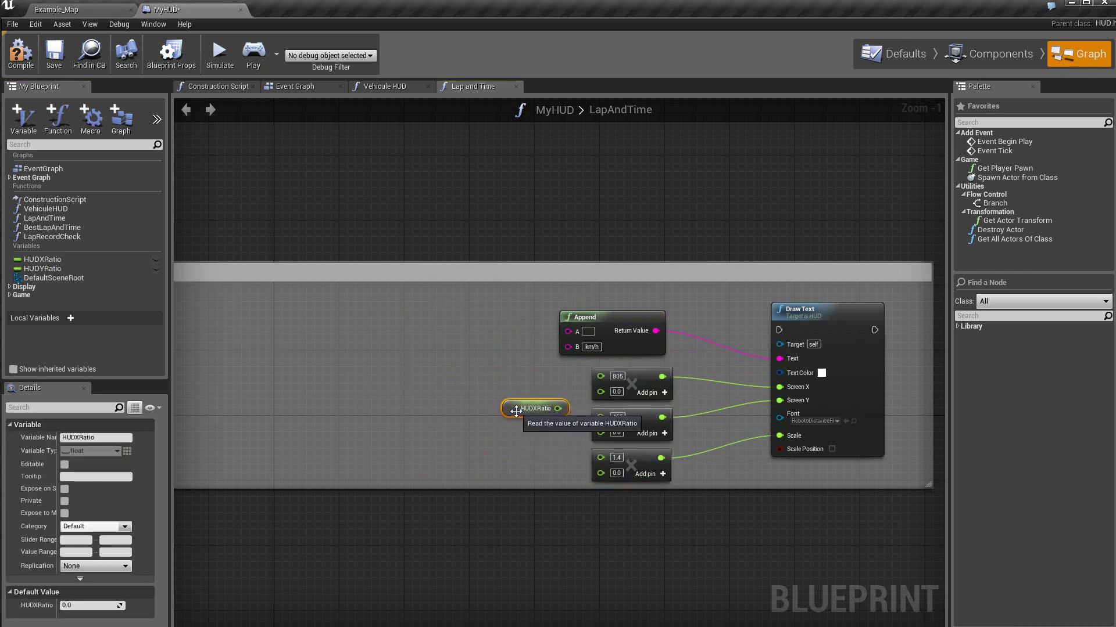
pyautogui.moveTo(520, 408); pyautogui.dragTo(496, 376)
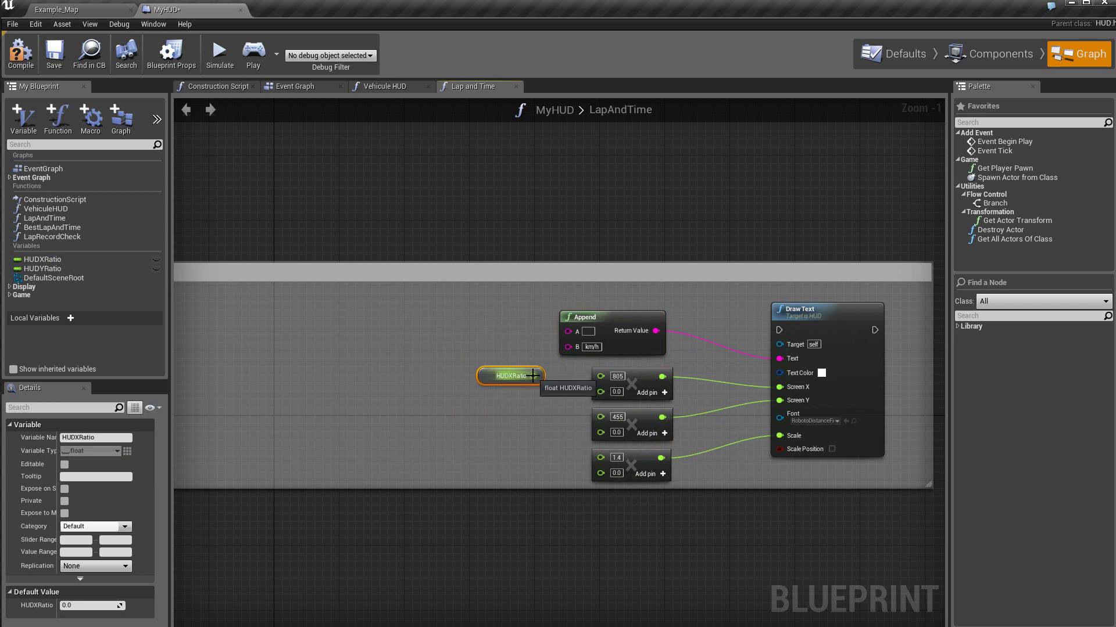
pyautogui.moveTo(533, 376); pyautogui.dragTo(598, 393)
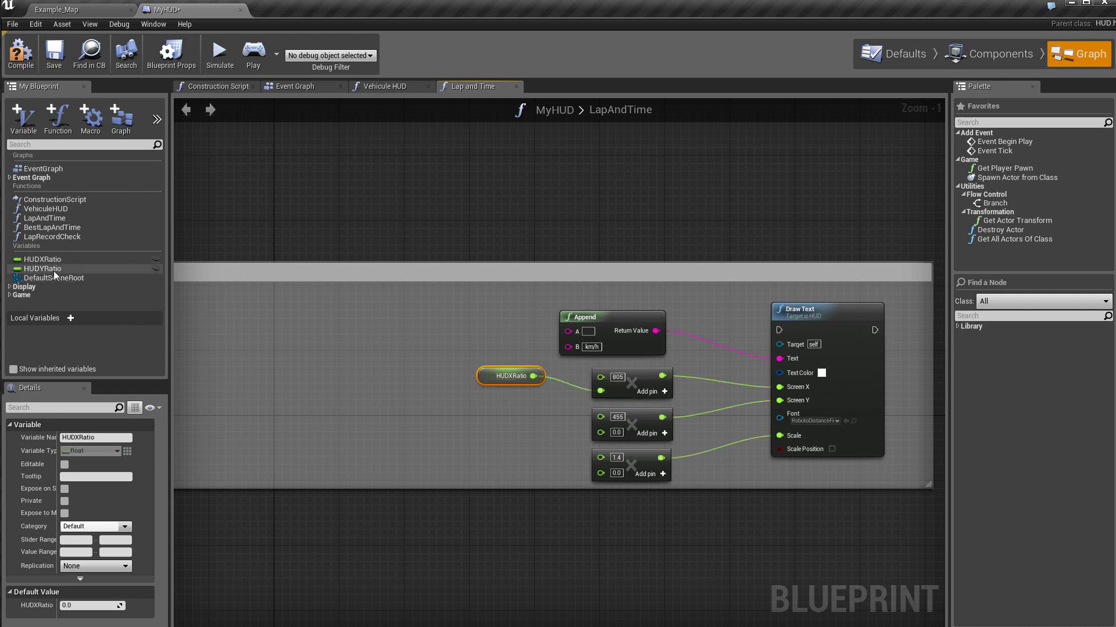
# - Add a HUDYRatio getter feeding the 455 and 1.4 multiply nodes
pyautogui.moveTo(87, 269); pyautogui.dragTo(479, 434)
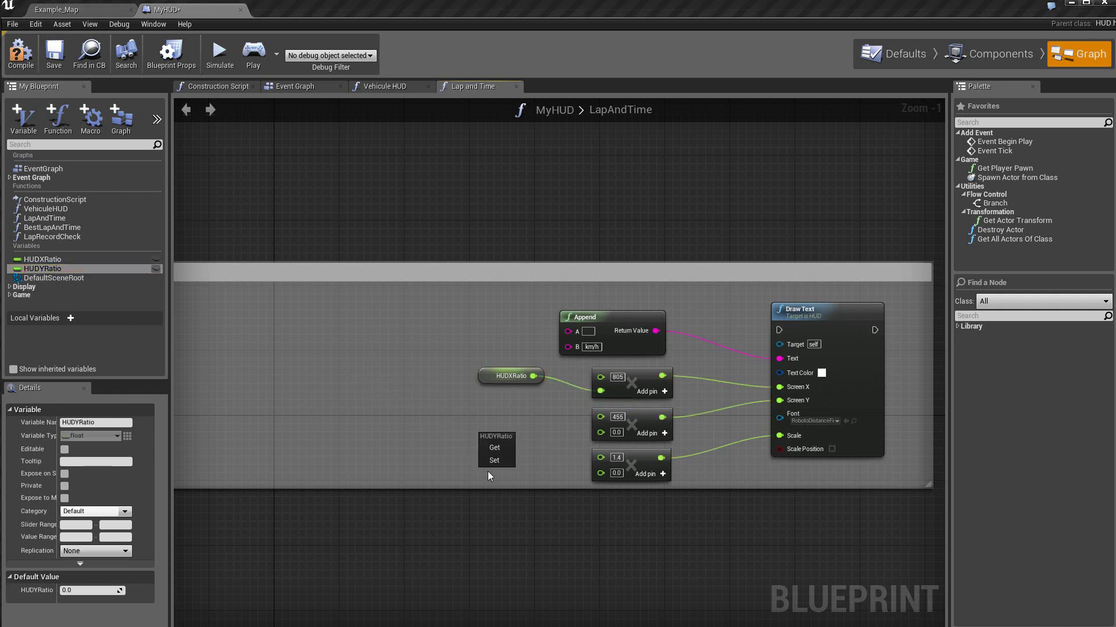
pyautogui.click(495, 447)
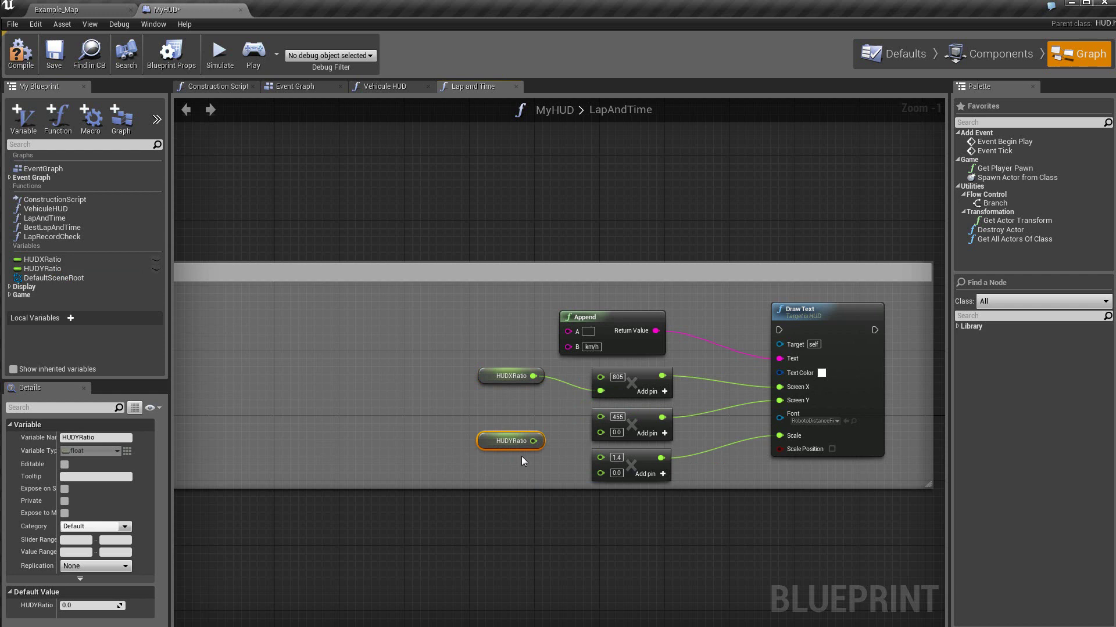
pyautogui.moveTo(533, 441); pyautogui.dragTo(602, 432)
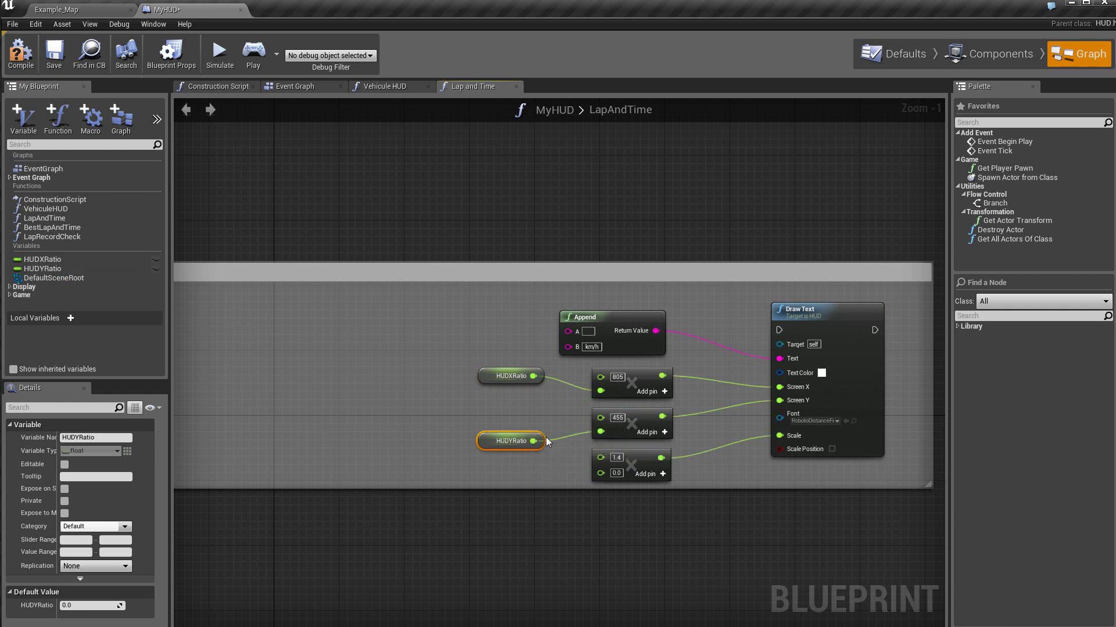
pyautogui.moveTo(534, 441); pyautogui.dragTo(598, 473)
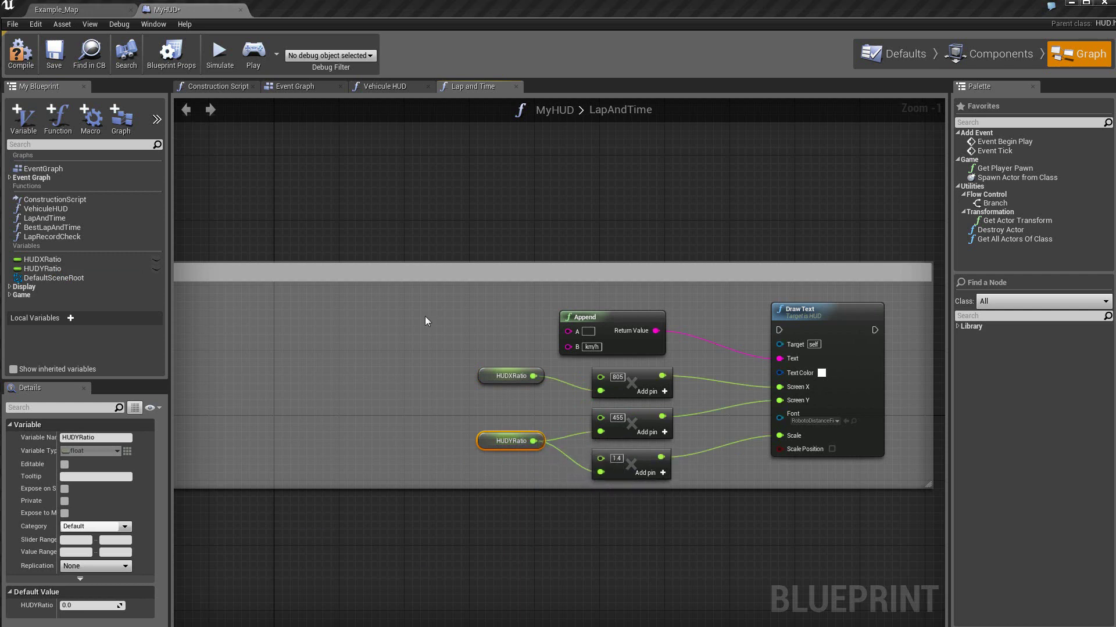
pyautogui.click(485, 273)
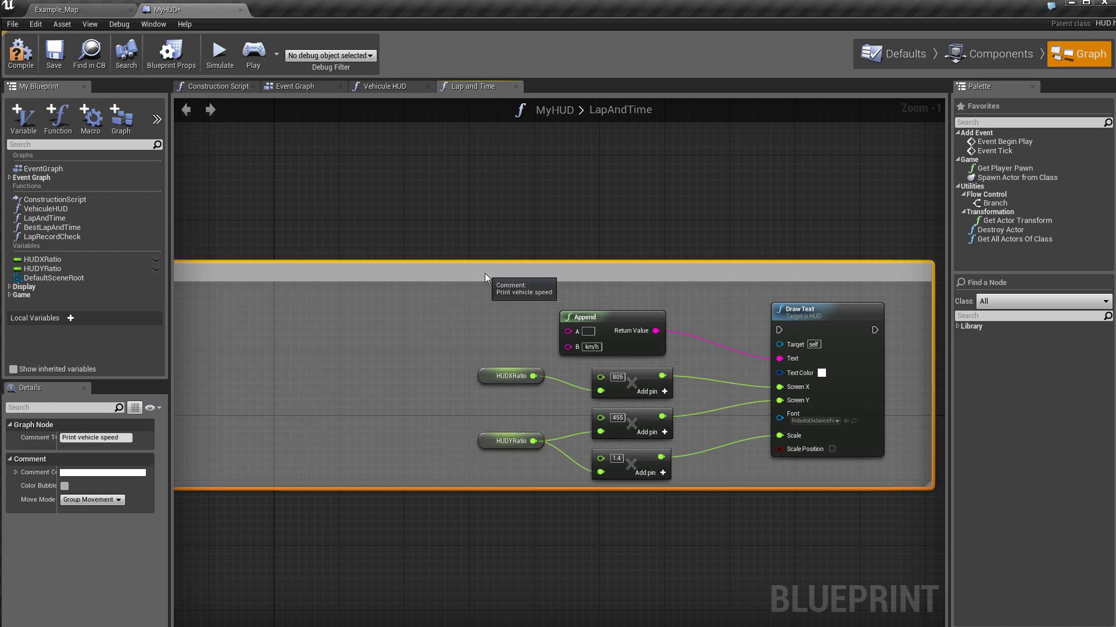
# - Delete the Print vehicle speed comment and move the Lap and Time entry beside Draw Text
pyautogui.press('Delete')
pyautogui.moveTo(421, 268); pyautogui.dragTo(513, 288, button='right')
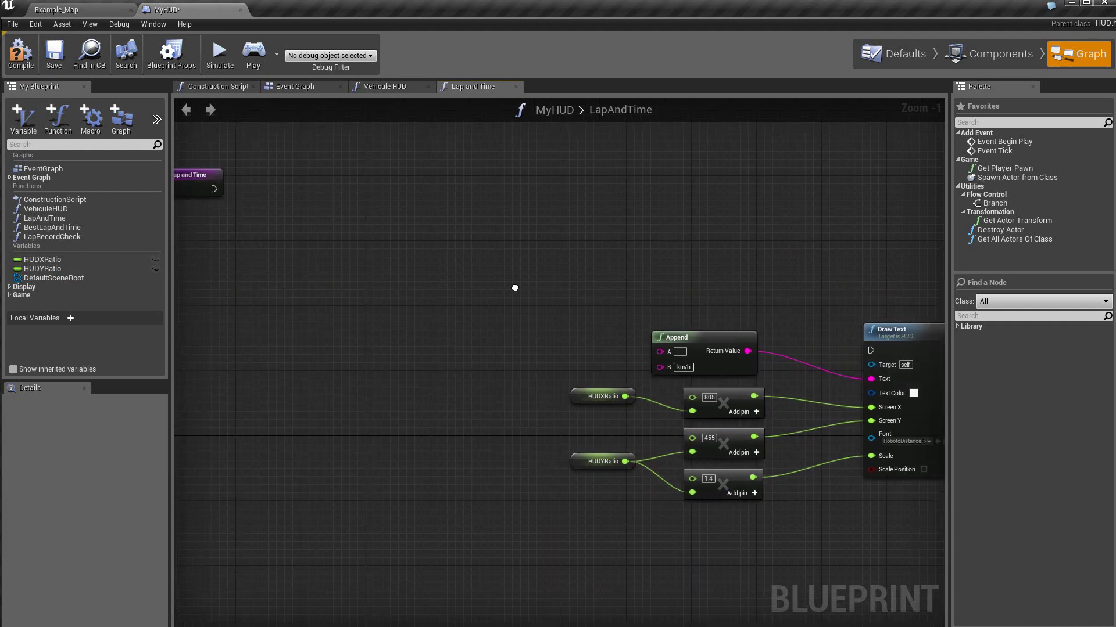
pyautogui.moveTo(200, 187)
pyautogui.mouseDown()
pyautogui.moveTo(479, 283)
pyautogui.moveTo(661, 266)
pyautogui.moveTo(873, 349)
pyautogui.mouseUp()
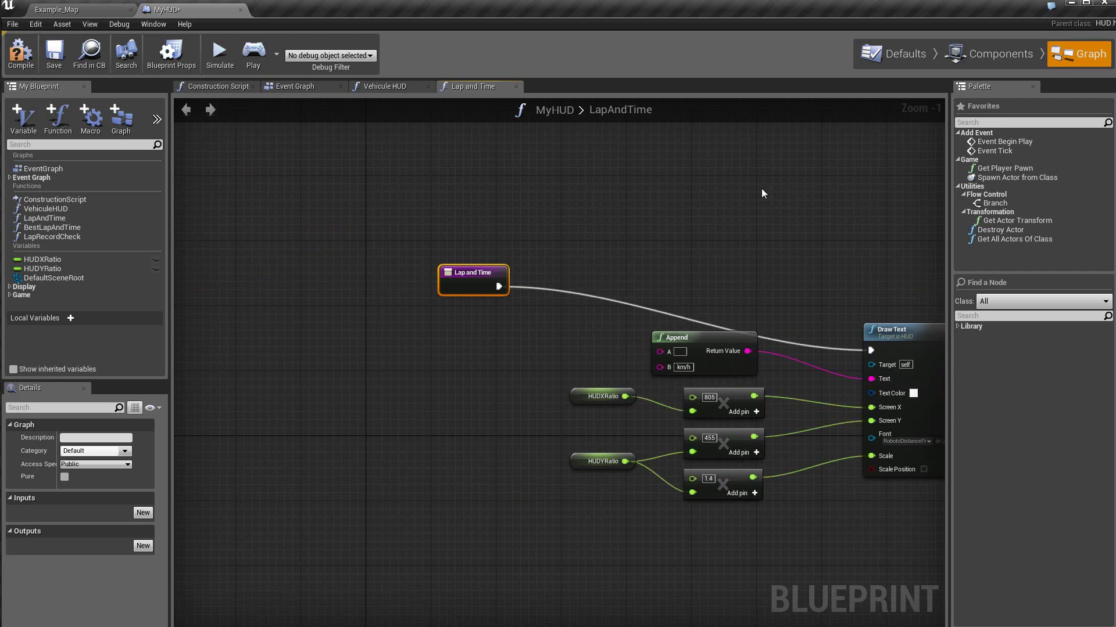
pyautogui.moveTo(761, 188); pyautogui.dragTo(661, 162, button='right')
pyautogui.rightClick(661, 163)
pyautogui.click(639, 190)
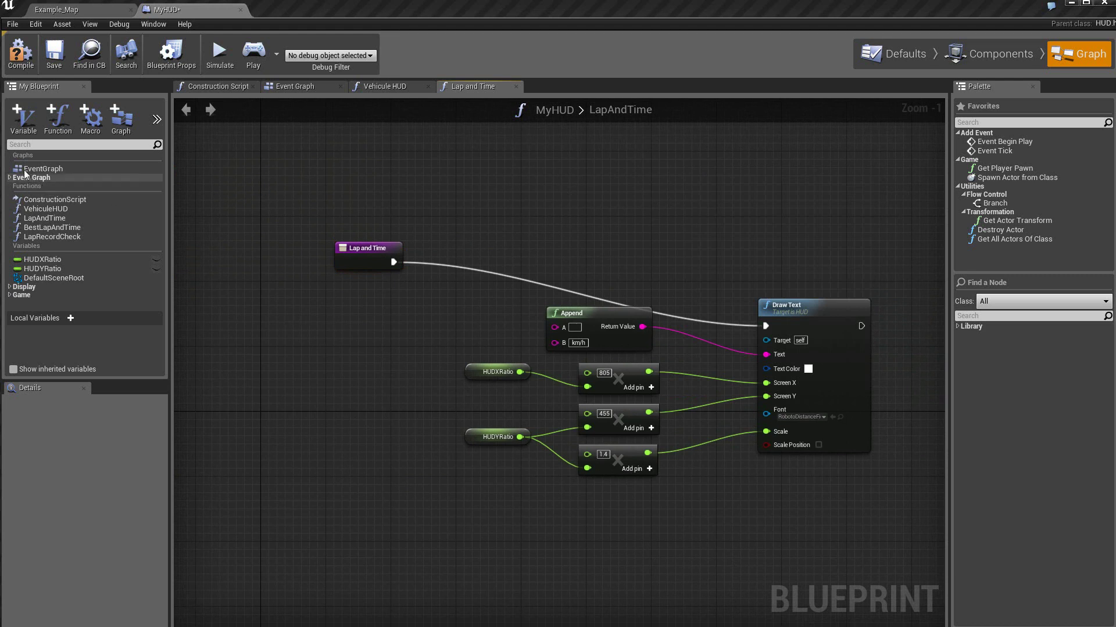
# - Add a new integer variable to MyHUD named Hud_Lap
pyautogui.click(28, 127)
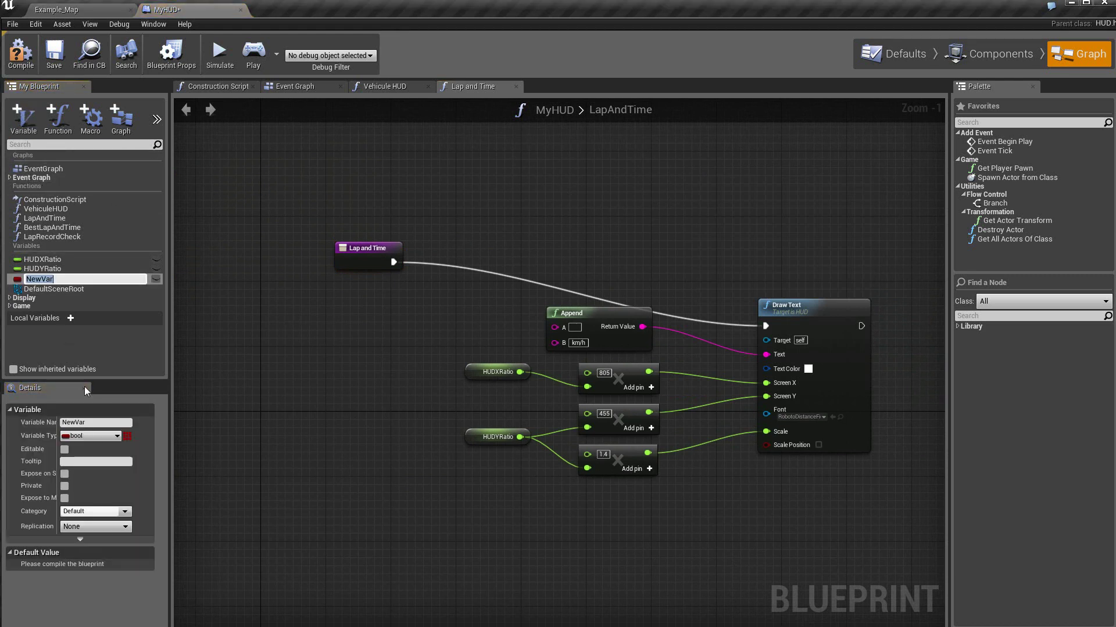
pyautogui.click(92, 437)
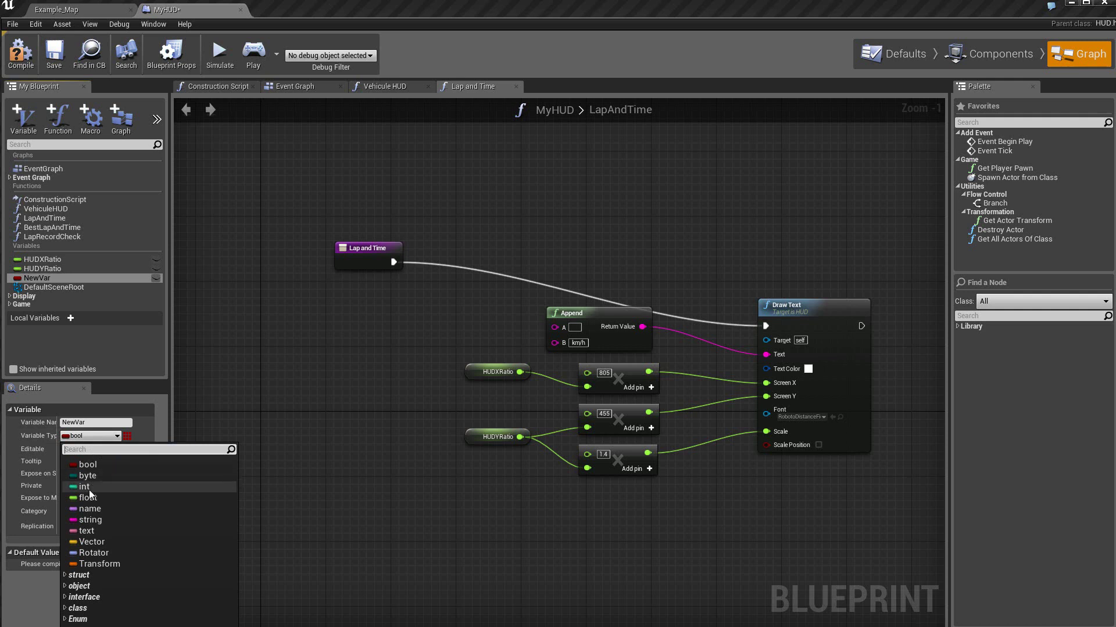
pyautogui.click(86, 487)
pyautogui.click(94, 422)
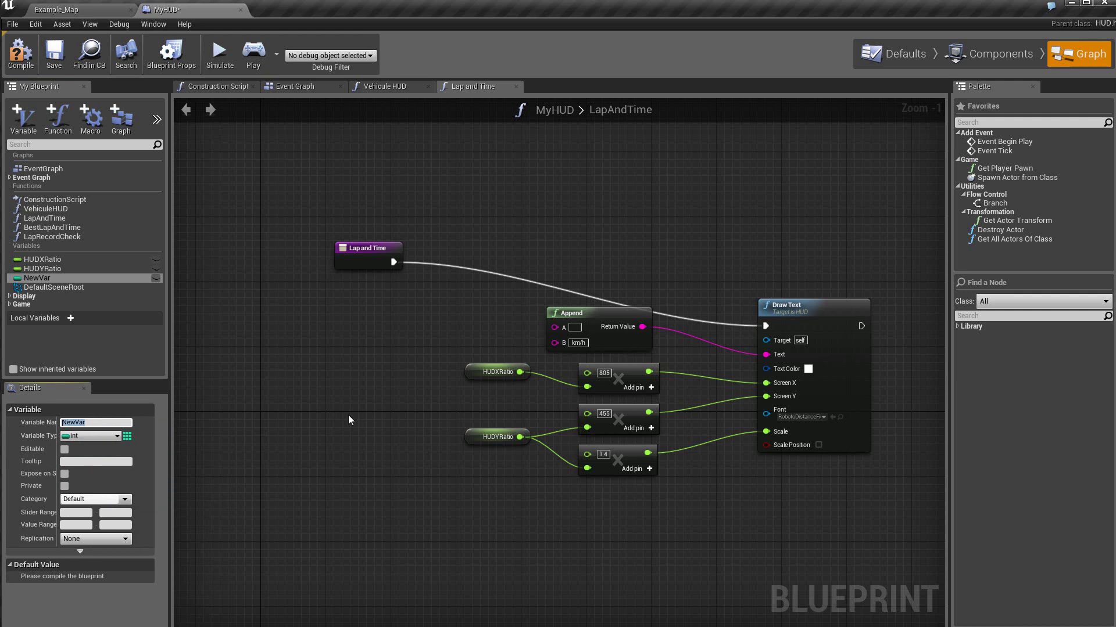
pyautogui.write('Hud_Lap')
pyautogui.press('Return')
# - Add a second integer variable named HudMaxLaps
pyautogui.click(24, 117)
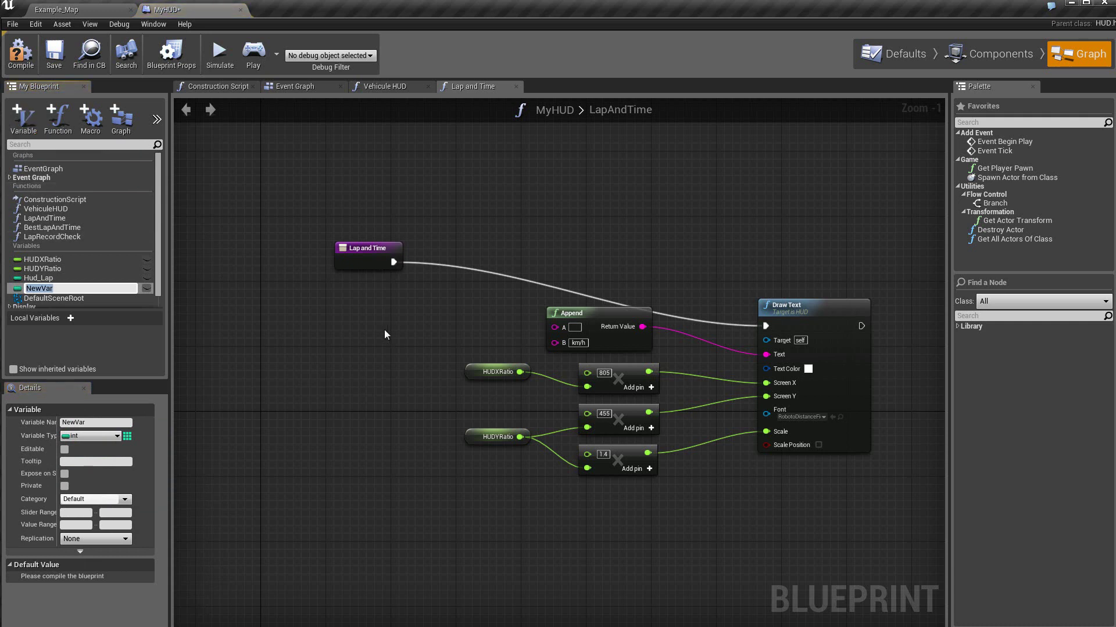
pyautogui.write('Hud')
pyautogui.write('MaxLa')
pyautogui.write('ps')
pyautogui.press('Return')
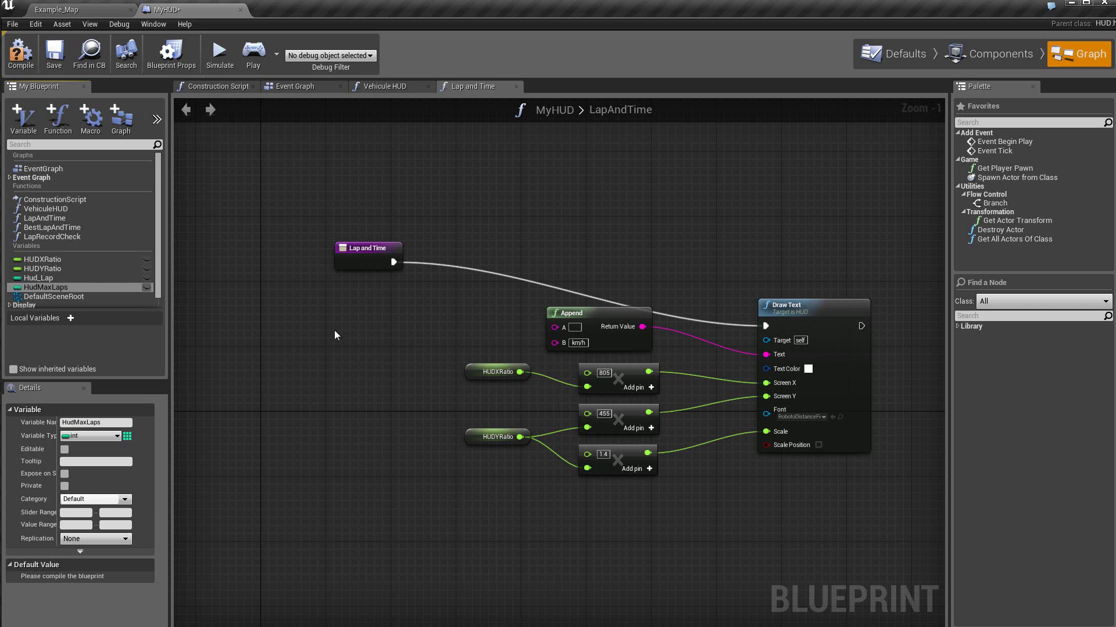
# - Add a new float variable to MyHUD named LapX
pyautogui.click(23, 118)
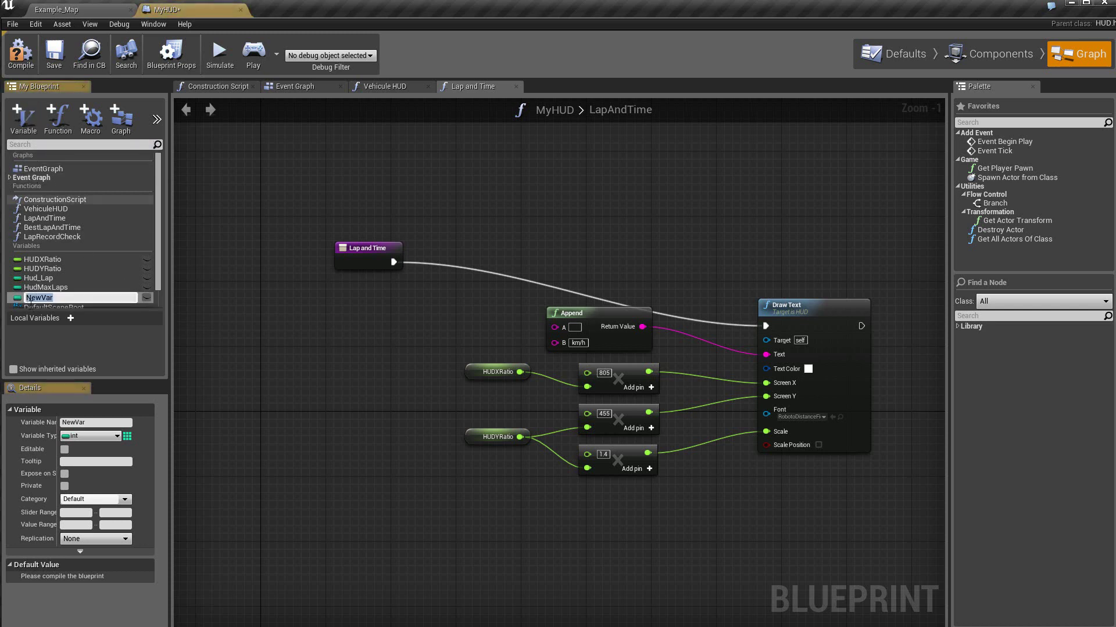
pyautogui.click(96, 440)
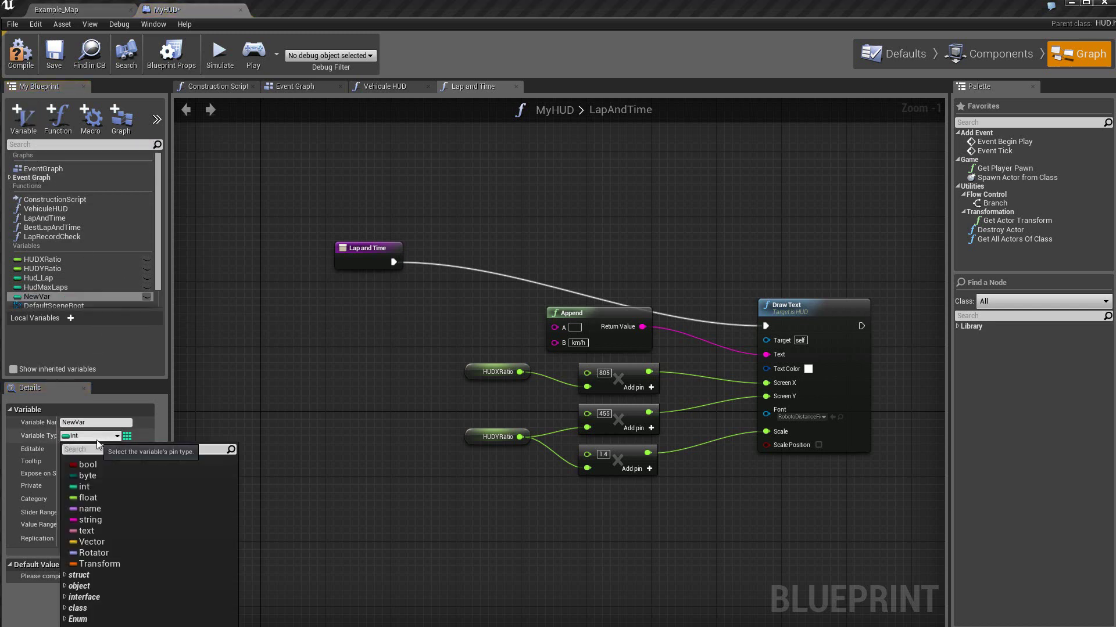
pyautogui.click(89, 498)
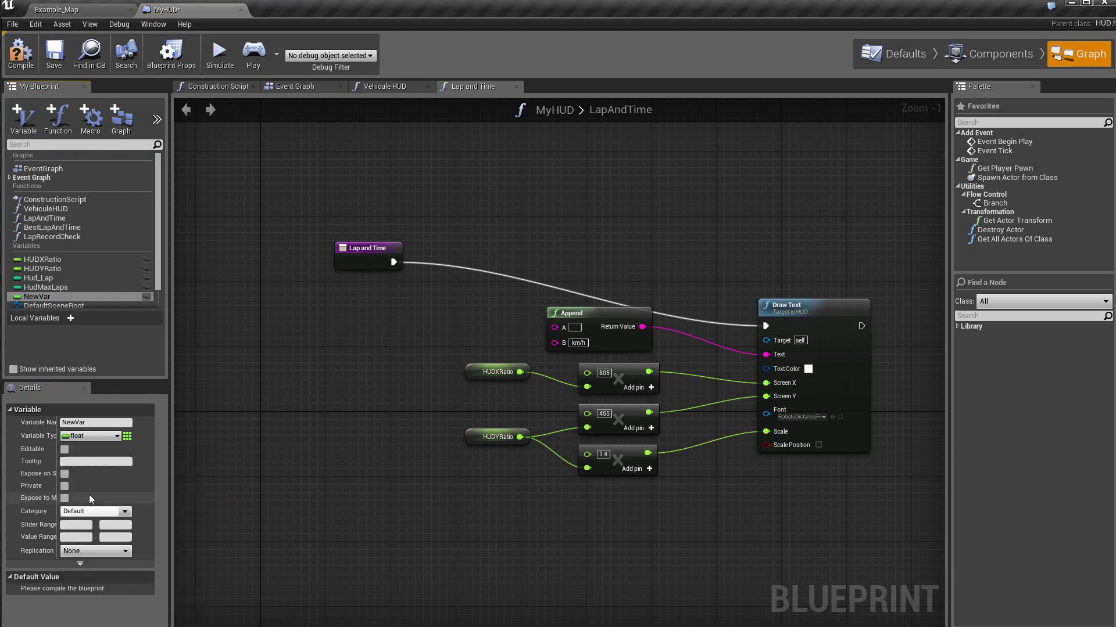
pyautogui.click(97, 424)
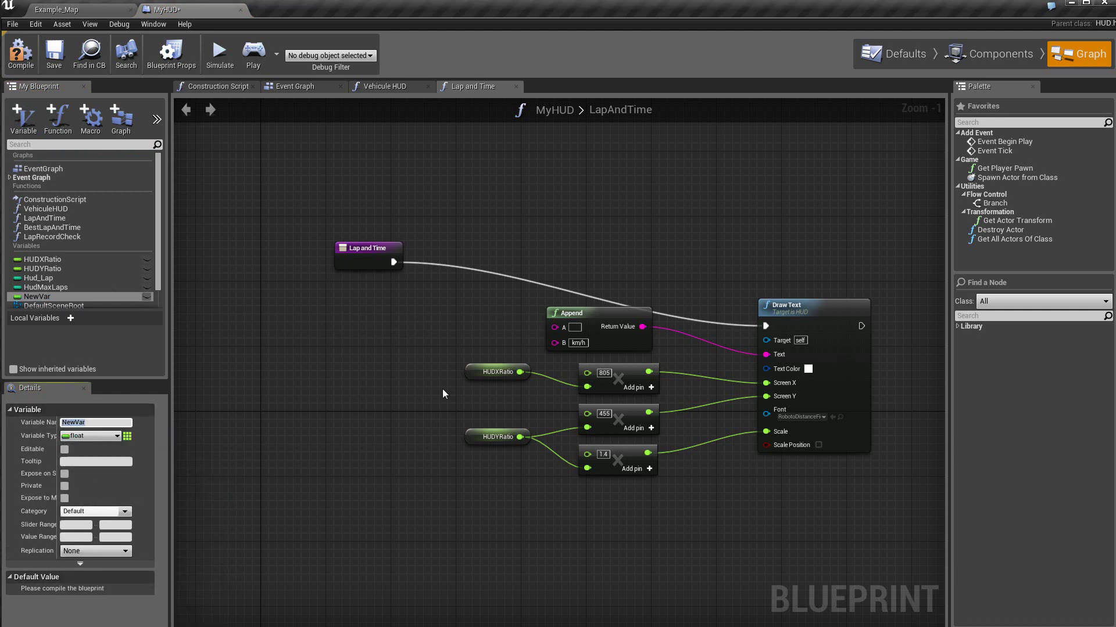
pyautogui.write('Lap')
pyautogui.write('X')
pyautogui.press('Return')
# - Add a second float variable named LapY
pyautogui.click(25, 118)
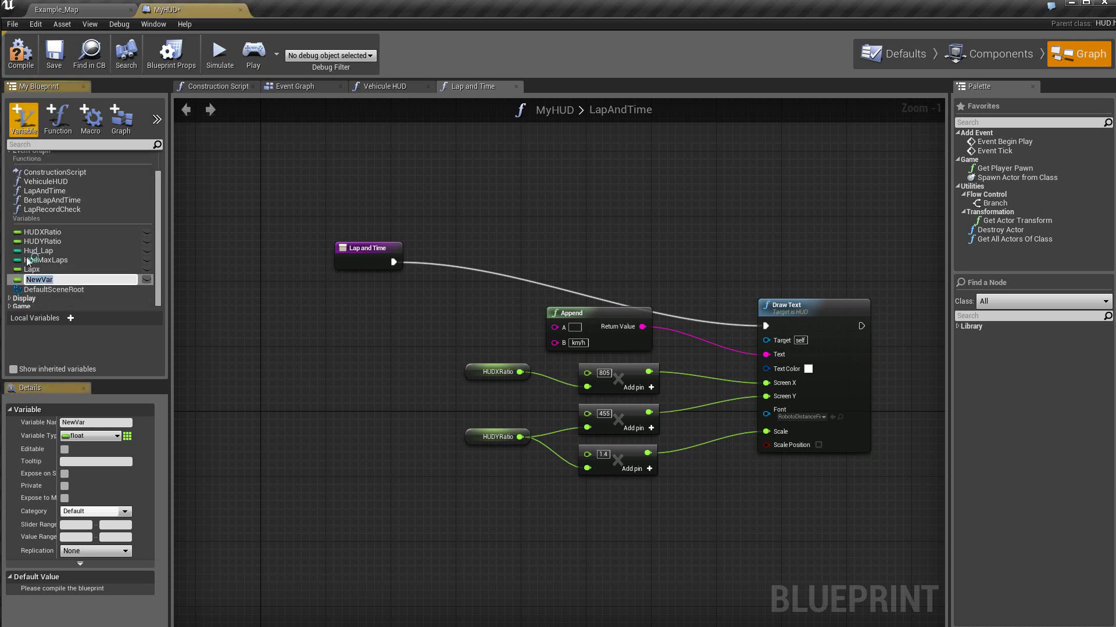
pyautogui.click(93, 423)
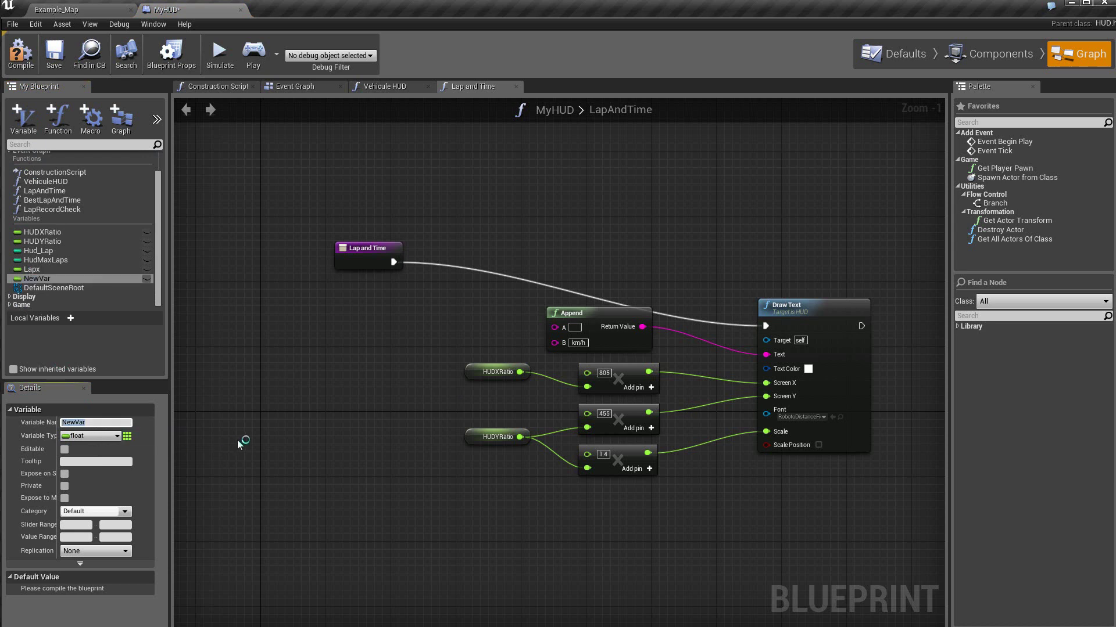
pyautogui.write('LapY')
pyautogui.press('Return')
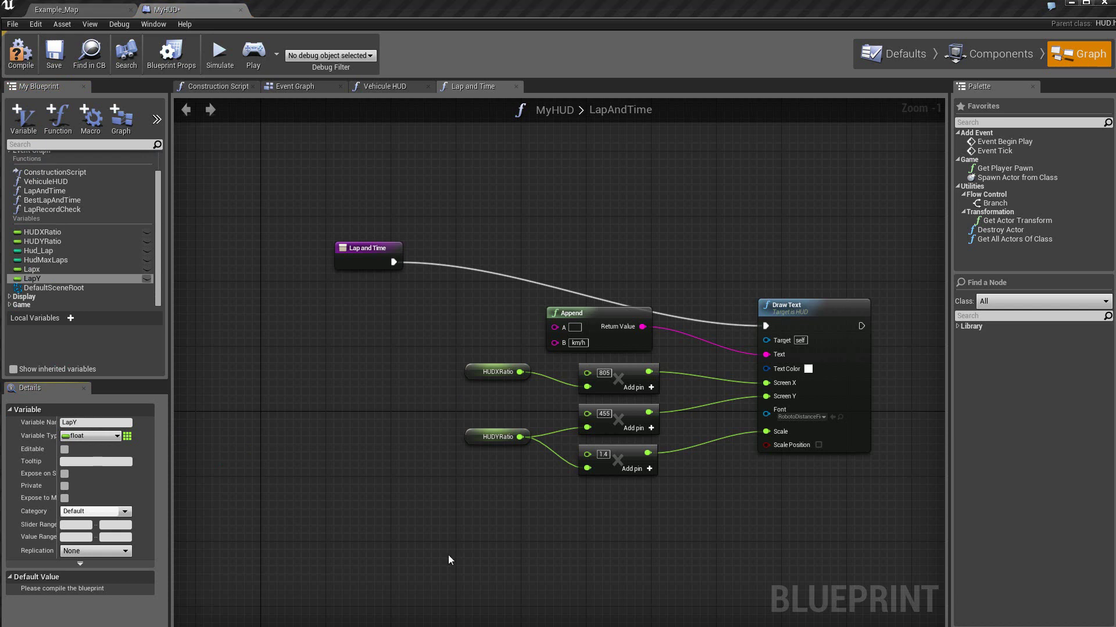
# - Place a Lapx getter and wire it into the HUDXRatio multiply in place of 805
pyautogui.click(33, 271)
pyautogui.moveTo(35, 272); pyautogui.dragTo(427, 349)
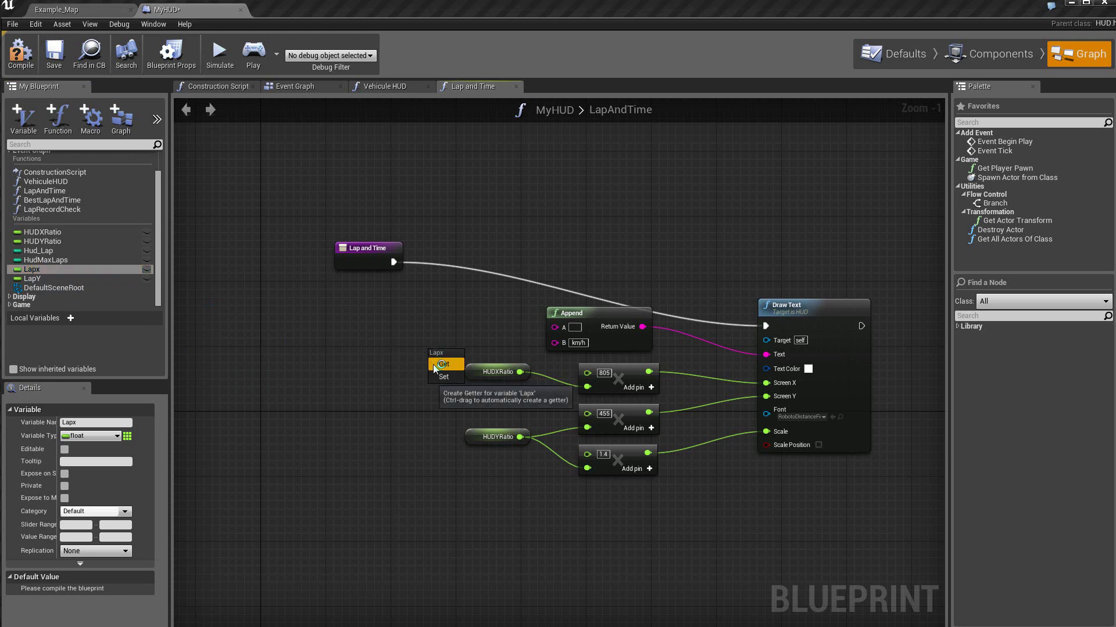
pyautogui.click(473, 391)
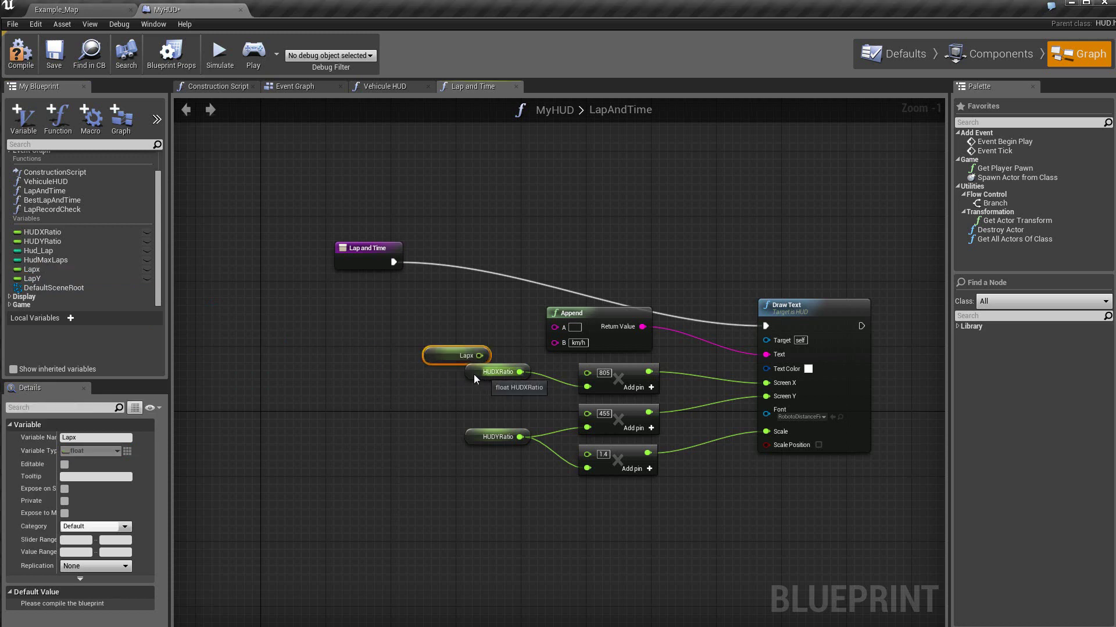
pyautogui.moveTo(473, 378); pyautogui.dragTo(465, 402)
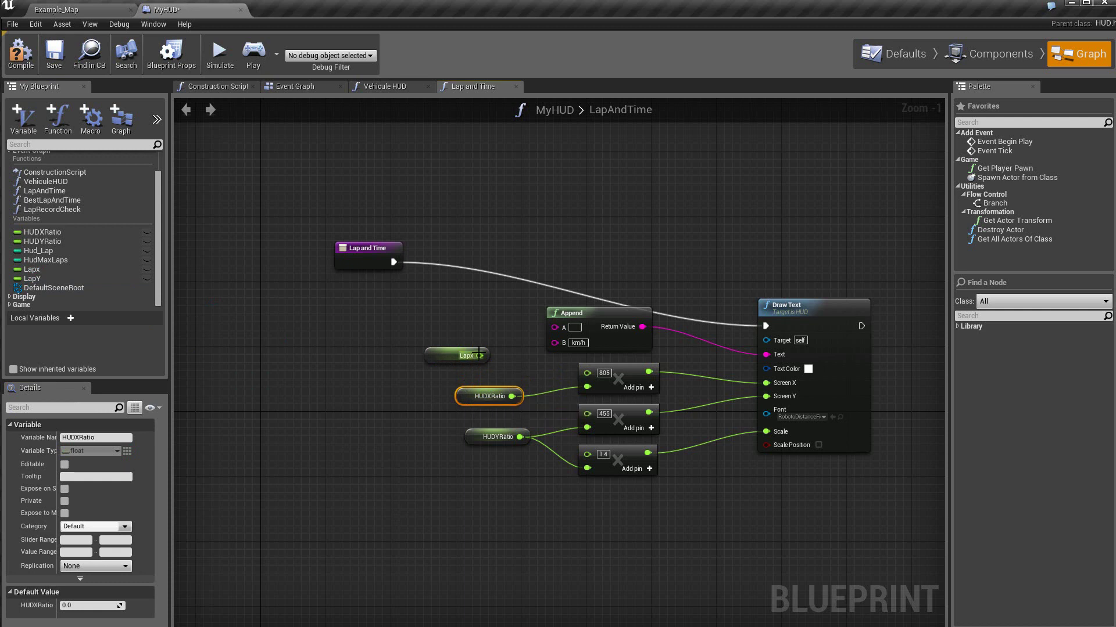
pyautogui.moveTo(480, 355); pyautogui.dragTo(586, 373)
pyautogui.moveTo(445, 359); pyautogui.dragTo(478, 375)
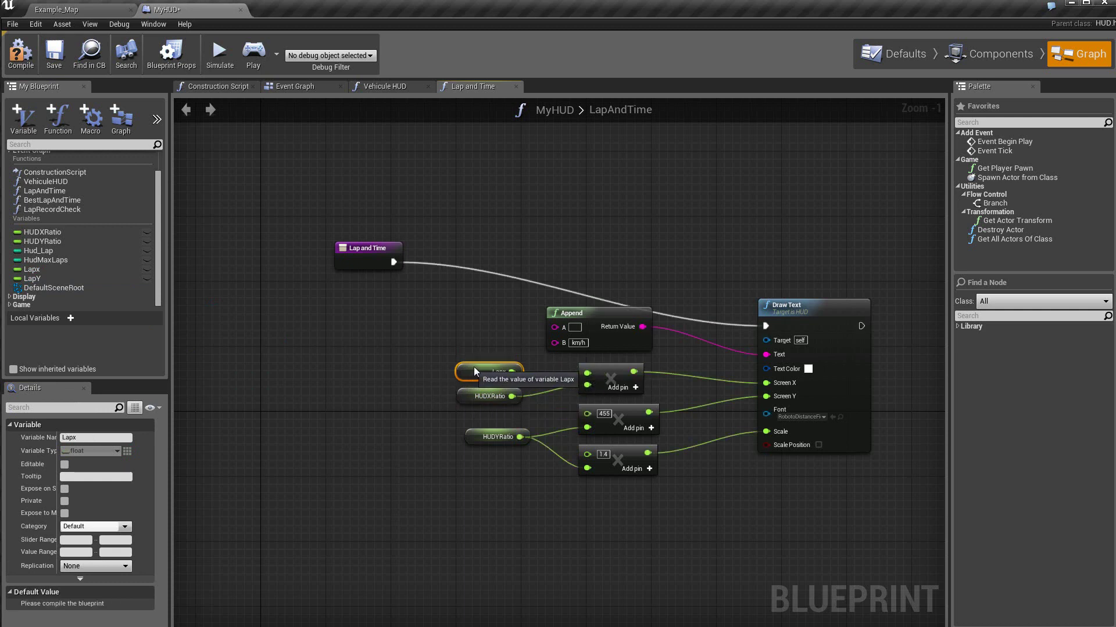
# - Place a LapY getter and wire it into the HUDYRatio multiply in place of 455
pyautogui.moveTo(20, 279); pyautogui.dragTo(460, 466)
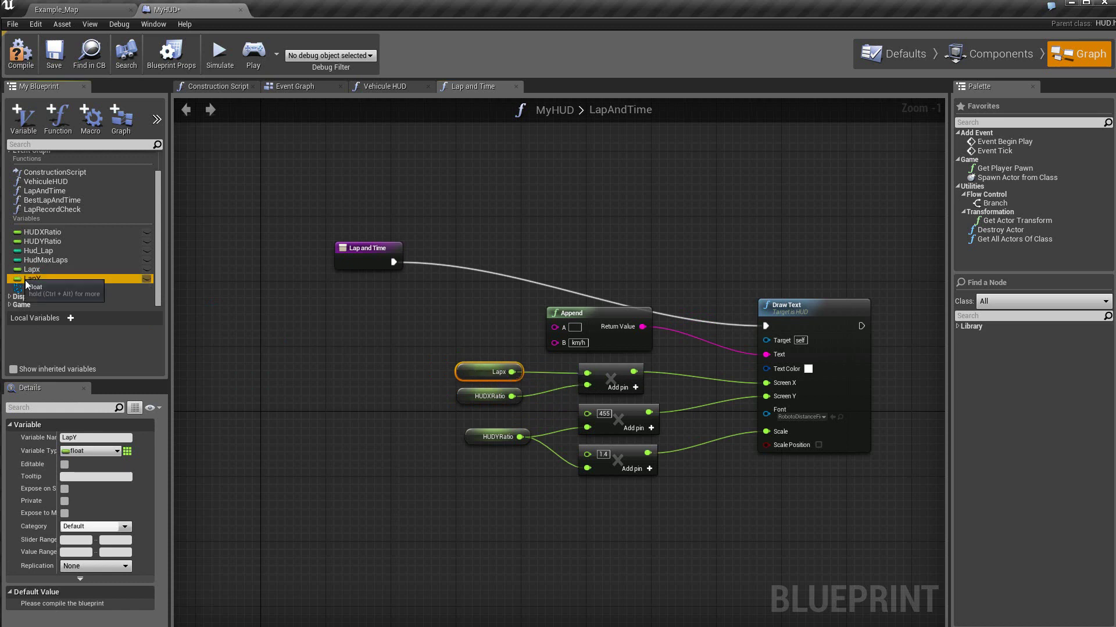
pyautogui.click(473, 482)
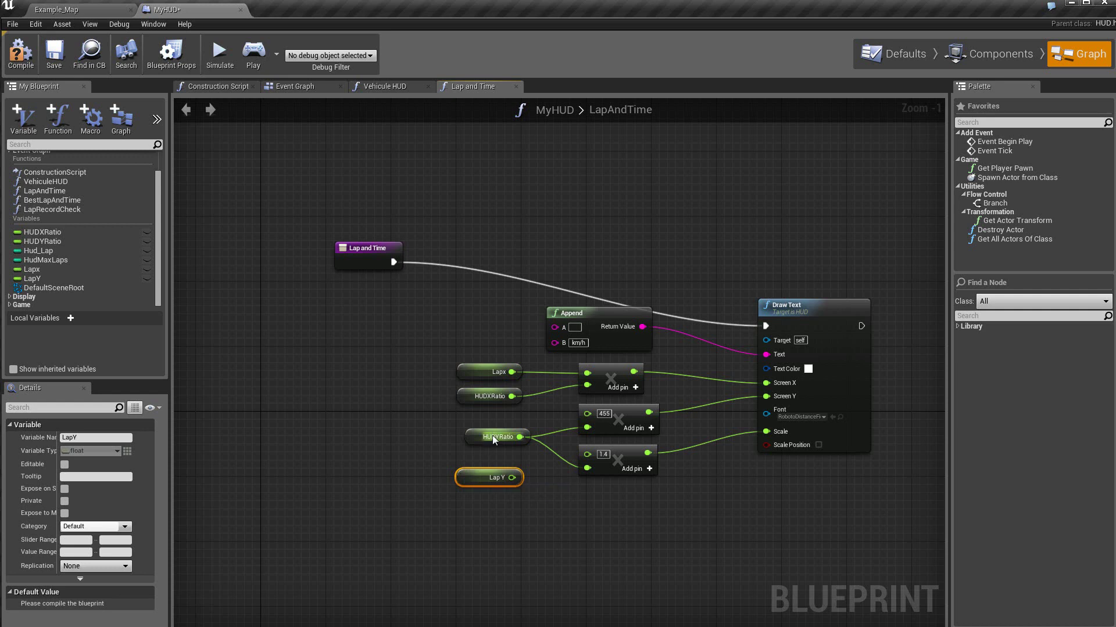
pyautogui.moveTo(493, 439)
pyautogui.mouseDown()
pyautogui.moveTo(525, 471)
pyautogui.moveTo(500, 514)
pyautogui.moveTo(484, 477)
pyautogui.moveTo(490, 422)
pyautogui.moveTo(585, 416)
pyautogui.mouseUp()
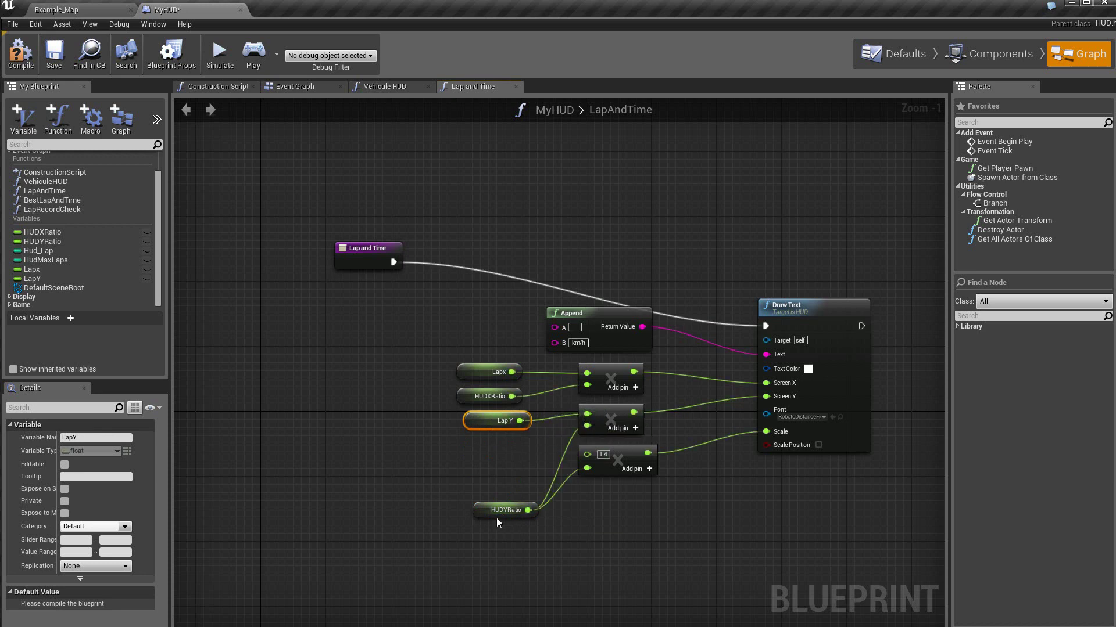
pyautogui.moveTo(489, 515); pyautogui.dragTo(480, 459)
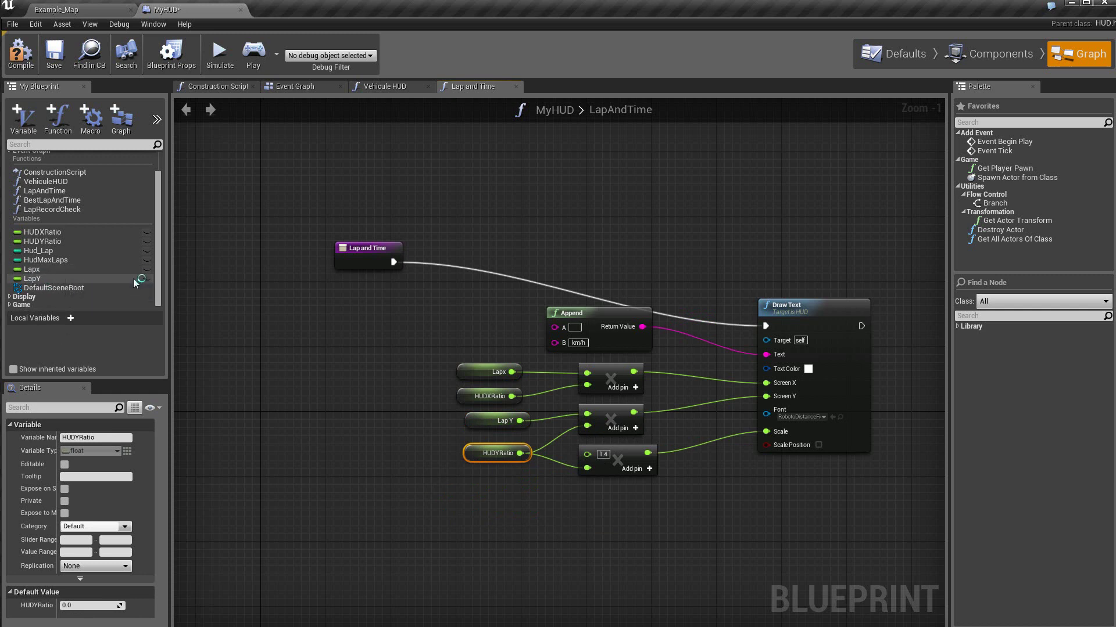
# - Make Lapx and LapY instance-editable and compile the MyHUD blueprint
pyautogui.click(147, 269)
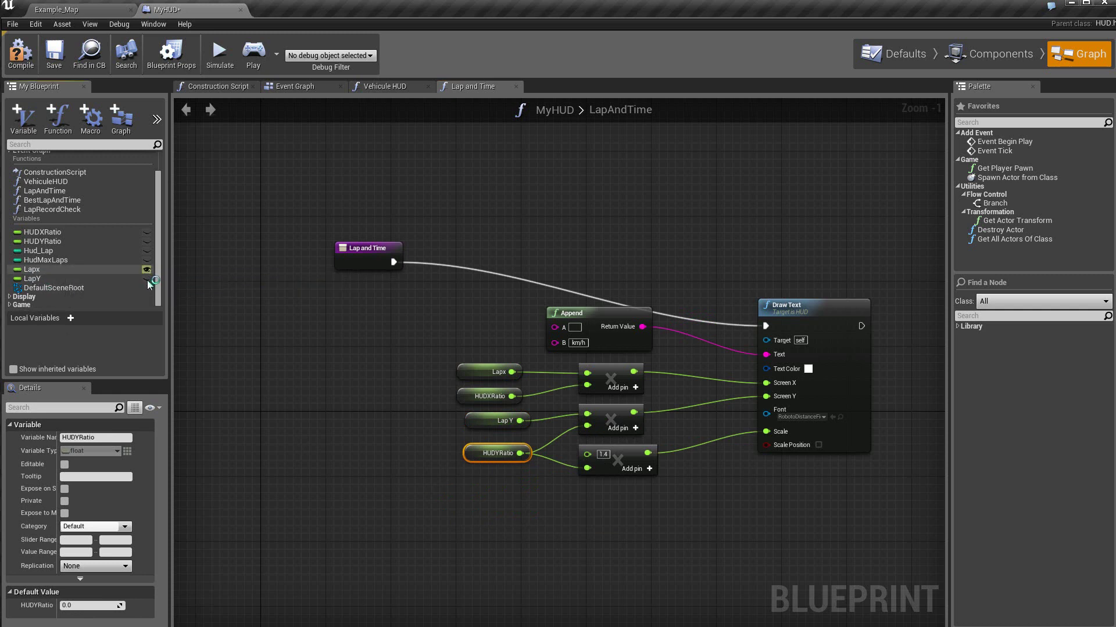
pyautogui.click(147, 278)
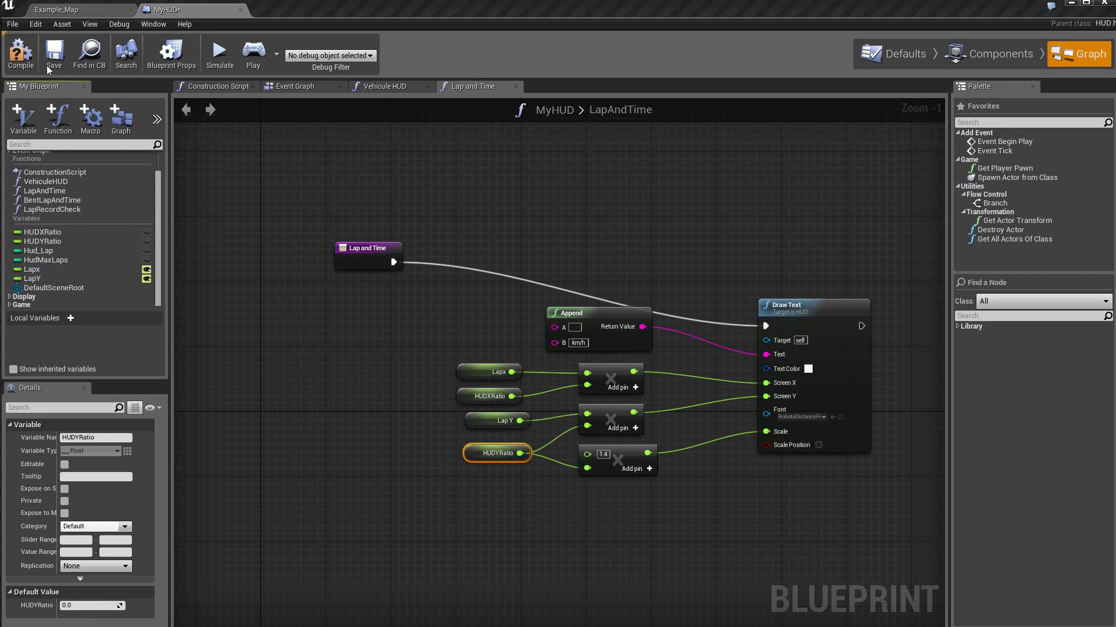
pyautogui.click(21, 53)
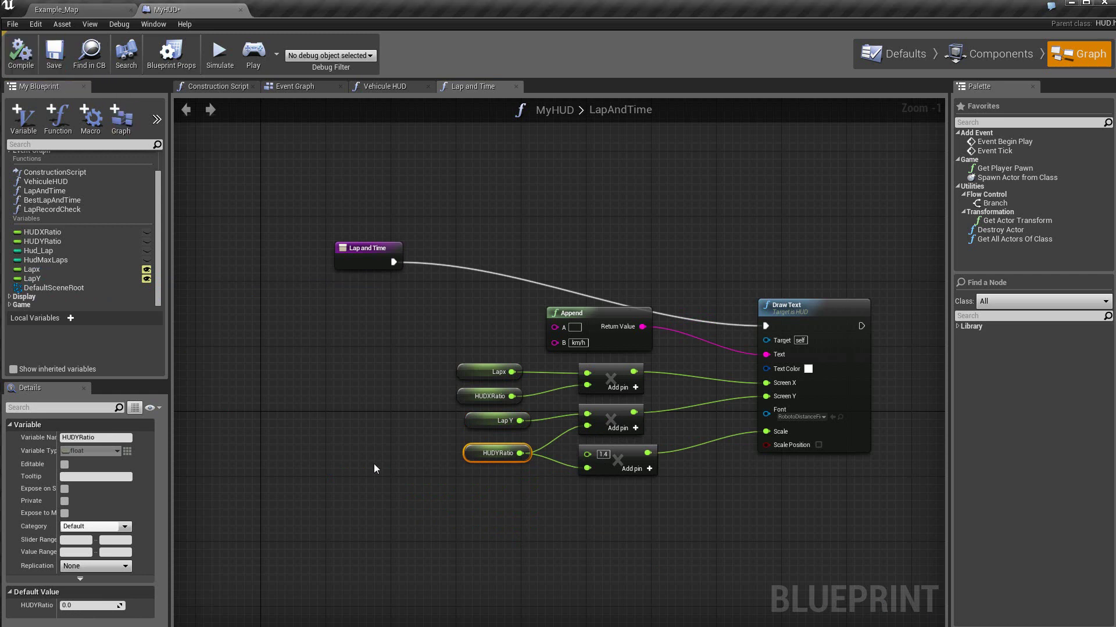
# - Set Lapx's default value to 850 and LapY's to 200, then recompile
pyautogui.click(51, 270)
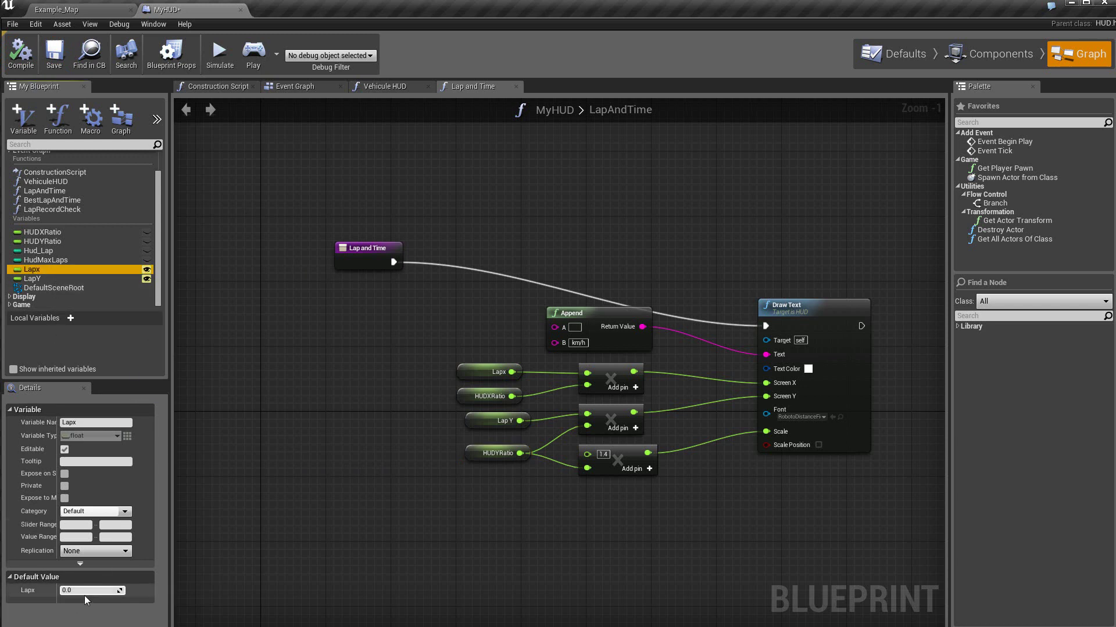
pyautogui.click(86, 591)
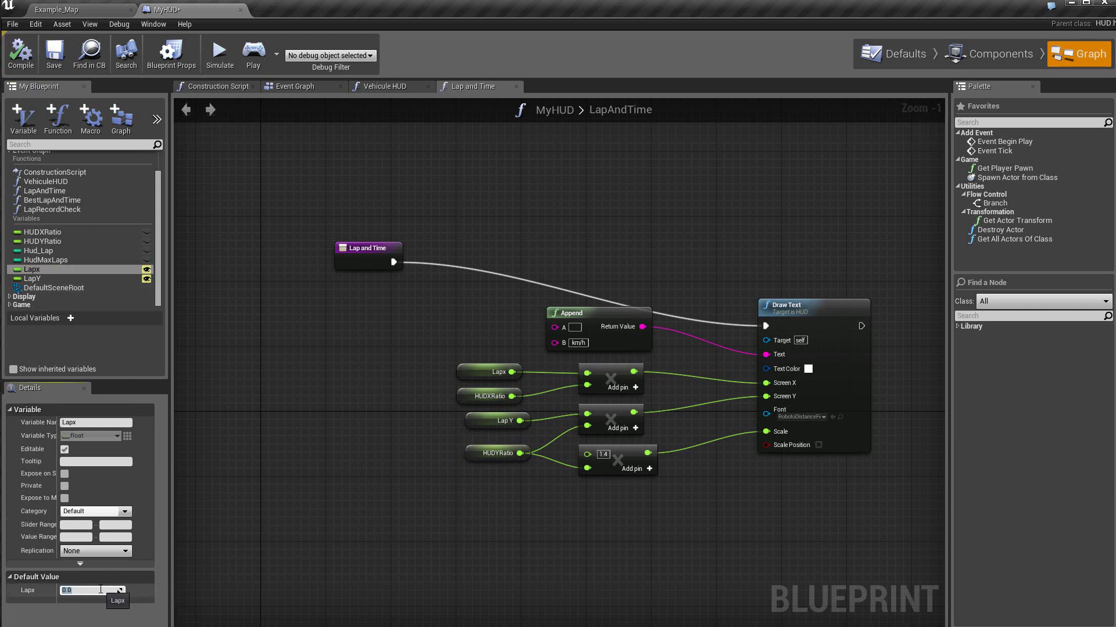
pyautogui.write('850')
pyautogui.press('Return')
pyautogui.click(44, 278)
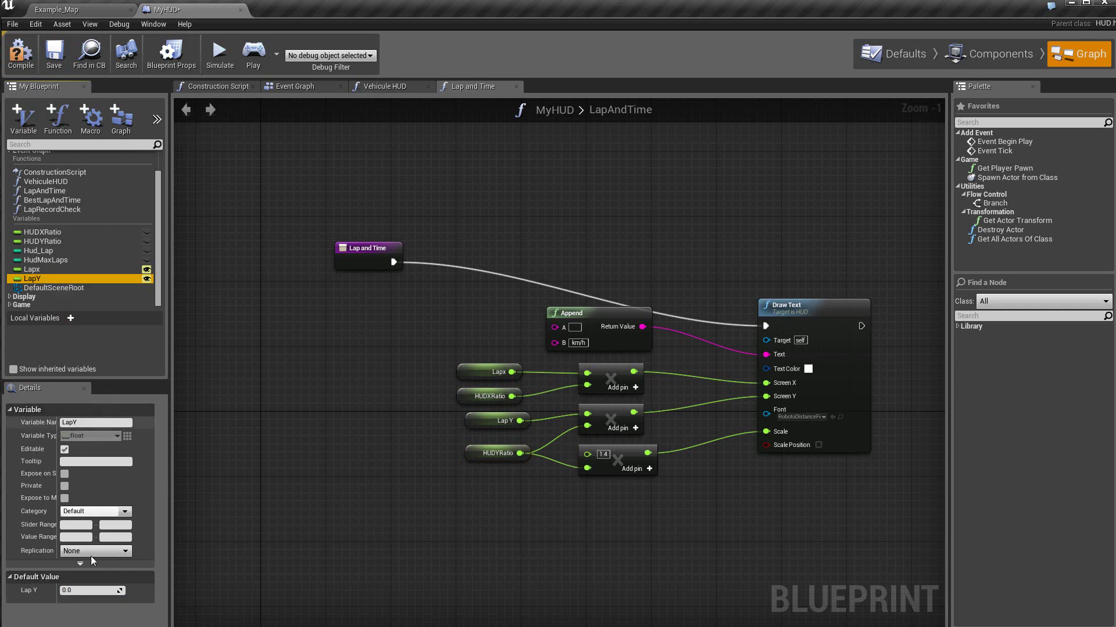
pyautogui.click(93, 589)
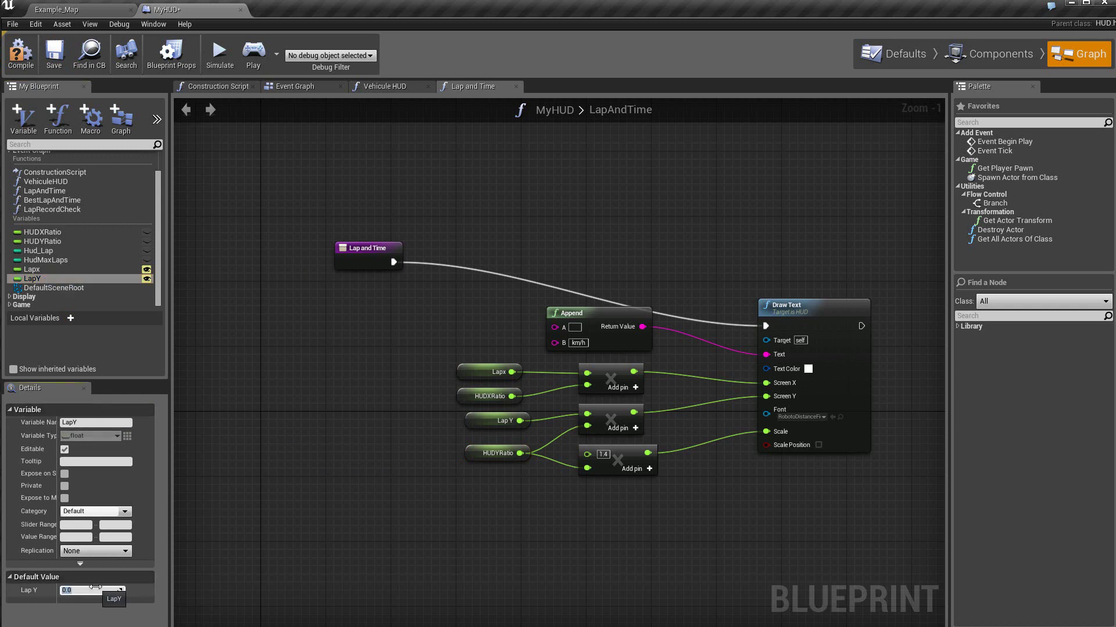
pyautogui.write('200')
pyautogui.press('Return')
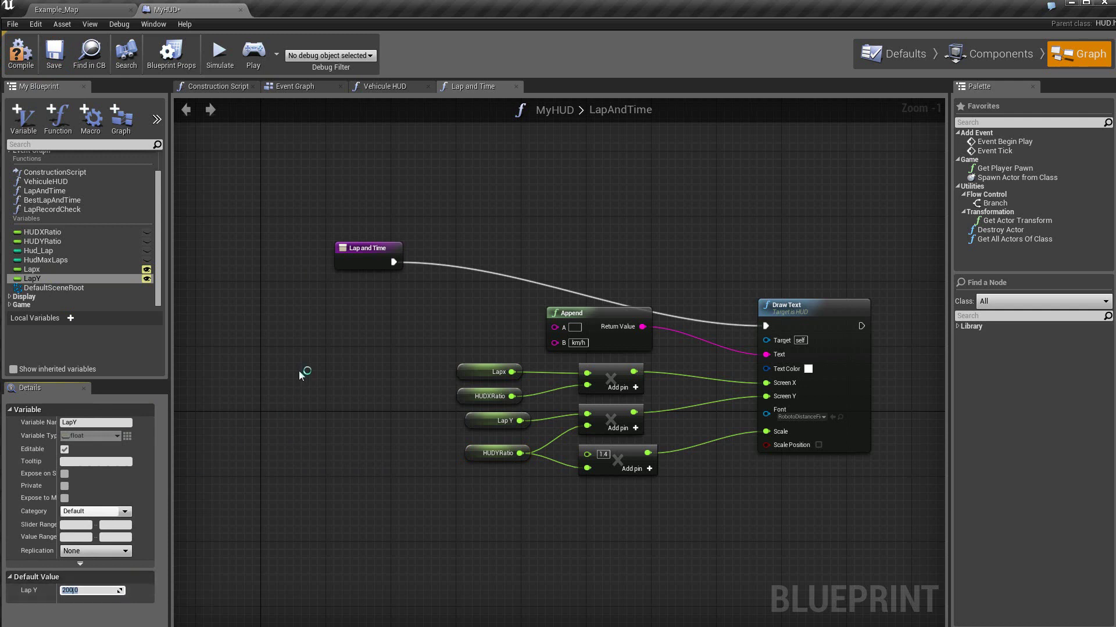
pyautogui.click(21, 54)
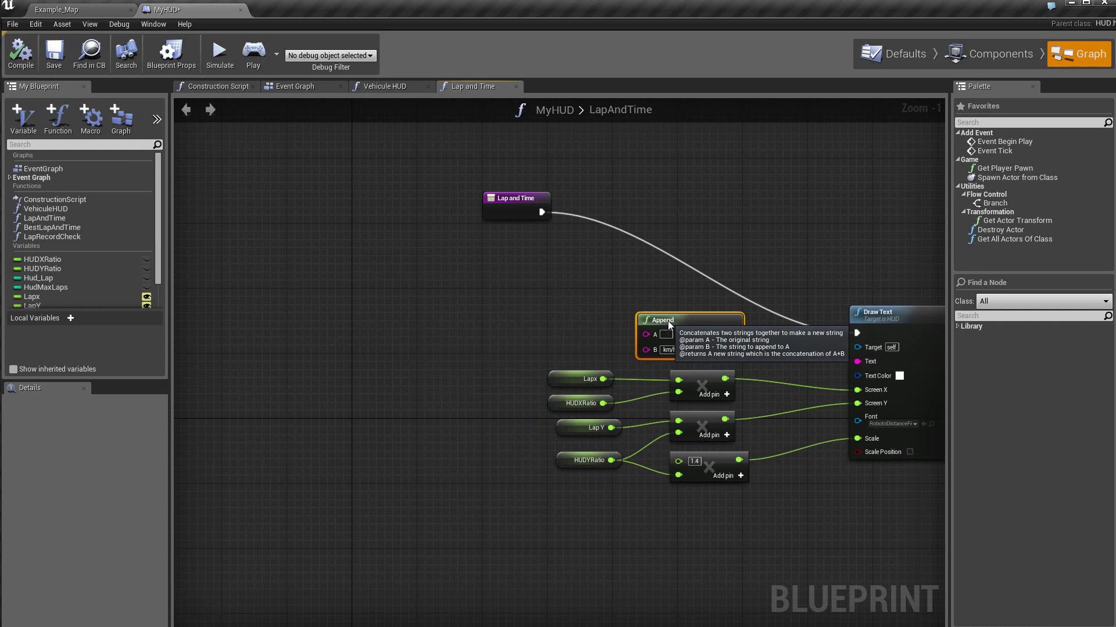
# - Duplicate the km/h Append node and line up the three Append nodes side by side
pyautogui.hotkey('ctrl', 'w')
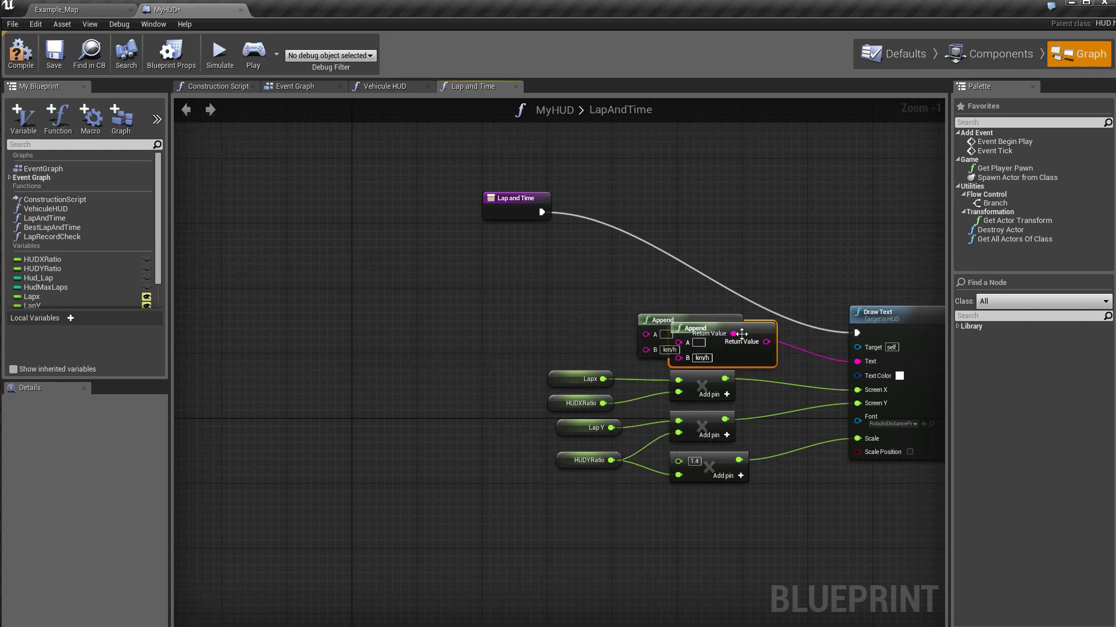
pyautogui.moveTo(749, 329); pyautogui.dragTo(472, 272)
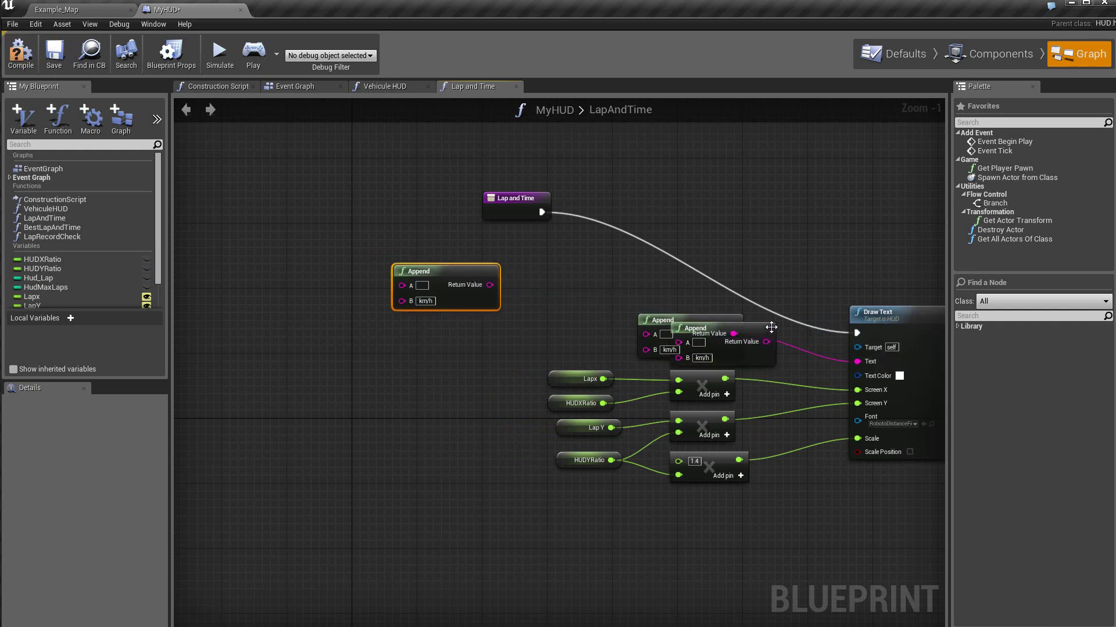
pyautogui.moveTo(706, 331)
pyautogui.mouseDown()
pyautogui.moveTo(602, 314)
pyautogui.moveTo(587, 299)
pyautogui.mouseUp()
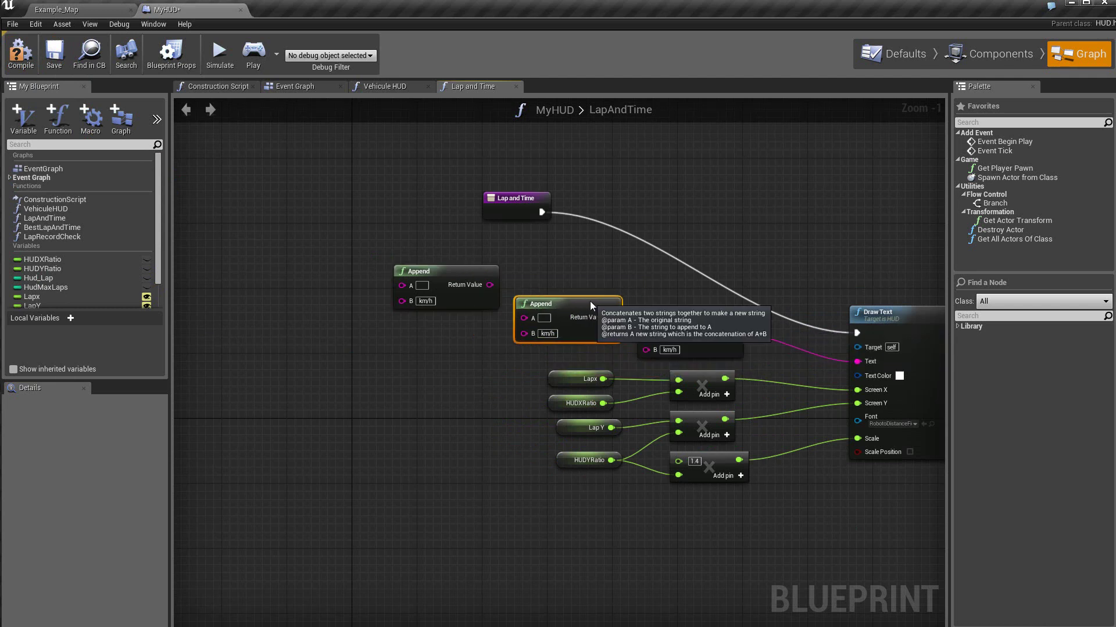
pyautogui.moveTo(454, 274); pyautogui.dragTo(419, 274)
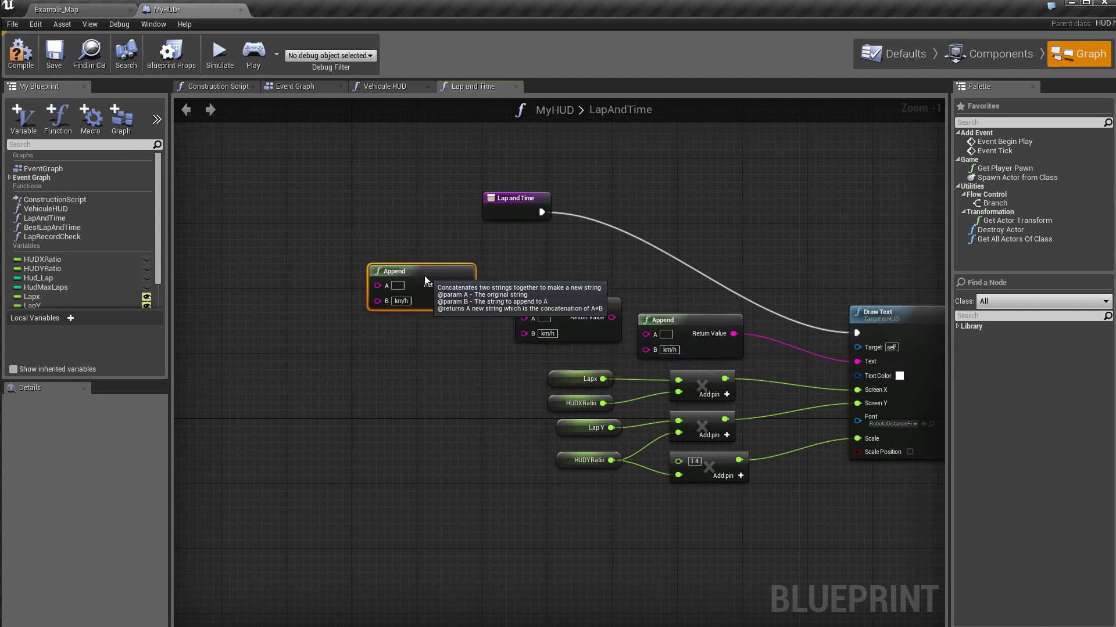
pyautogui.moveTo(572, 306); pyautogui.dragTo(562, 297)
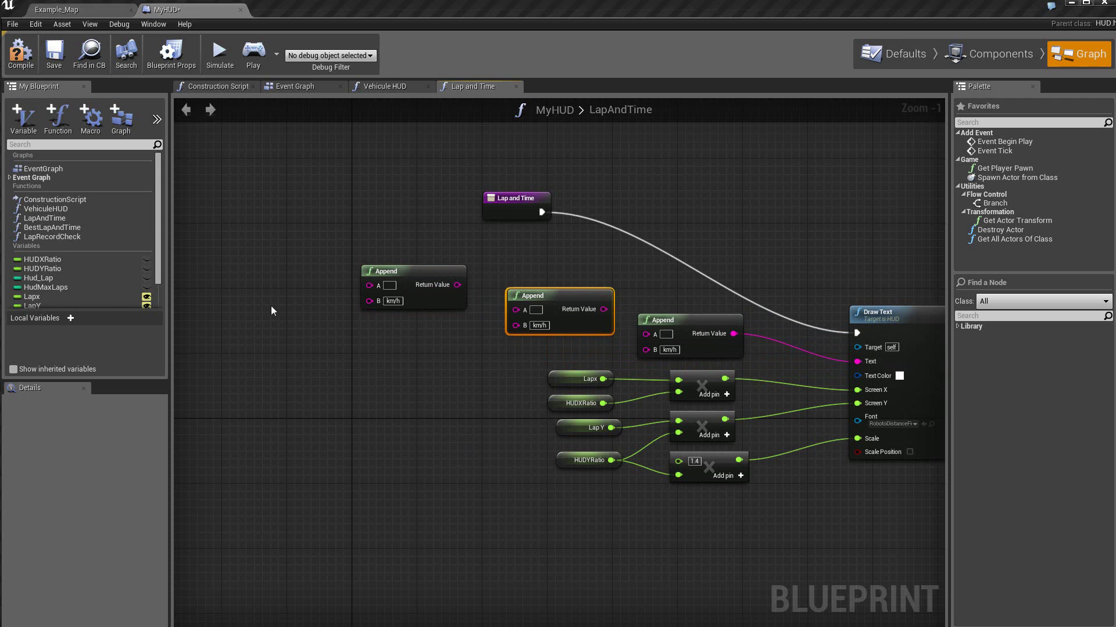
# - Wire a Hud_Lap getter into the first Append's A and chain its result into the second Append's A
pyautogui.click(36, 279)
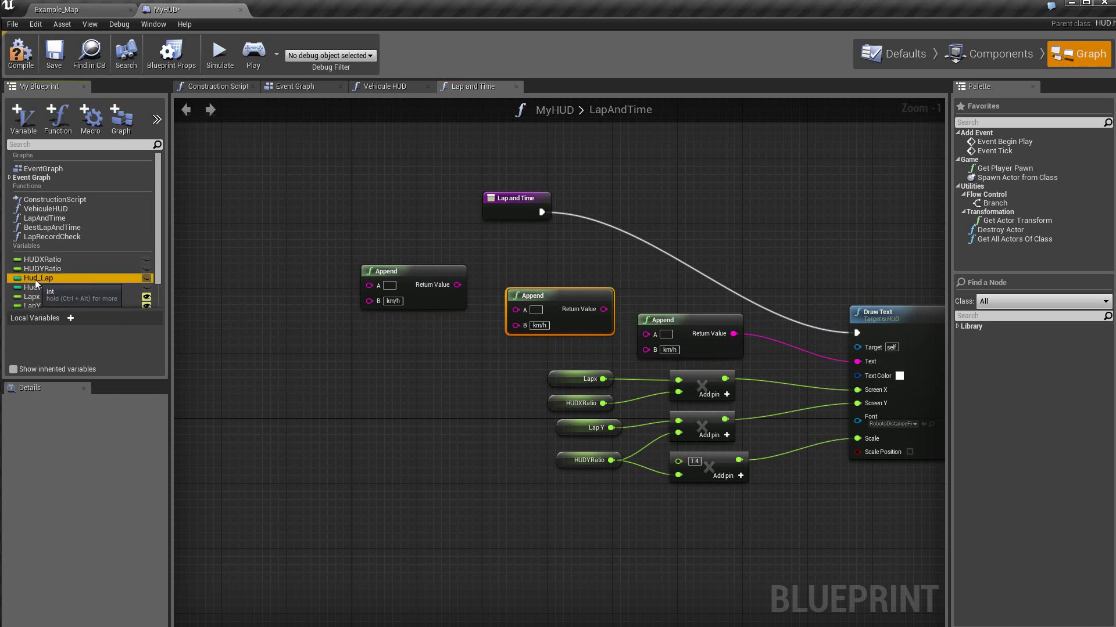
pyautogui.moveTo(36, 281); pyautogui.dragTo(241, 256)
pyautogui.click(252, 272)
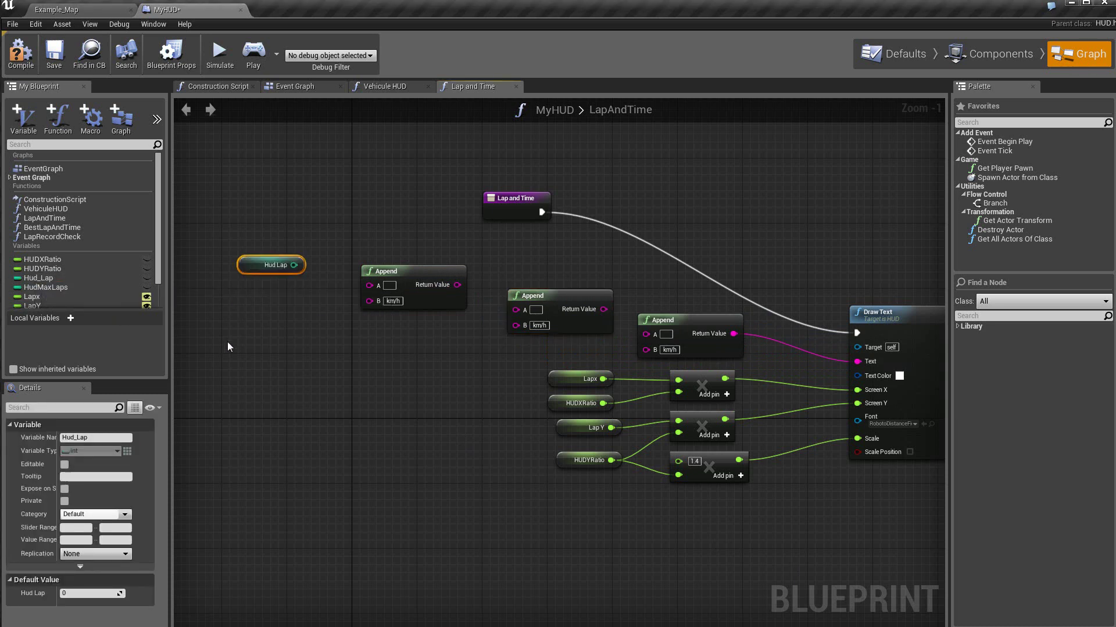
pyautogui.moveTo(344, 283); pyautogui.dragTo(369, 284)
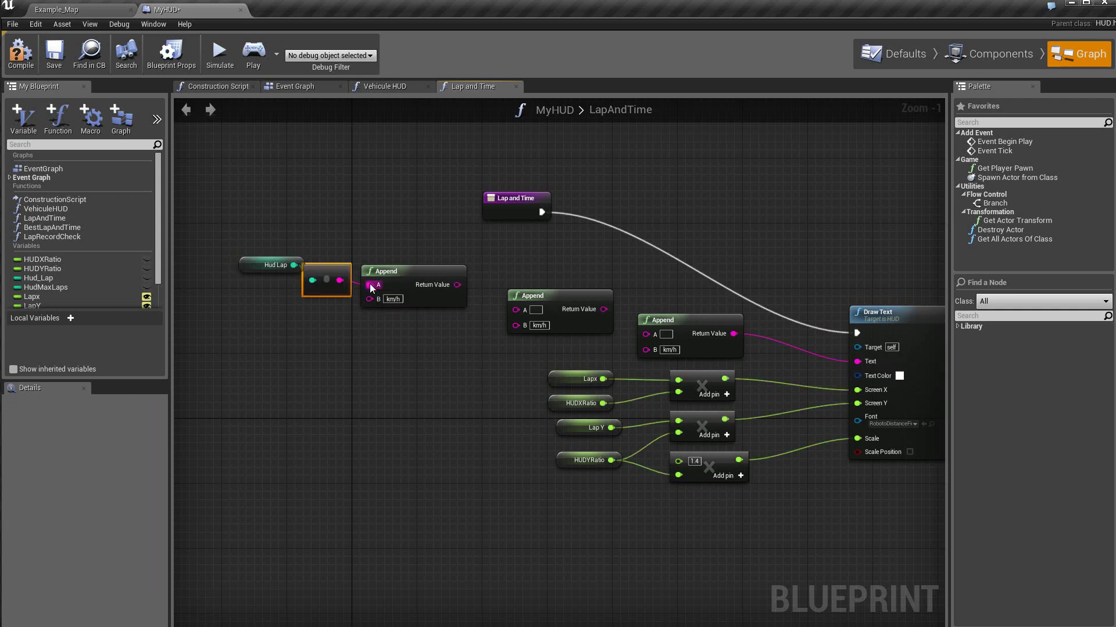
pyautogui.moveTo(251, 265); pyautogui.dragTo(219, 274)
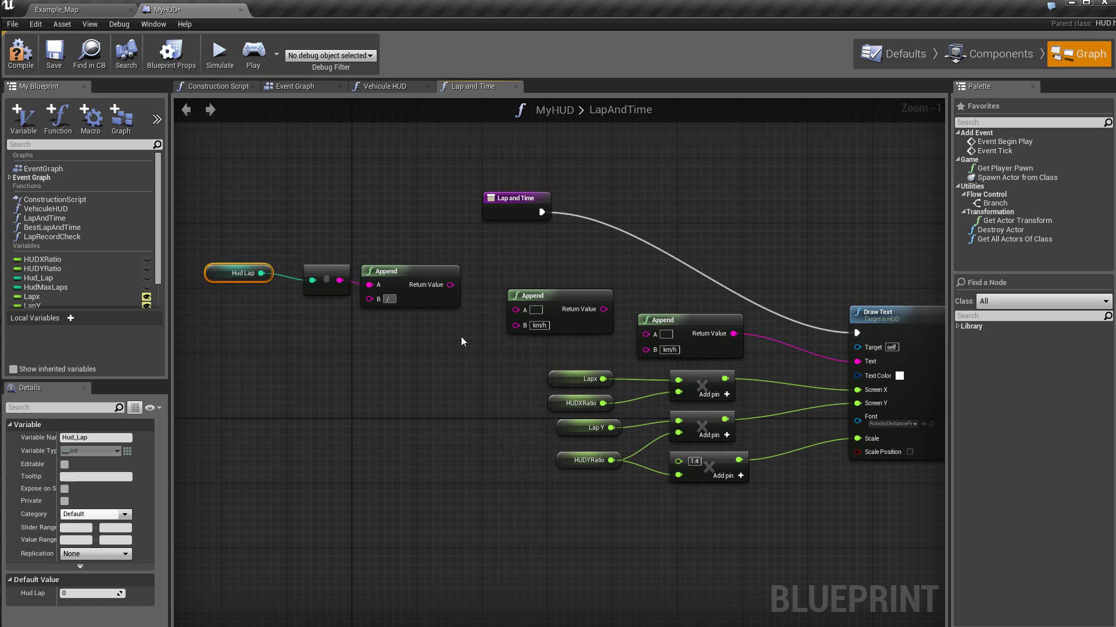
pyautogui.moveTo(450, 284); pyautogui.dragTo(516, 311)
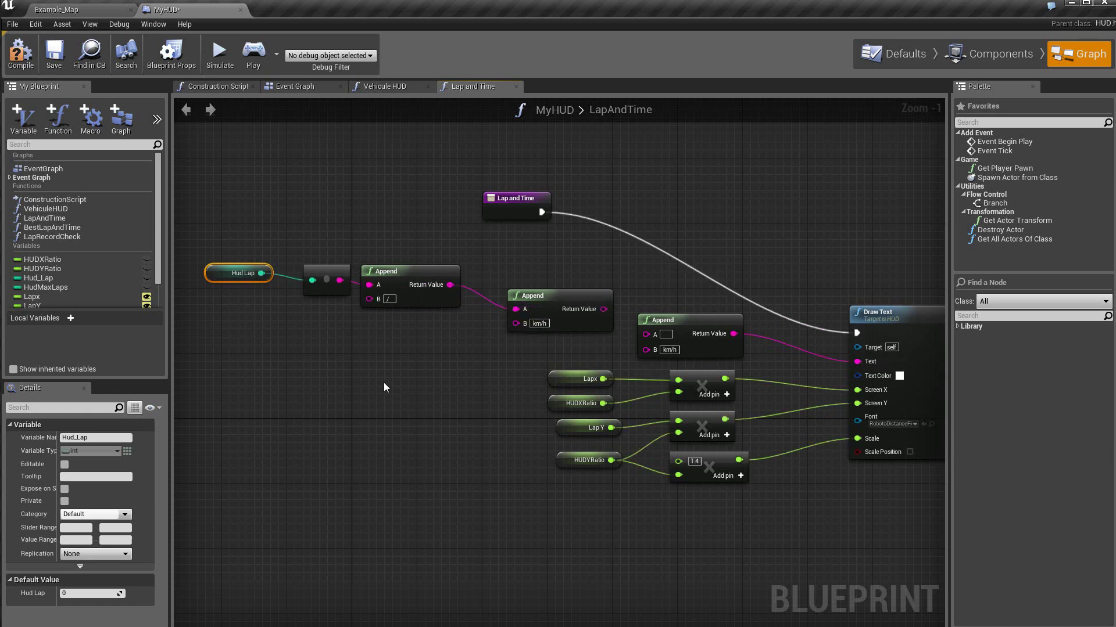
pyautogui.moveTo(37, 287); pyautogui.dragTo(221, 360)
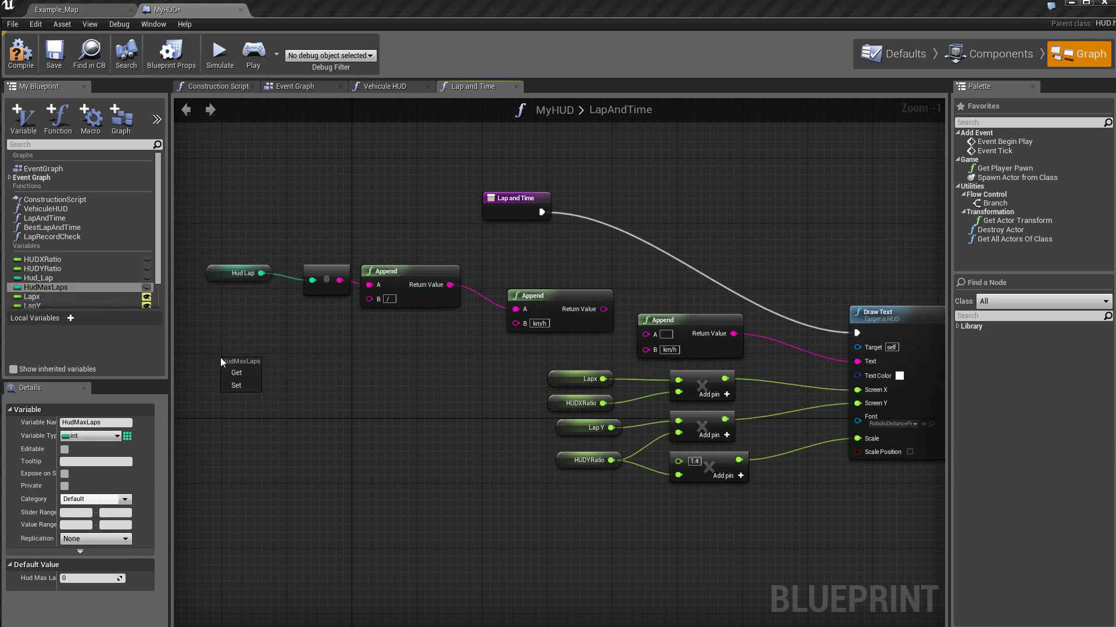
# - Wire a HudMaxLaps getter into the second Append's B, and its result into the last Append's B
pyautogui.click(236, 373)
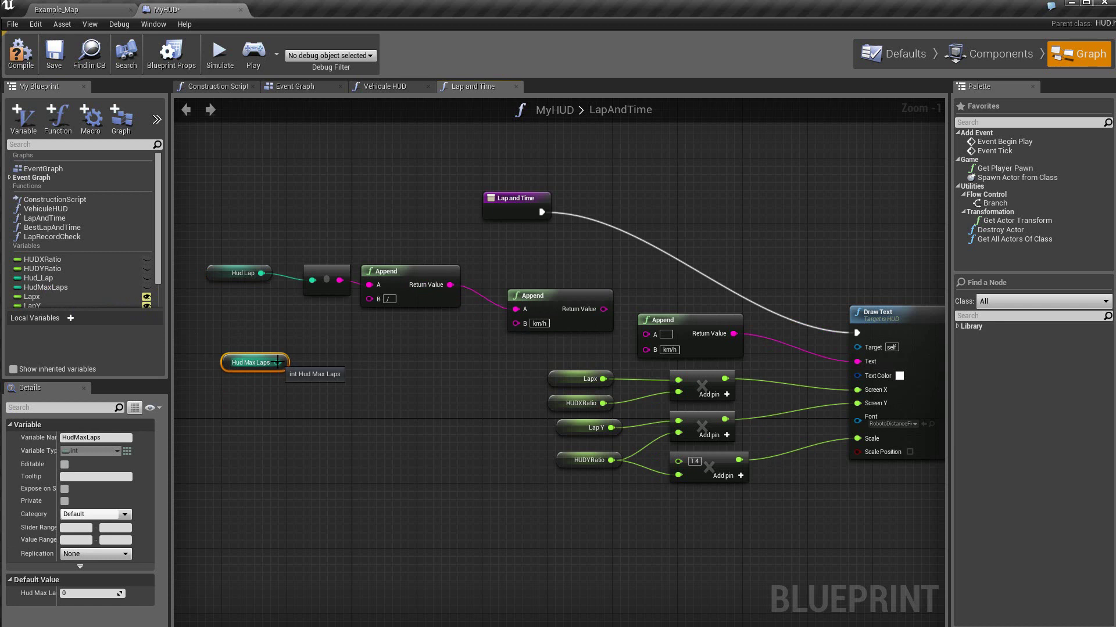
pyautogui.moveTo(278, 363); pyautogui.dragTo(515, 324)
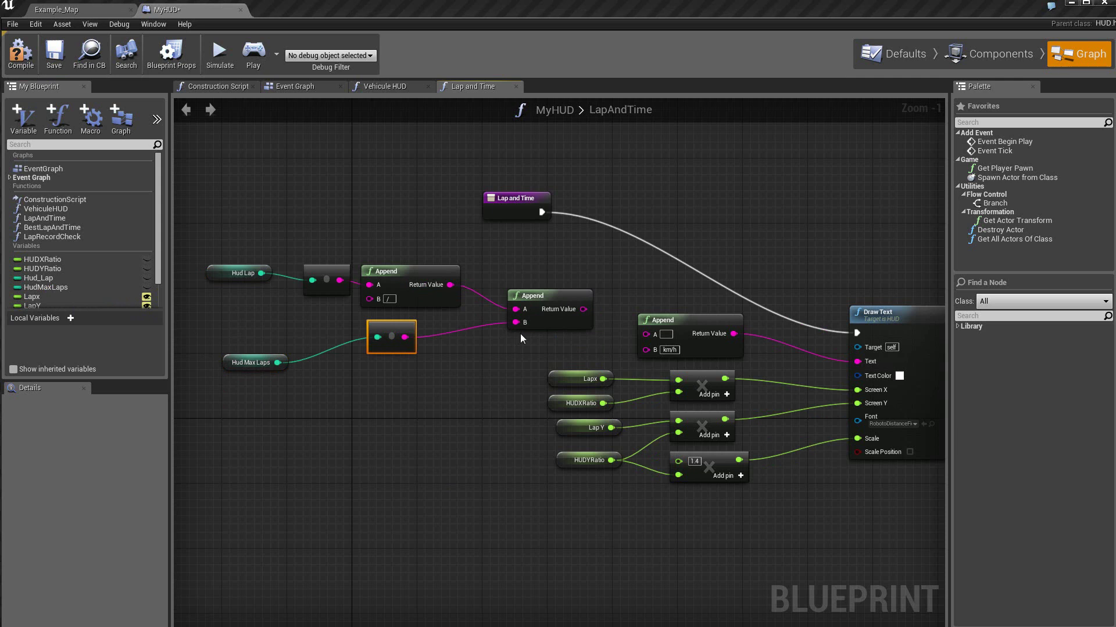
pyautogui.moveTo(583, 309); pyautogui.dragTo(644, 350)
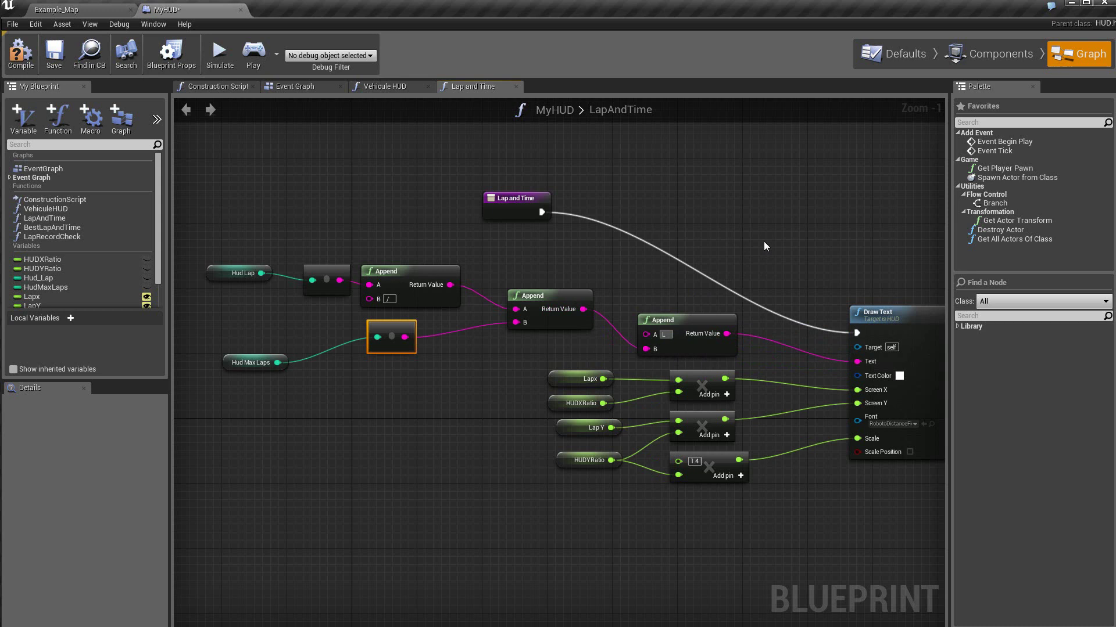
# - Enter 'Lap :' as the last Append's A and save the blueprint
pyautogui.write('ap')
pyautogui.write(' :')
pyautogui.hotkey('ctrl', 's')
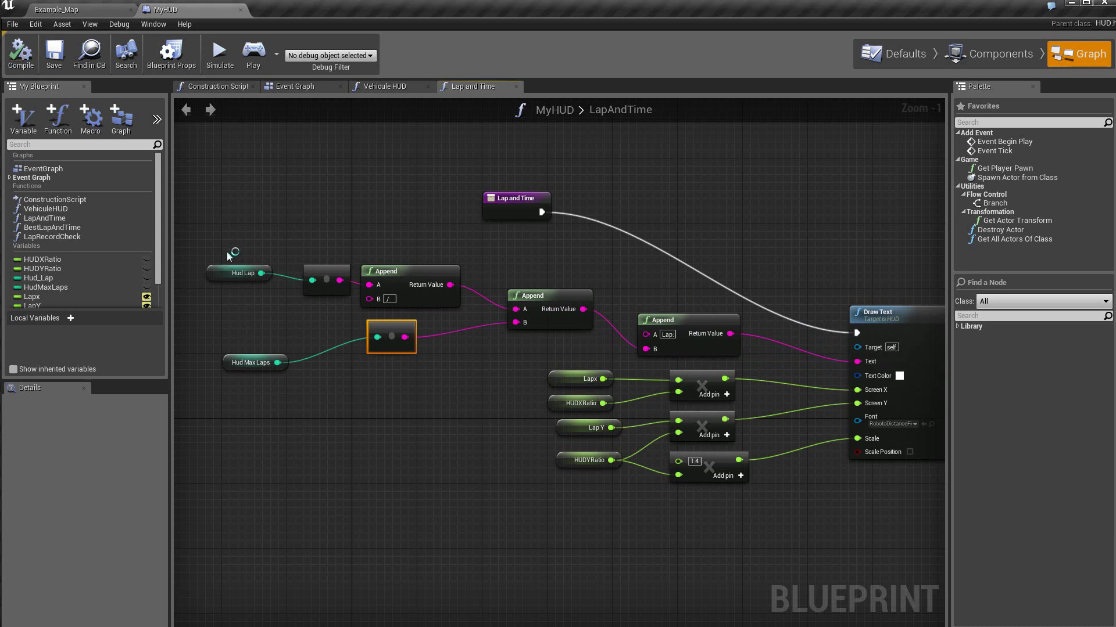
pyautogui.moveTo(225, 243)
pyautogui.mouseDown()
pyautogui.moveTo(598, 480)
pyautogui.moveTo(893, 512)
pyautogui.mouseUp()
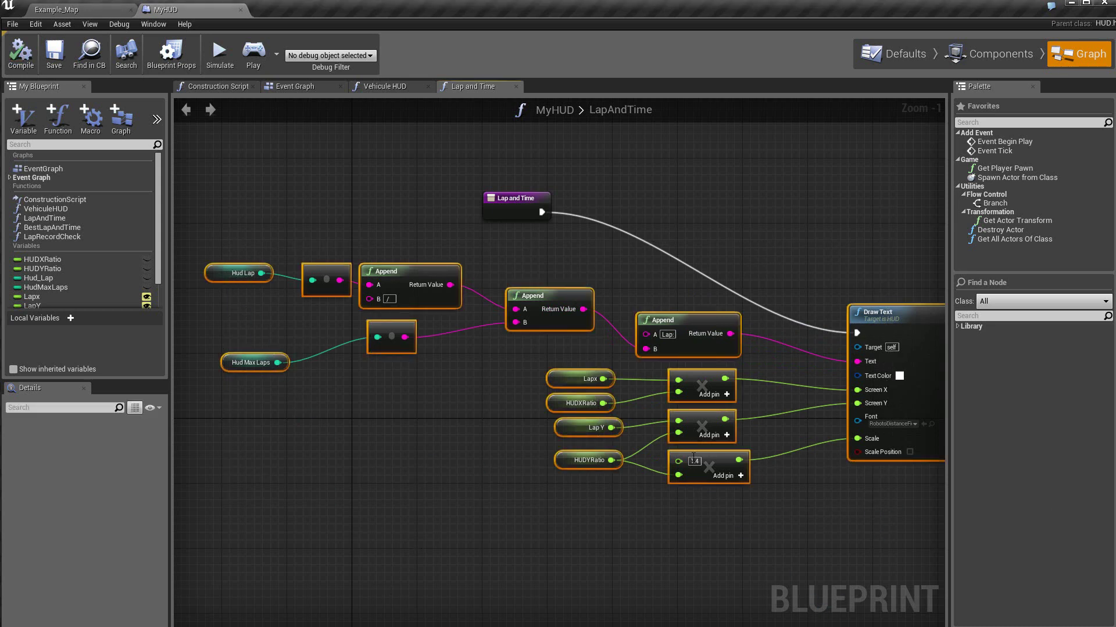
# - Wrap the selected lap nodes in a comment titled 'Display the current lap on the Hud' and save
pyautogui.rightClick(630, 266)
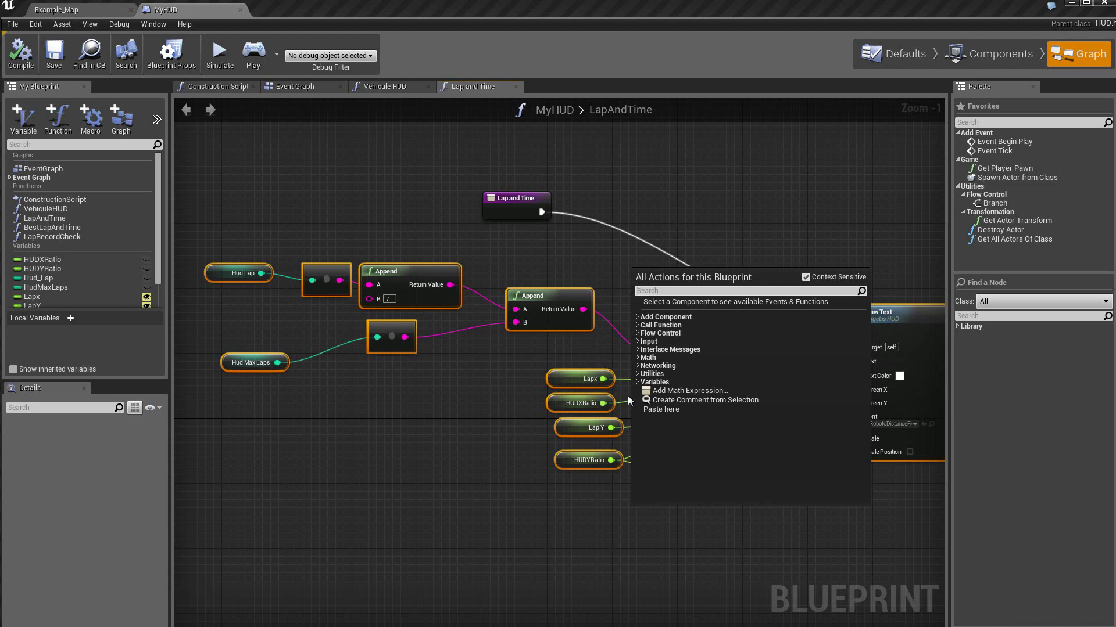
pyautogui.click(675, 400)
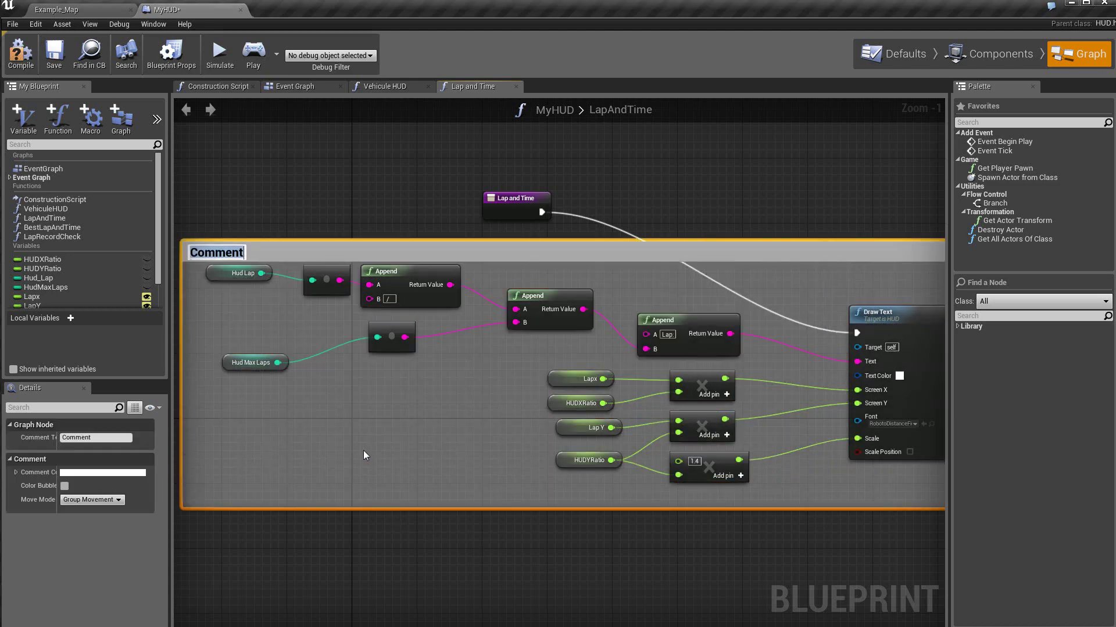
pyautogui.write('D')
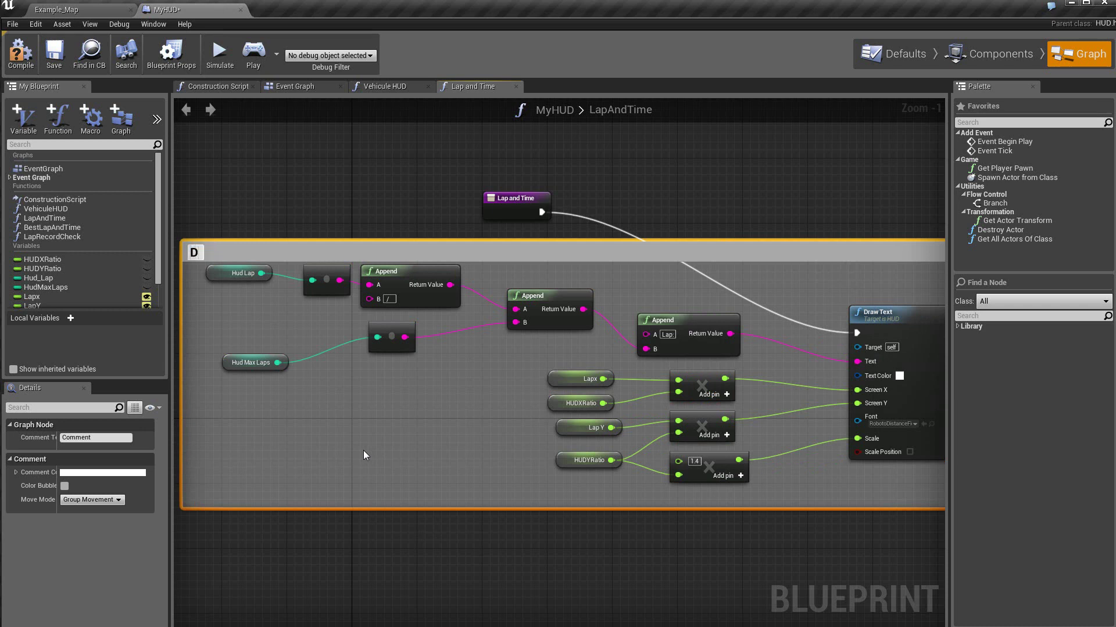
pyautogui.write('isplay')
pyautogui.write(' t')
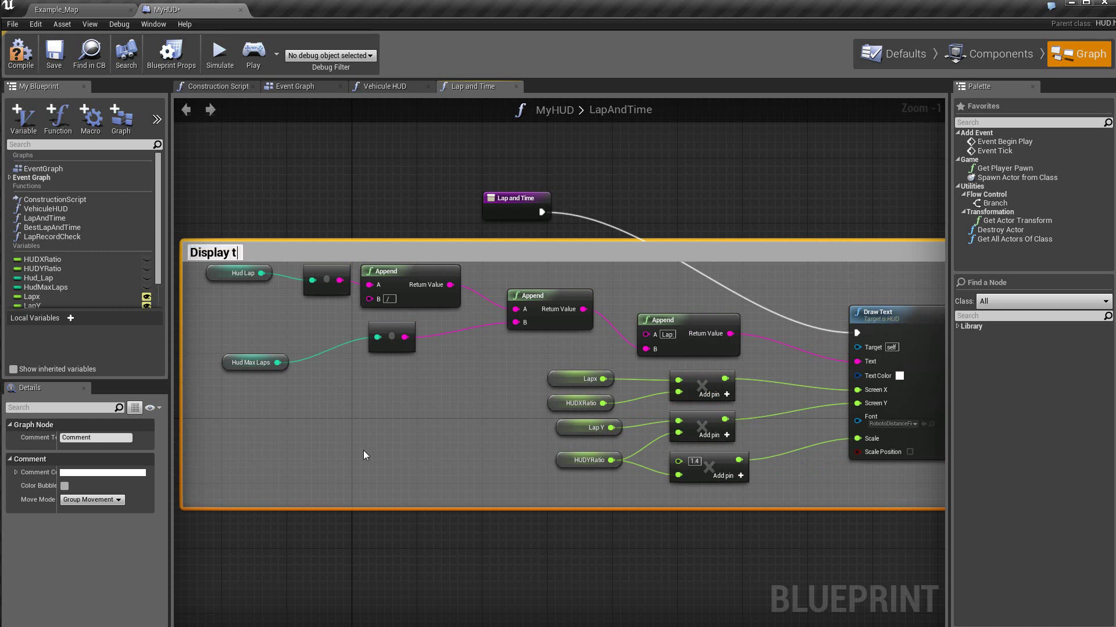
pyautogui.write('he c')
pyautogui.write('u')
pyautogui.write('rrent ')
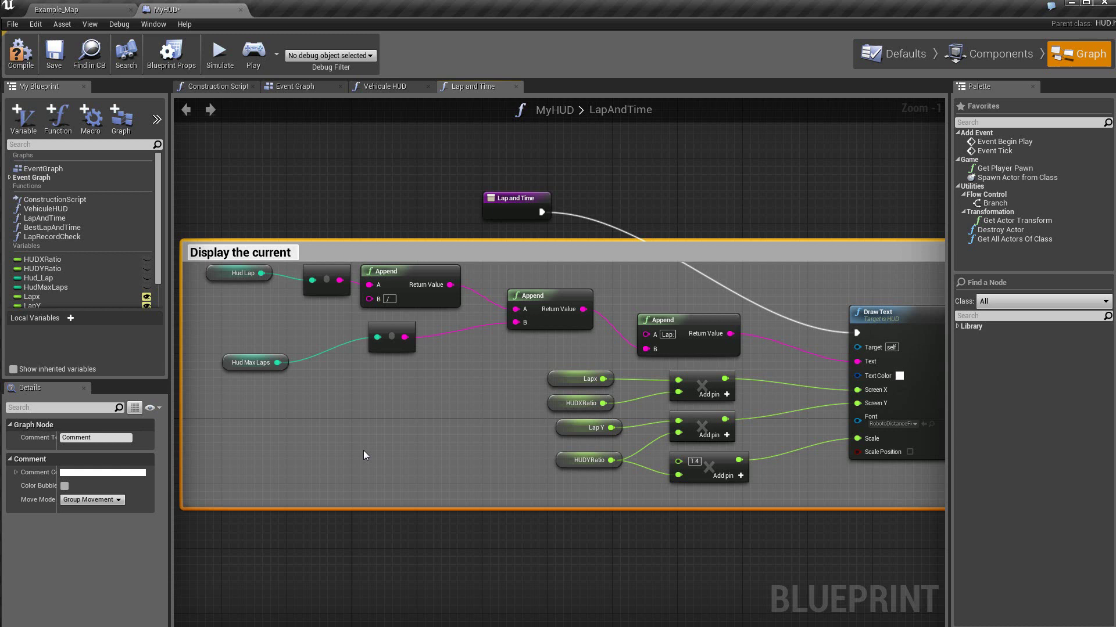
pyautogui.write('l')
pyautogui.write('ap ')
pyautogui.write('on th')
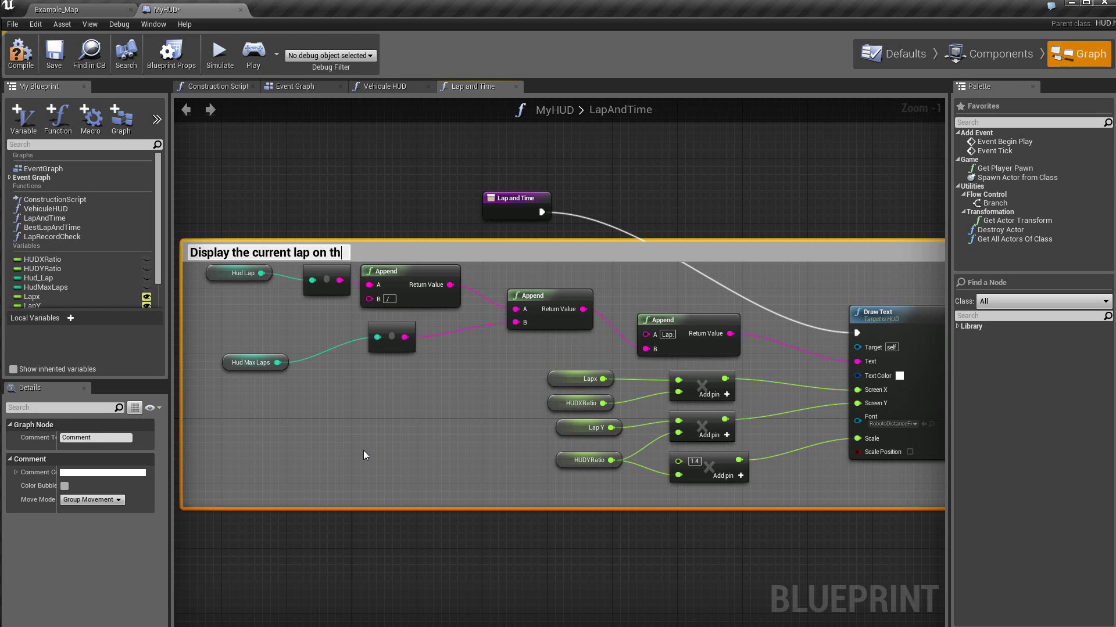
pyautogui.write('e Hu')
pyautogui.write('d')
pyautogui.press('Return')
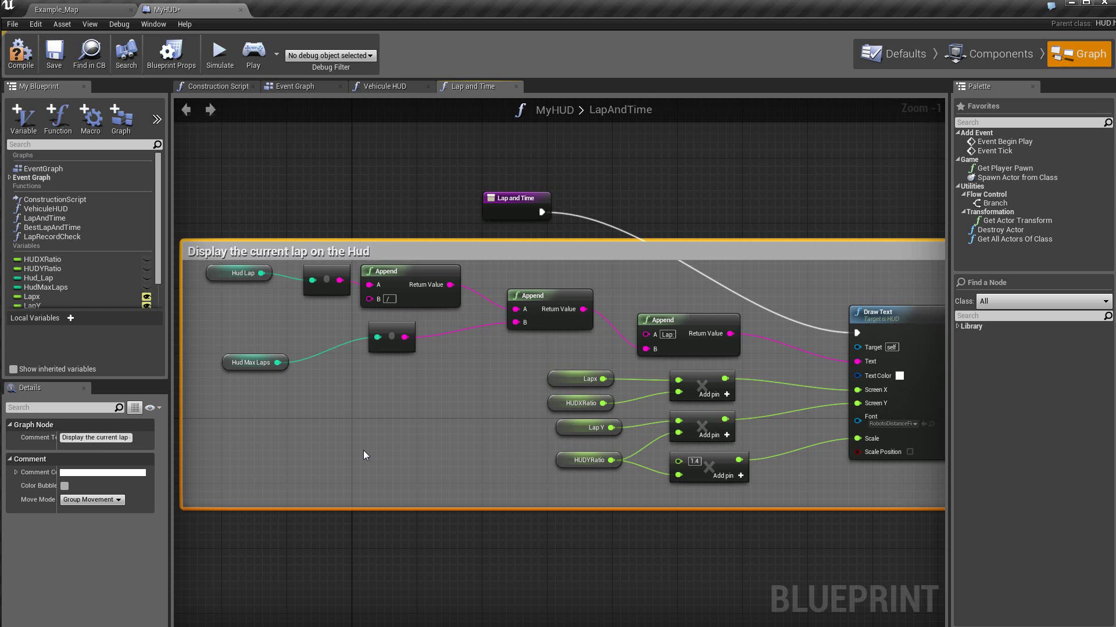
pyautogui.hotkey('ctrl', 's')
pyautogui.moveTo(366, 544); pyautogui.dragTo(388, 519, button='right')
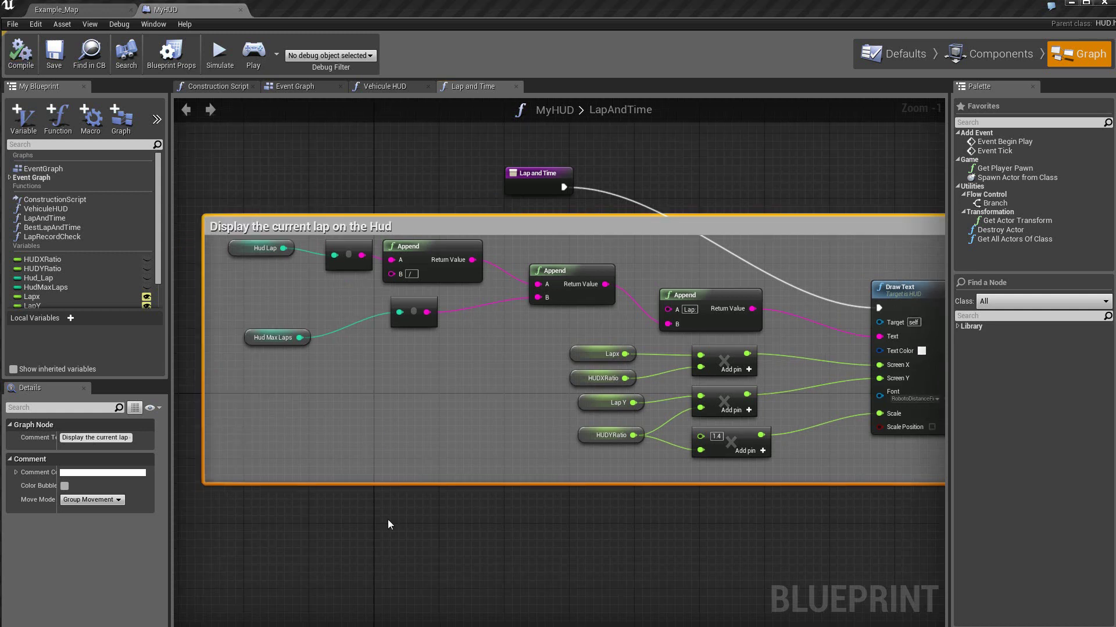
# - In the EventGraph, call Lap and Time right after Vehicule HUD and compile
pyautogui.click(313, 86)
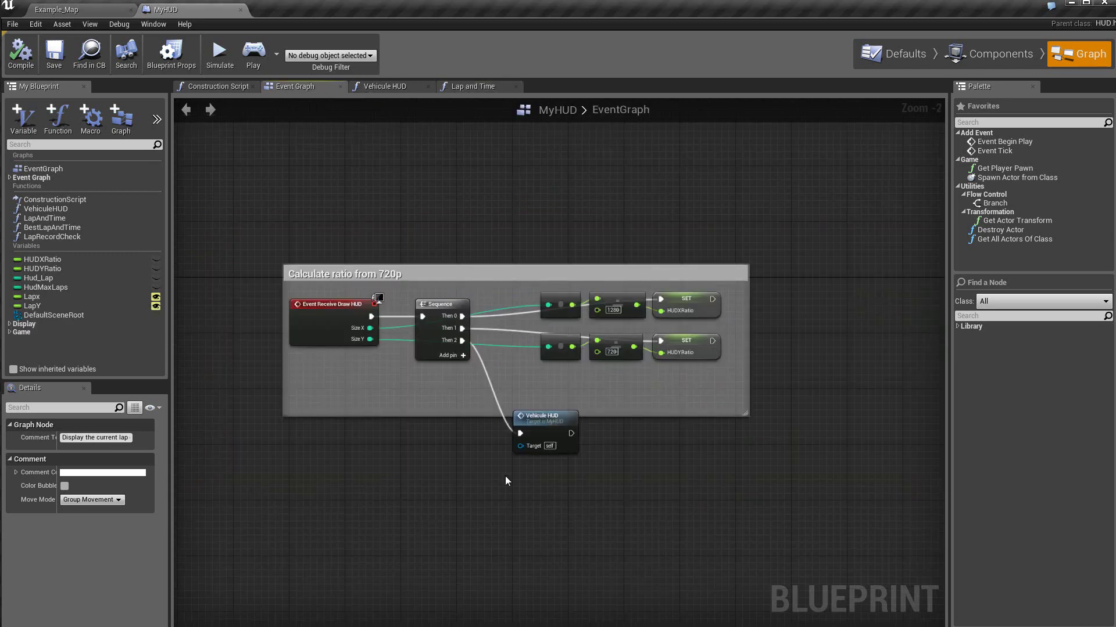
pyautogui.moveTo(542, 419); pyautogui.dragTo(543, 377)
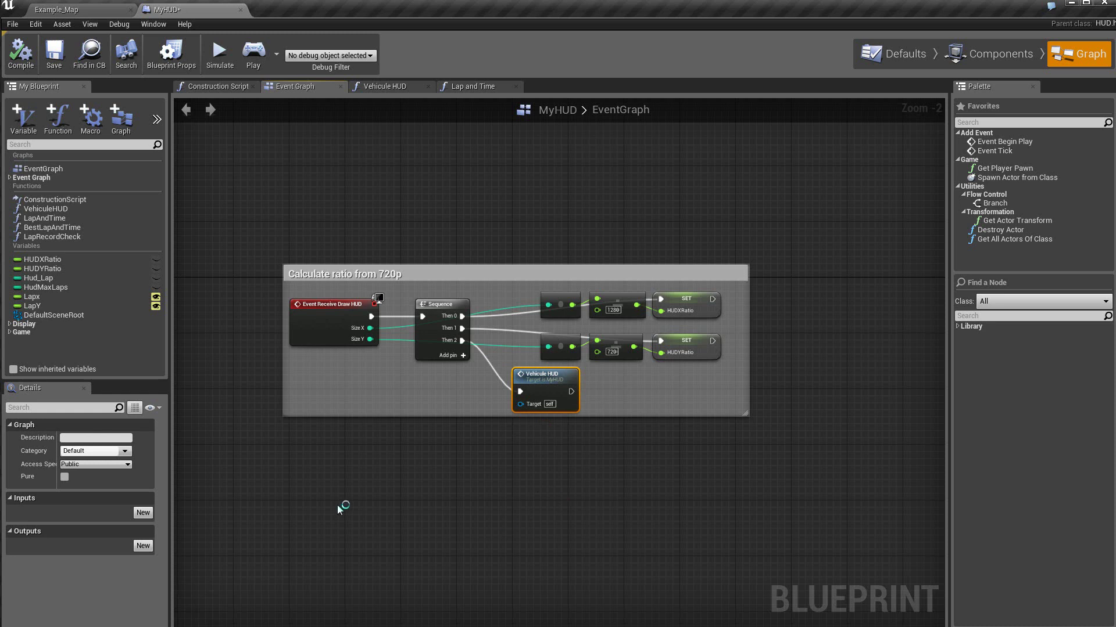
pyautogui.click(53, 218)
pyautogui.moveTo(75, 236); pyautogui.dragTo(608, 370)
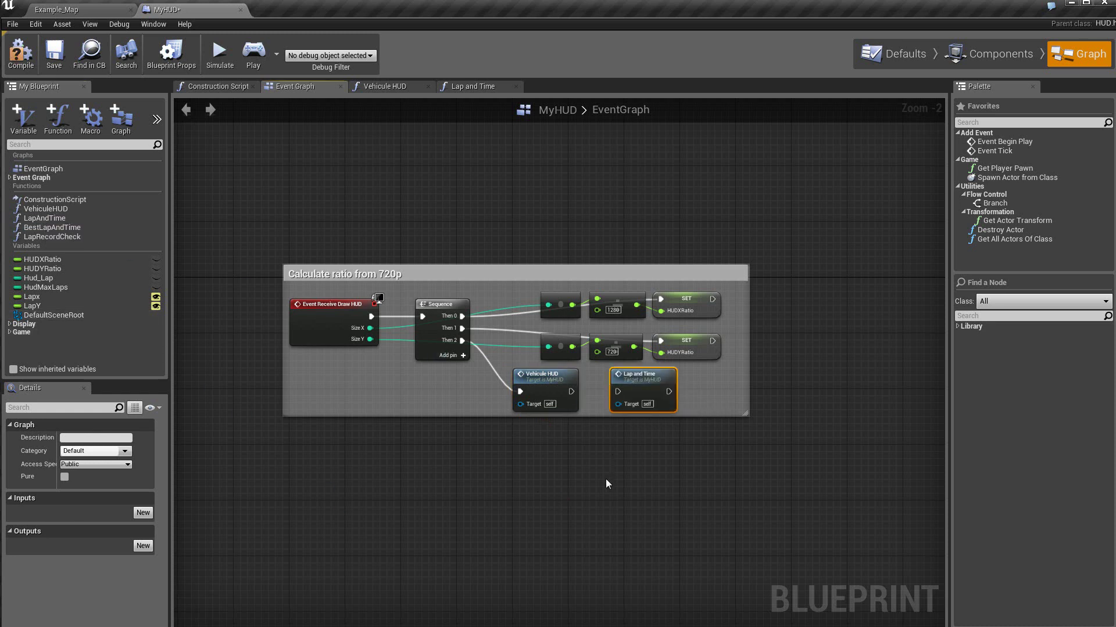
pyautogui.moveTo(571, 391); pyautogui.dragTo(619, 388)
pyautogui.press('F7')
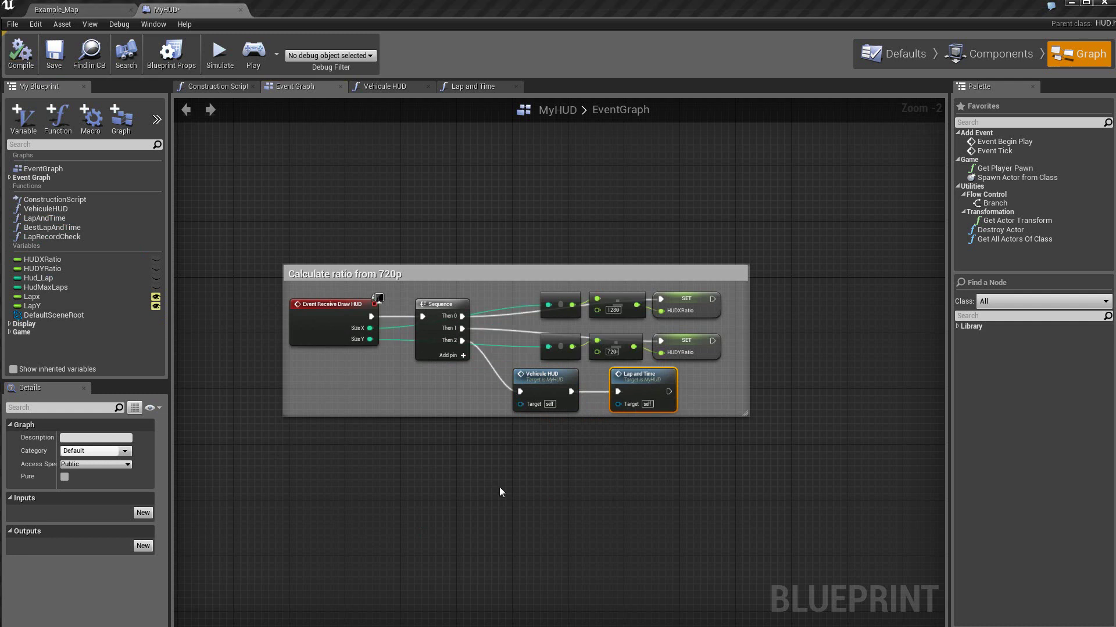
# - Add a Best Lap and Time call after Lap and Time in the Draw HUD group
pyautogui.rightClick(500, 488)
pyautogui.click(471, 477)
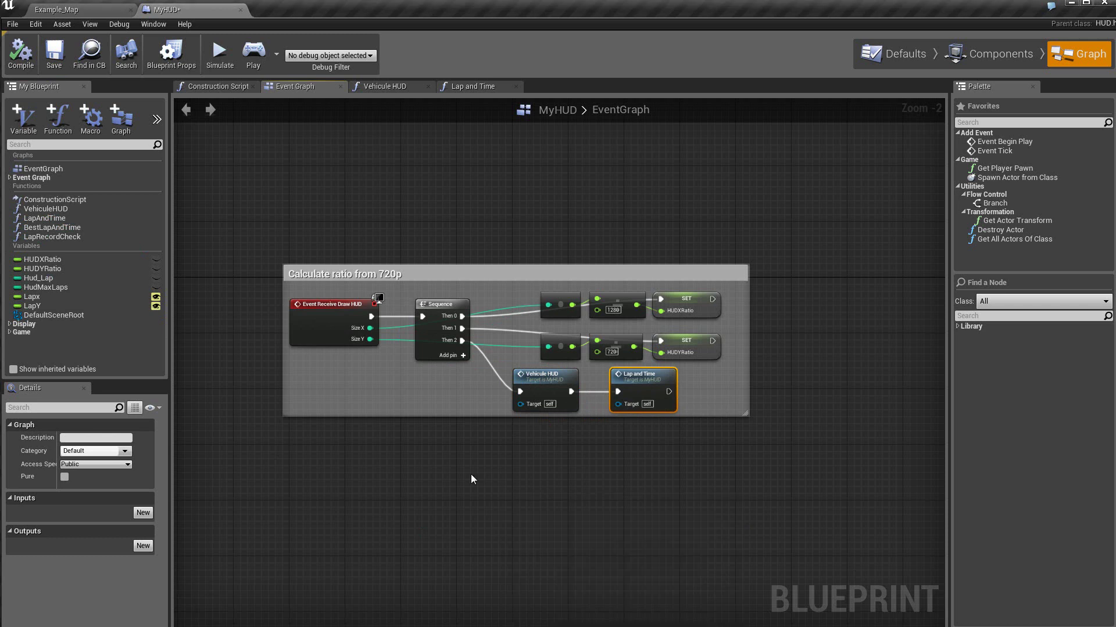
pyautogui.scroll(1, 471, 477)
pyautogui.scroll(1, 470, 474)
pyautogui.moveTo(541, 482); pyautogui.dragTo(497, 511, button='right')
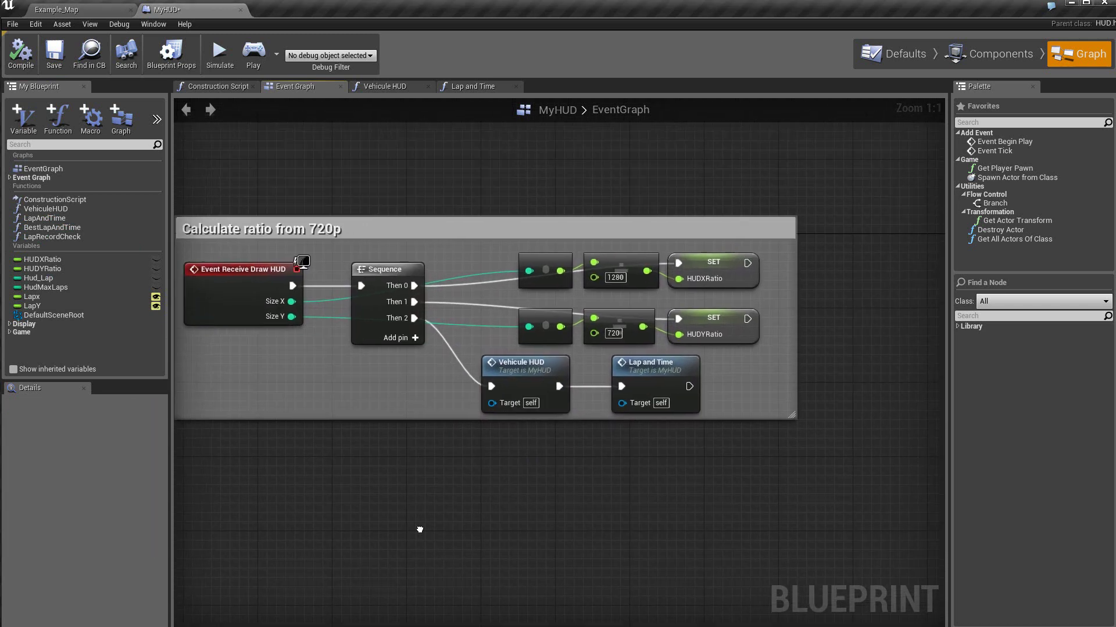
pyautogui.moveTo(41, 228)
pyautogui.mouseDown()
pyautogui.moveTo(730, 388)
pyautogui.moveTo(735, 369)
pyautogui.moveTo(748, 395)
pyautogui.mouseUp()
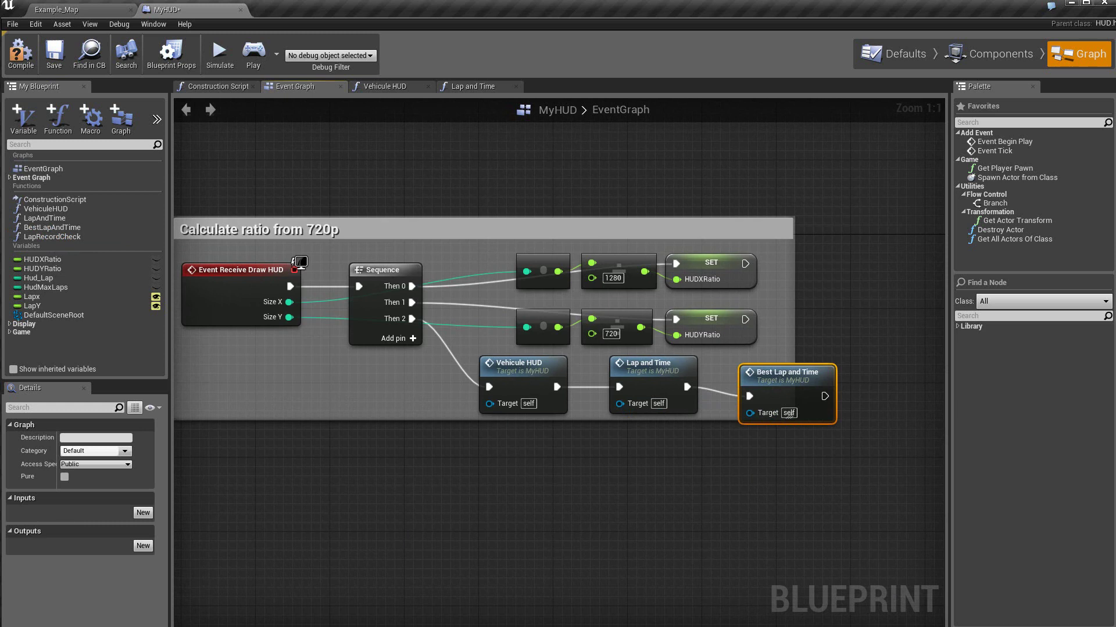
pyautogui.moveTo(318, 531); pyautogui.dragTo(379, 539, button='right')
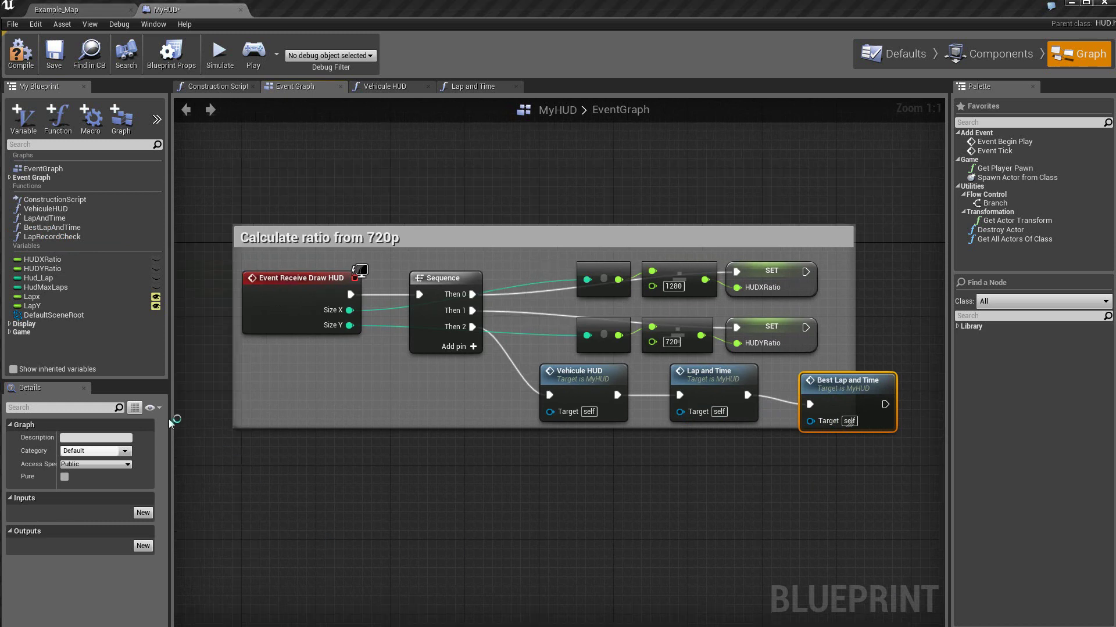
# - Check the Hud_Lap and HudMaxLaps variable settings, then clear the selection
pyautogui.click(46, 279)
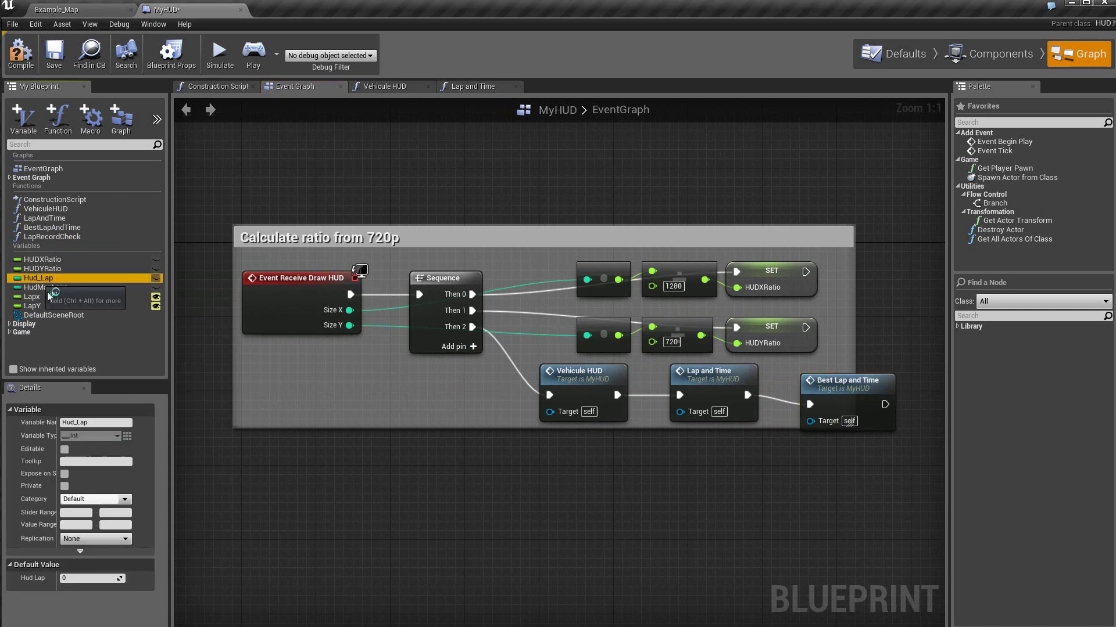
pyautogui.click(56, 291)
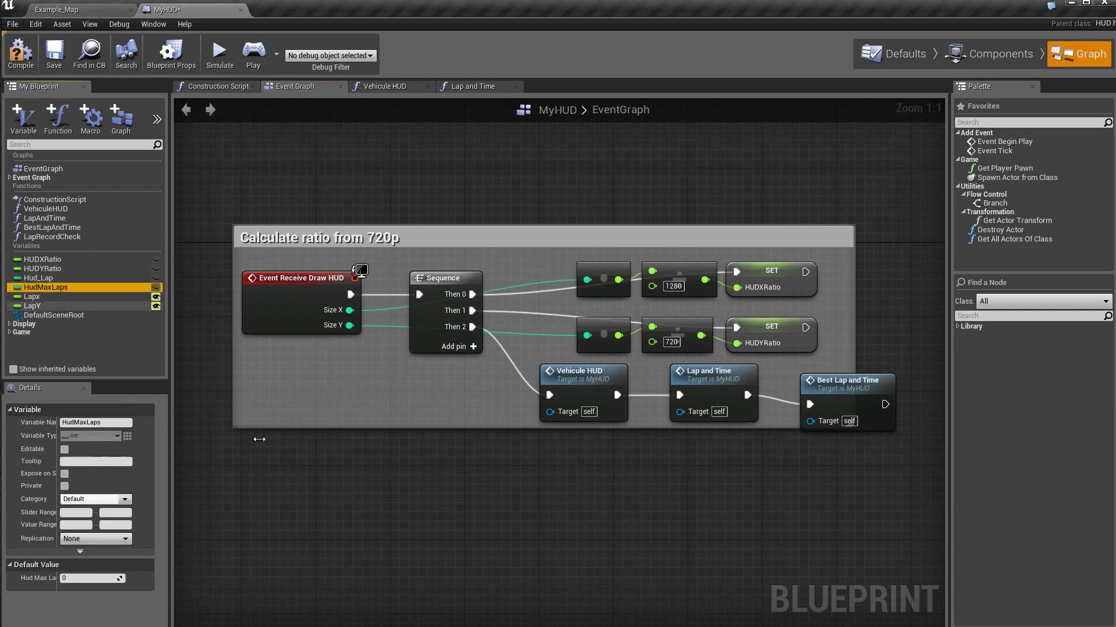
pyautogui.click(405, 526)
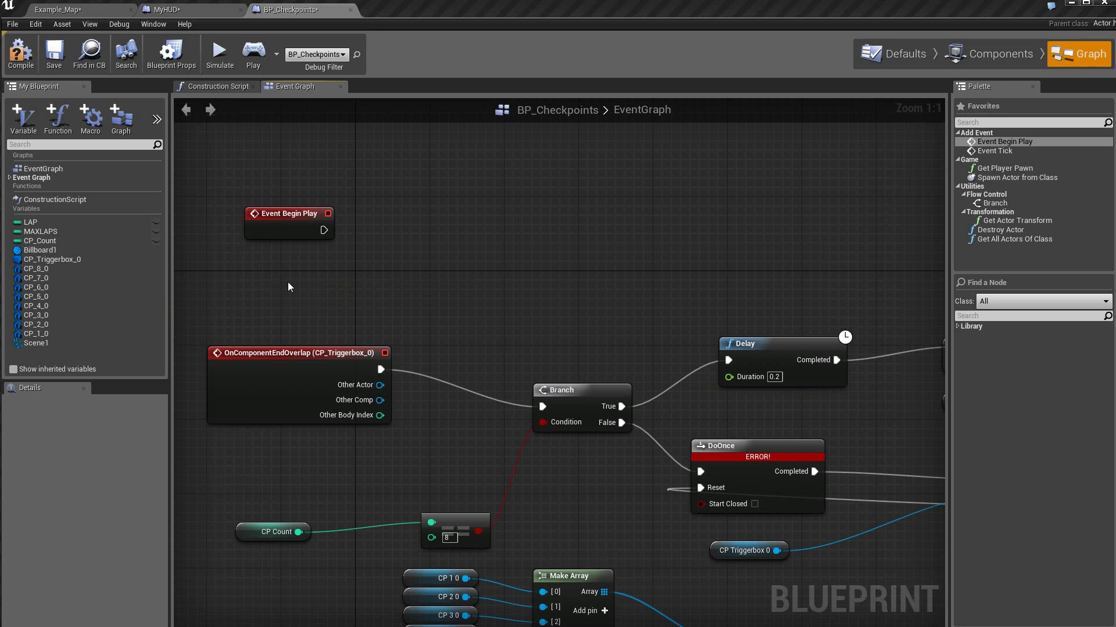
# - Add a Get Player Controller node and place it below Event Begin Play
pyautogui.click(291, 213)
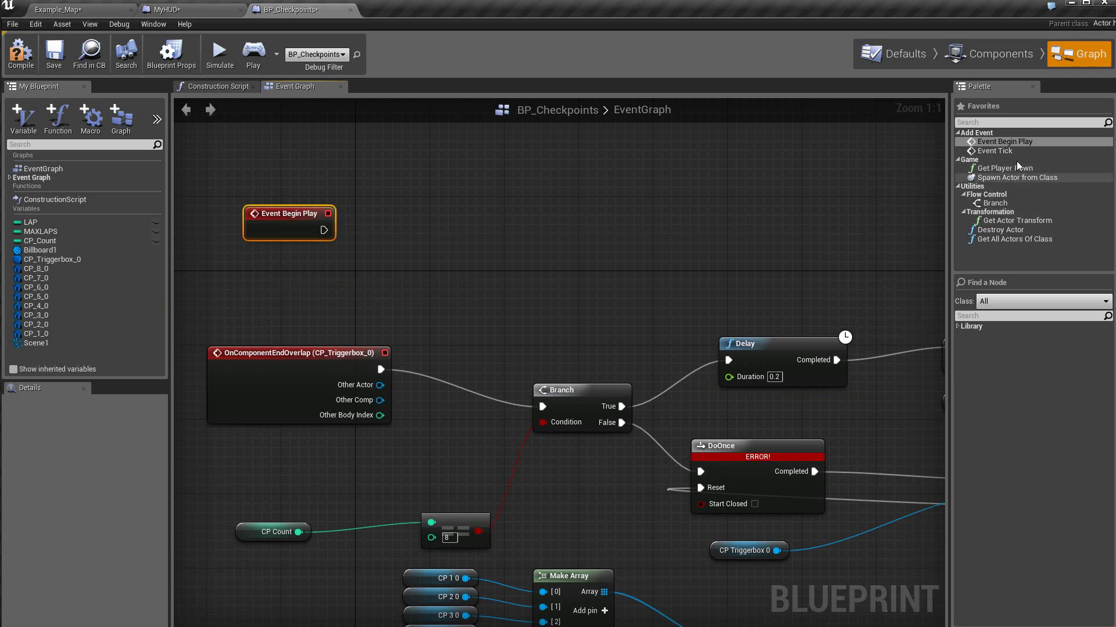
pyautogui.click(1018, 141)
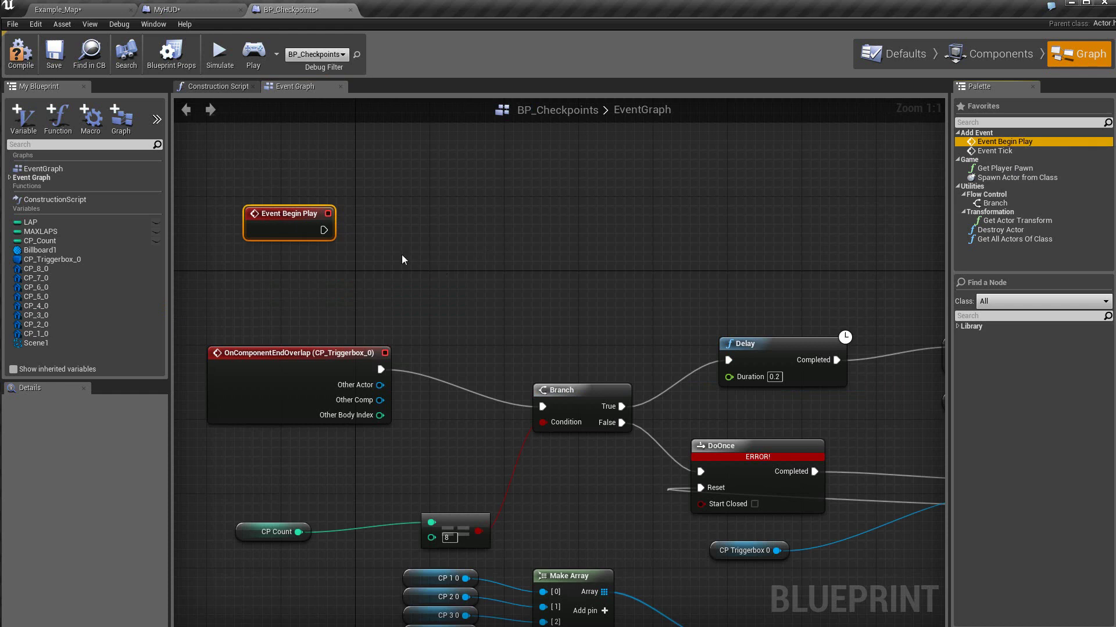
pyautogui.rightClick(429, 206)
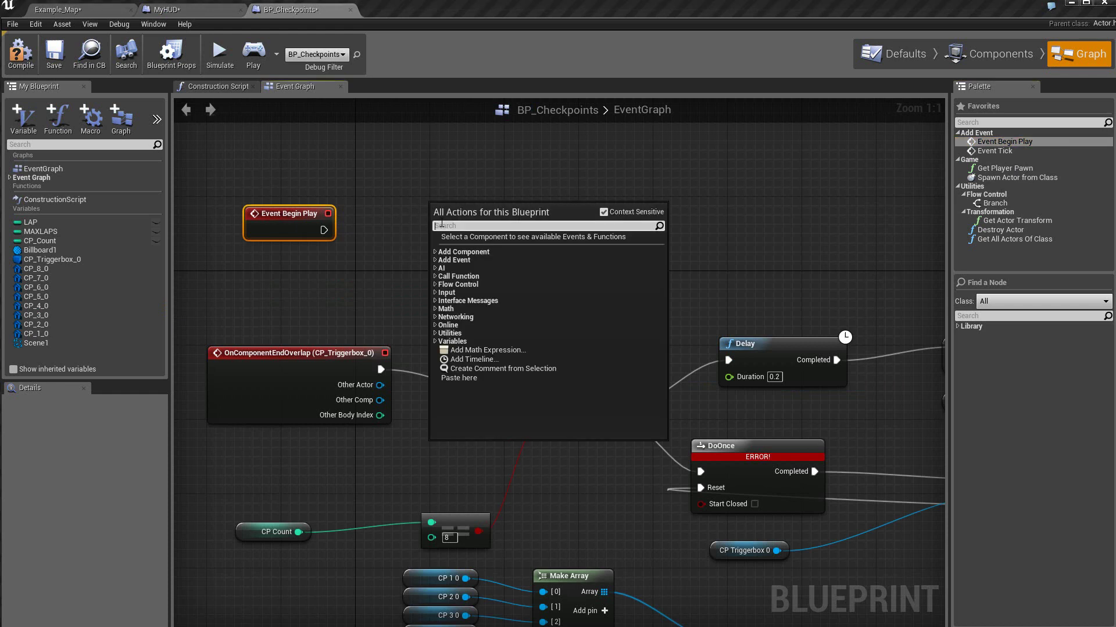
pyautogui.write('get pl')
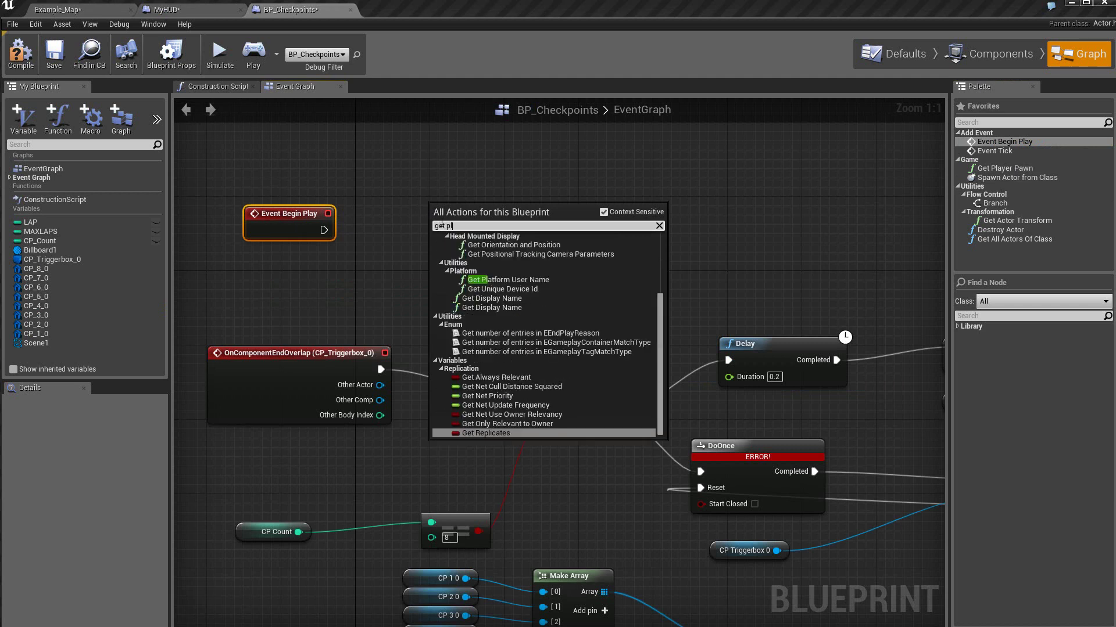
pyautogui.write('ayer')
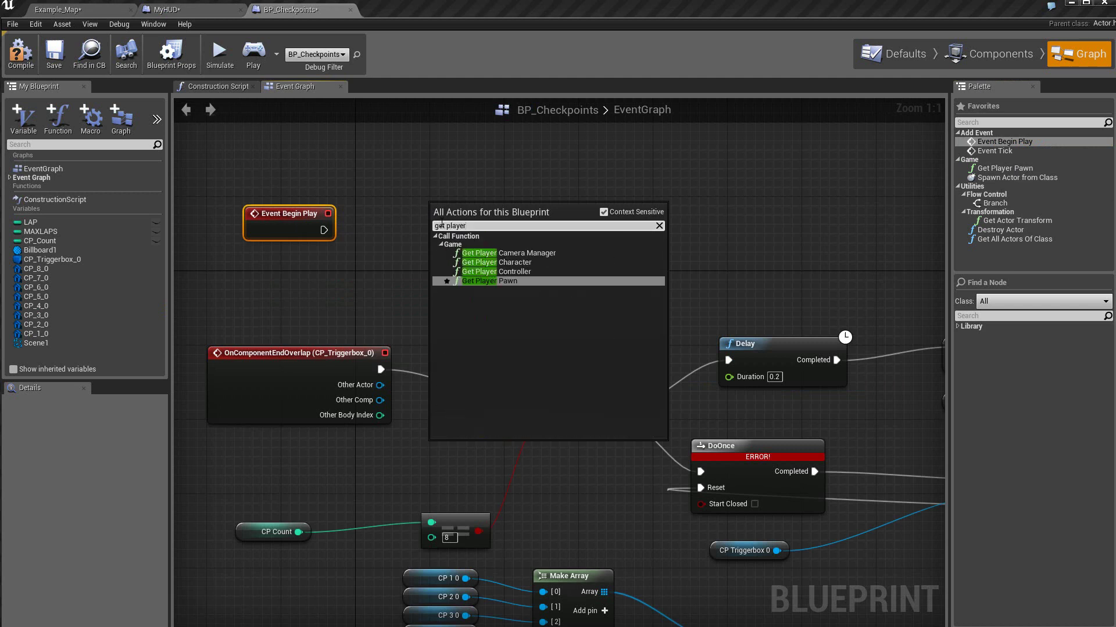
pyautogui.click(496, 272)
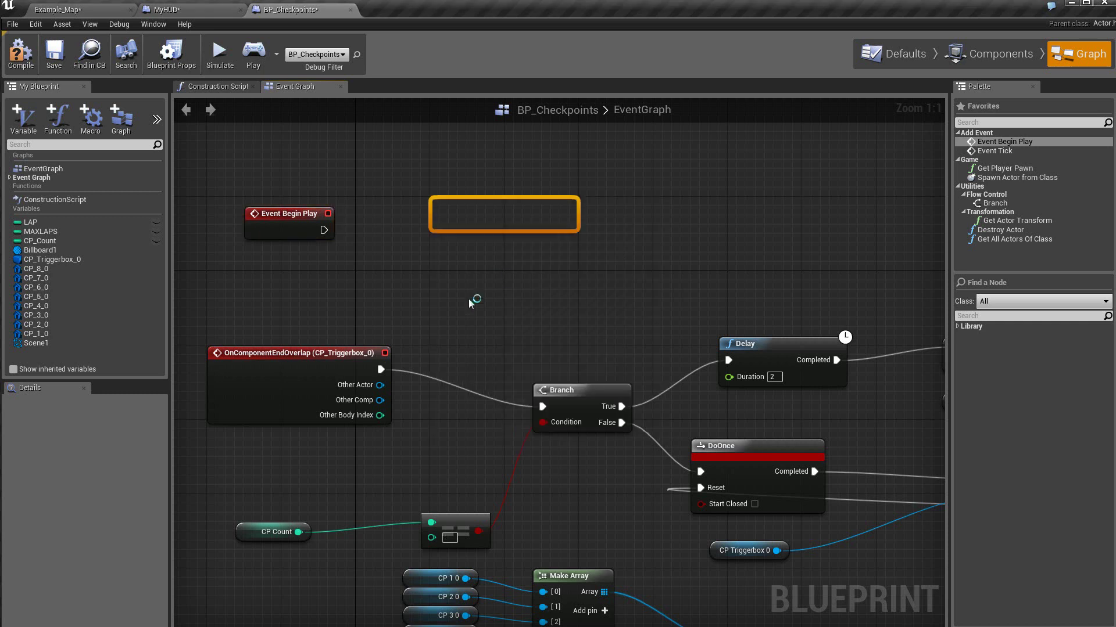
pyautogui.moveTo(468, 223); pyautogui.dragTo(311, 298)
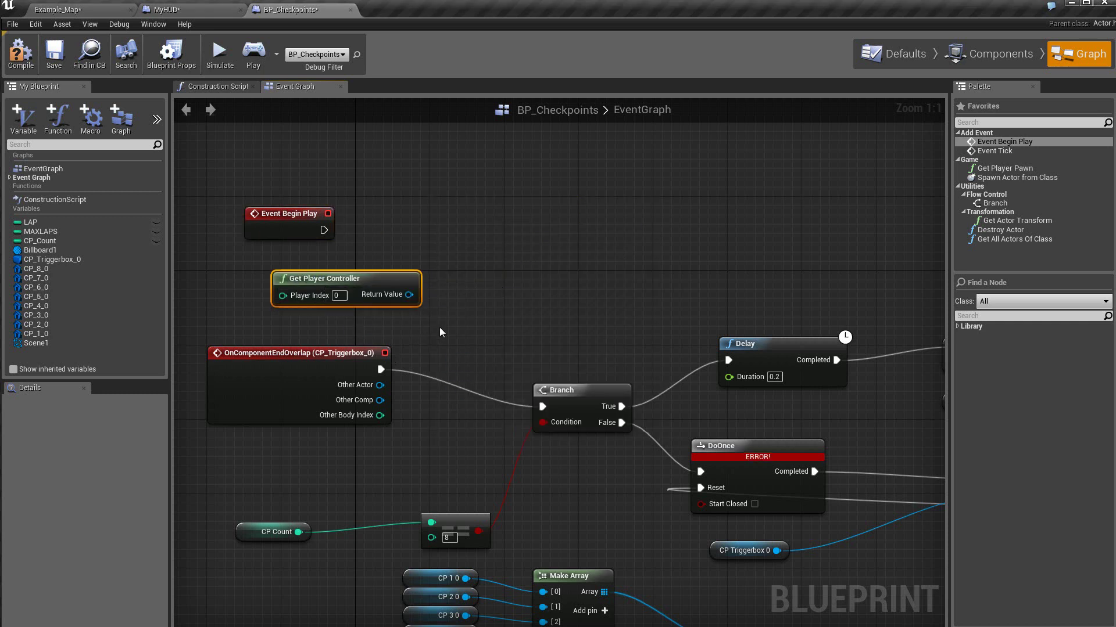
# - Add a Get HUD node wired from the Get Player Controller's Return Value
pyautogui.moveTo(417, 298); pyautogui.dragTo(476, 265)
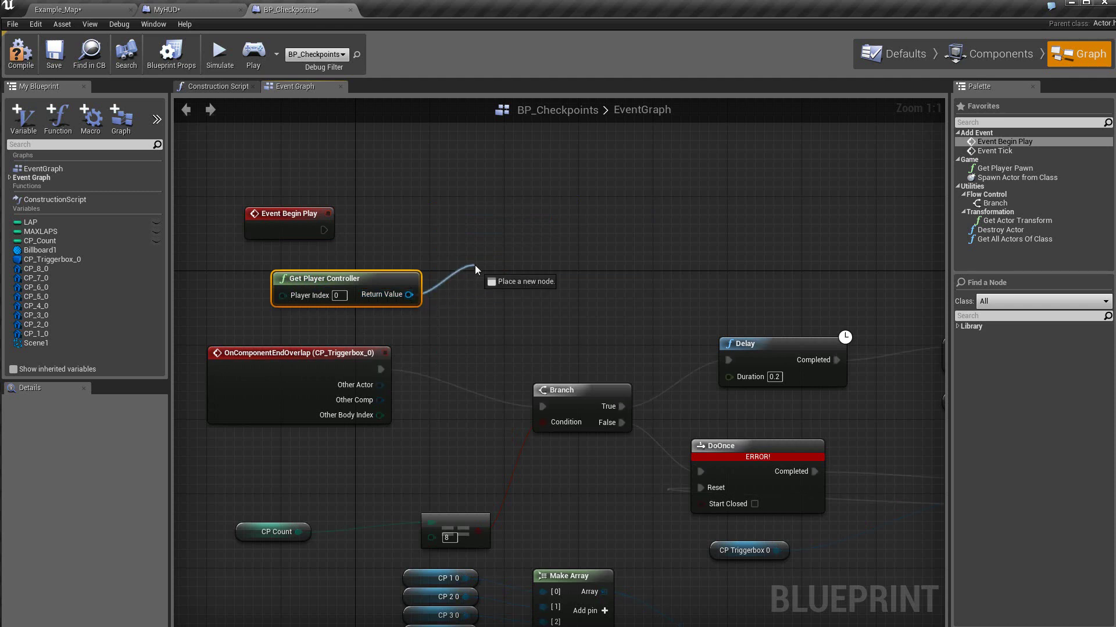
pyautogui.write('get')
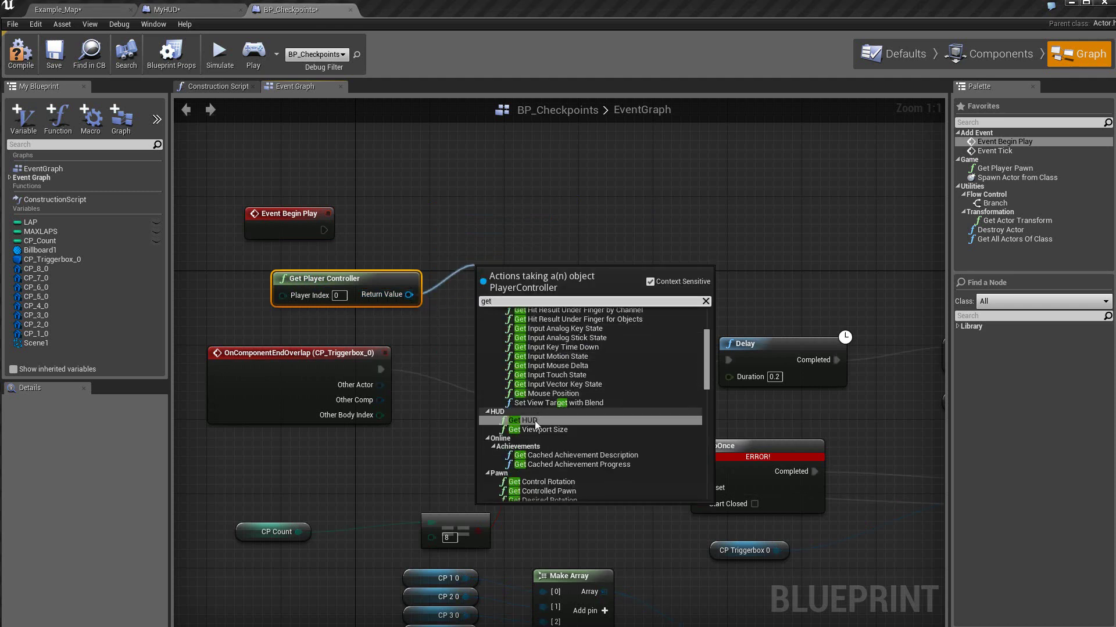
pyautogui.click(525, 420)
pyautogui.moveTo(549, 274); pyautogui.dragTo(540, 246)
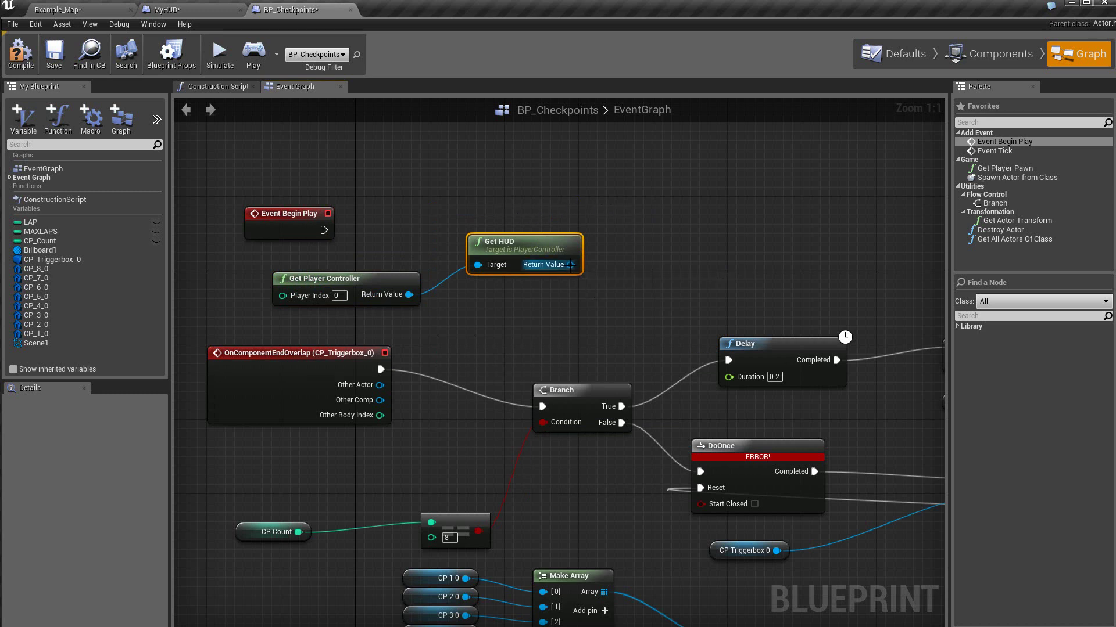
# - Add a Cast To MyHUD node fed by Get HUD and triggered by Event Begin Play
pyautogui.moveTo(571, 265); pyautogui.dragTo(619, 244)
pyautogui.write('ca')
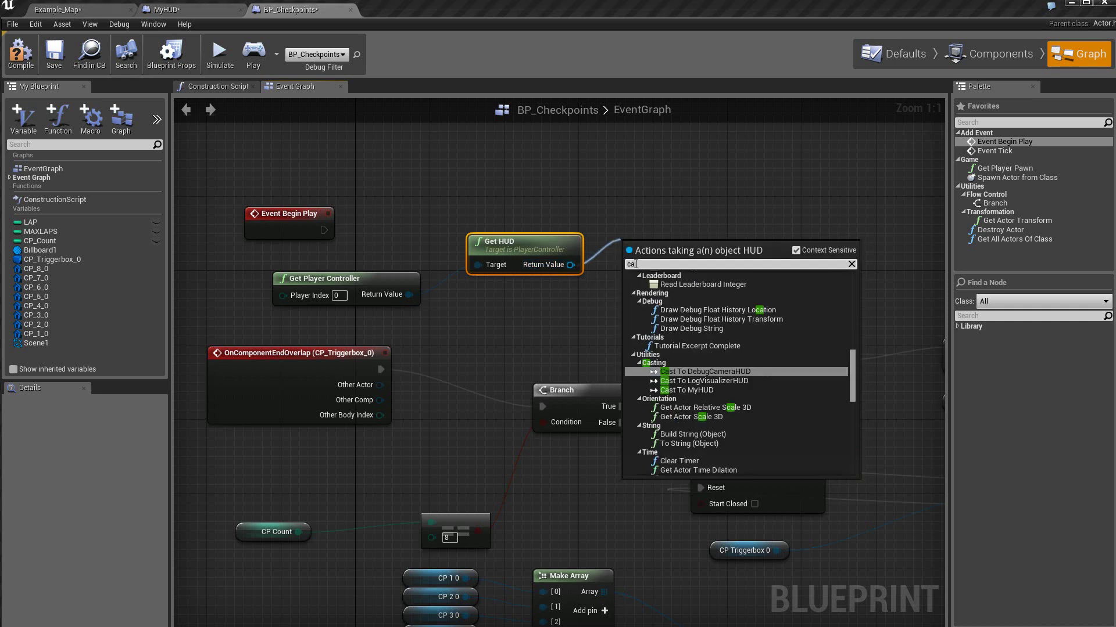
pyautogui.write('st')
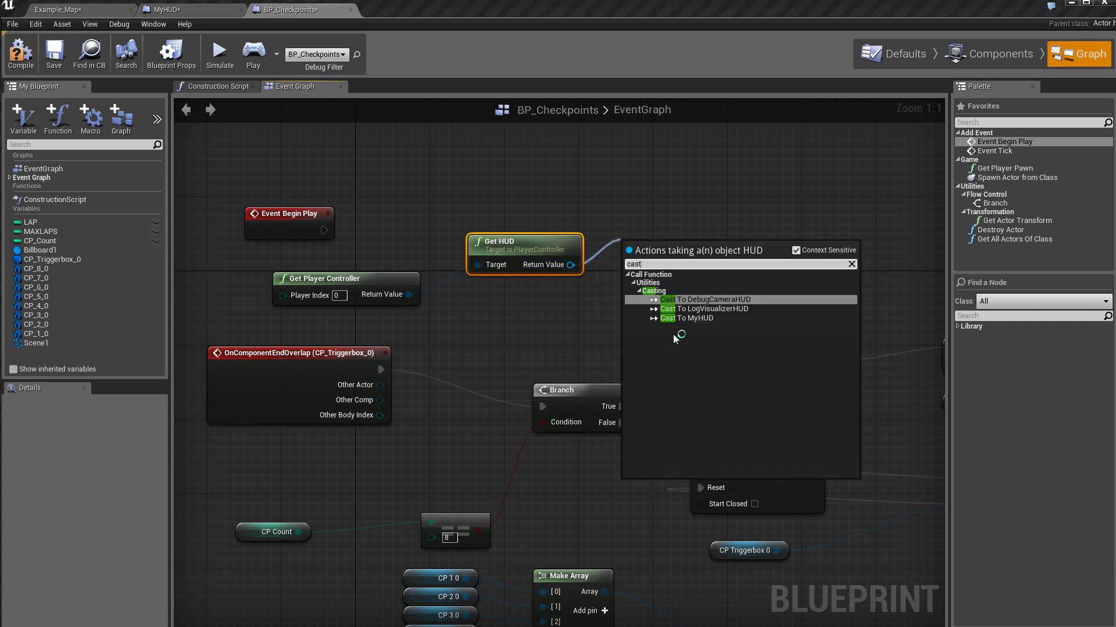
pyautogui.click(692, 318)
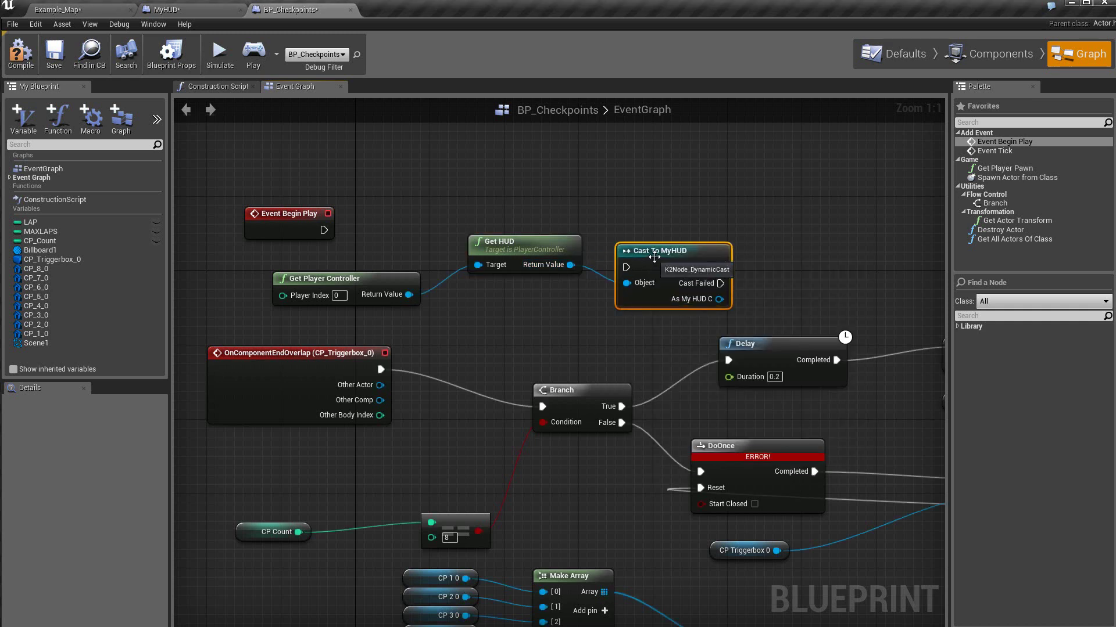
pyautogui.moveTo(651, 251); pyautogui.dragTo(641, 196)
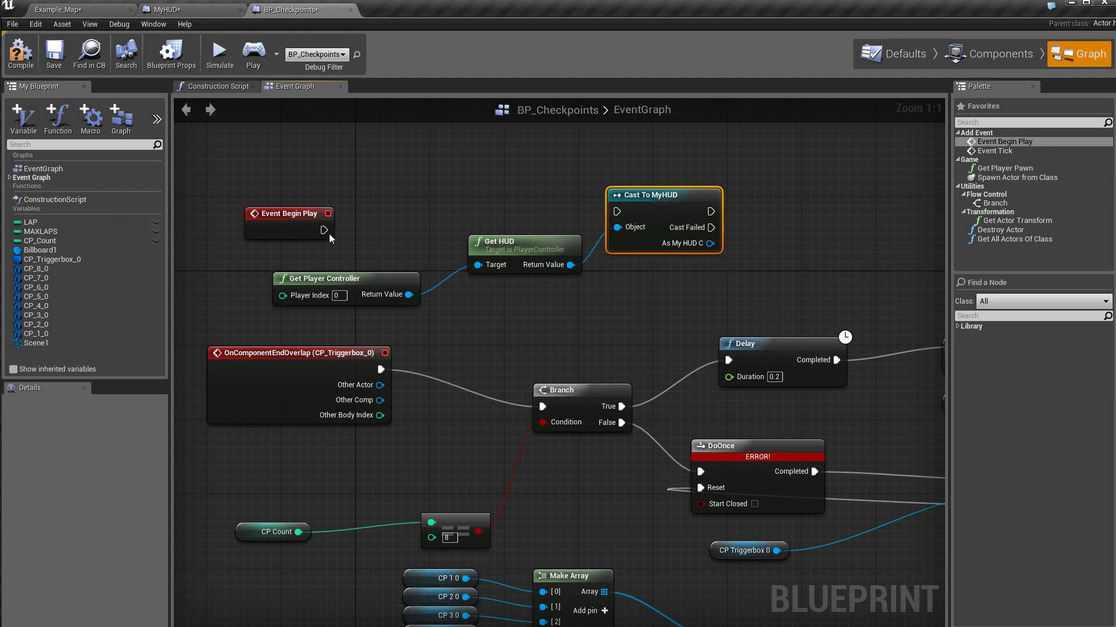
pyautogui.moveTo(324, 230); pyautogui.dragTo(616, 211)
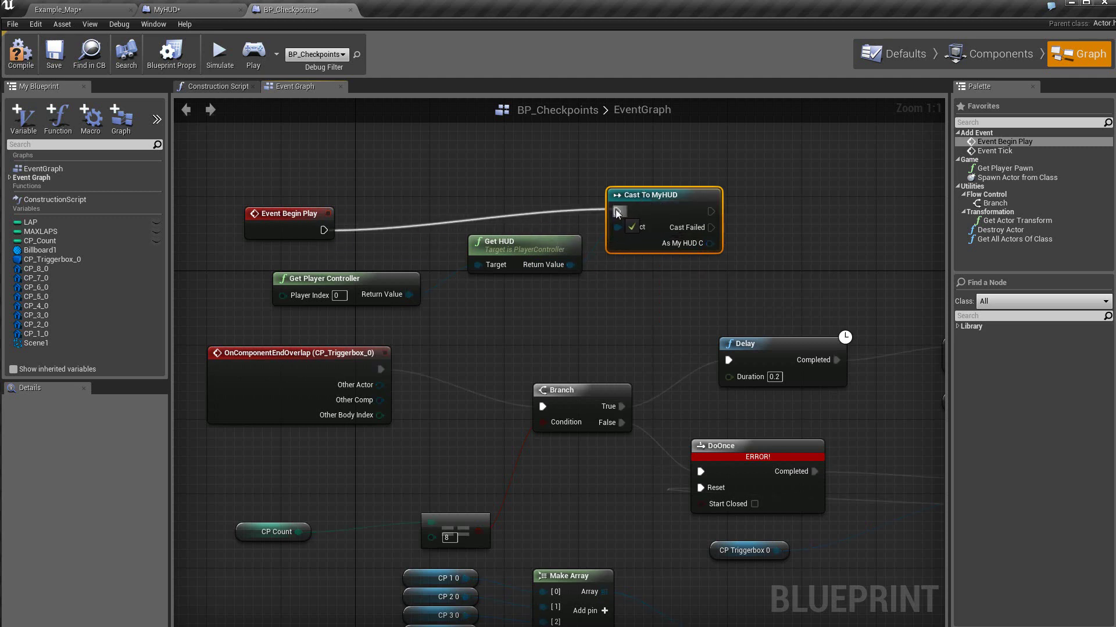
# - Center and select the Cast To MyHUD node, then return to MyHUD's LapAndTime graph
pyautogui.moveTo(517, 332); pyautogui.dragTo(385, 343, button='right')
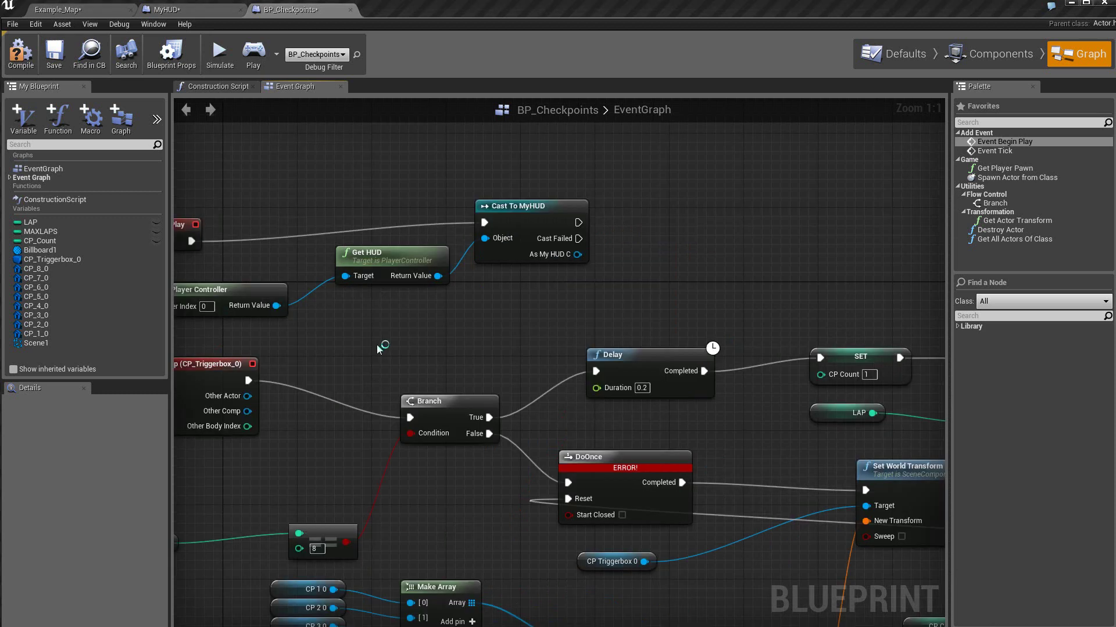
pyautogui.click(536, 213)
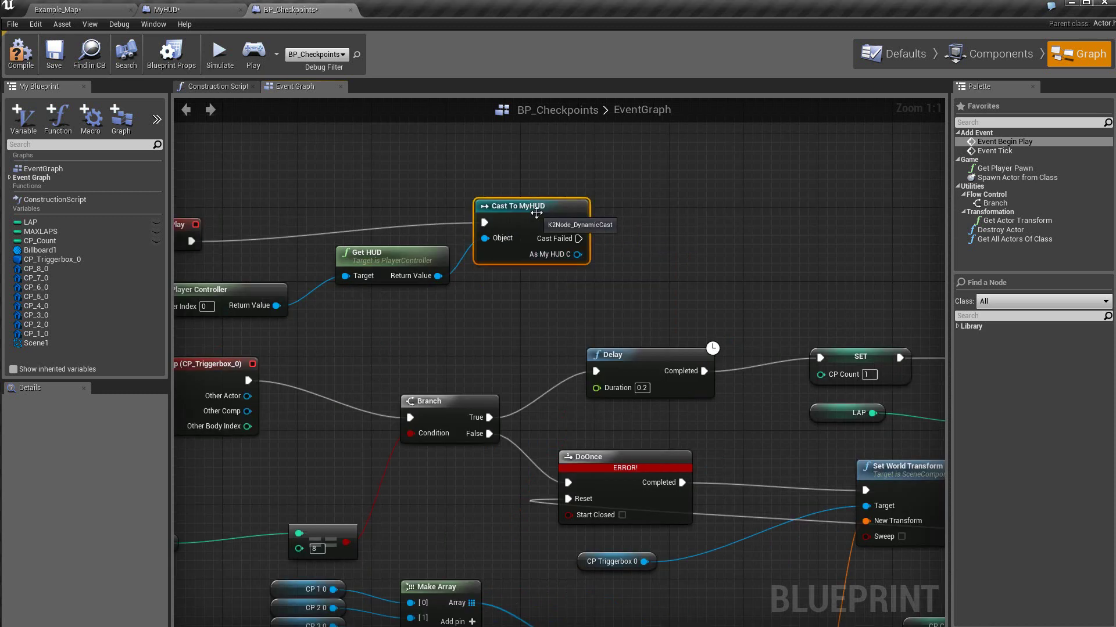
pyautogui.click(195, 9)
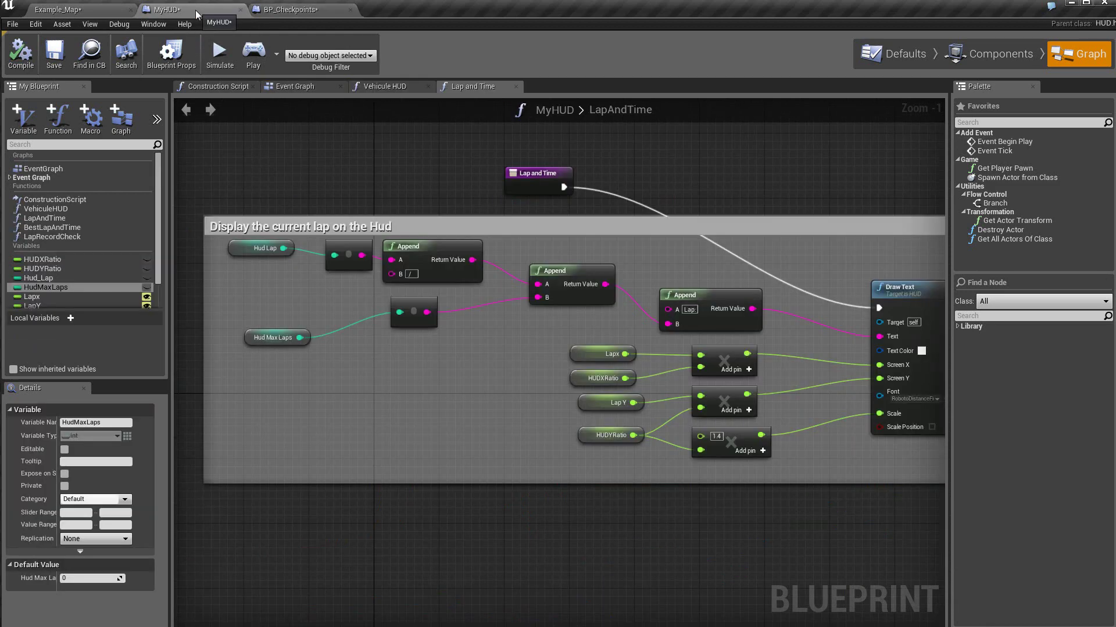
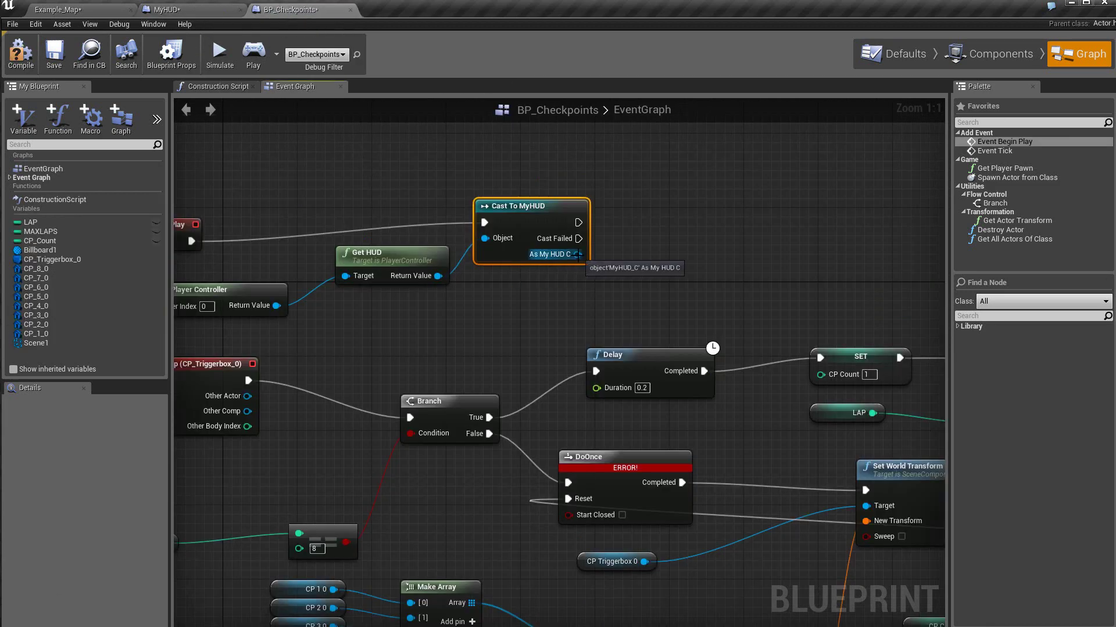
# - Add a Set Hud Lap node from the MyHUD cast and place it beside the cast
pyautogui.moveTo(577, 255); pyautogui.dragTo(640, 222)
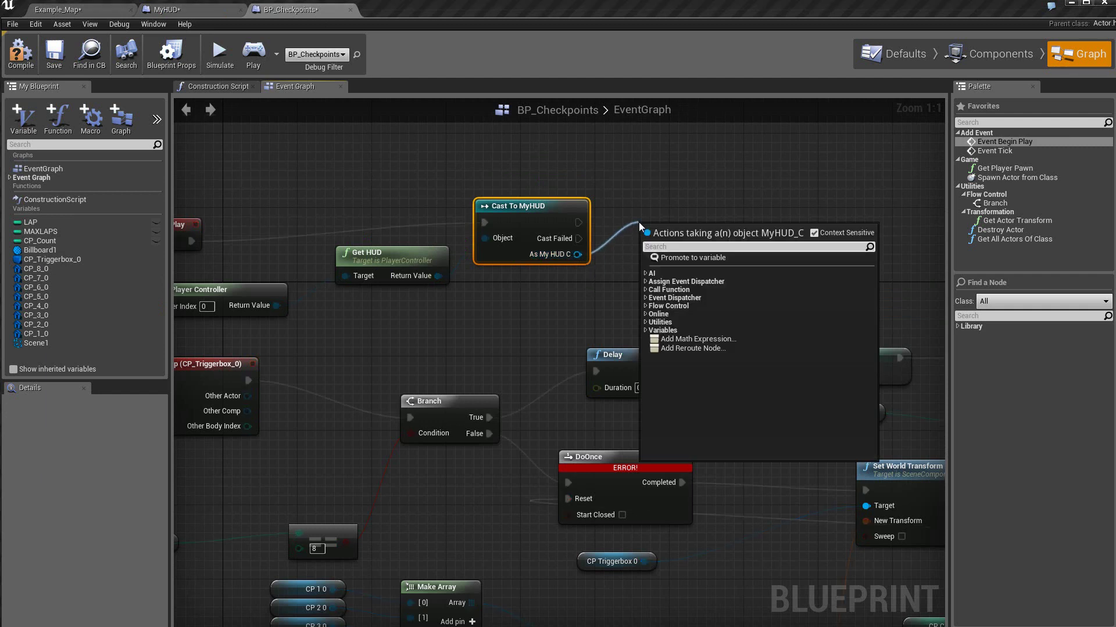
pyautogui.write('set')
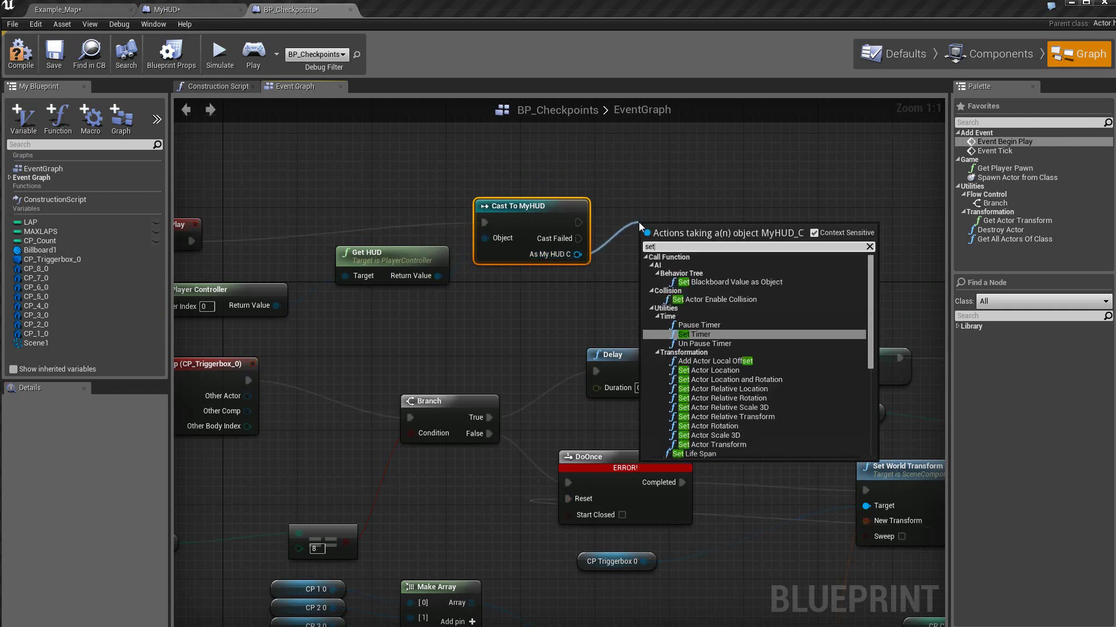
pyautogui.scroll(-4, 857, 326)
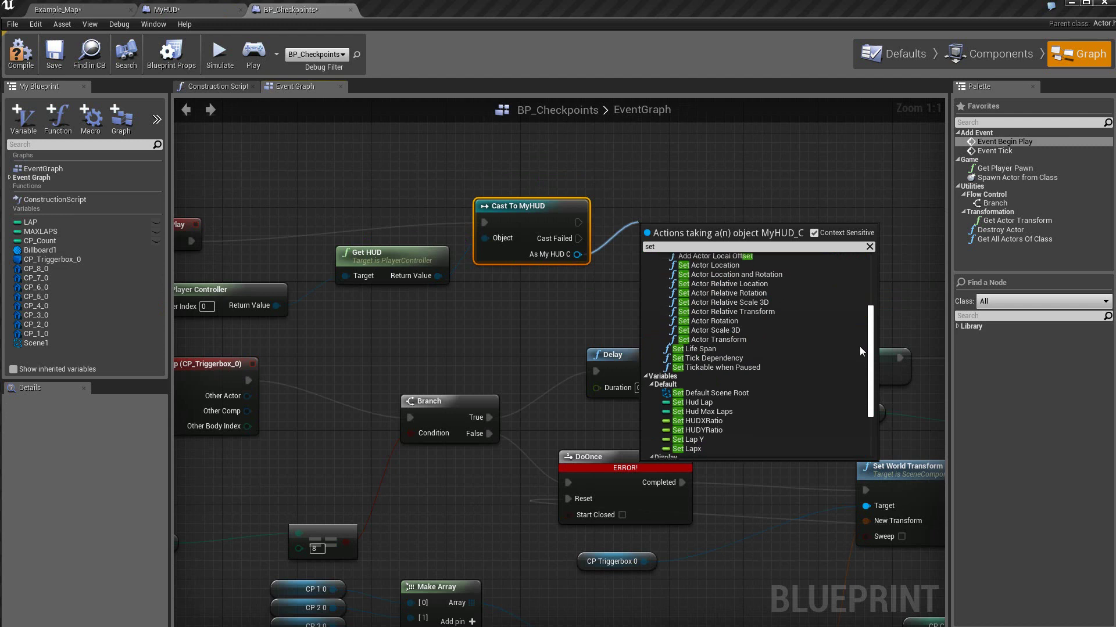
pyautogui.click(706, 399)
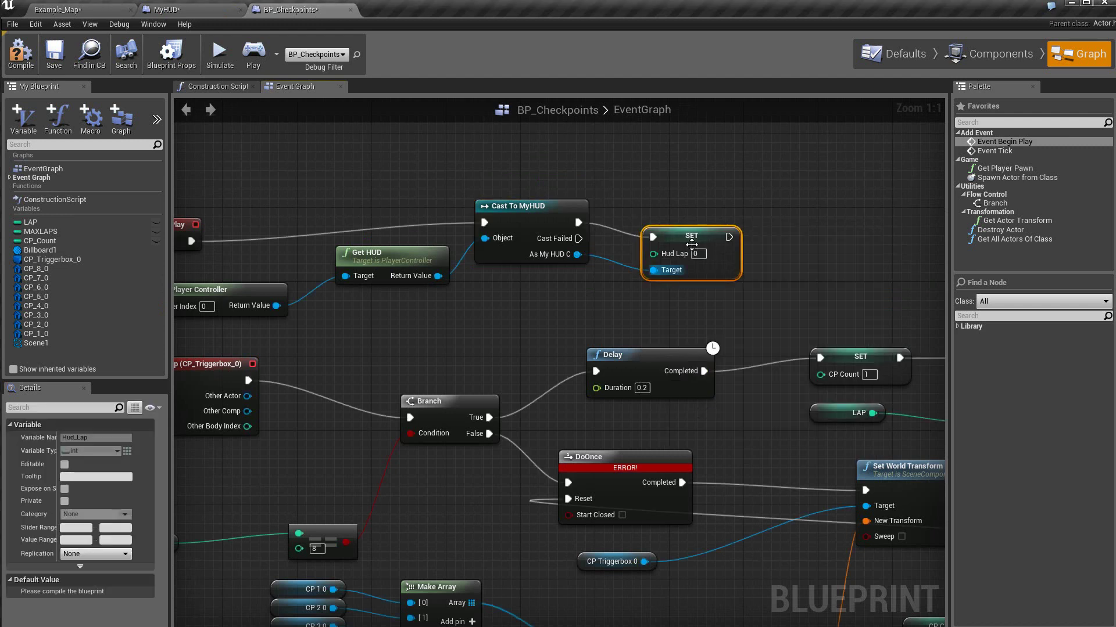
pyautogui.moveTo(688, 232); pyautogui.dragTo(688, 205)
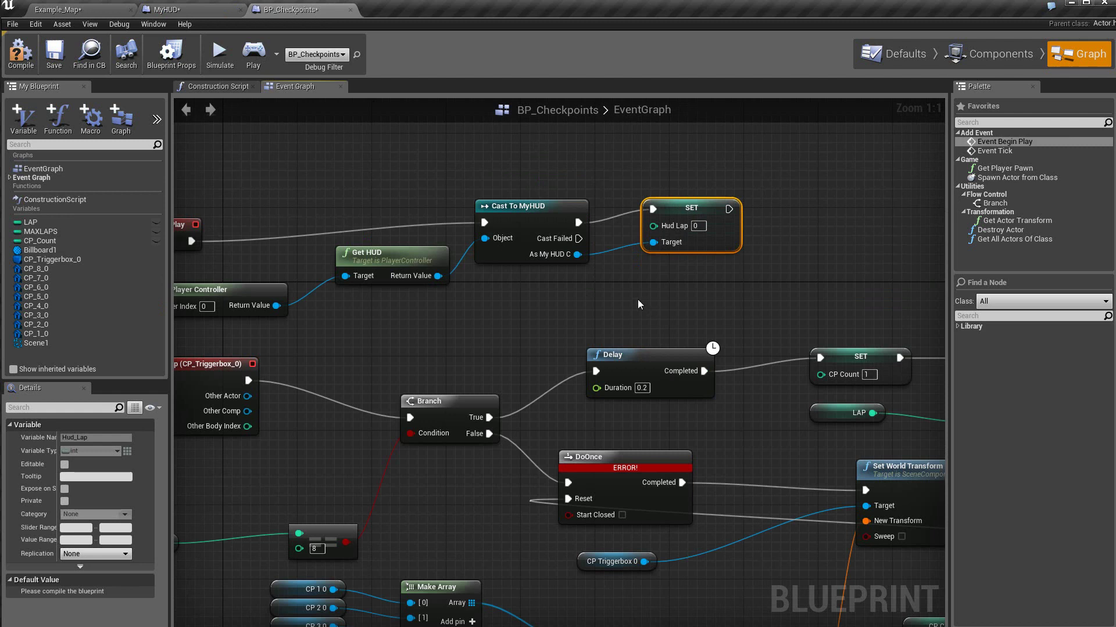
# - Add a Set Hud Max Laps node on the MyHUD cast, executing right after Set Hud Lap
pyautogui.moveTo(577, 254); pyautogui.dragTo(713, 284)
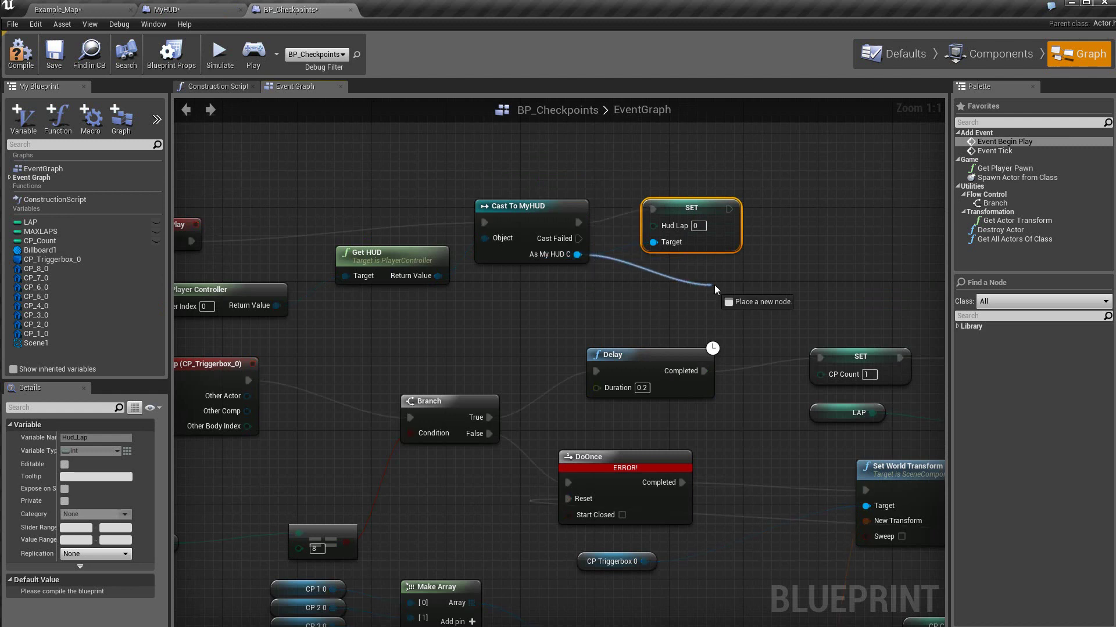
pyautogui.write('set')
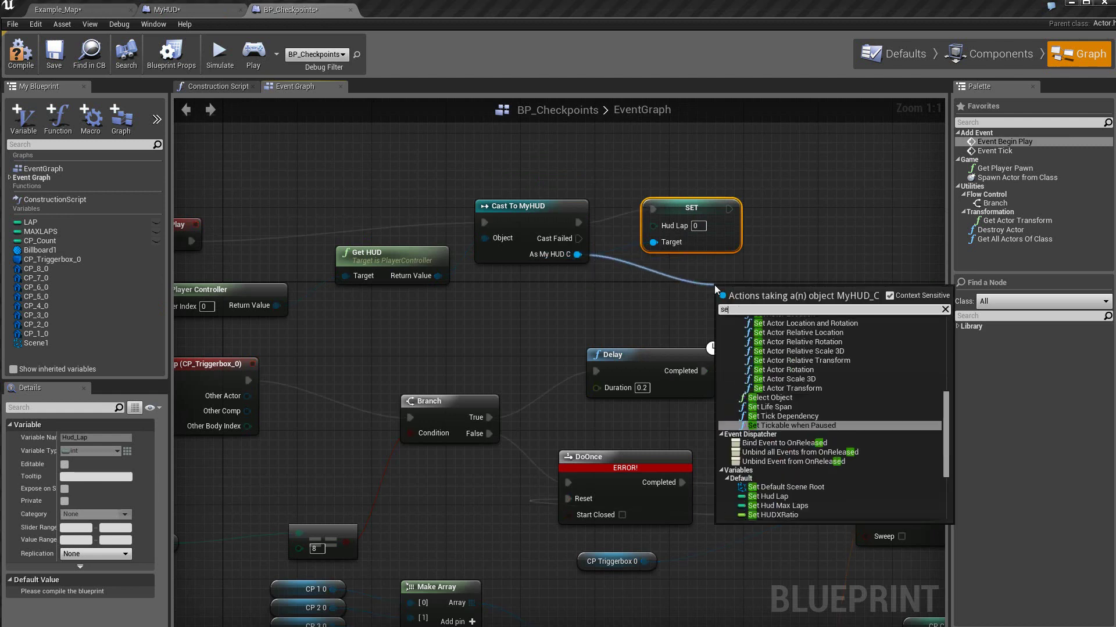
pyautogui.scroll(-3, 941, 433)
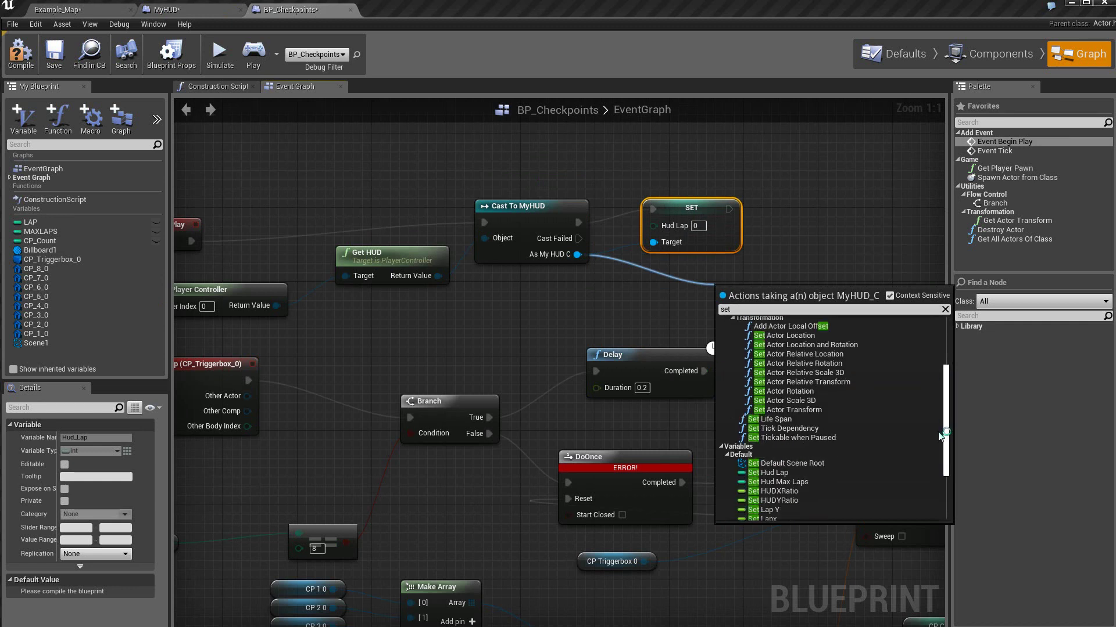
pyautogui.scroll(-2, 940, 436)
pyautogui.scroll(-1, 938, 439)
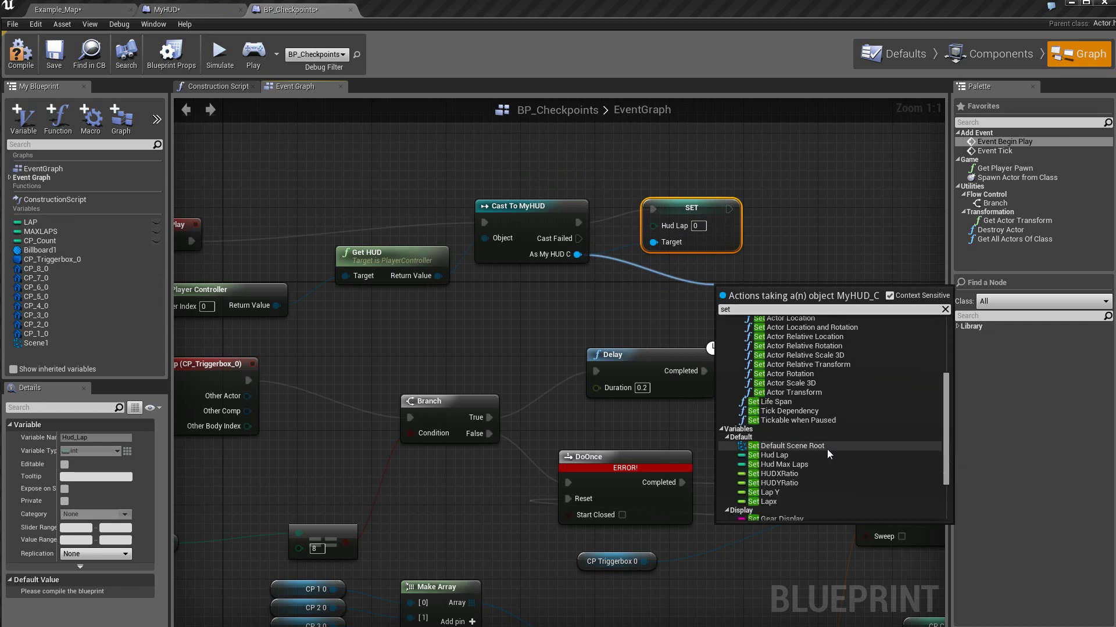
pyautogui.click(794, 465)
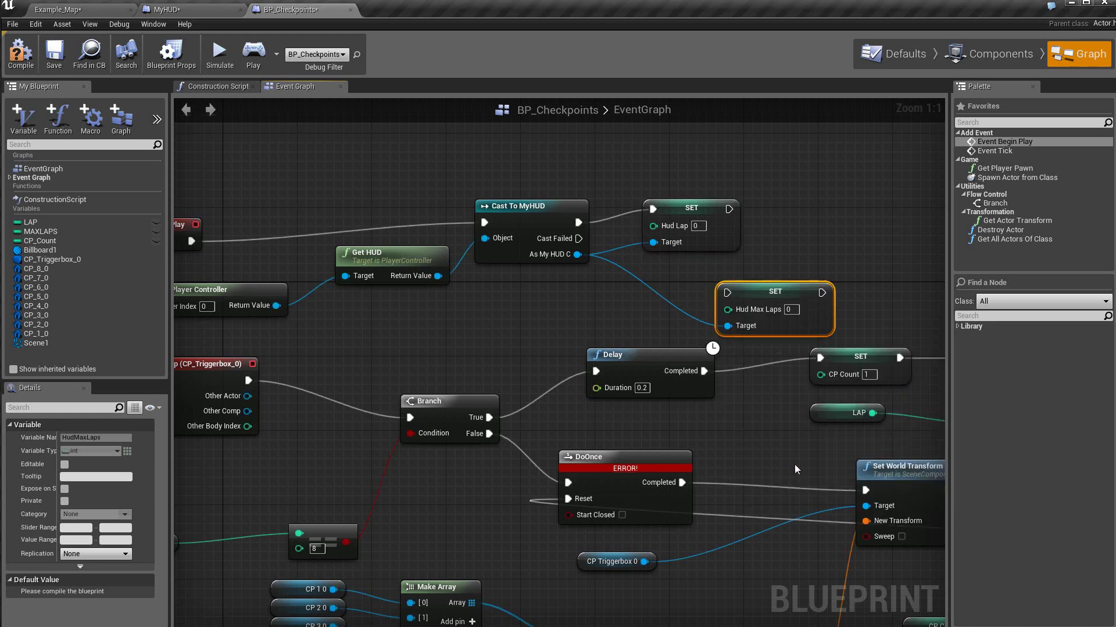
pyautogui.moveTo(795, 295); pyautogui.dragTo(878, 221)
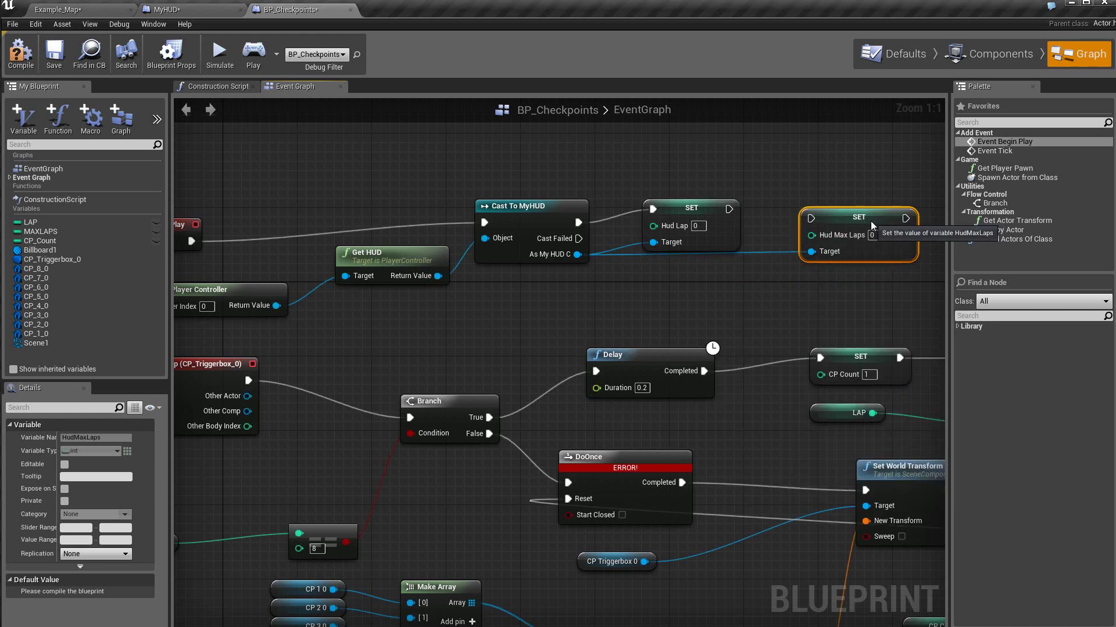
pyautogui.moveTo(728, 208); pyautogui.dragTo(811, 219)
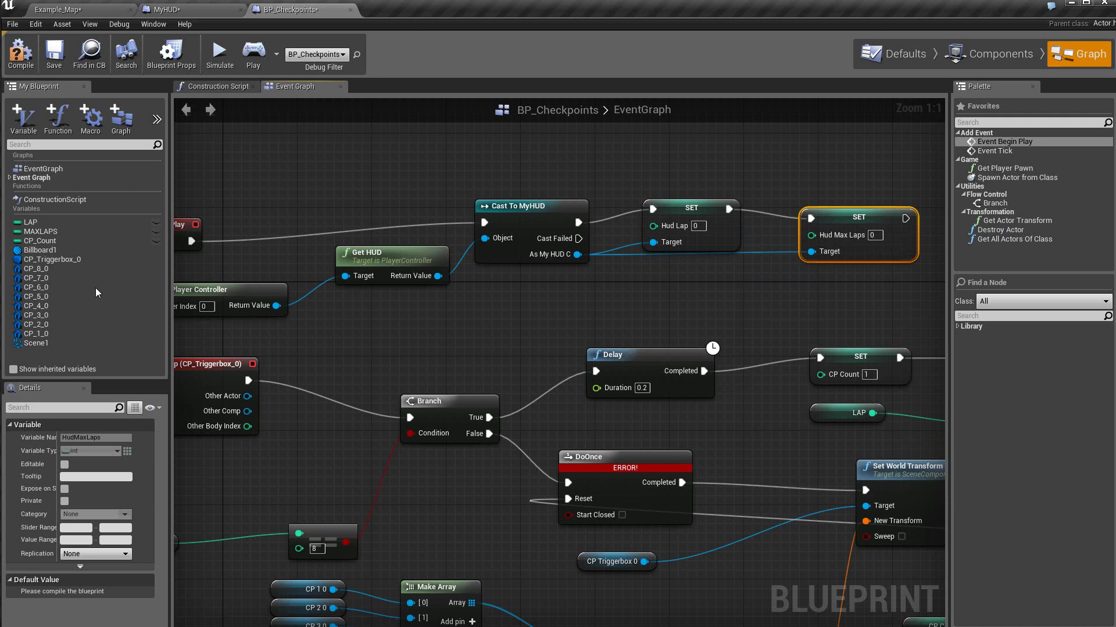
# - Wire a LAP getter into Hud Lap and a MAXLAPS getter into Hud Max Laps
pyautogui.moveTo(37, 221); pyautogui.dragTo(610, 296)
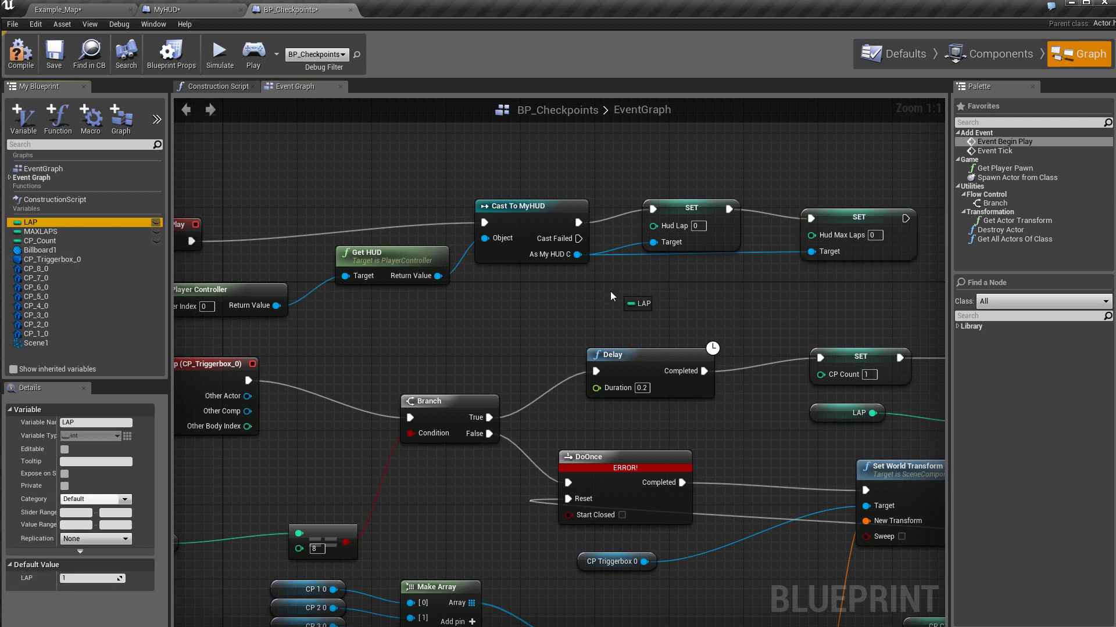
pyautogui.click(628, 301)
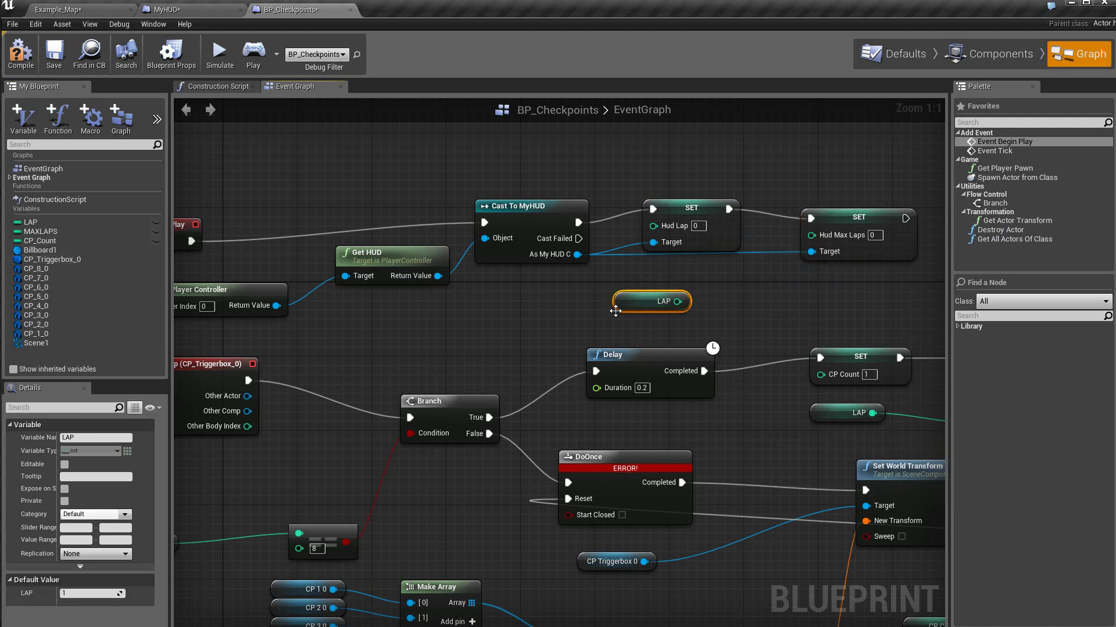
pyautogui.moveTo(677, 301); pyautogui.dragTo(653, 226)
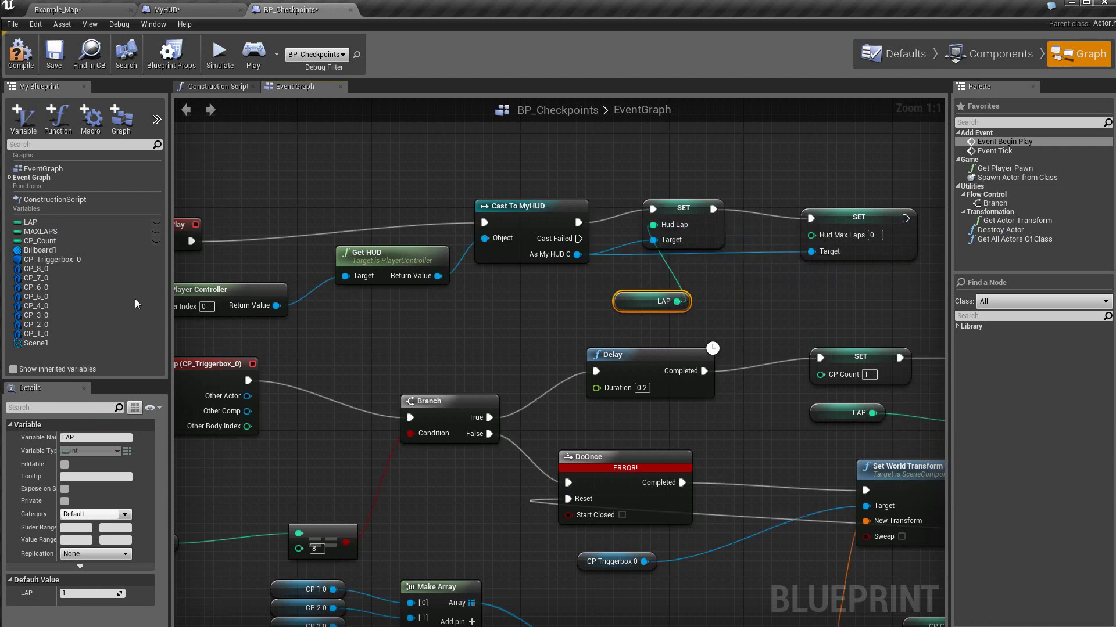
pyautogui.moveTo(33, 231); pyautogui.dragTo(751, 285)
pyautogui.click(757, 294)
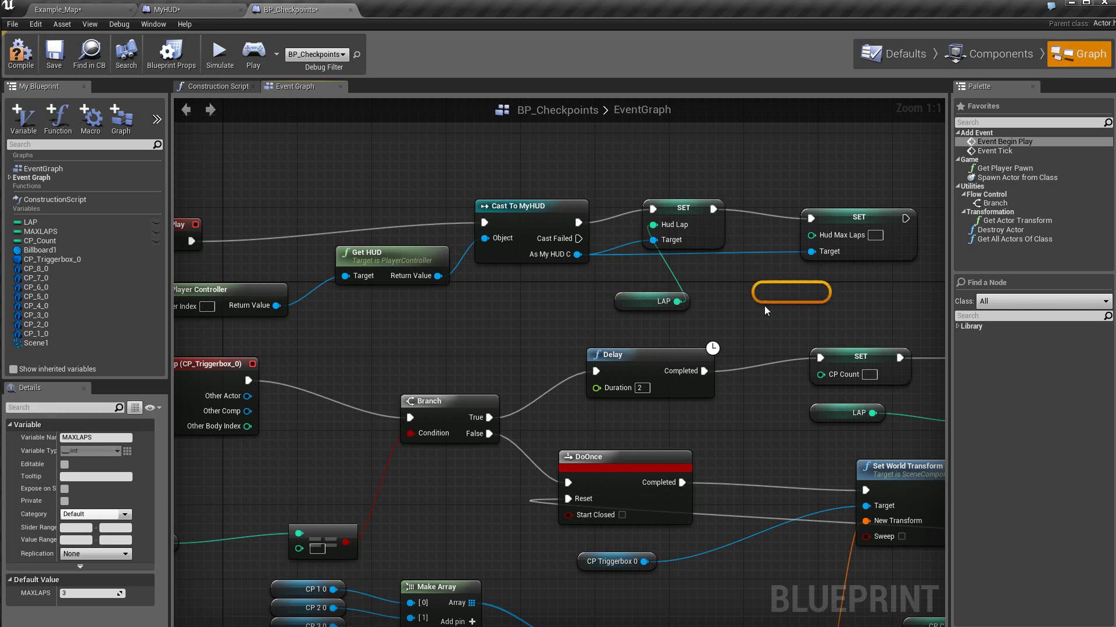
pyautogui.moveTo(816, 292); pyautogui.dragTo(812, 234)
pyautogui.moveTo(481, 330); pyautogui.dragTo(548, 290, button='right')
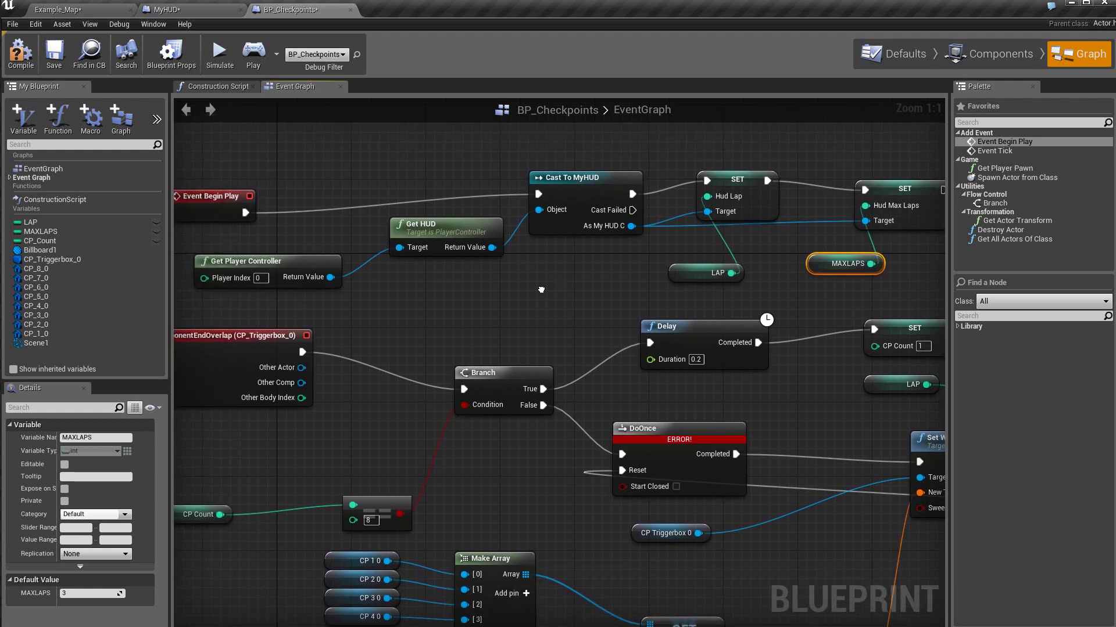
# - Wrap the Begin Play HUD setup in a 'Set the defaults' comment, compile, and return to Example_Map
pyautogui.scroll(-3, 549, 290)
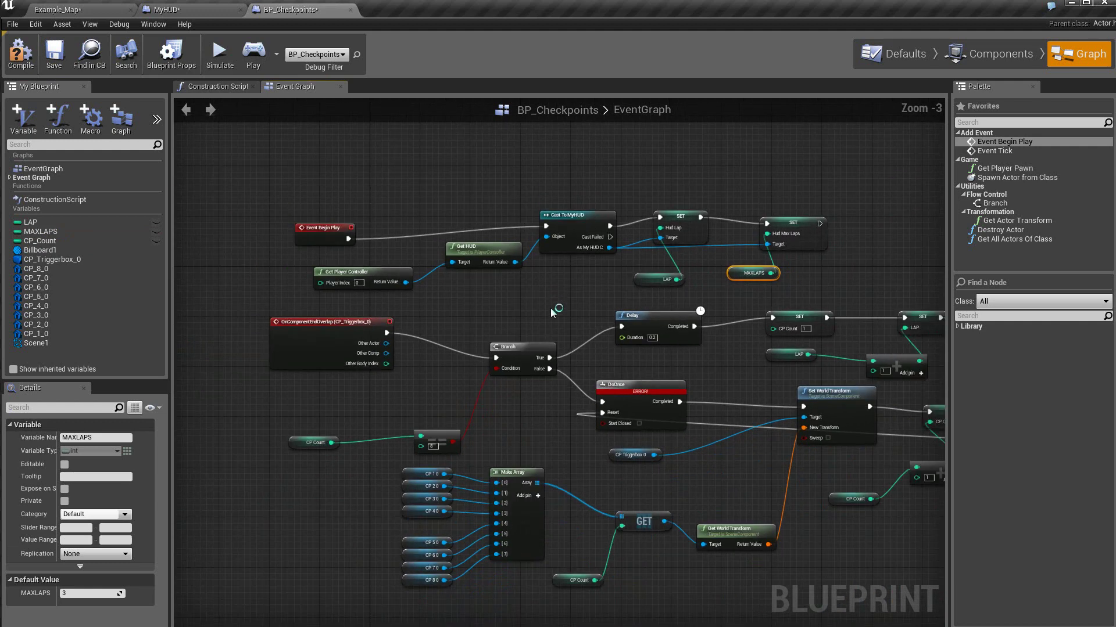
pyautogui.moveTo(296, 193); pyautogui.dragTo(845, 297)
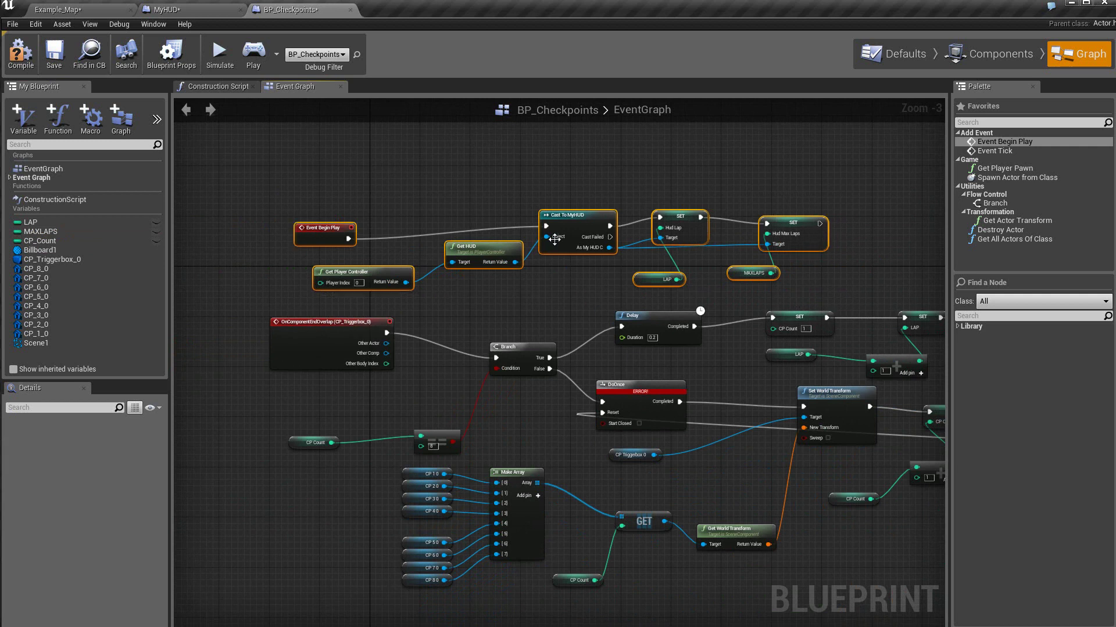
pyautogui.moveTo(583, 216); pyautogui.dragTo(593, 160)
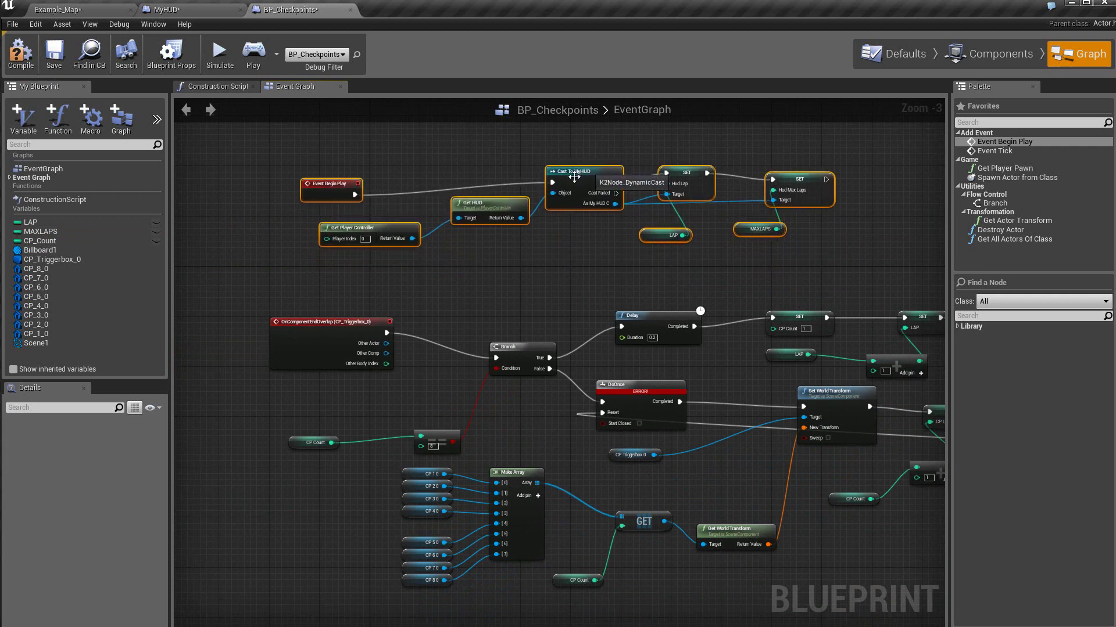
pyautogui.rightClick(571, 182)
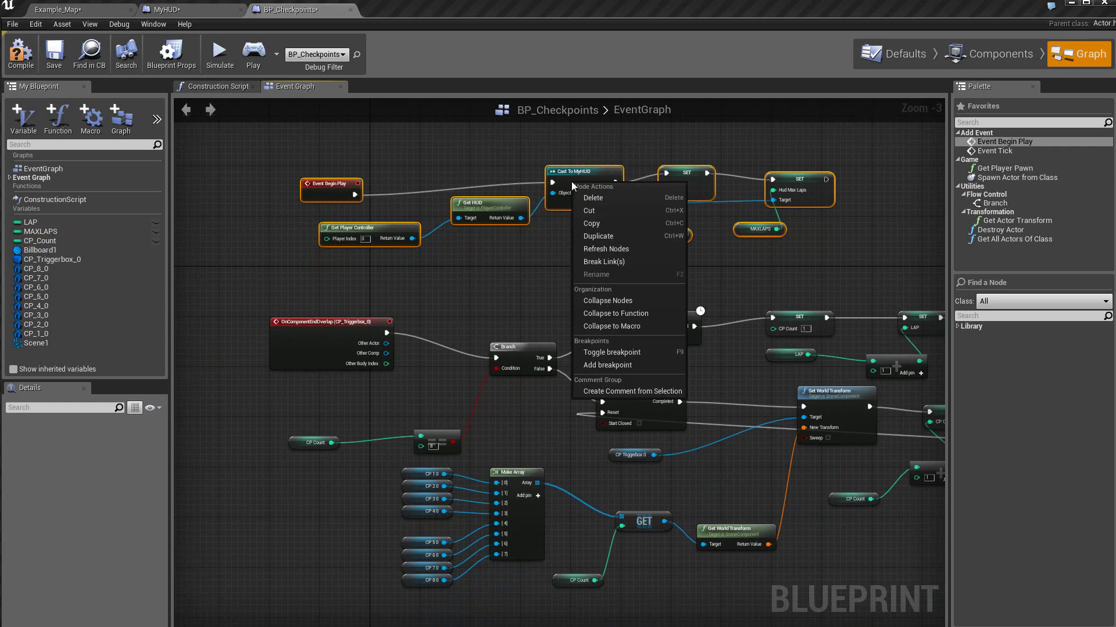
pyautogui.click(583, 390)
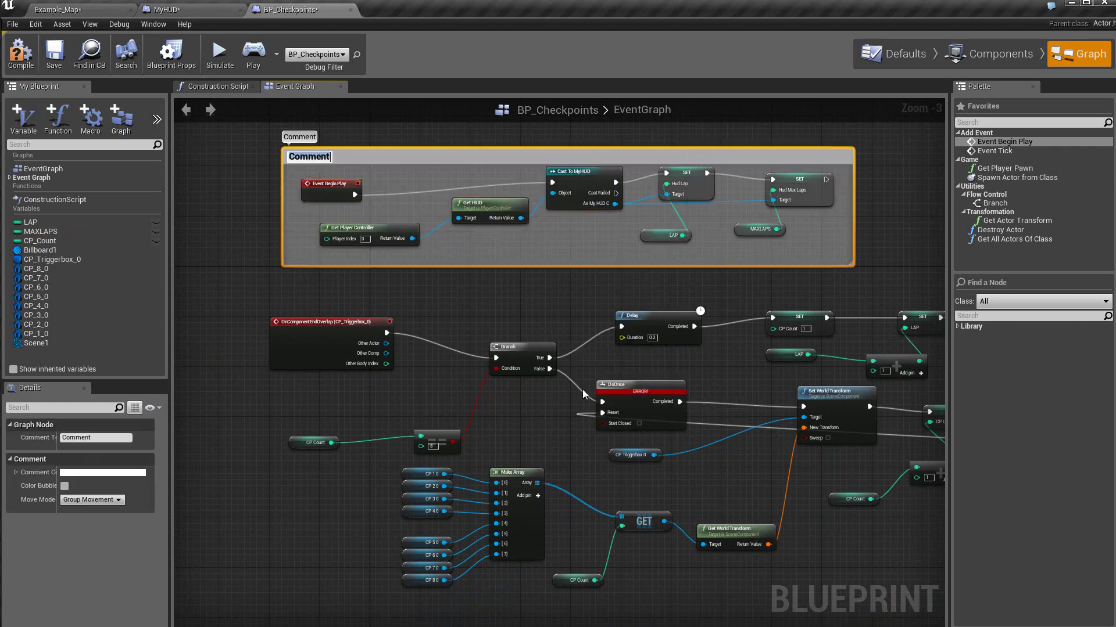
pyautogui.write('Set the defaults')
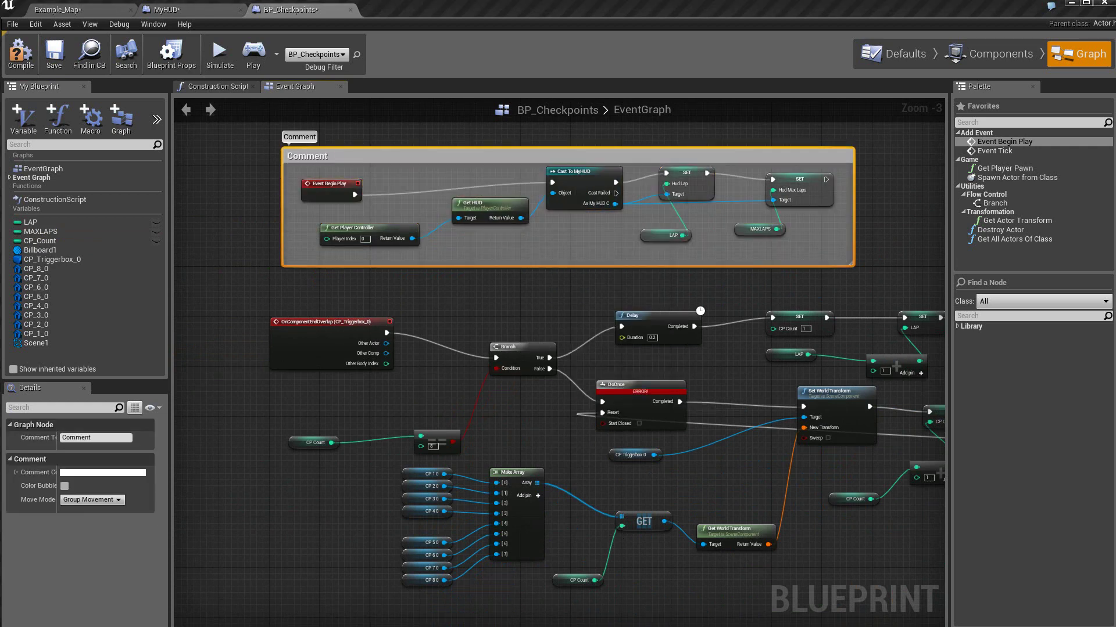
pyautogui.press('Return')
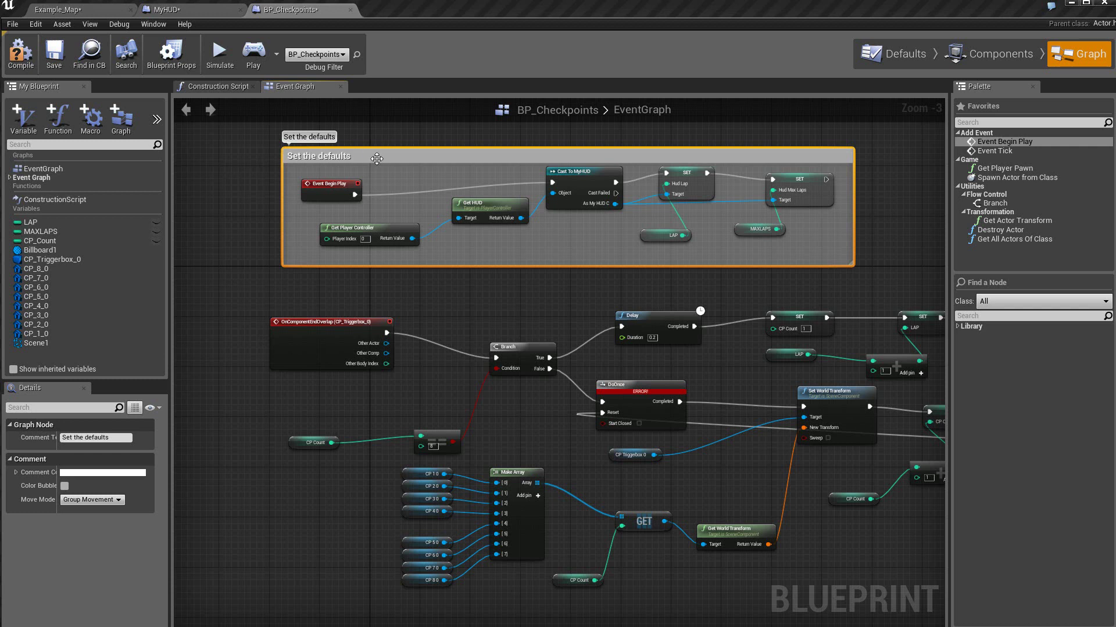
pyautogui.press('F7')
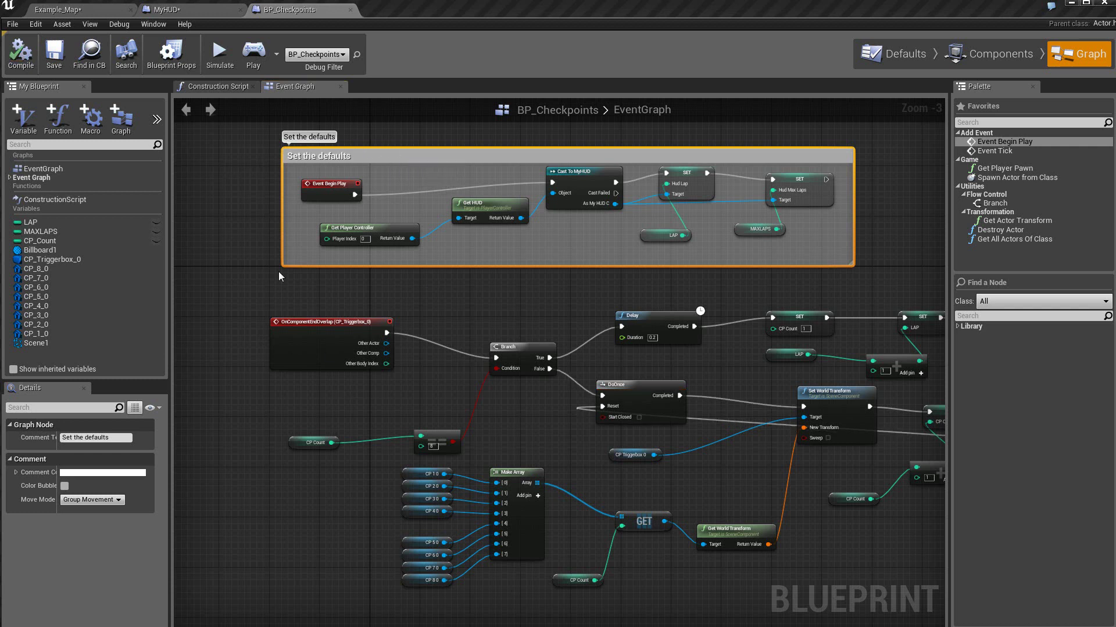
pyautogui.click(91, 15)
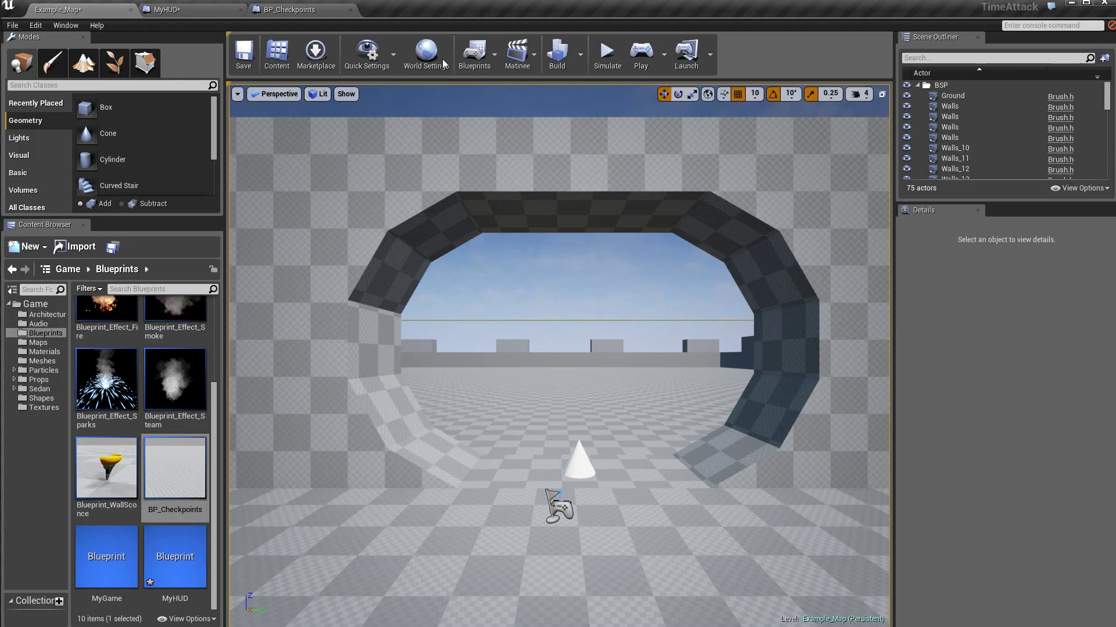
# - Play the level to test the HUD, which shows 'Lap:1 /3'
pyautogui.click(645, 51)
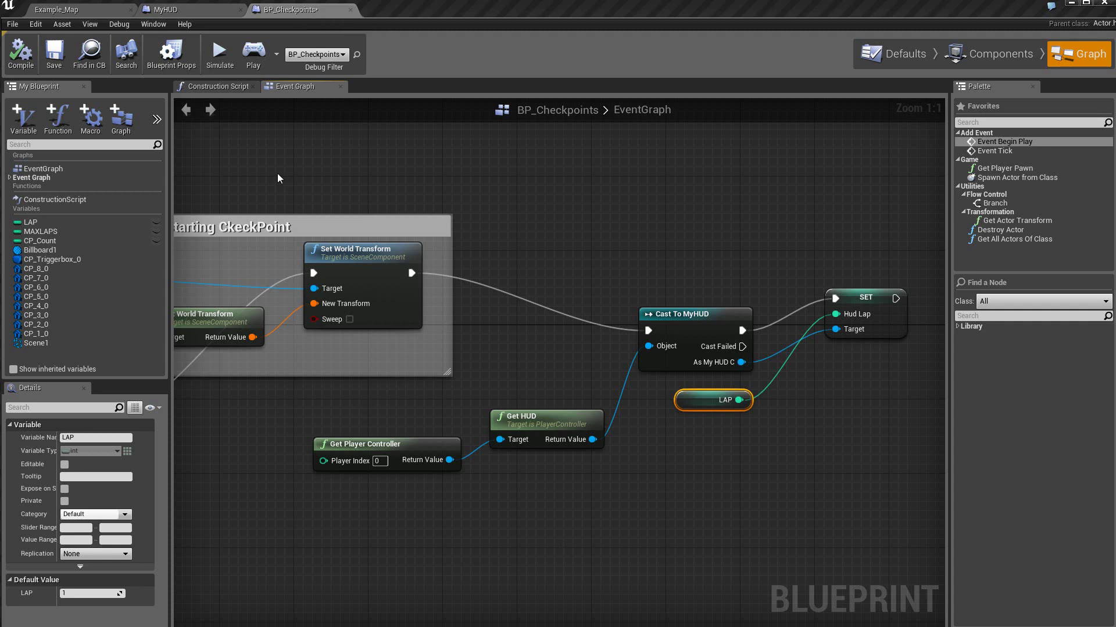
# - Pan the BP_Checkpoints graph to review the triggerbox reset and its Hud Lap setter
pyautogui.moveTo(371, 179); pyautogui.dragTo(553, 169, button='right')
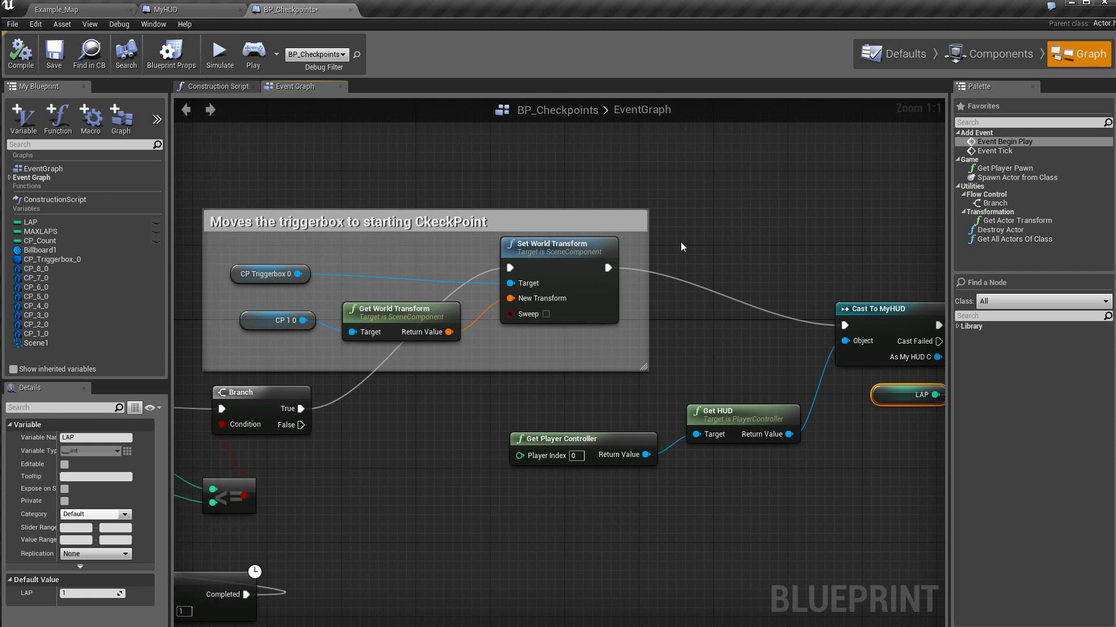
pyautogui.moveTo(816, 182)
pyautogui.mouseDown(button='right')
pyautogui.moveTo(431, 207)
pyautogui.moveTo(459, 205)
pyautogui.mouseUp(button='right')
pyautogui.rightClick(465, 203)
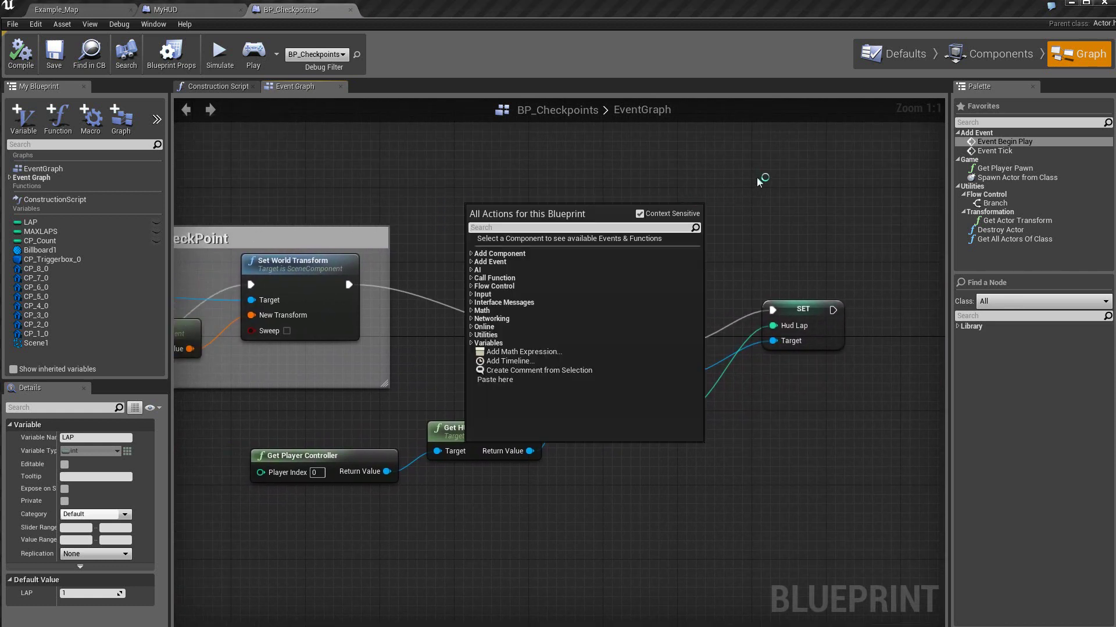
pyautogui.click(854, 197)
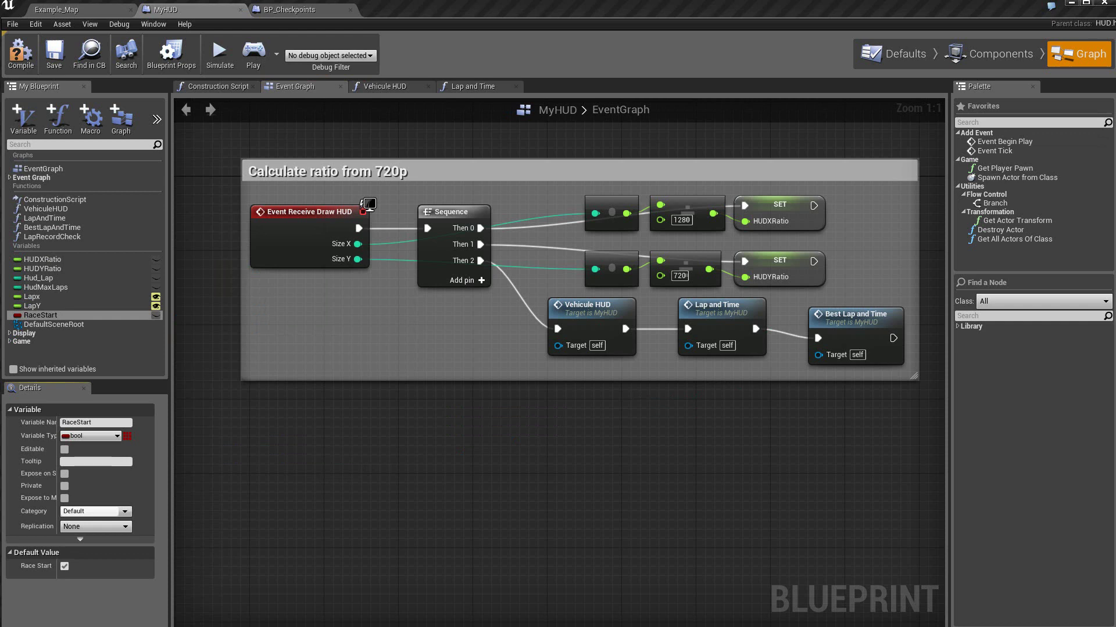
# - Add an Event Tick node driving a new Branch node in MyHUD's graph
pyautogui.click(50, 316)
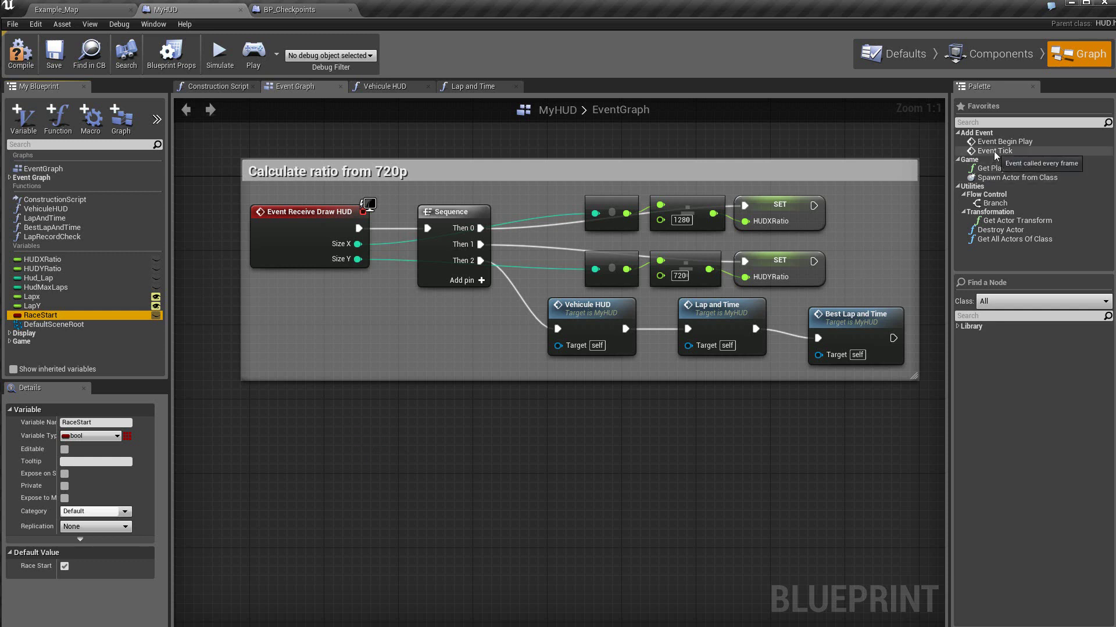
pyautogui.moveTo(994, 150)
pyautogui.mouseDown()
pyautogui.moveTo(533, 412)
pyautogui.moveTo(337, 459)
pyautogui.mouseUp()
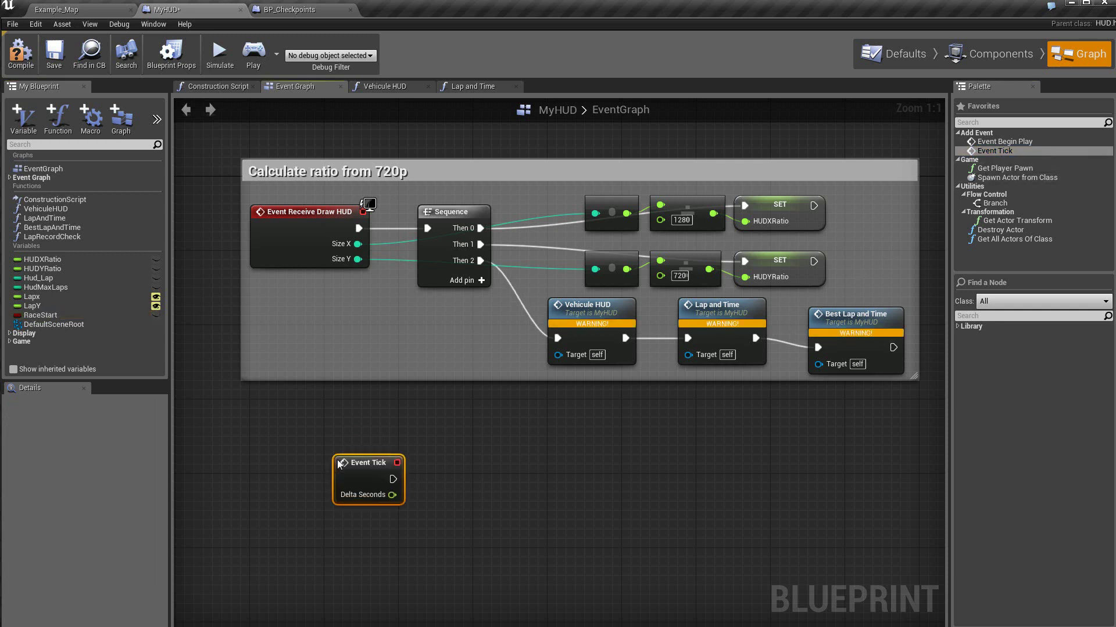
pyautogui.click(995, 205)
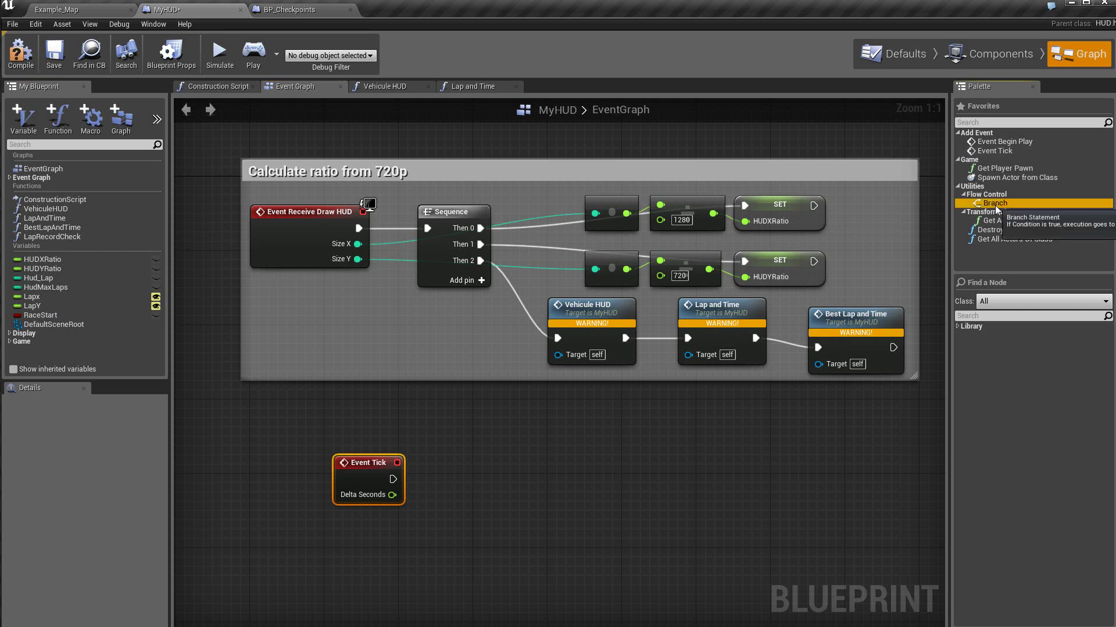
pyautogui.moveTo(996, 210); pyautogui.dragTo(501, 508)
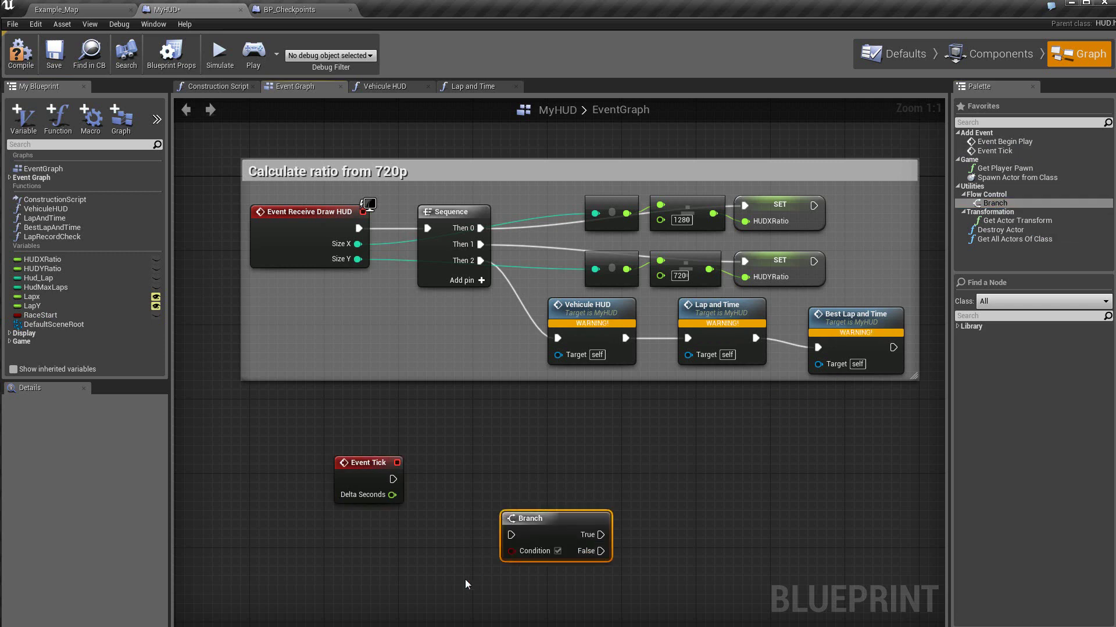
pyautogui.moveTo(393, 479); pyautogui.dragTo(511, 537)
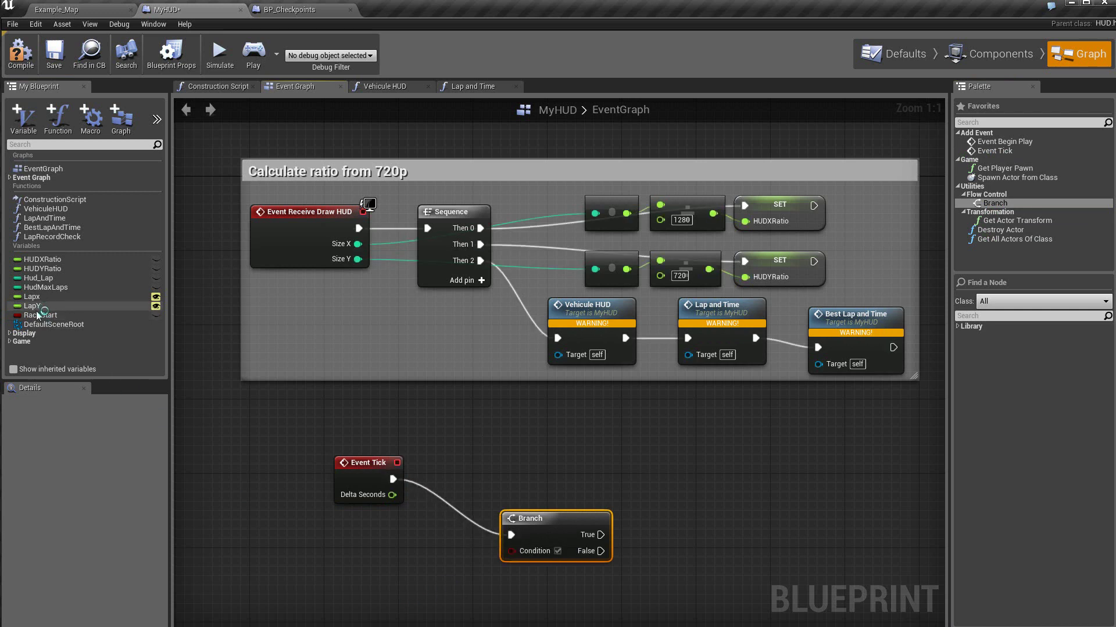
# - Feed a RaceStart getter into the Branch Condition and compile MyHUD
pyautogui.moveTo(37, 317); pyautogui.dragTo(378, 547)
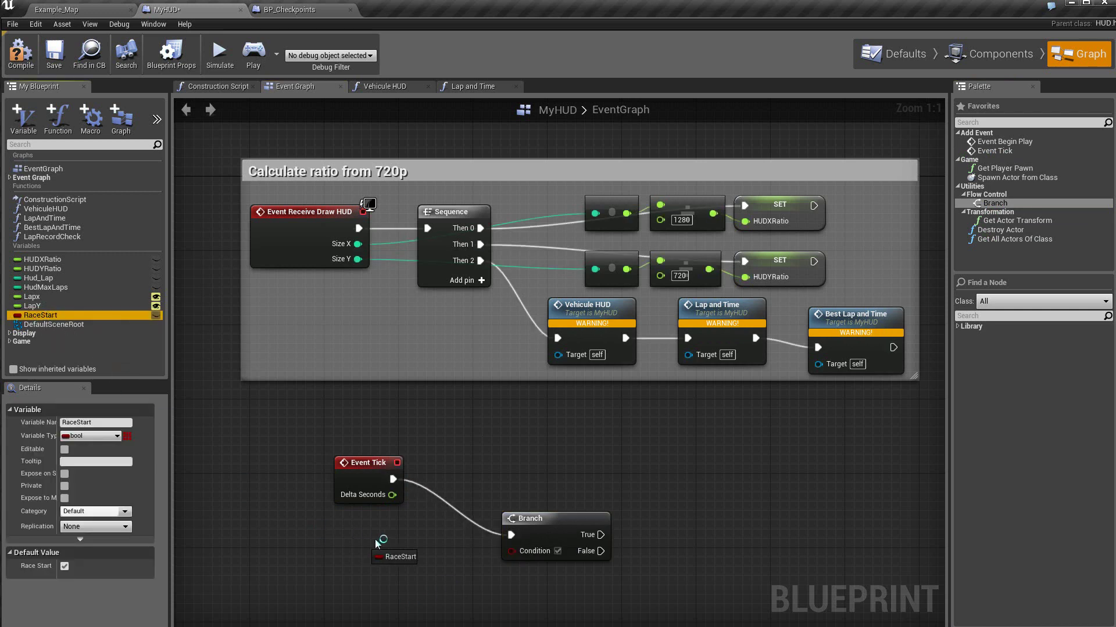
pyautogui.click(391, 555)
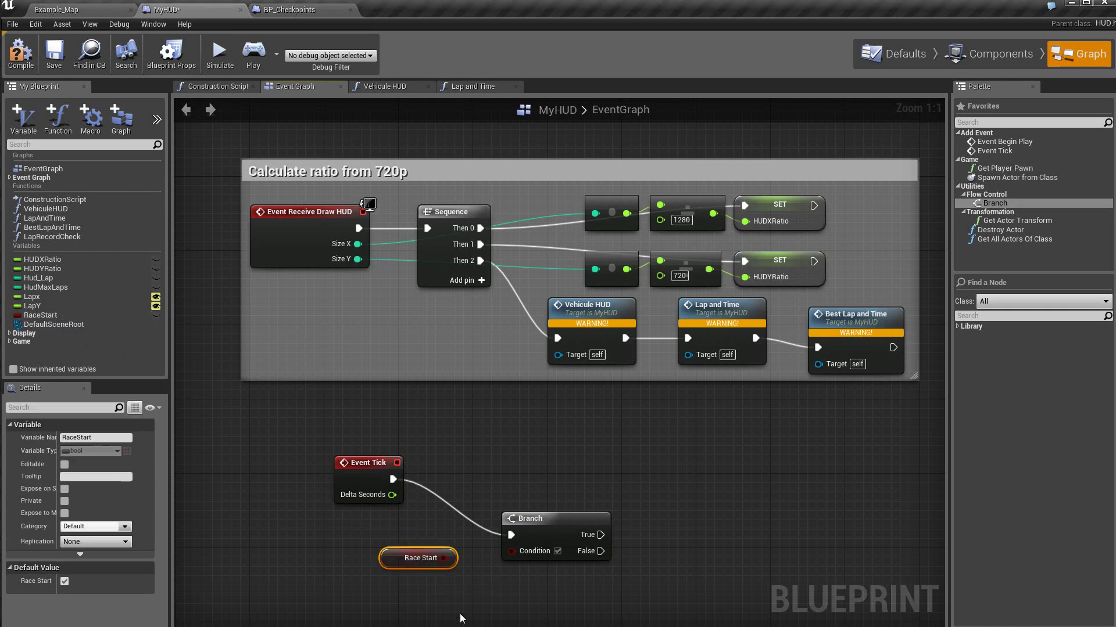
pyautogui.moveTo(444, 558); pyautogui.dragTo(511, 552)
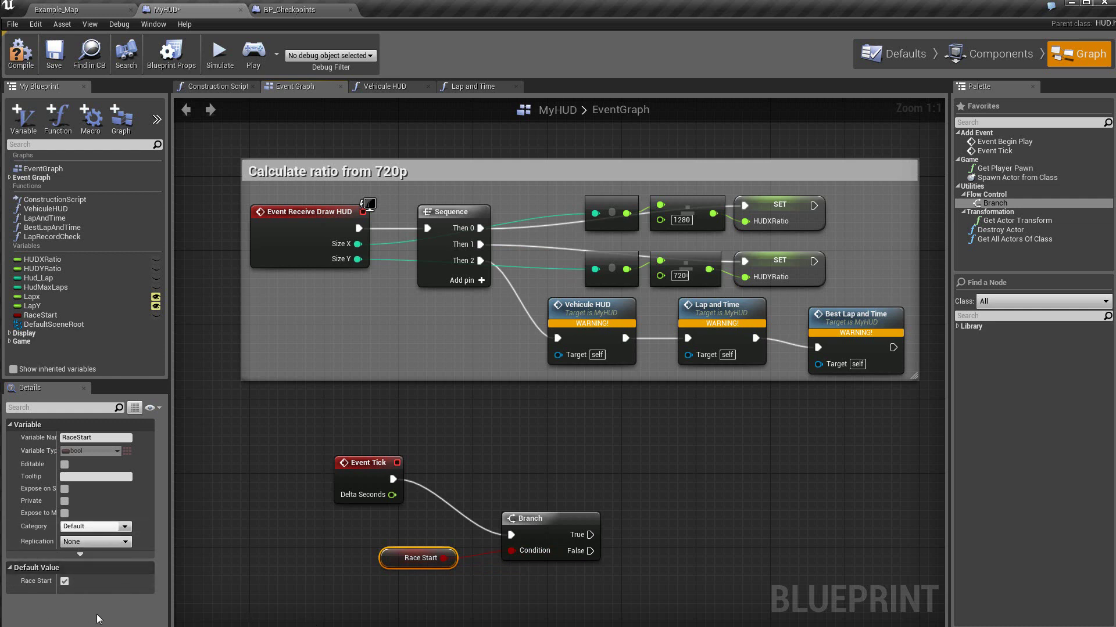
pyautogui.click(21, 54)
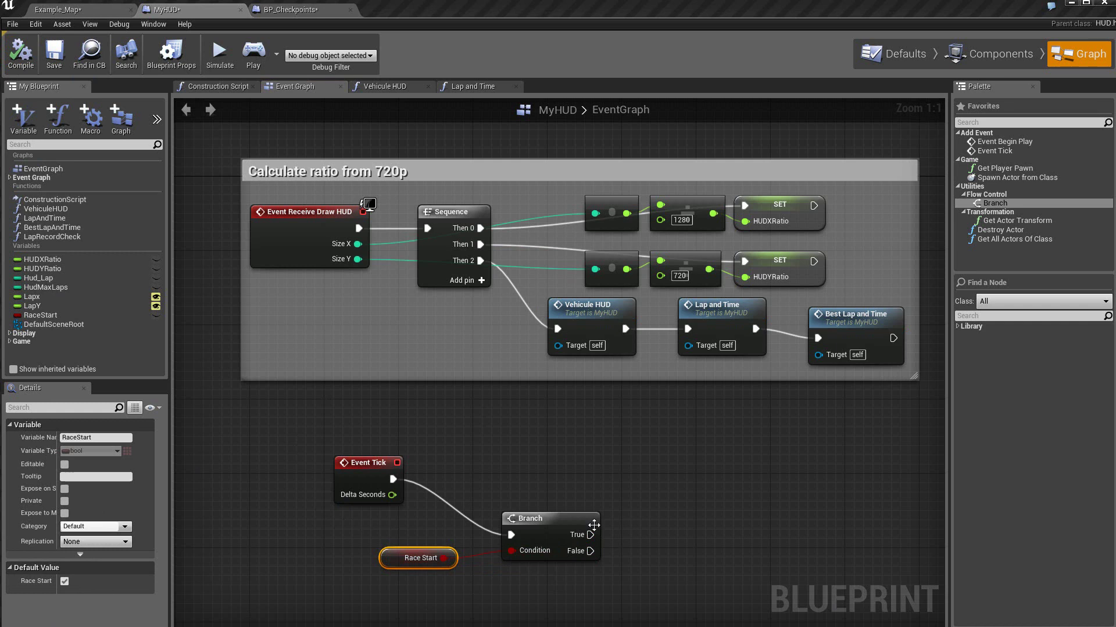
pyautogui.moveTo(713, 470); pyautogui.dragTo(605, 280, button='right')
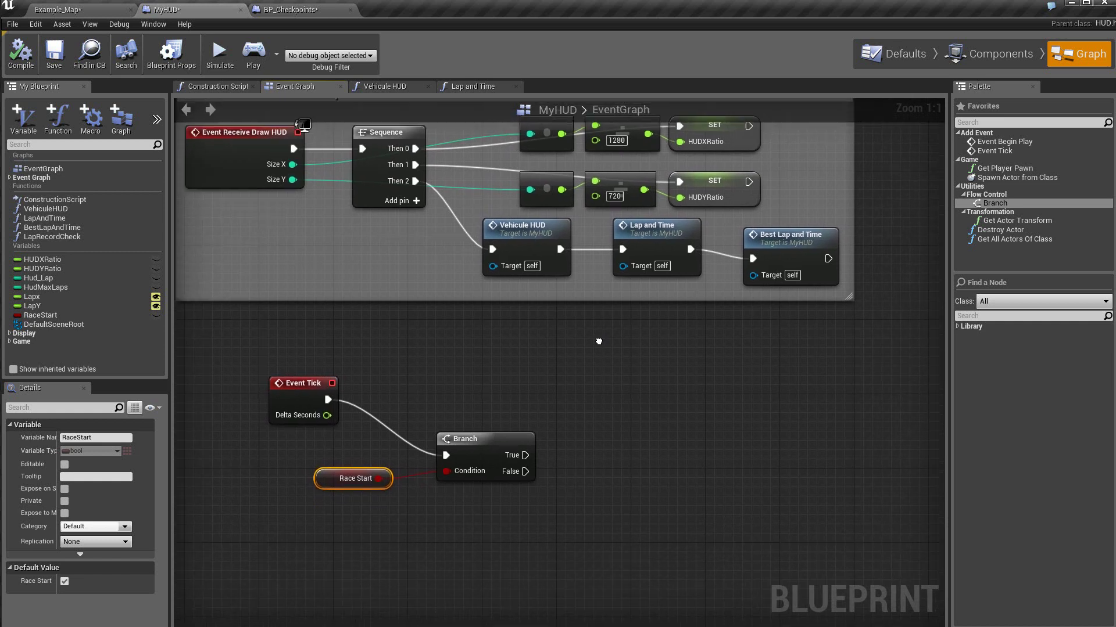
# - Add a Timeline_0 node to MyHUD's graph and place it next to the Branch
pyautogui.rightClick(605, 281)
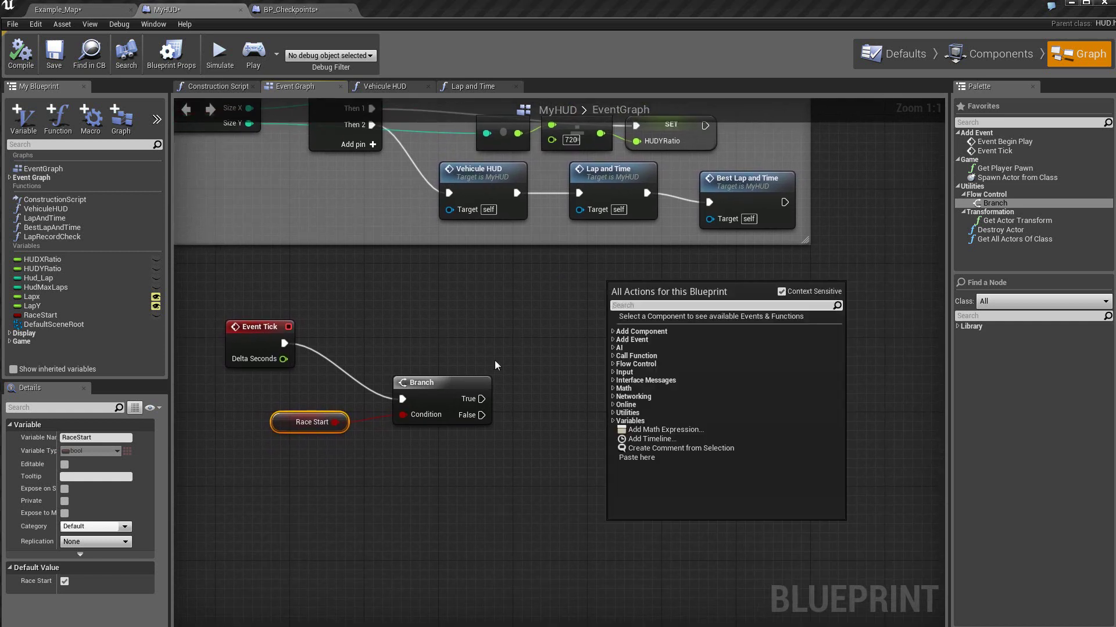
pyautogui.click(639, 440)
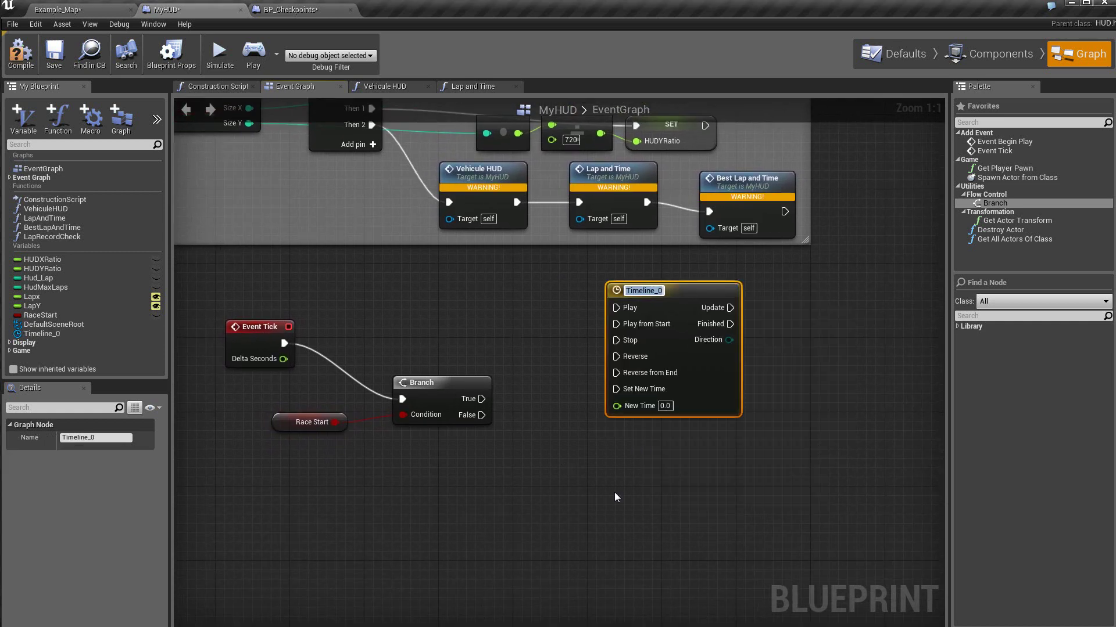
pyautogui.moveTo(681, 293); pyautogui.dragTo(653, 385)
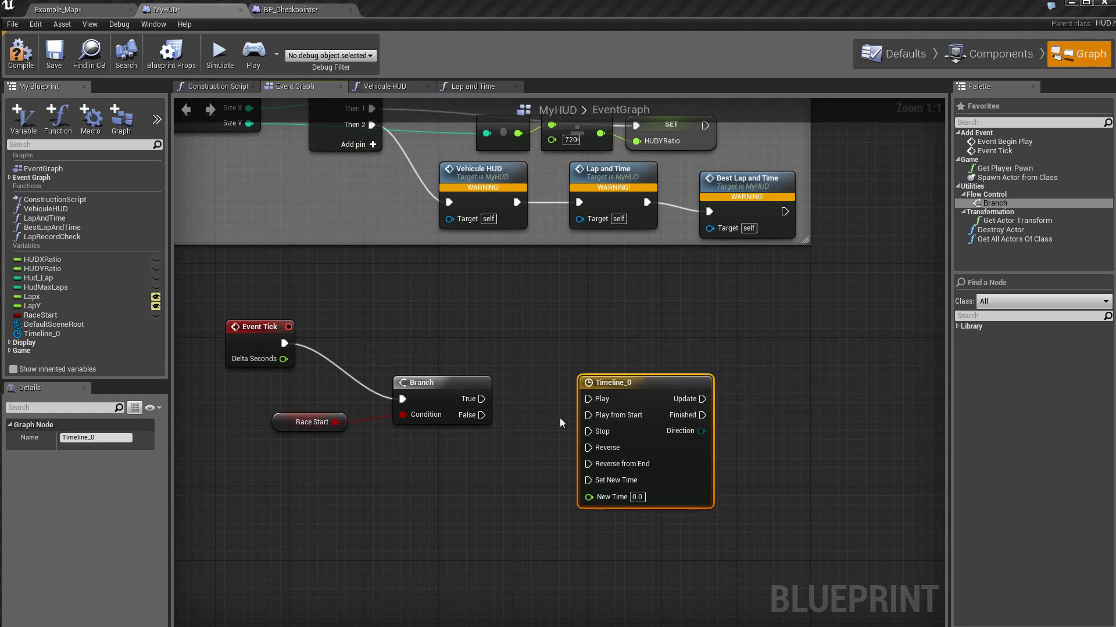
# - In Timeline_0, add a float track named TimeSecond and set the length to 60
pyautogui.doubleClick(617, 386)
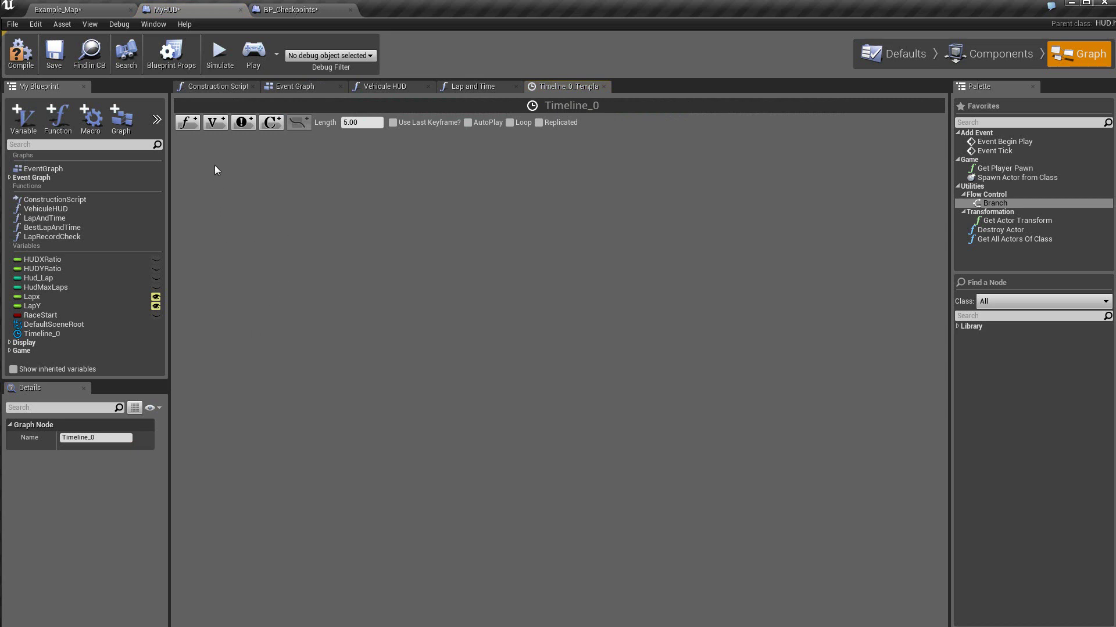
pyautogui.click(186, 124)
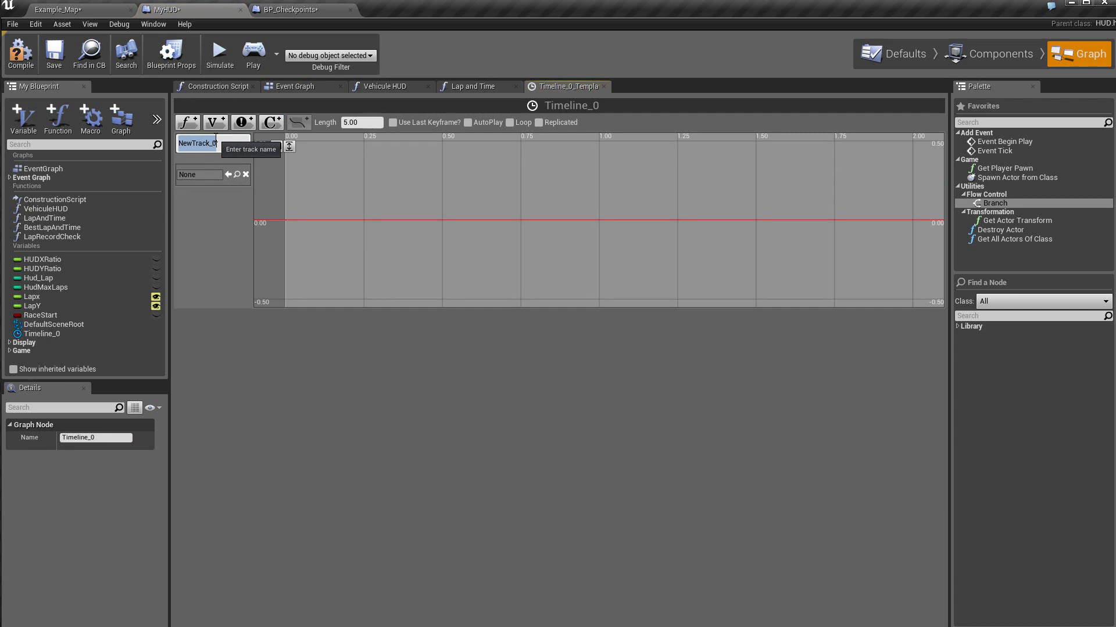
pyautogui.write('TimeSecond')
pyautogui.press('Return')
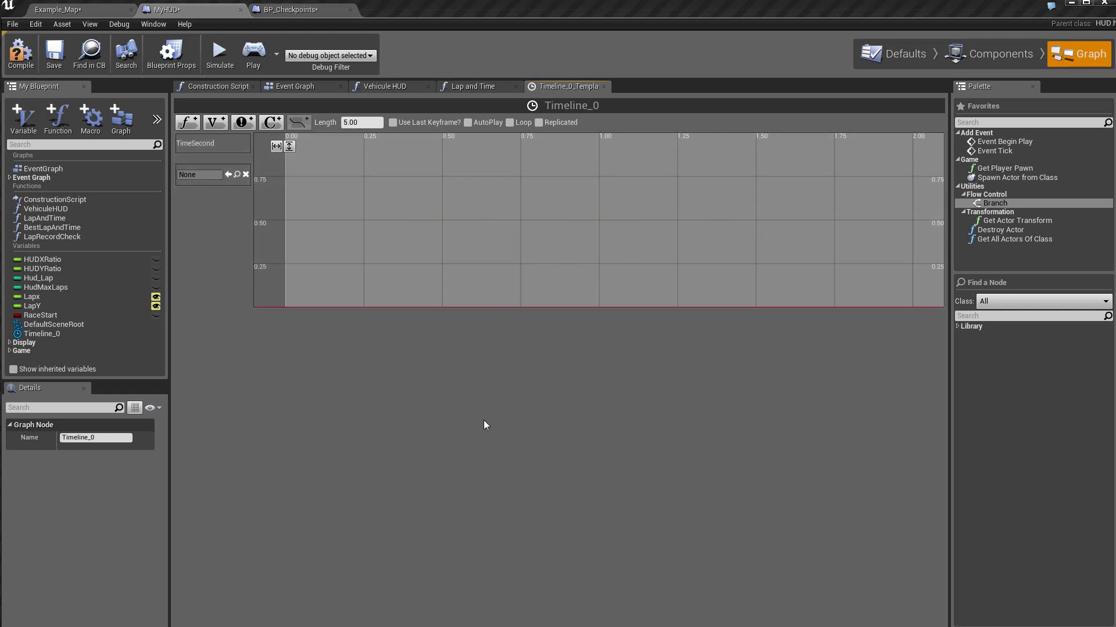
pyautogui.click(365, 123)
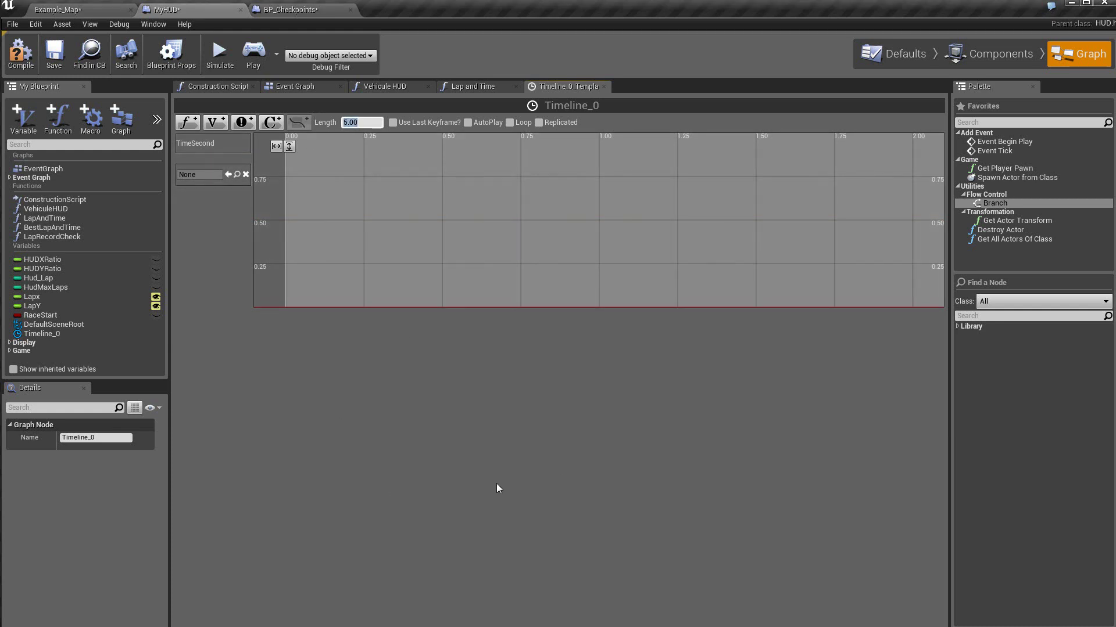
pyautogui.write('60')
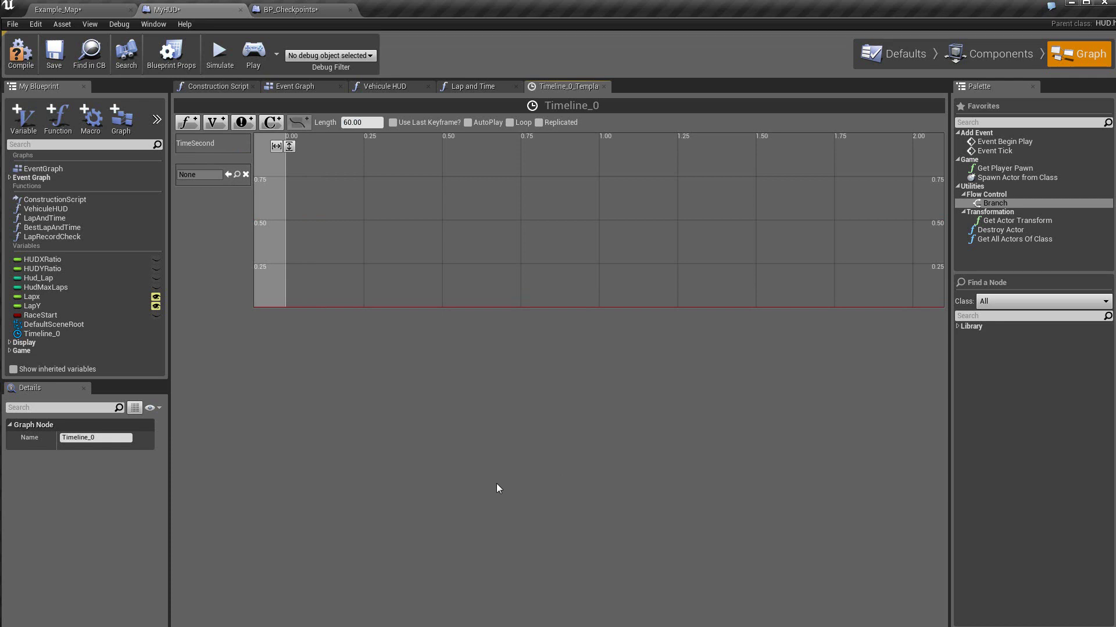
# - Add TimeSecond keys at (0,0) and (60,60), fit the curve, and enable Use Last Keyframe
pyautogui.keyDown('shift'); pyautogui.click(286, 306); pyautogui.keyUp('shift')
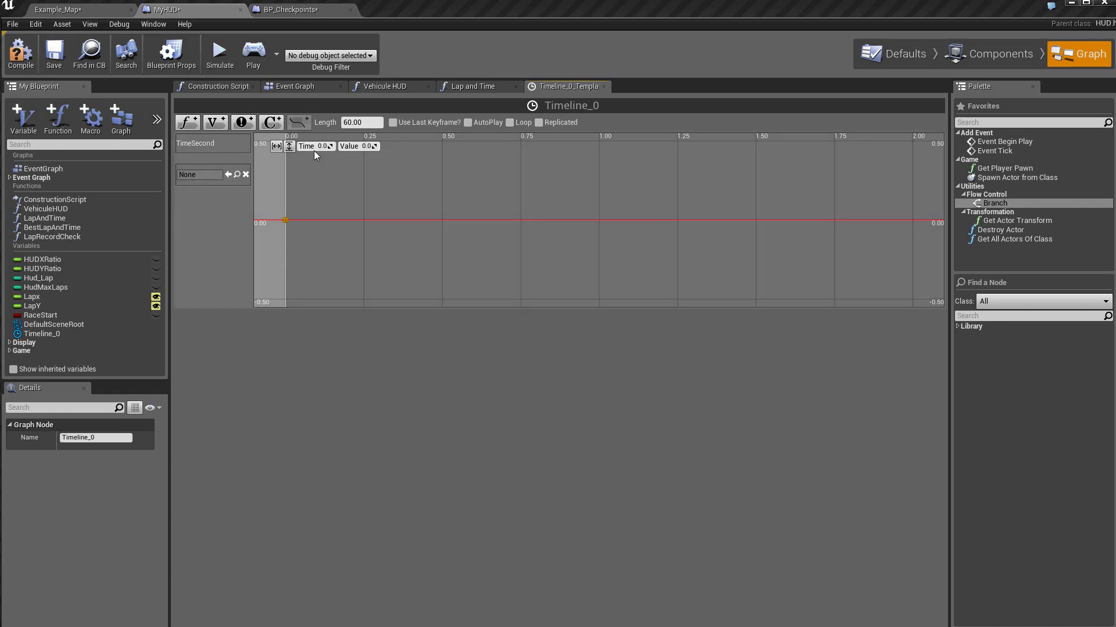
pyautogui.keyDown('shift'); pyautogui.click(364, 220); pyautogui.keyUp('shift')
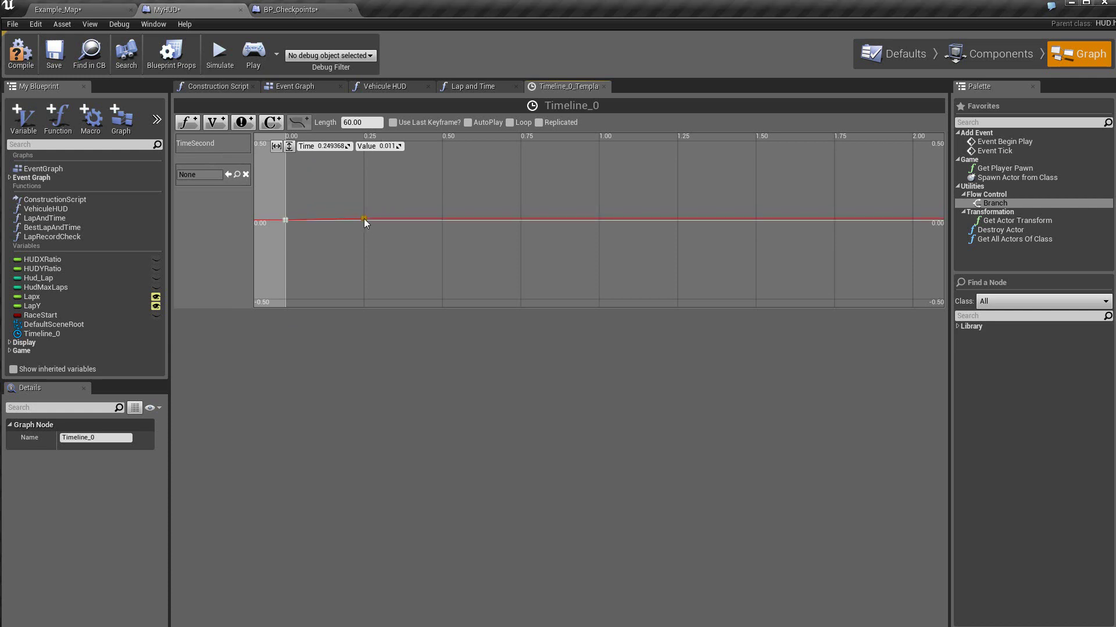
pyautogui.click(326, 147)
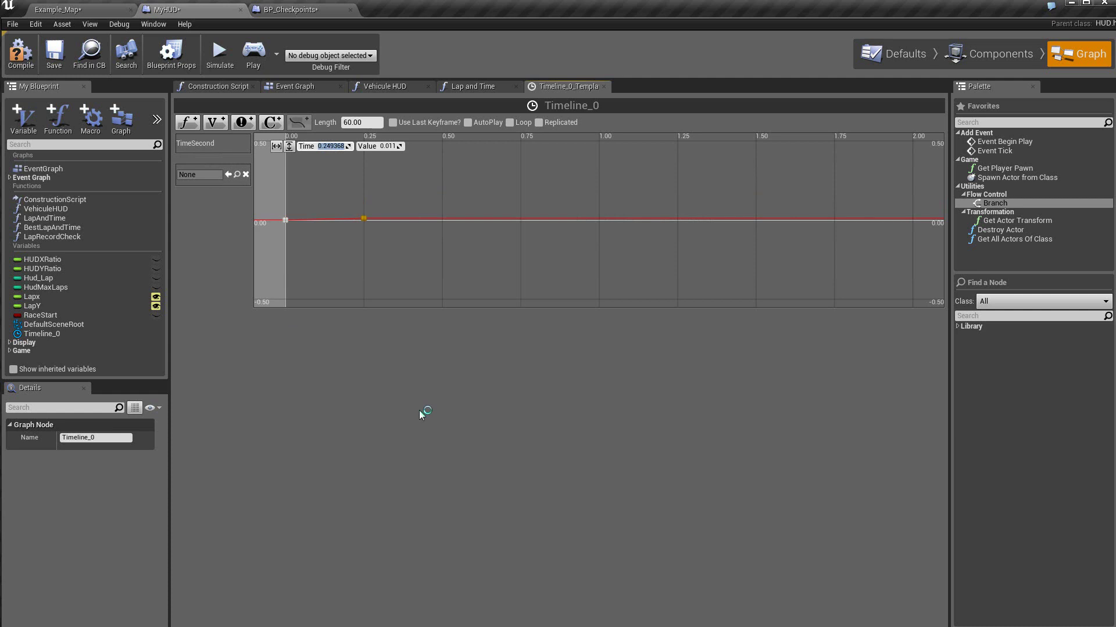
pyautogui.write('60')
pyautogui.press('Tab')
pyautogui.write('60')
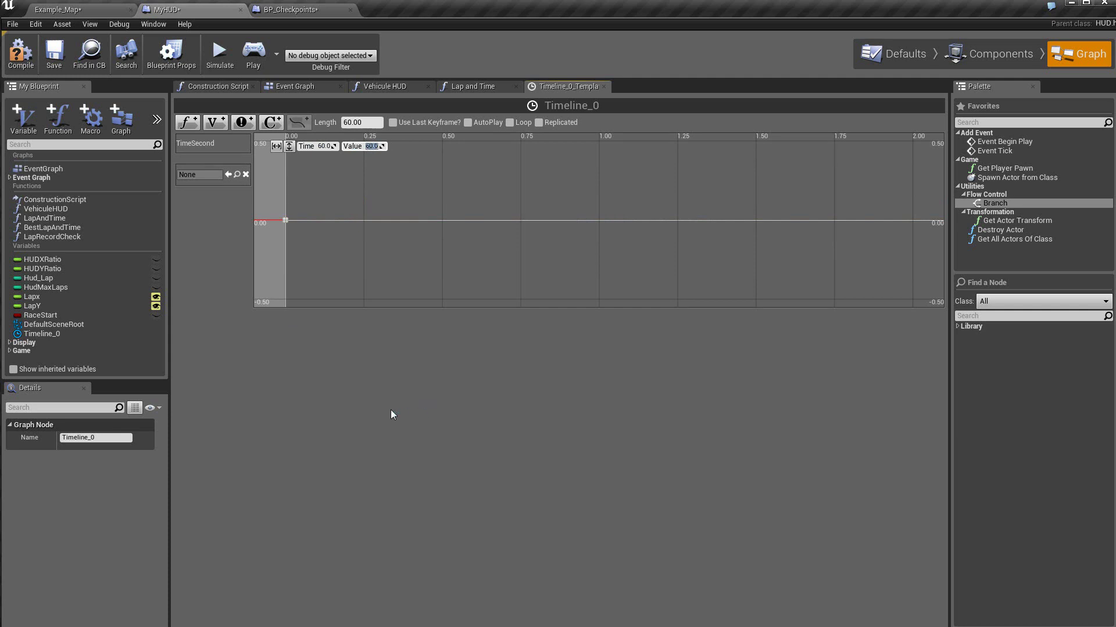
pyautogui.click(288, 146)
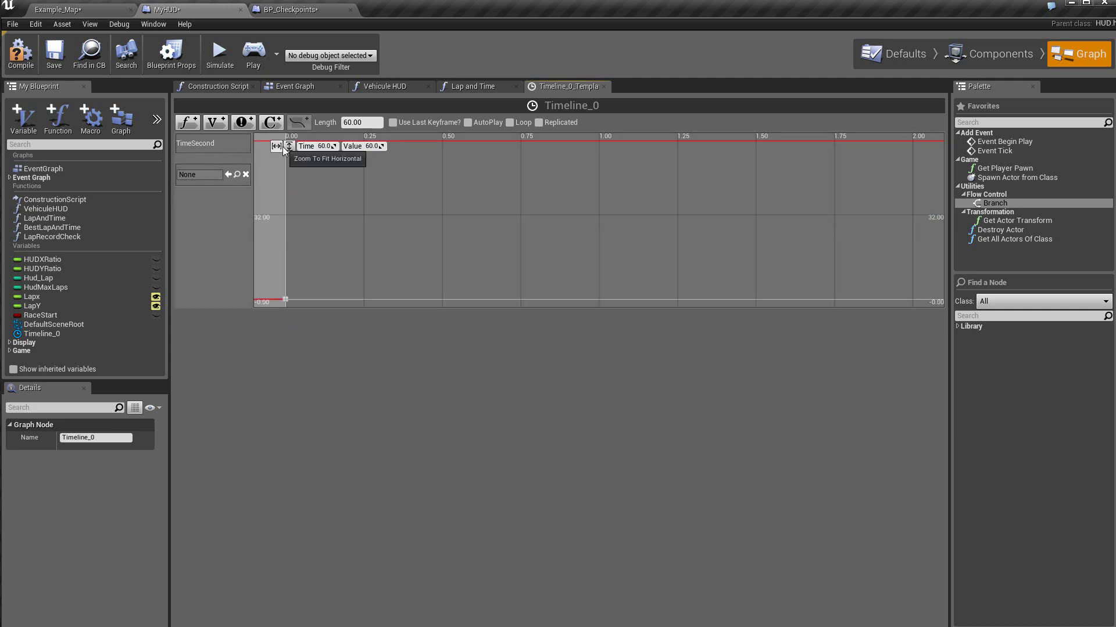
pyautogui.click(277, 146)
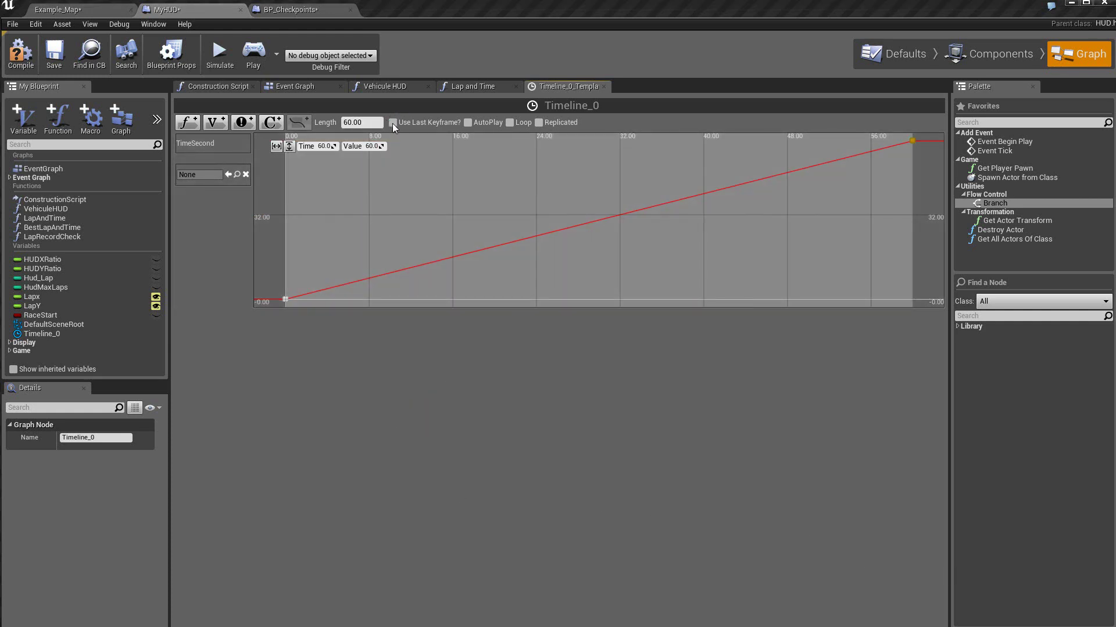
pyautogui.click(393, 123)
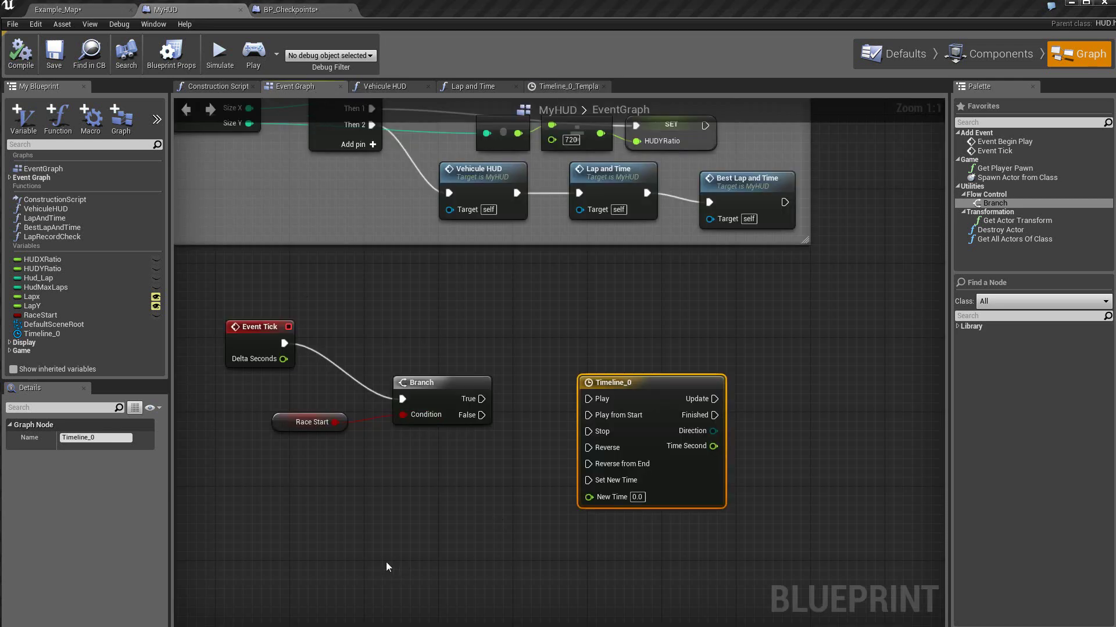
# - Create an integer variable named Second in MyHUD
pyautogui.click(26, 124)
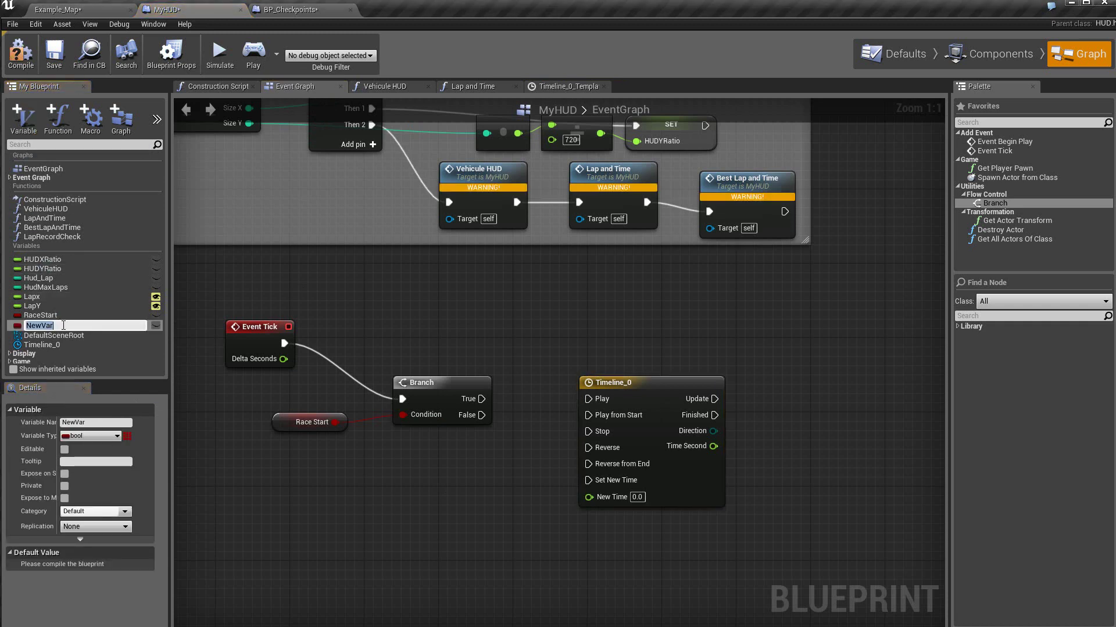
pyautogui.press('Return')
pyautogui.click(91, 436)
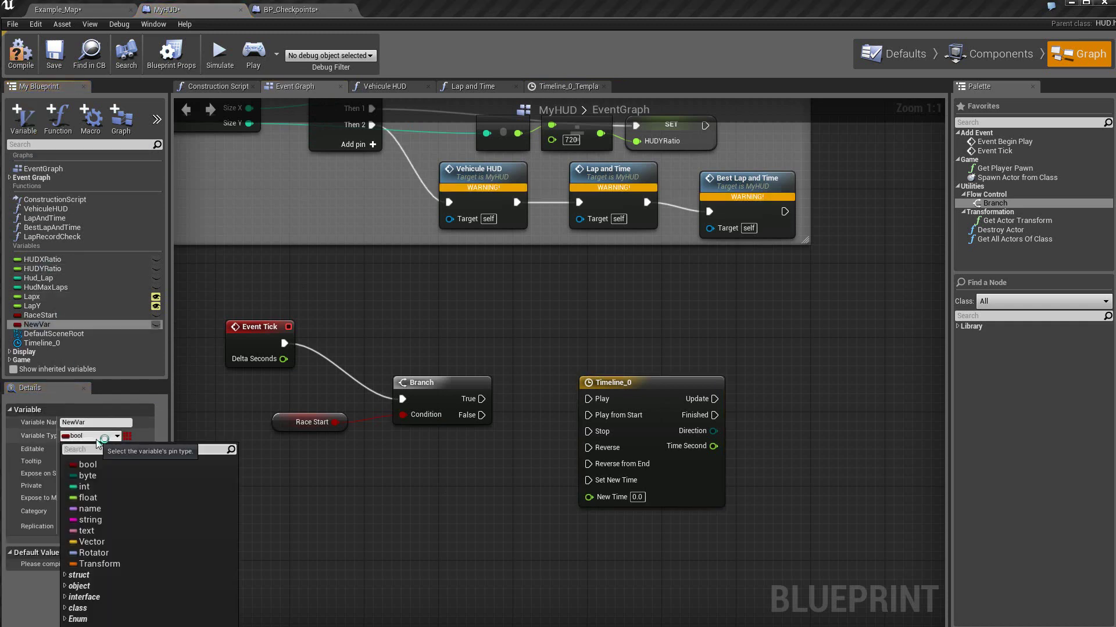
pyautogui.click(97, 488)
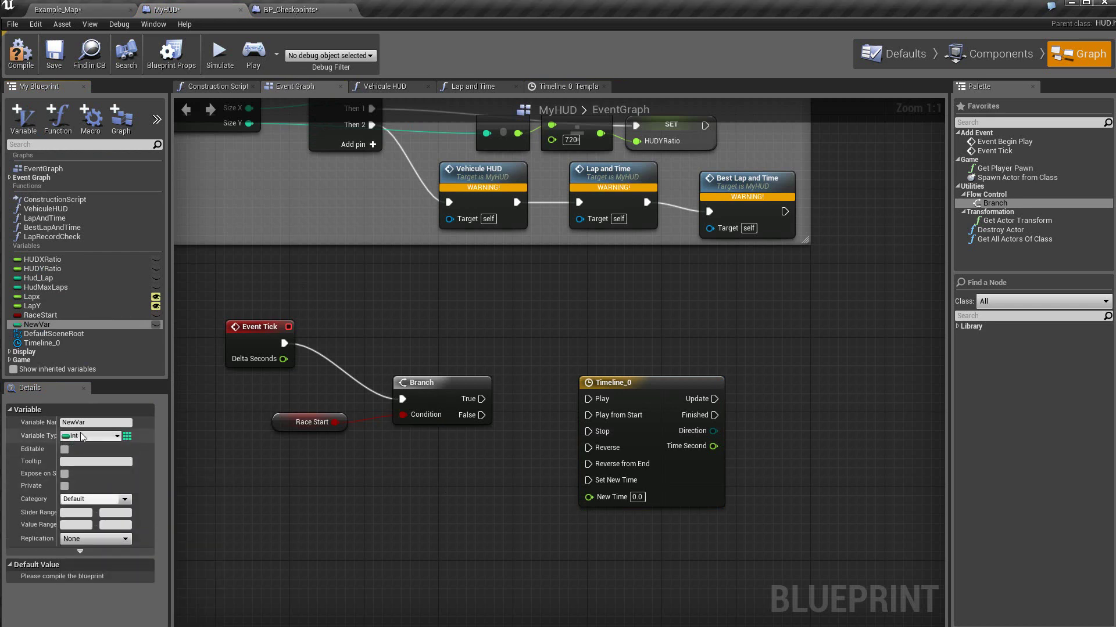
pyautogui.click(96, 423)
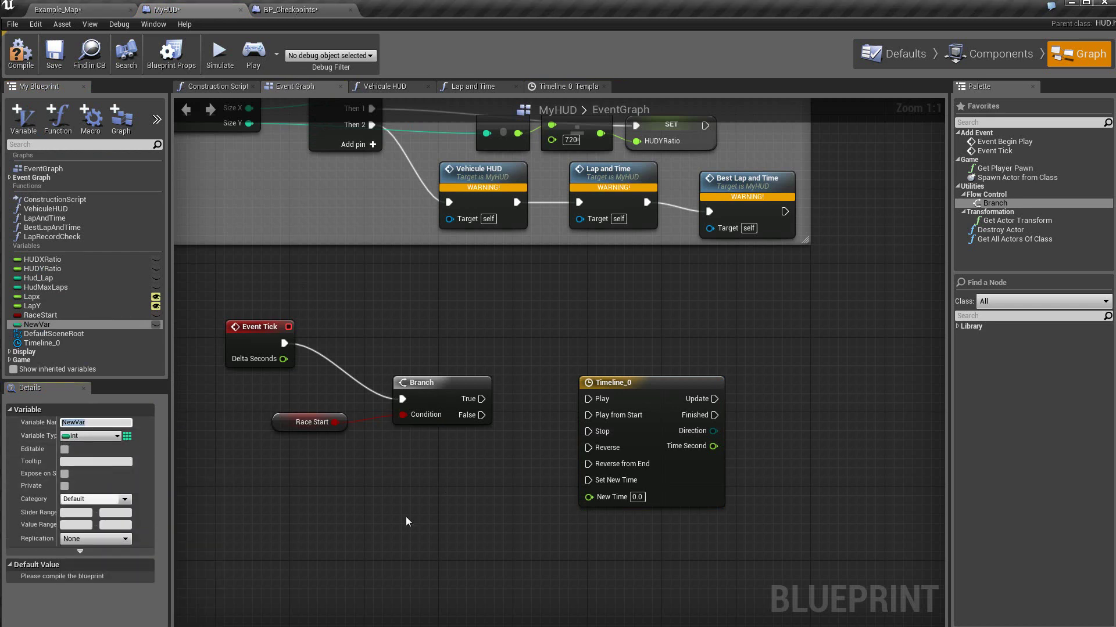
pyautogui.write('Second')
pyautogui.press('Return')
# - Add another variable and rename it Minute
pyautogui.click(23, 118)
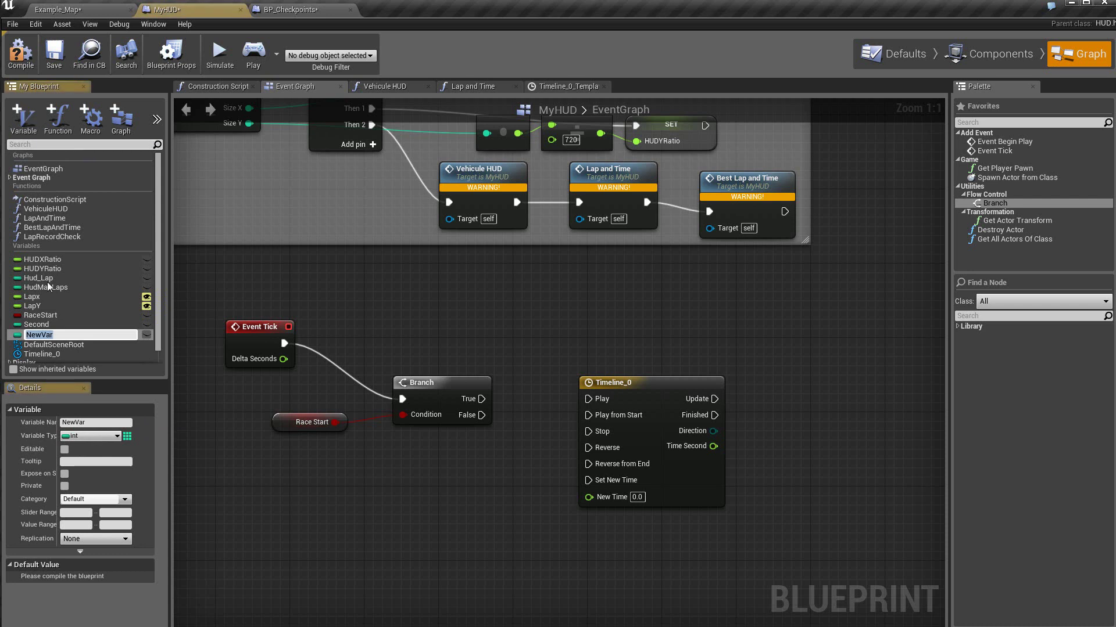
pyautogui.click(87, 422)
pyautogui.write('Minute')
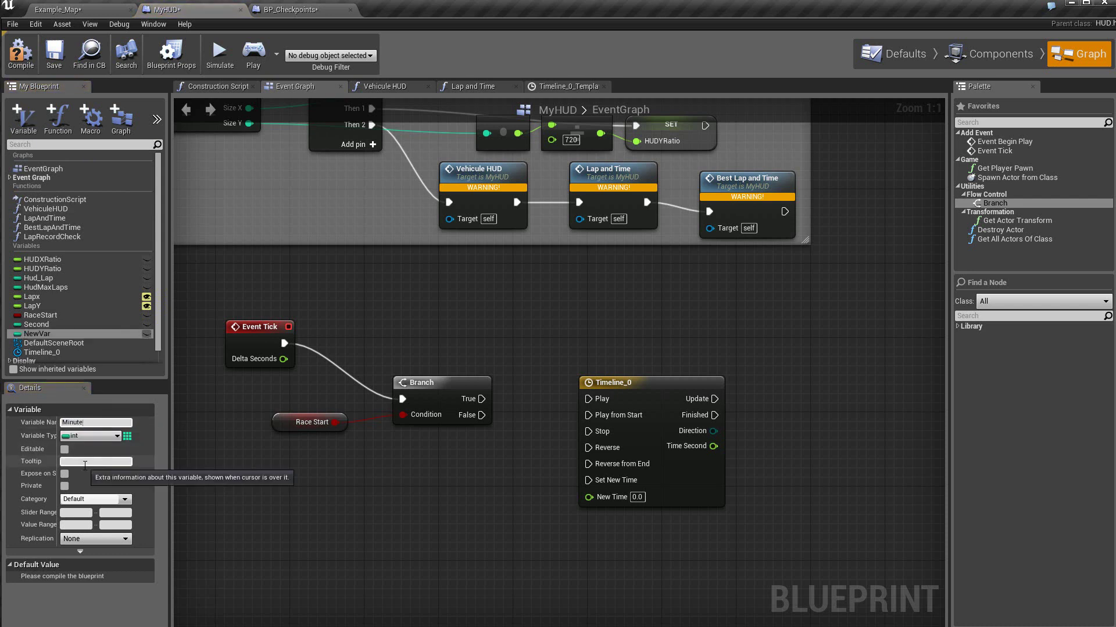
pyautogui.press('Return')
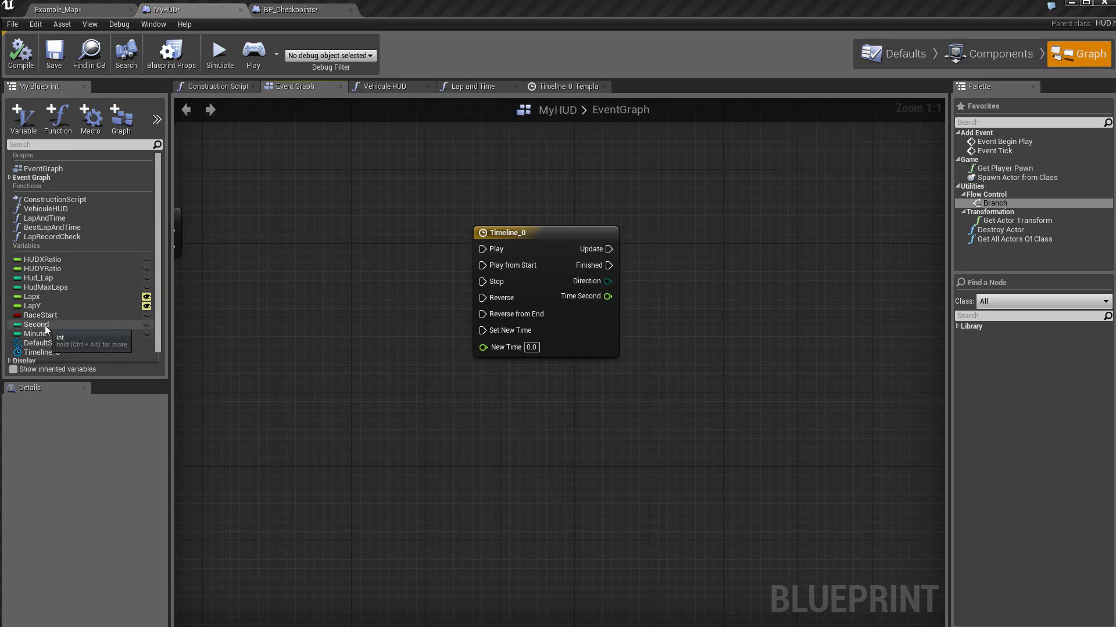
# - Run a Set Second node on Timeline_0 Update, fed by Floor of Time Second
pyautogui.moveTo(44, 326); pyautogui.dragTo(747, 258)
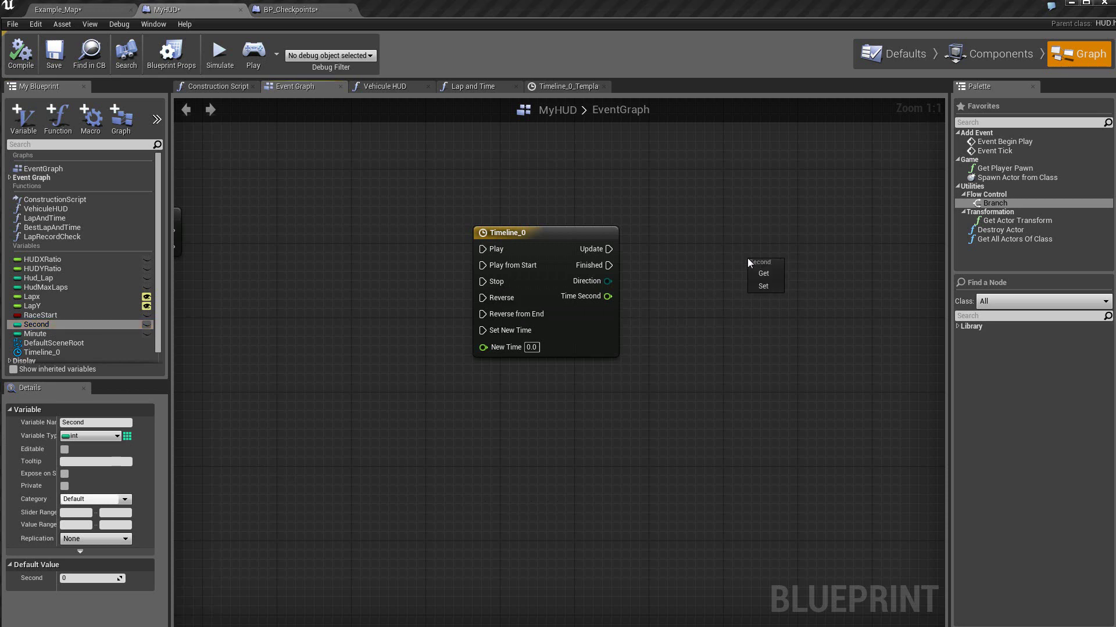
pyautogui.click(764, 286)
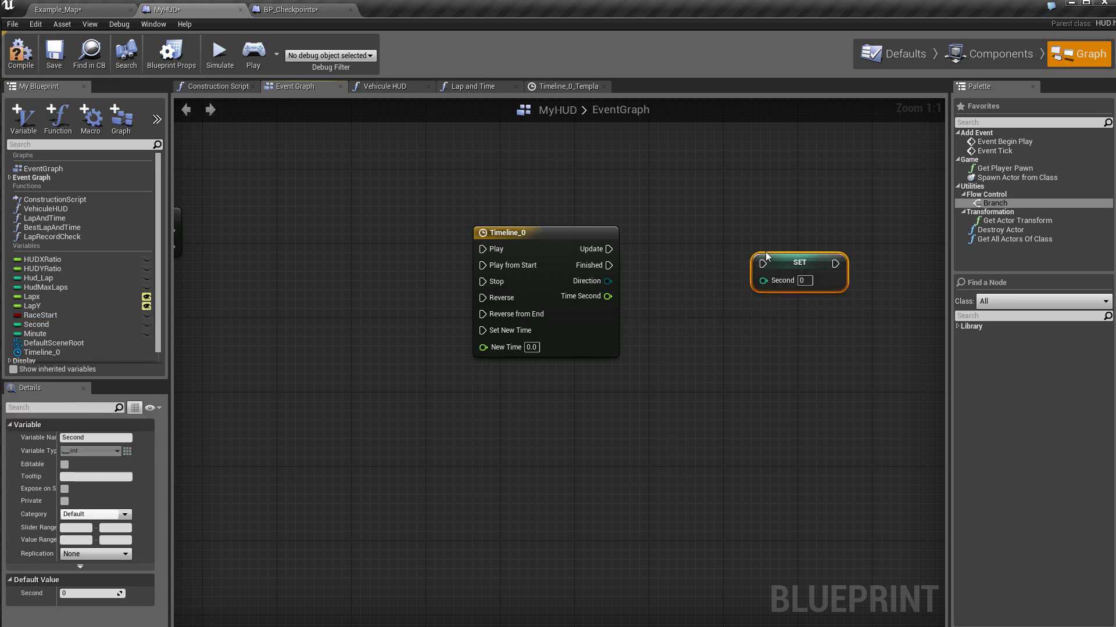
pyautogui.moveTo(766, 256); pyautogui.dragTo(720, 238)
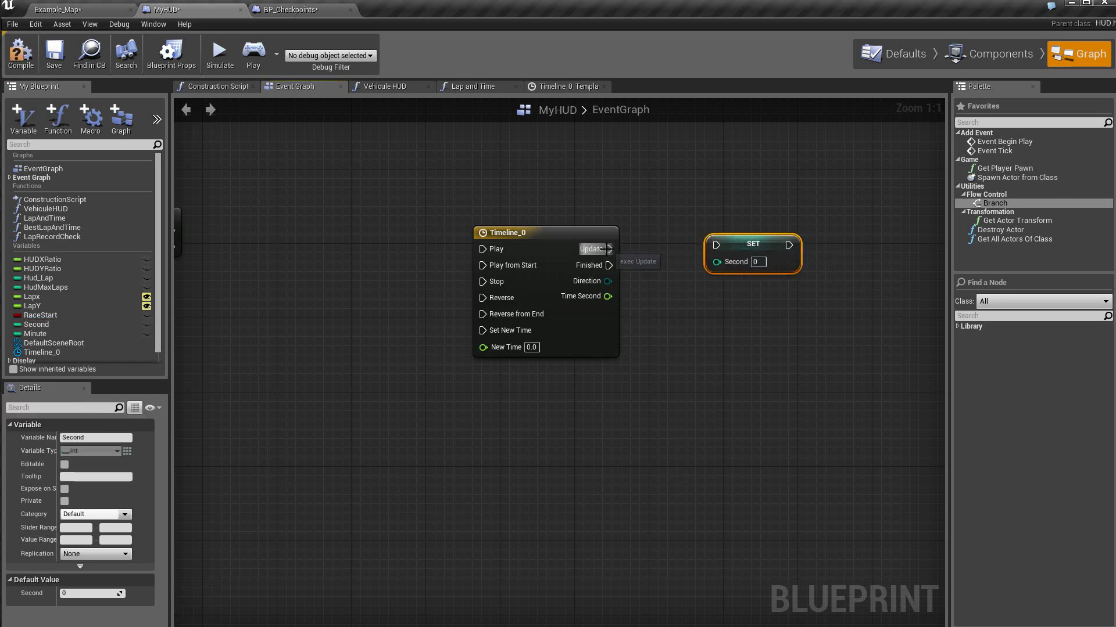
pyautogui.moveTo(606, 249); pyautogui.dragTo(717, 249)
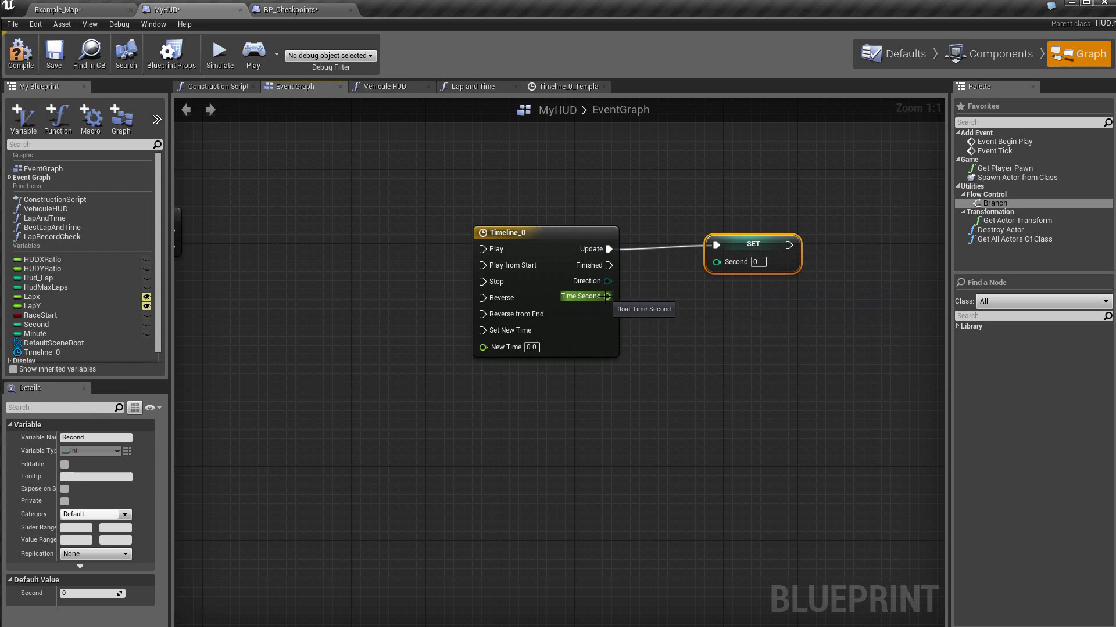
pyautogui.moveTo(607, 296); pyautogui.dragTo(814, 245)
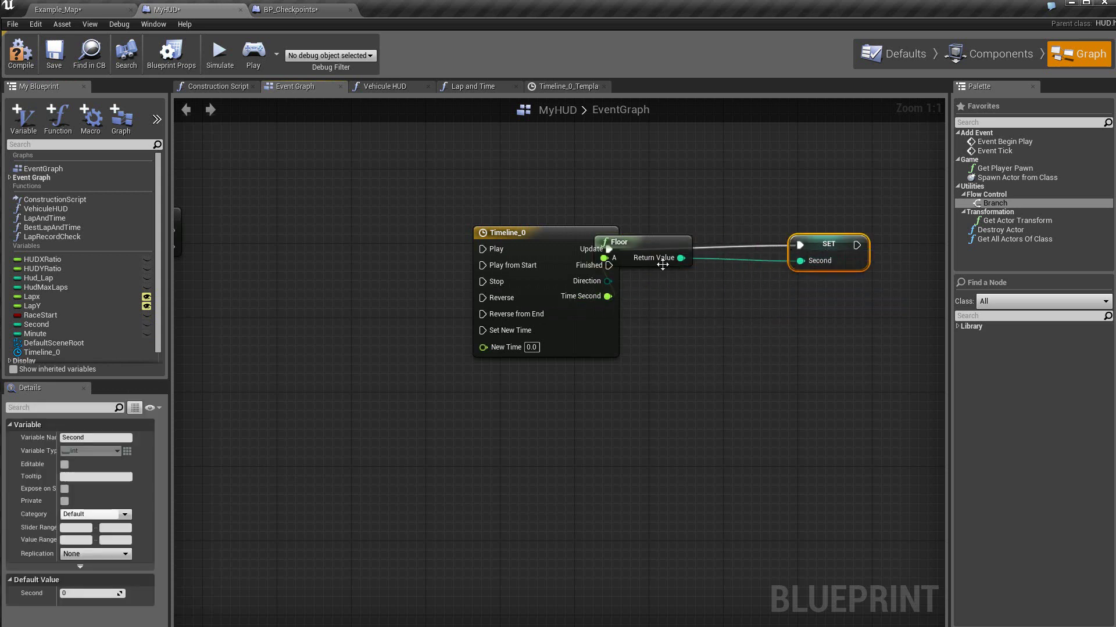
pyautogui.moveTo(663, 259)
pyautogui.mouseDown()
pyautogui.moveTo(682, 287)
pyautogui.moveTo(729, 300)
pyautogui.mouseUp()
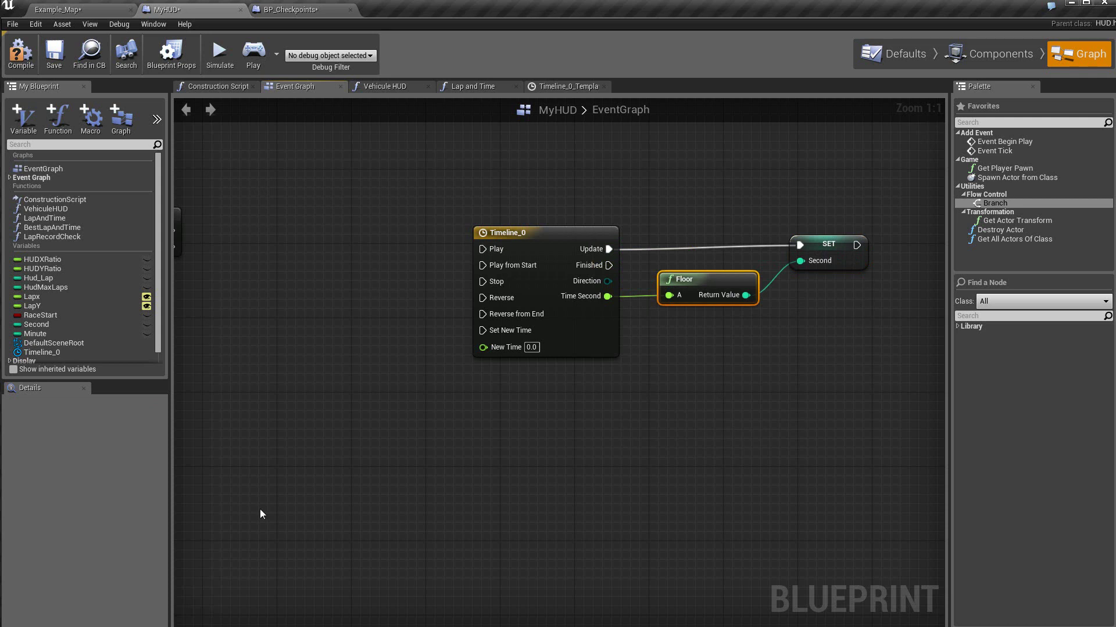
# - Add a Set Minute node driven by Timeline_0's Finished pin, and drop in another Minute variable
pyautogui.click(37, 333)
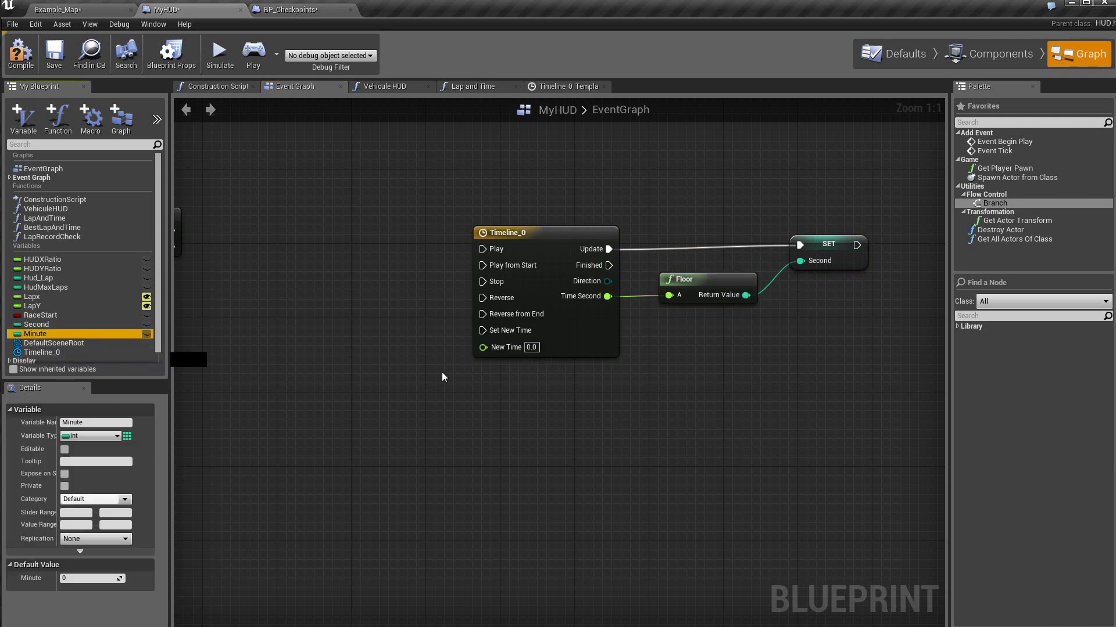
pyautogui.moveTo(441, 376); pyautogui.dragTo(719, 368)
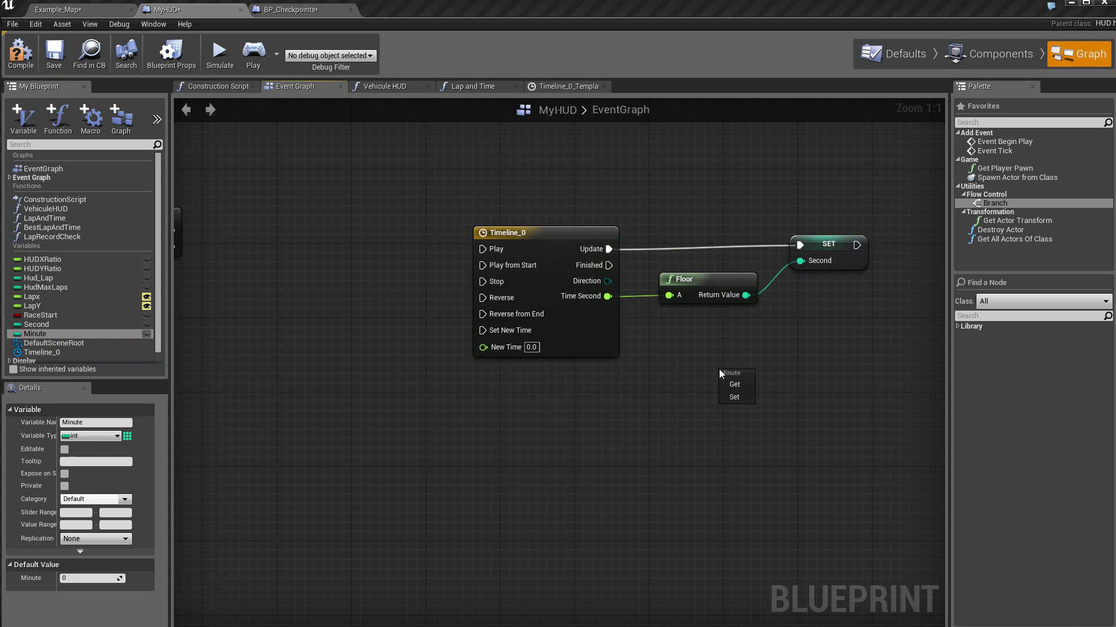
pyautogui.click(726, 399)
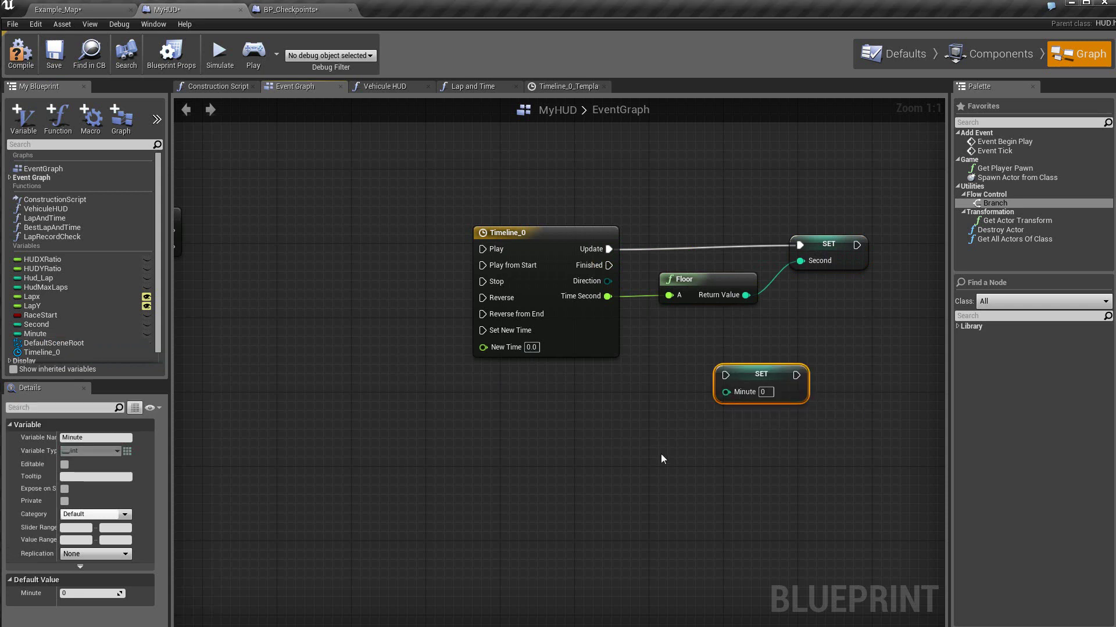
pyautogui.moveTo(612, 265); pyautogui.dragTo(726, 380)
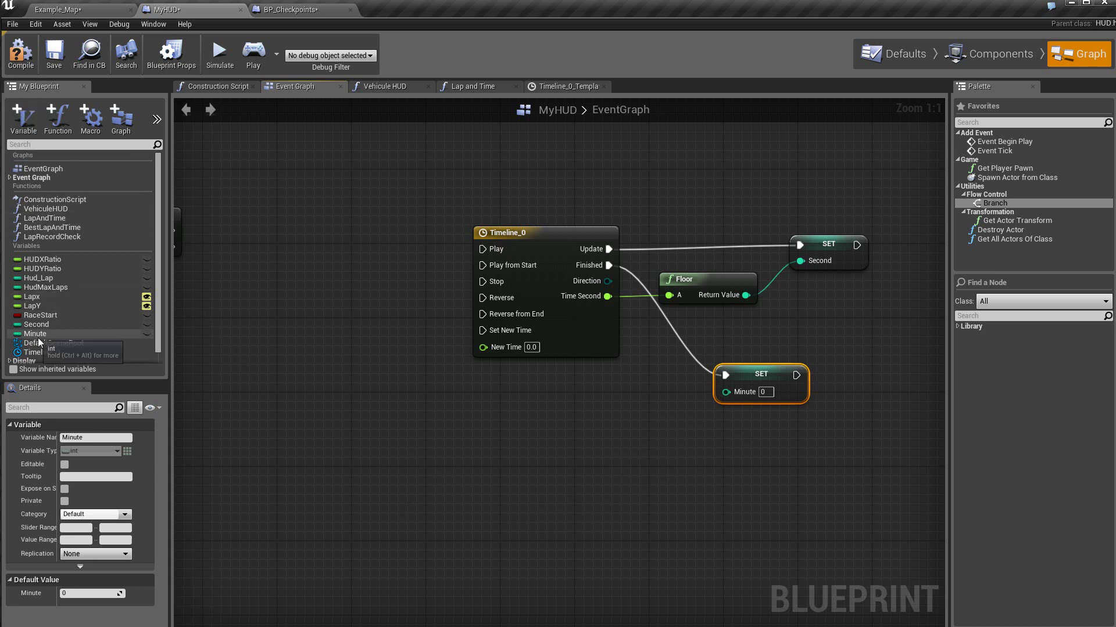
pyautogui.moveTo(39, 342)
pyautogui.keyDown('ctrl'); pyautogui.mouseDown()
pyautogui.moveTo(537, 400)
pyautogui.moveTo(570, 429)
pyautogui.mouseUp(); pyautogui.keyUp('ctrl')
# - Feed Minute + 1 into Set Minute and loop it back to restart Timeline_0
pyautogui.click(597, 448)
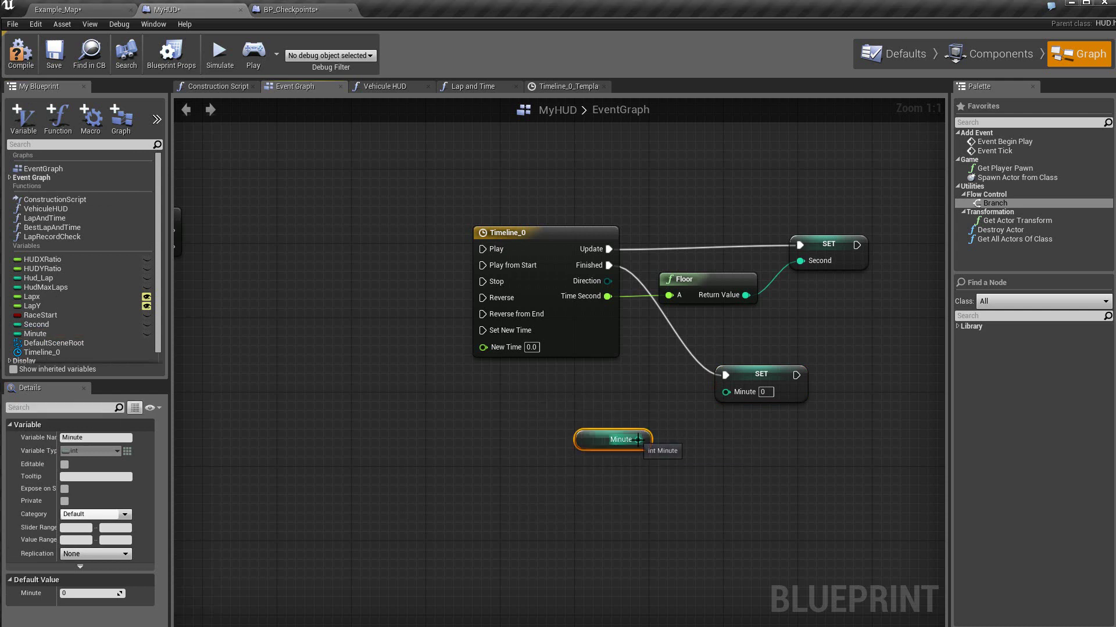
pyautogui.moveTo(638, 440); pyautogui.dragTo(695, 449)
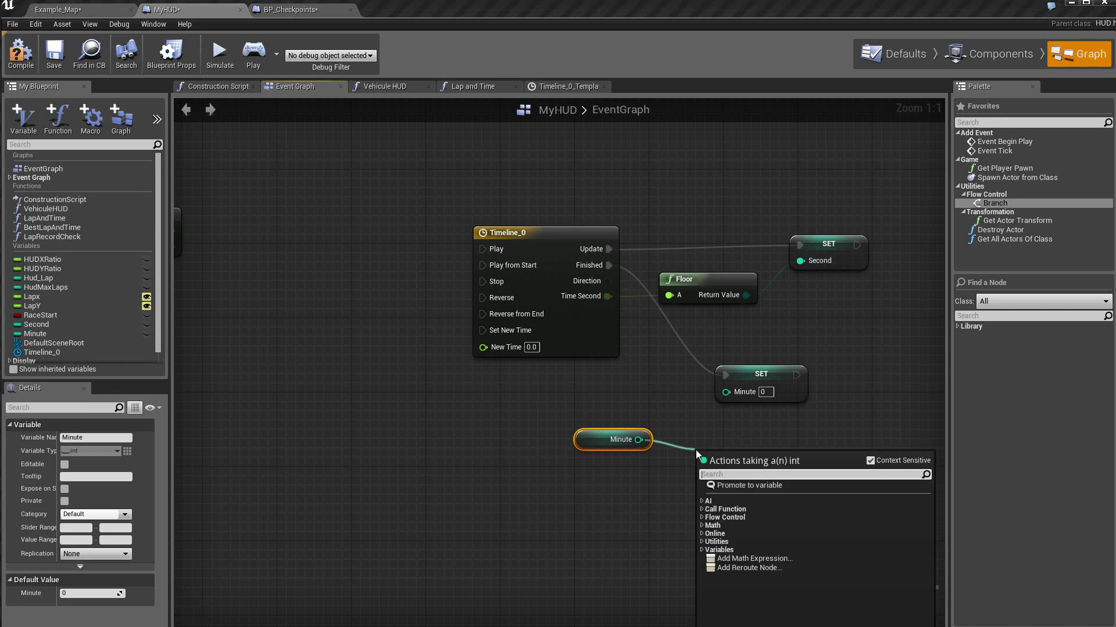
pyautogui.write('+')
pyautogui.click(741, 511)
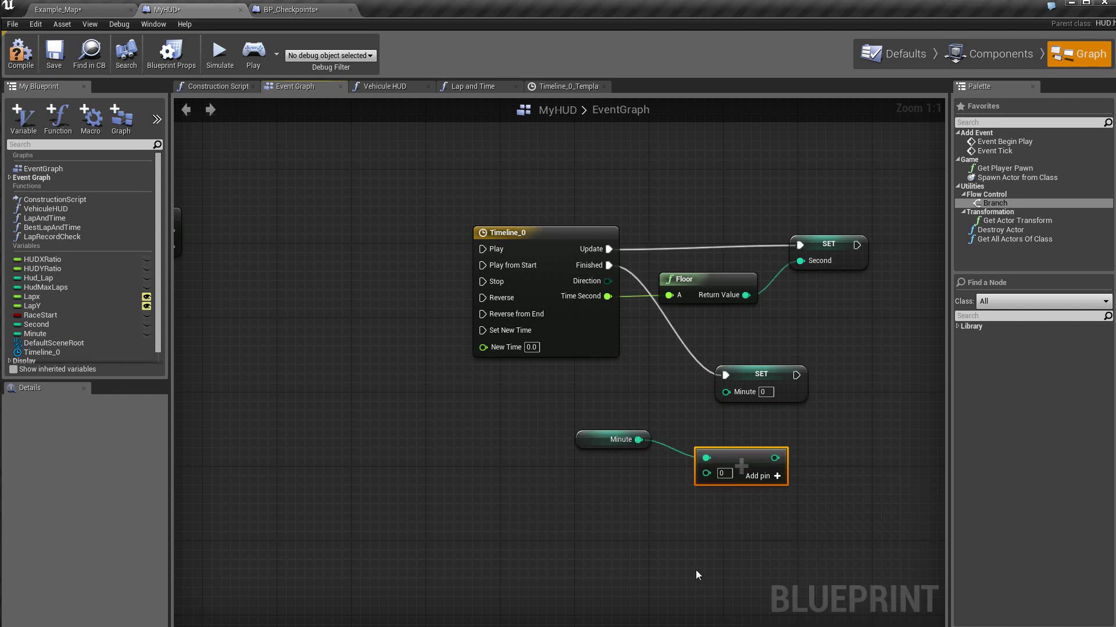
pyautogui.click(724, 473)
pyautogui.write('1')
pyautogui.moveTo(768, 461)
pyautogui.mouseDown()
pyautogui.moveTo(744, 463)
pyautogui.moveTo(763, 463)
pyautogui.moveTo(727, 400)
pyautogui.mouseUp()
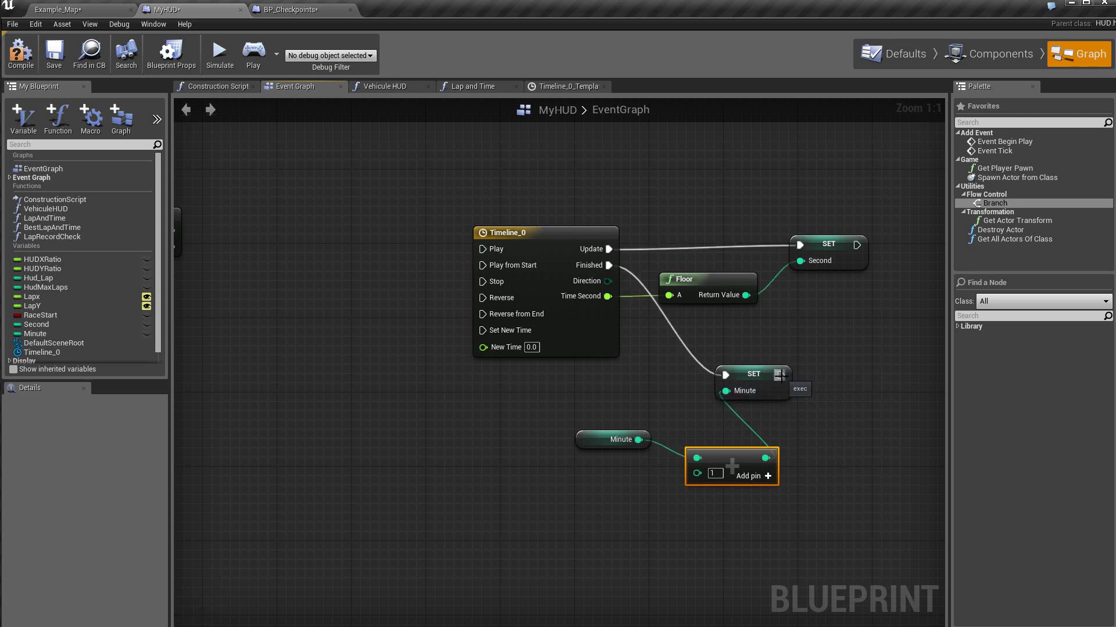
pyautogui.moveTo(781, 374)
pyautogui.mouseDown()
pyautogui.moveTo(647, 183)
pyautogui.moveTo(485, 265)
pyautogui.mouseUp()
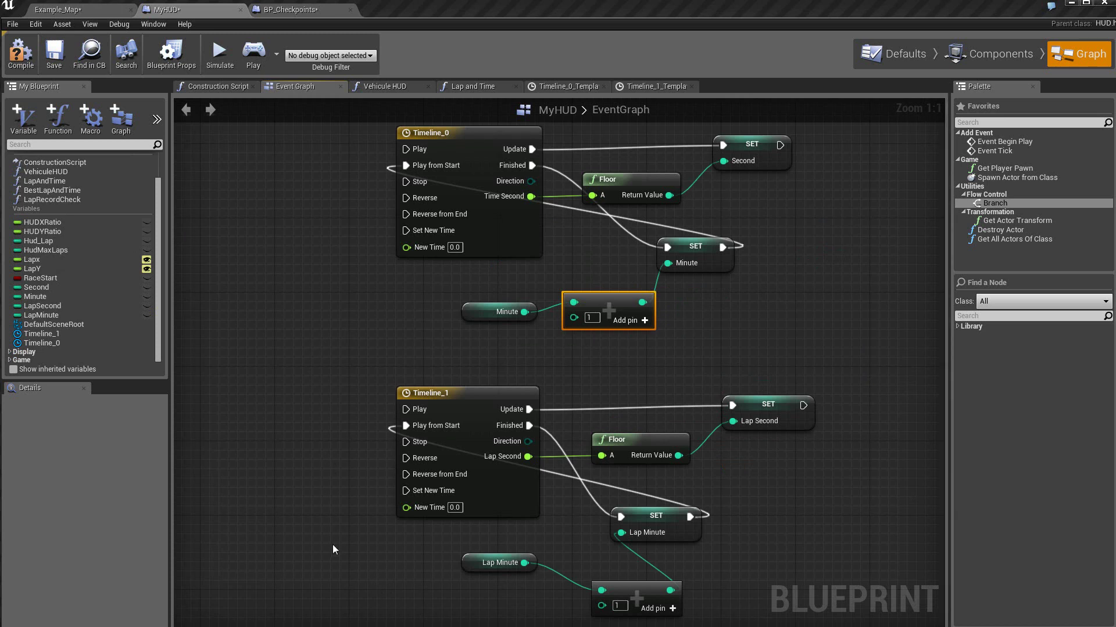
# - Inspect the LapSecond and LapMinute variables
pyautogui.click(40, 306)
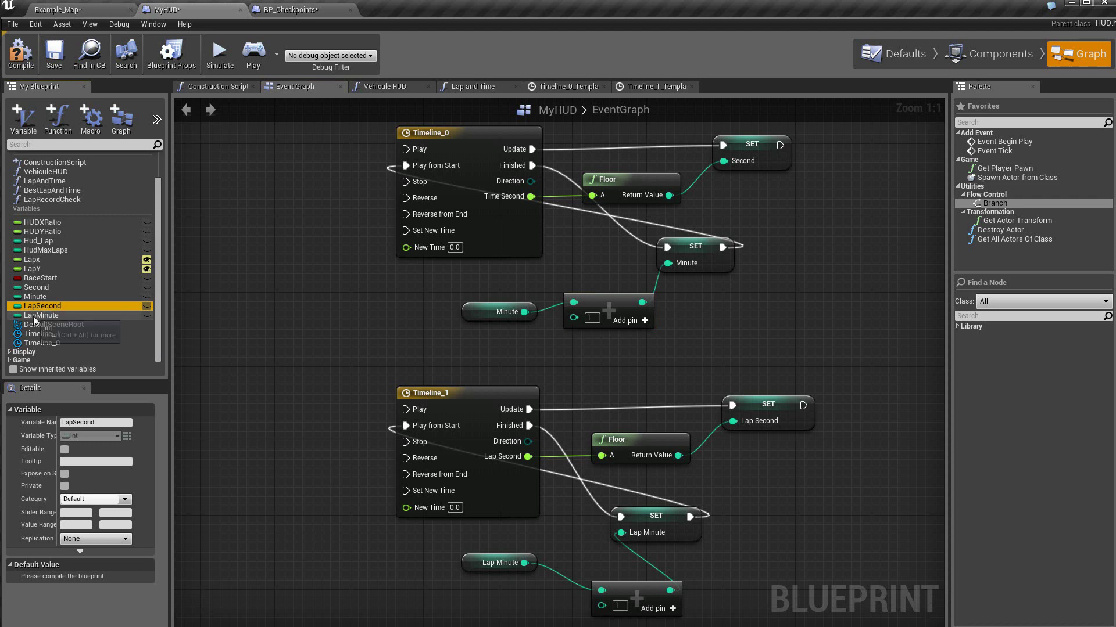
pyautogui.click(33, 317)
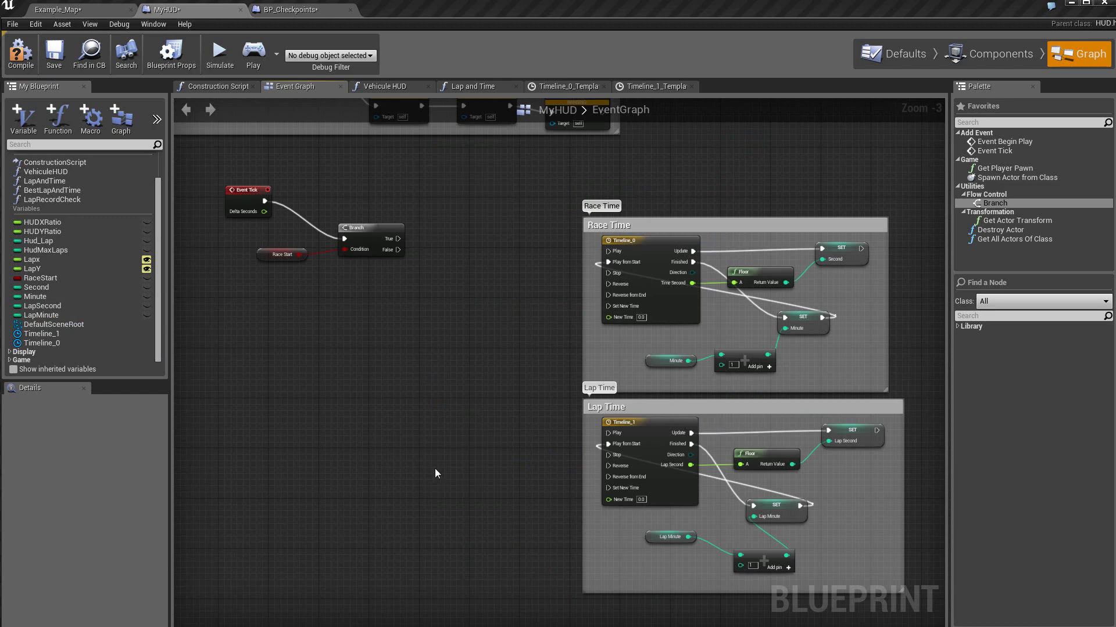
# - Add a Sequence on Branch True whose outputs play Timeline_0 and Timeline_1
pyautogui.moveTo(398, 238); pyautogui.dragTo(454, 312)
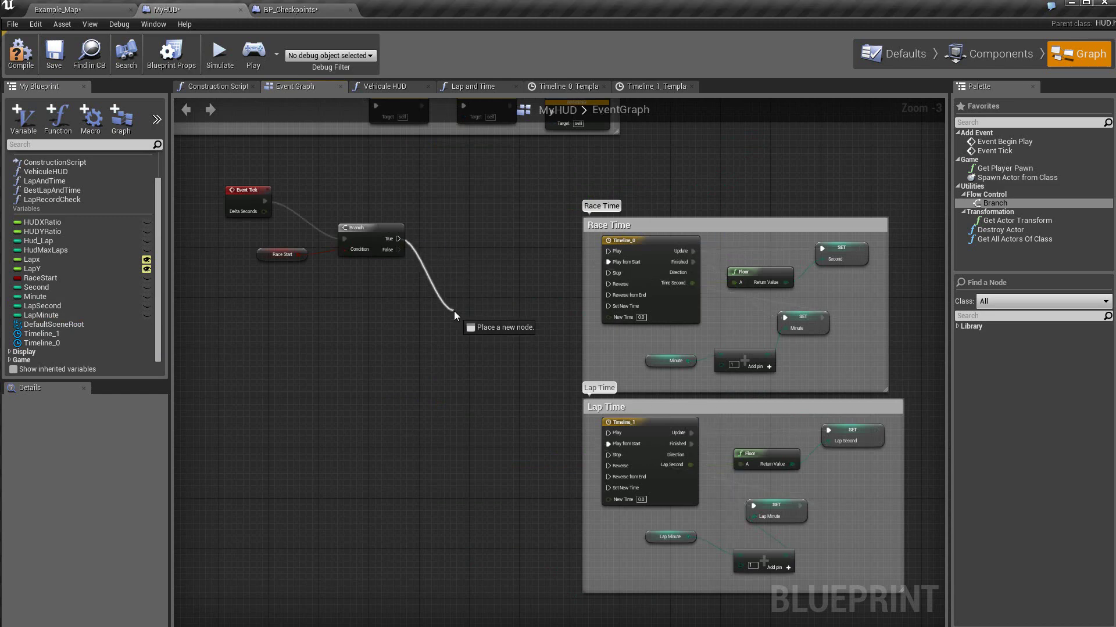
pyautogui.write('set race')
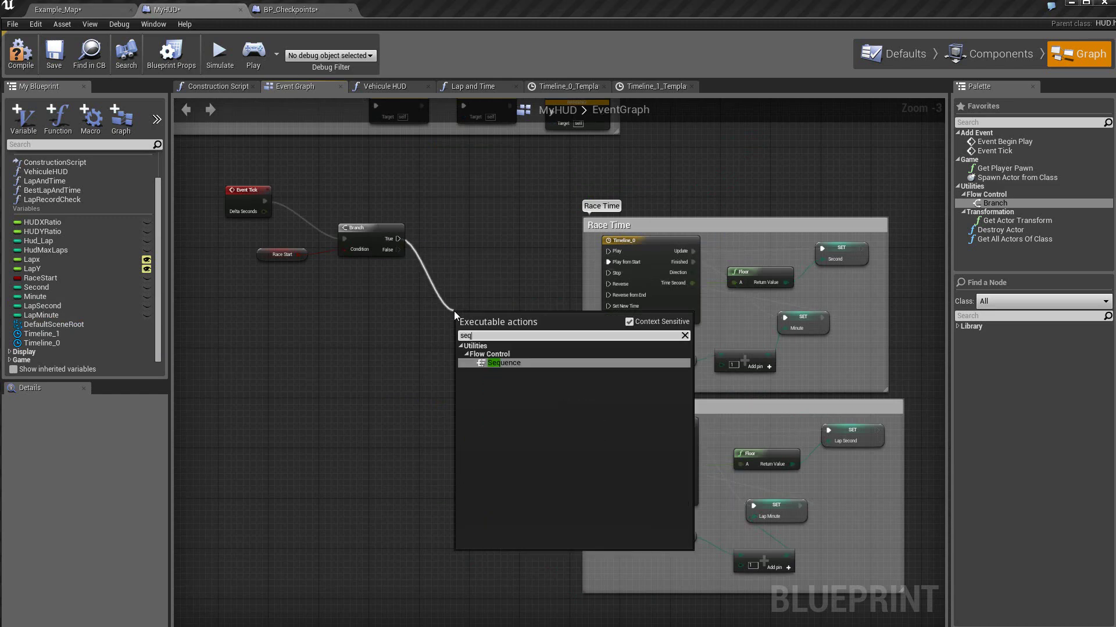
pyautogui.press('Escape')
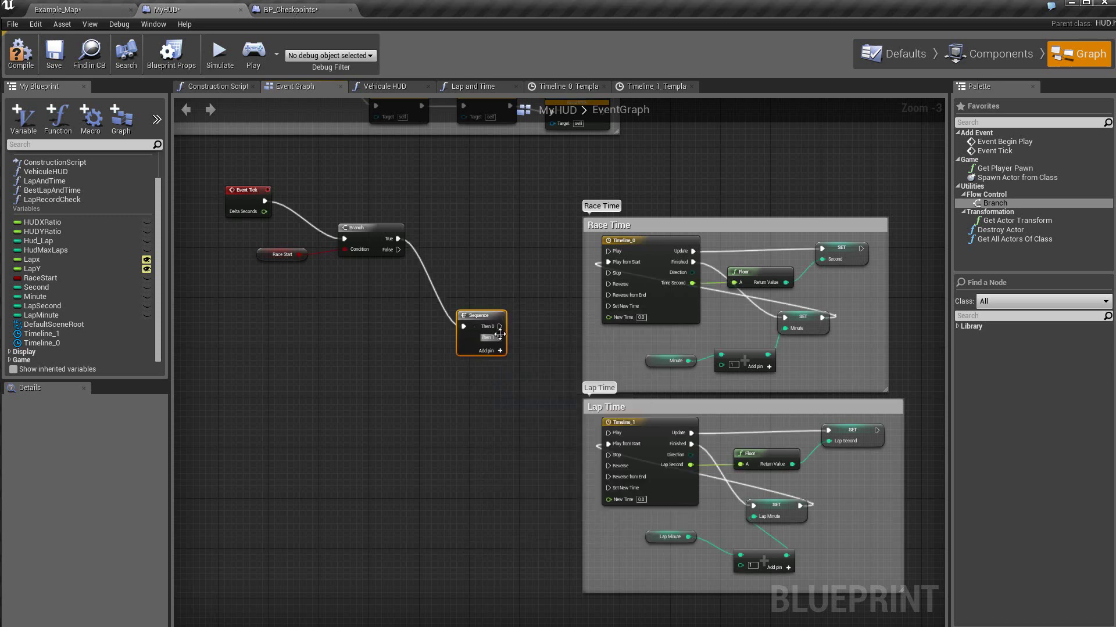
pyautogui.moveTo(498, 326); pyautogui.dragTo(611, 250)
pyautogui.moveTo(498, 338); pyautogui.dragTo(608, 433)
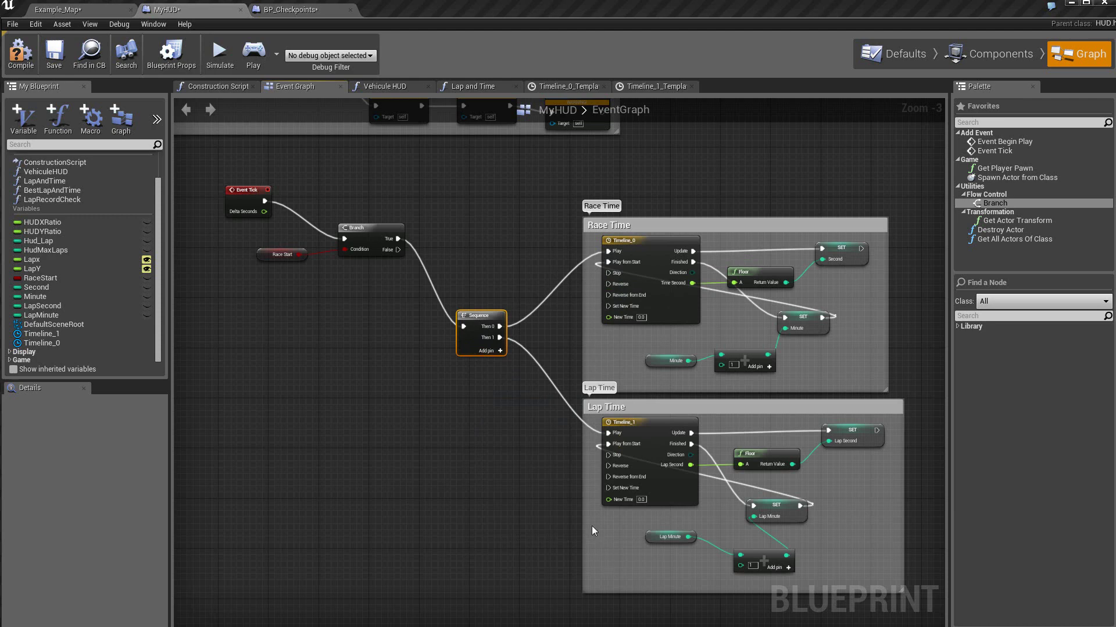
pyautogui.click(496, 88)
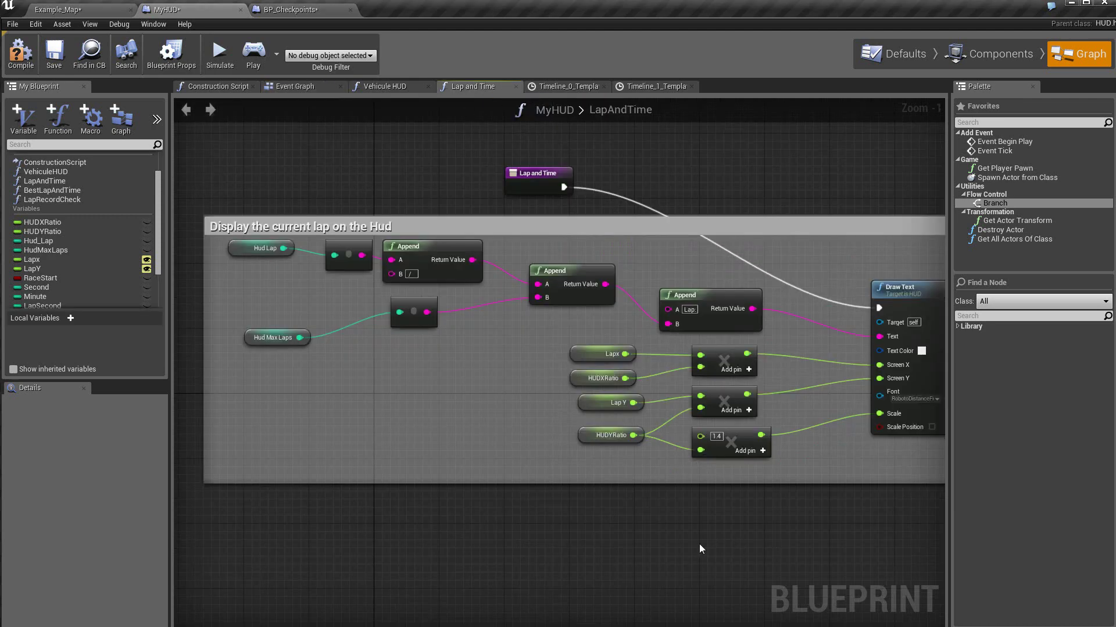
# - Place a Branch node that runs after the lap Draw Text
pyautogui.moveTo(699, 544); pyautogui.dragTo(427, 539, button='right')
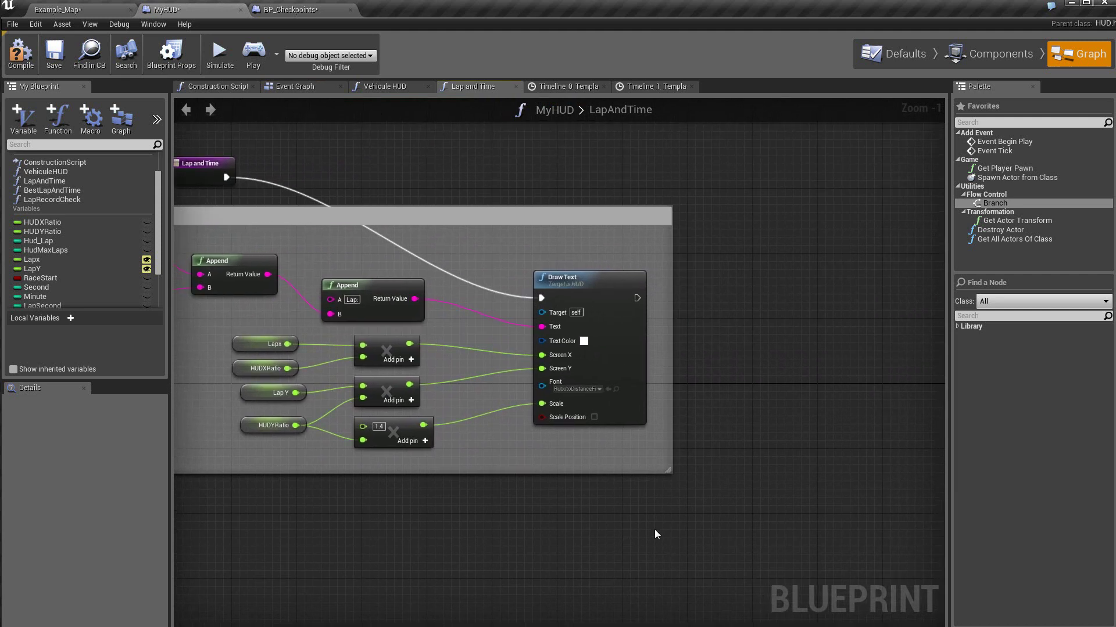
pyautogui.moveTo(506, 518); pyautogui.dragTo(366, 516, button='right')
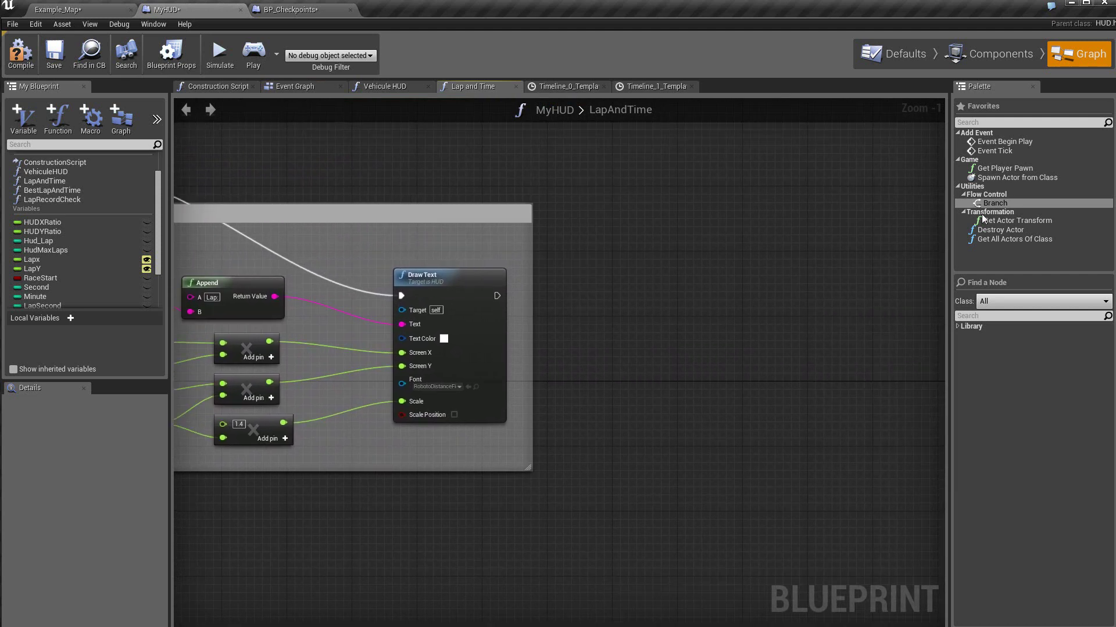
pyautogui.click(995, 203)
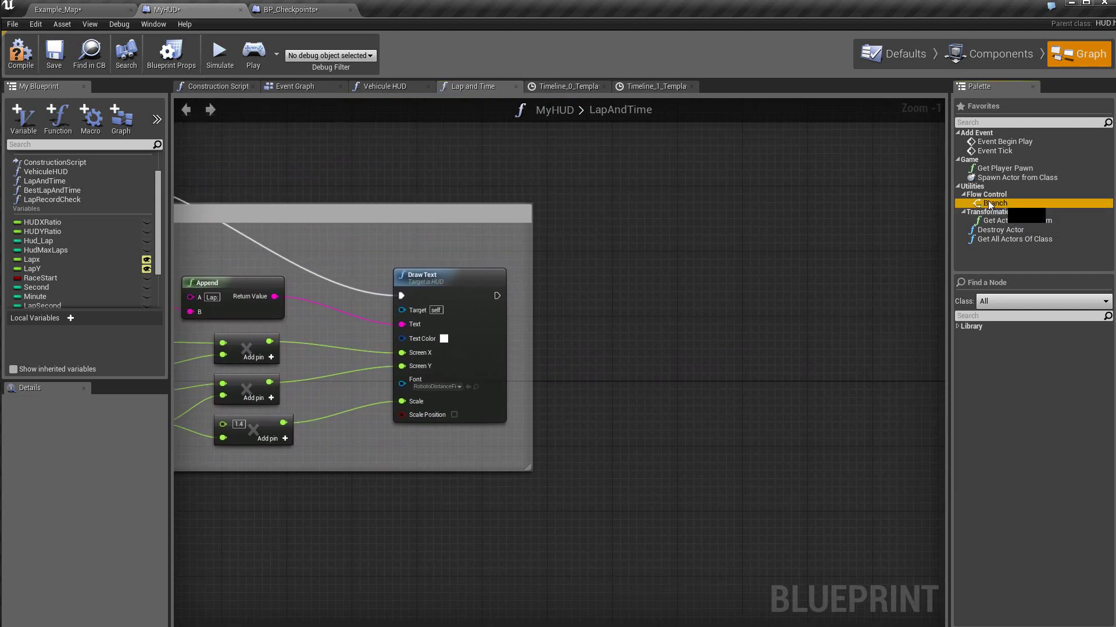
pyautogui.click(674, 299)
pyautogui.moveTo(497, 296)
pyautogui.mouseDown()
pyautogui.moveTo(687, 323)
pyautogui.moveTo(750, 306)
pyautogui.mouseUp()
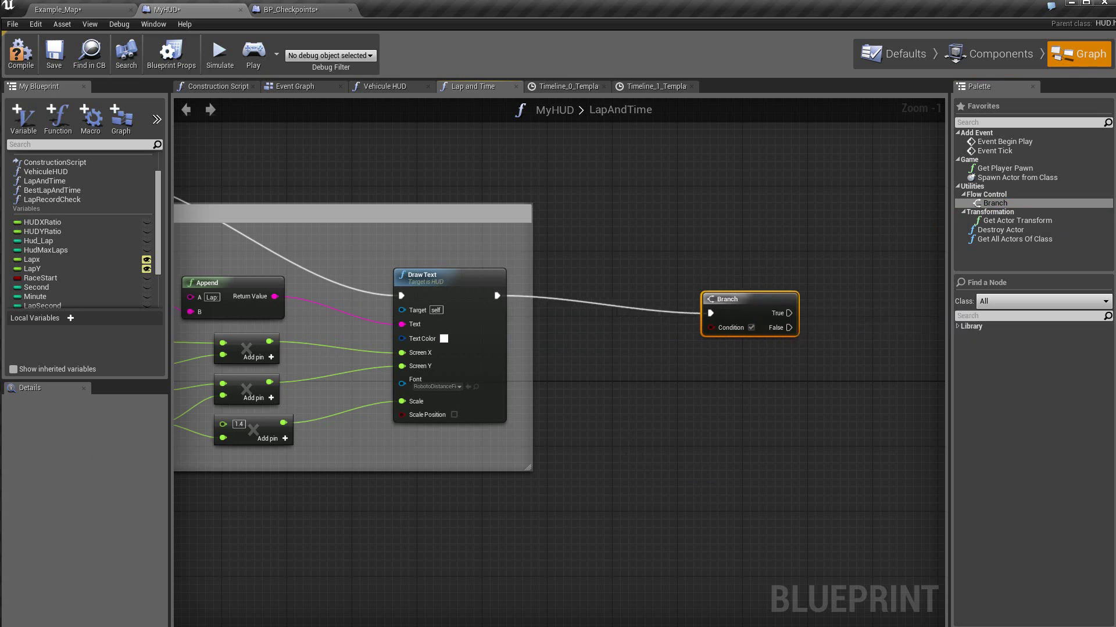
# - Drive the Branch condition with Second < 10
pyautogui.moveTo(36, 287); pyautogui.dragTo(575, 385)
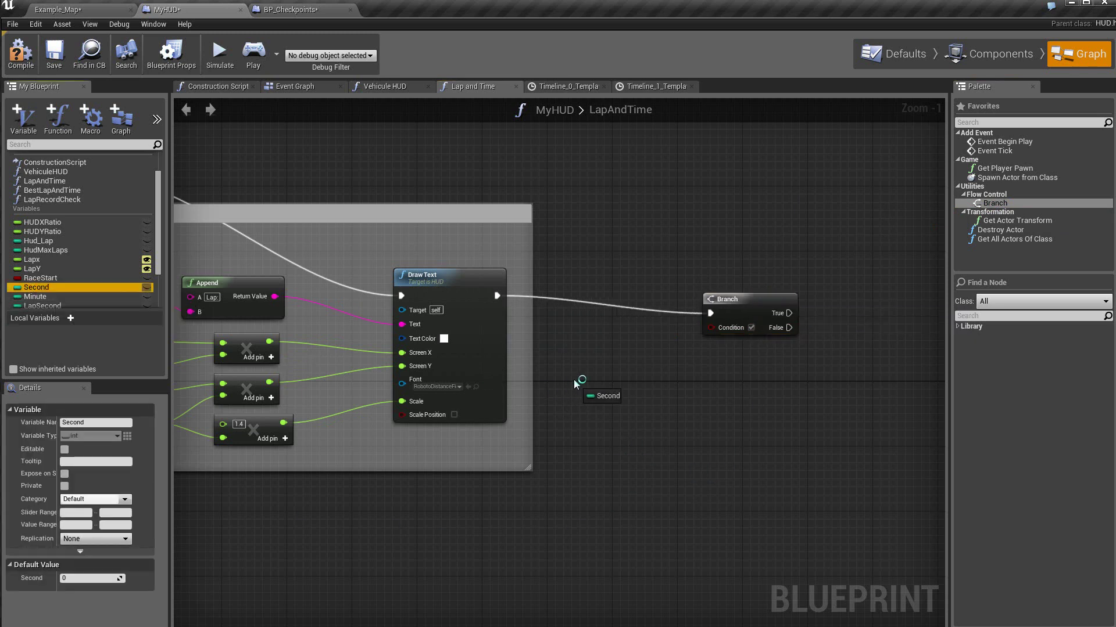
pyautogui.click(584, 396)
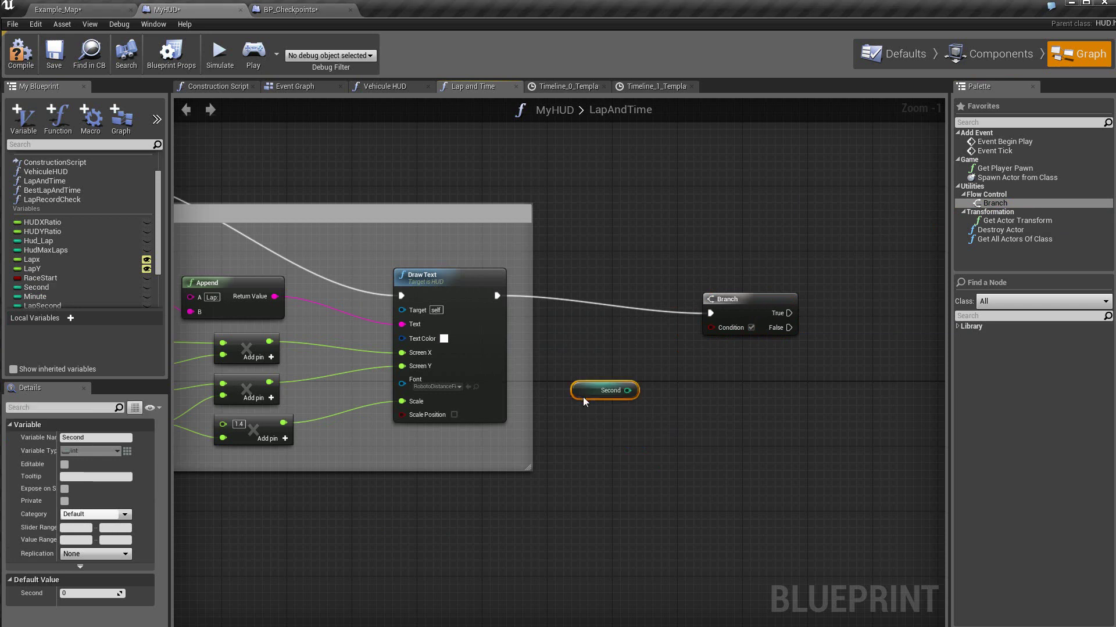
pyautogui.moveTo(629, 390); pyautogui.dragTo(689, 386)
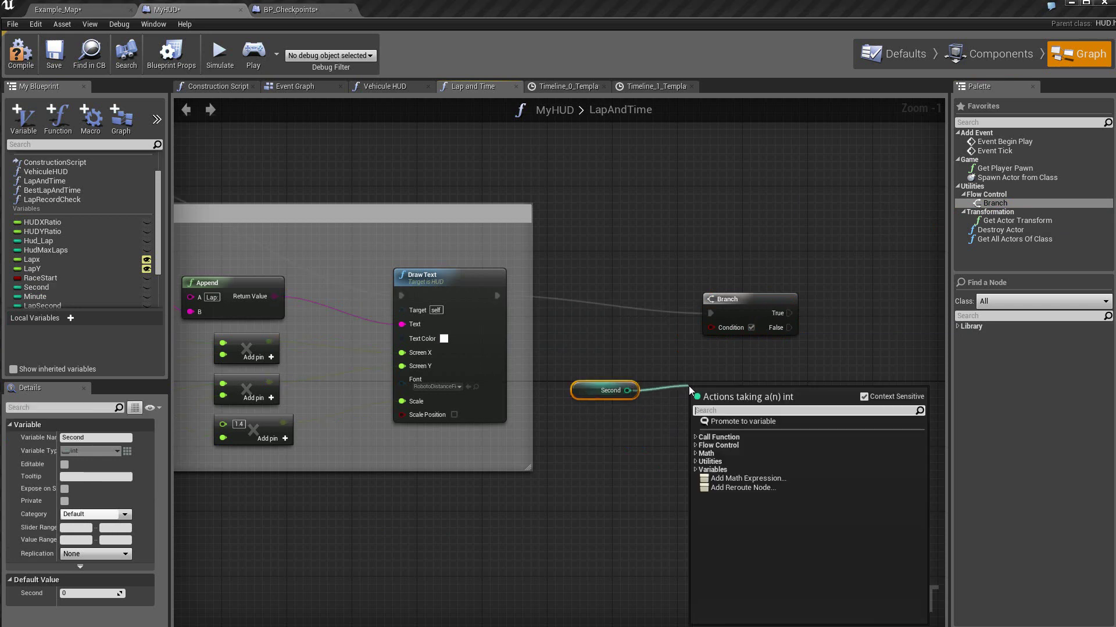
pyautogui.write('<')
pyautogui.click(754, 445)
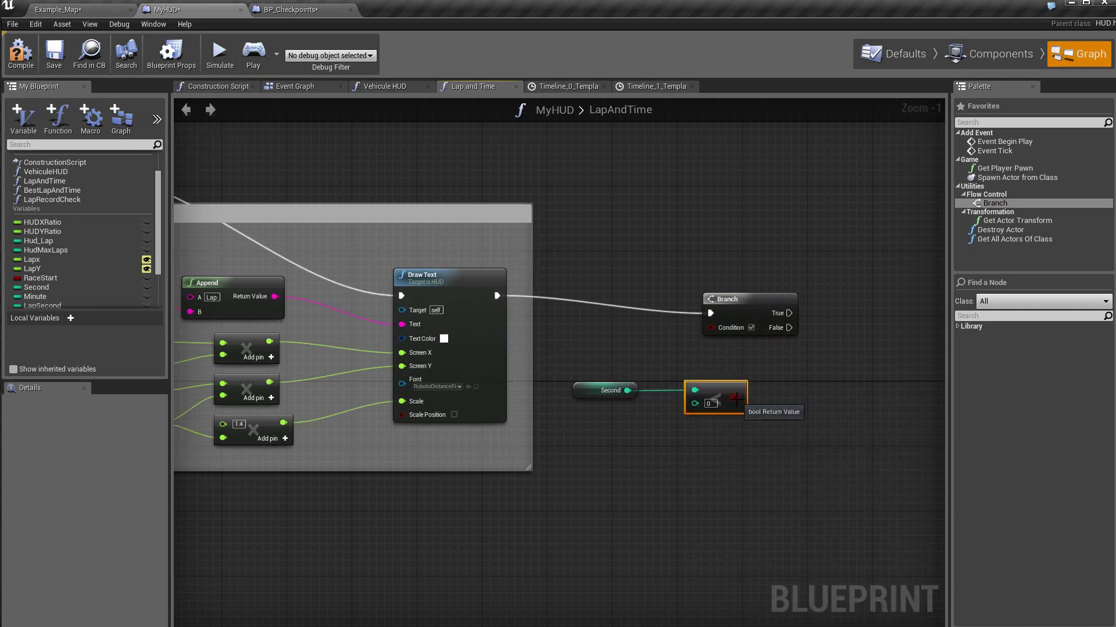
pyautogui.moveTo(737, 398); pyautogui.dragTo(709, 328)
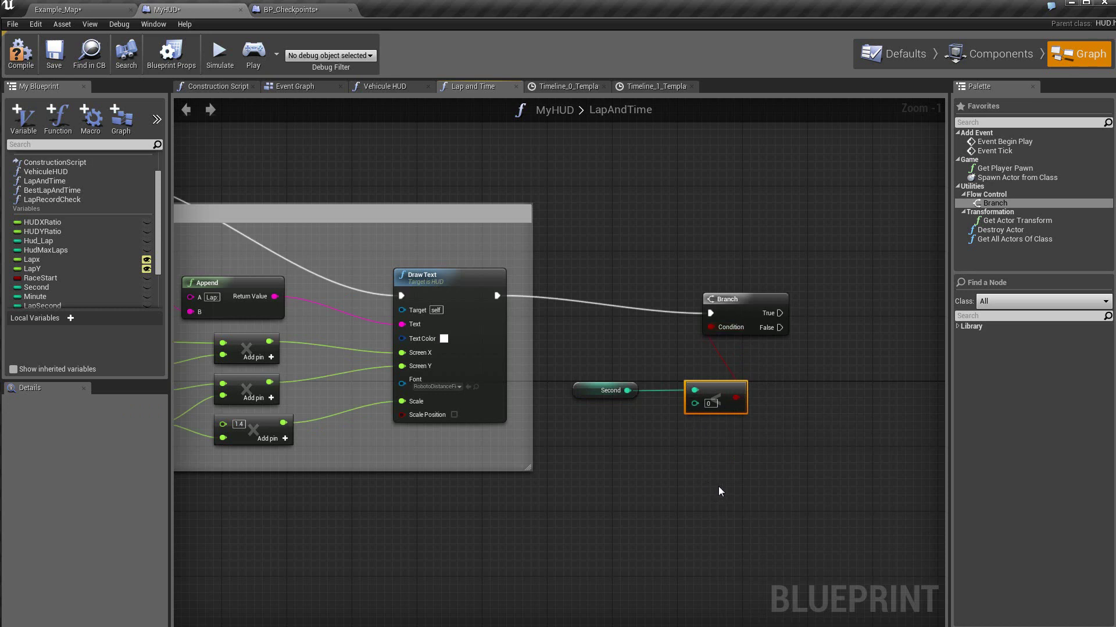
pyautogui.click(711, 403)
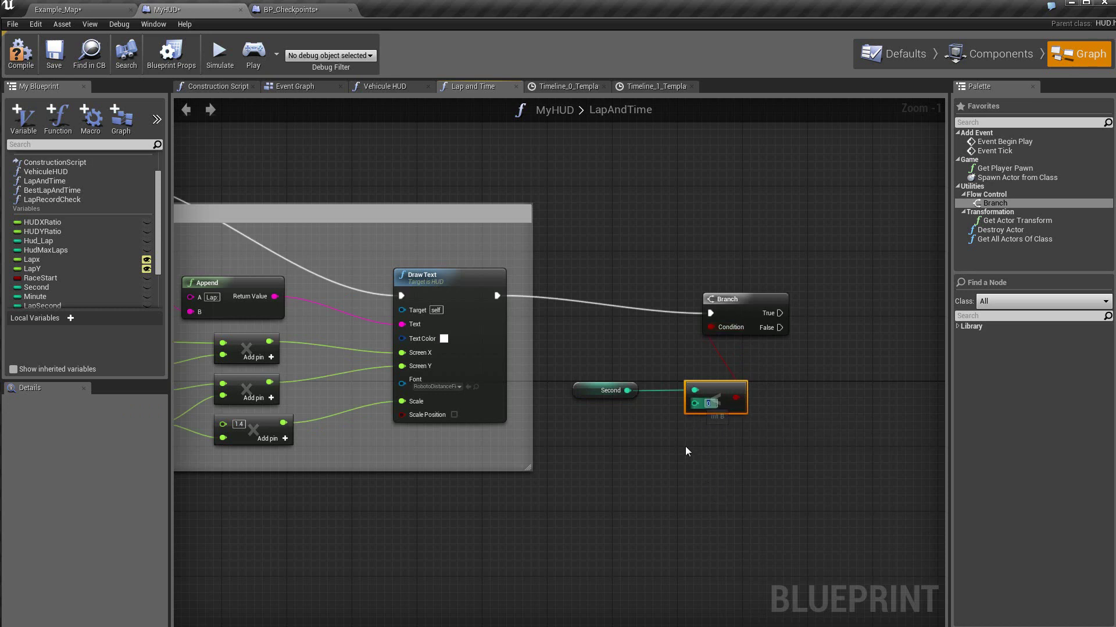
pyautogui.click(692, 484)
# - Select the lap text drawing nodes for copying
pyautogui.moveTo(223, 541); pyautogui.dragTo(373, 532, button='right')
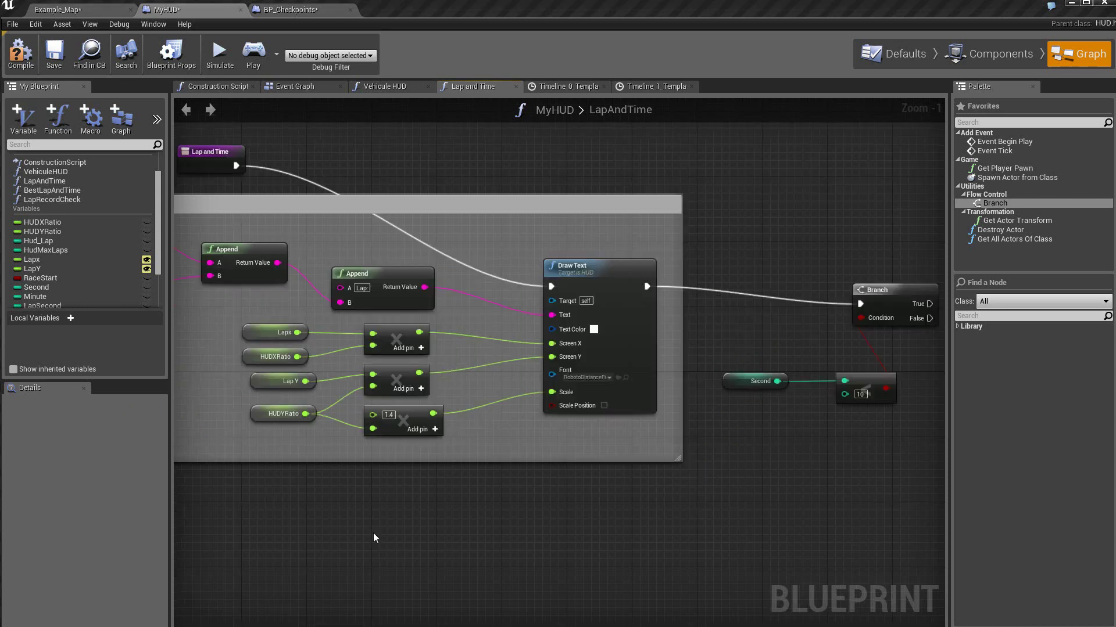
pyautogui.click(236, 213)
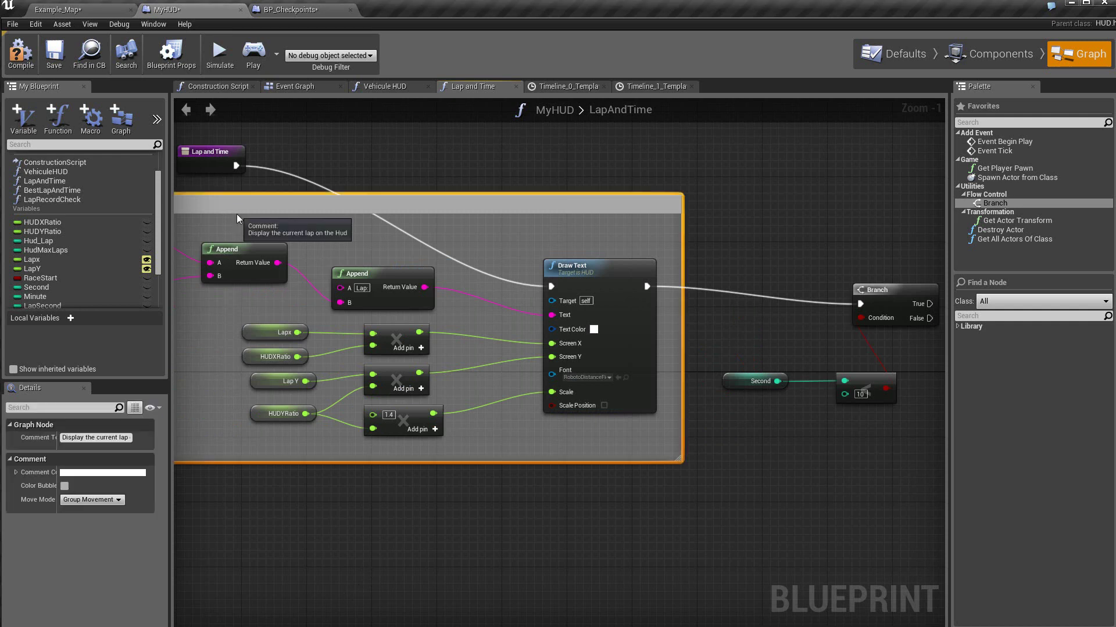
pyautogui.moveTo(246, 223)
pyautogui.mouseDown()
pyautogui.moveTo(518, 416)
pyautogui.moveTo(601, 434)
pyautogui.mouseUp()
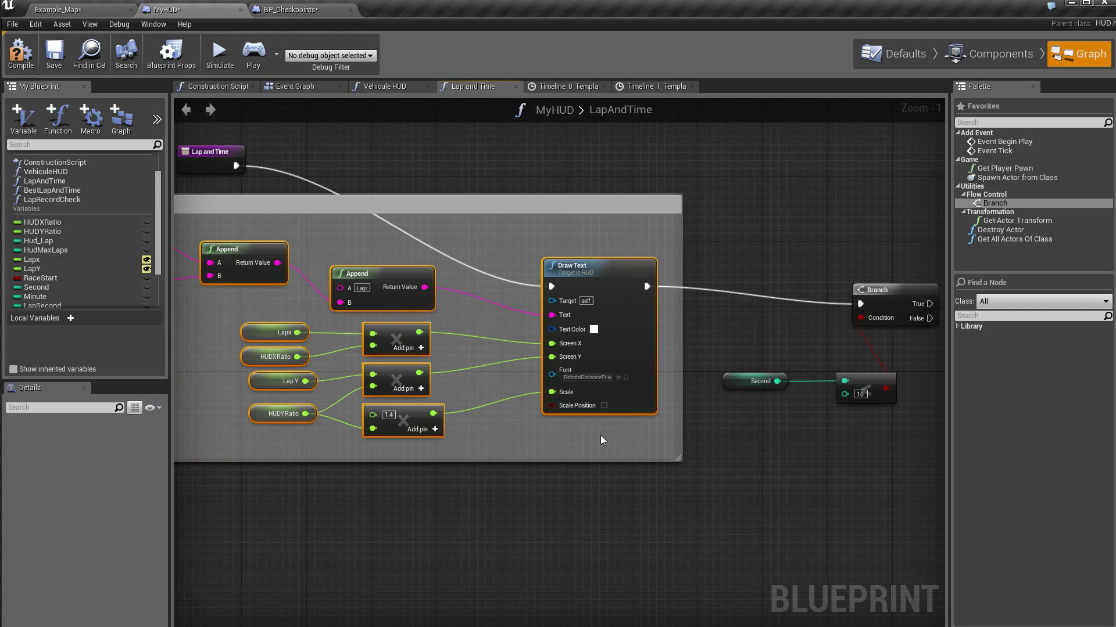
pyautogui.moveTo(834, 444); pyautogui.dragTo(404, 528, button='right')
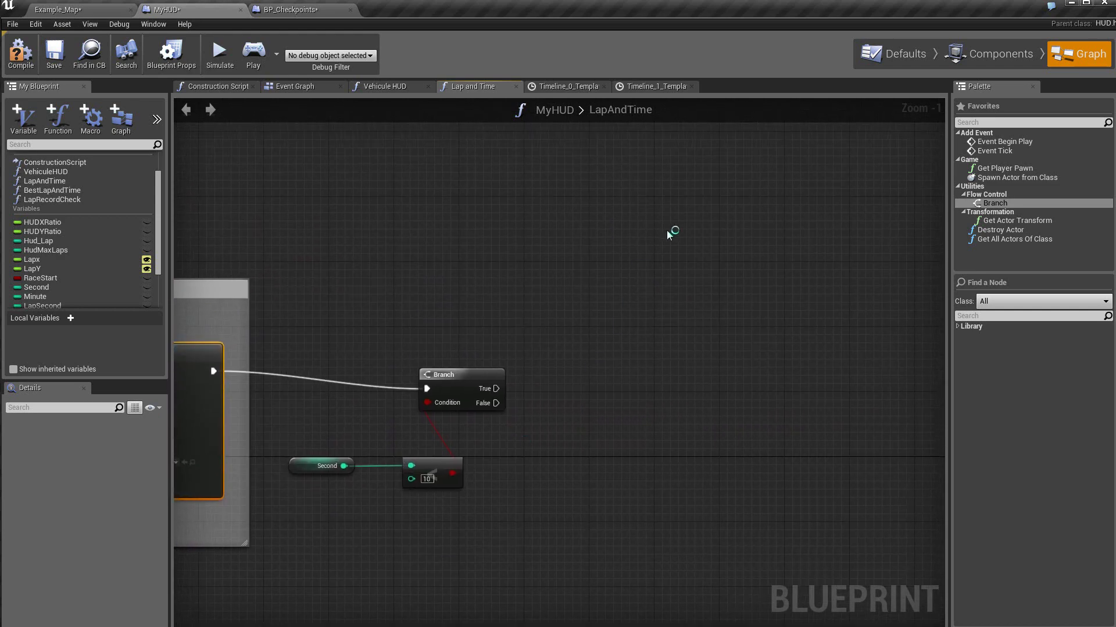
# - Paste the lap drawing nodes and wire Branch True to the new Draw Text
pyautogui.rightClick(708, 228)
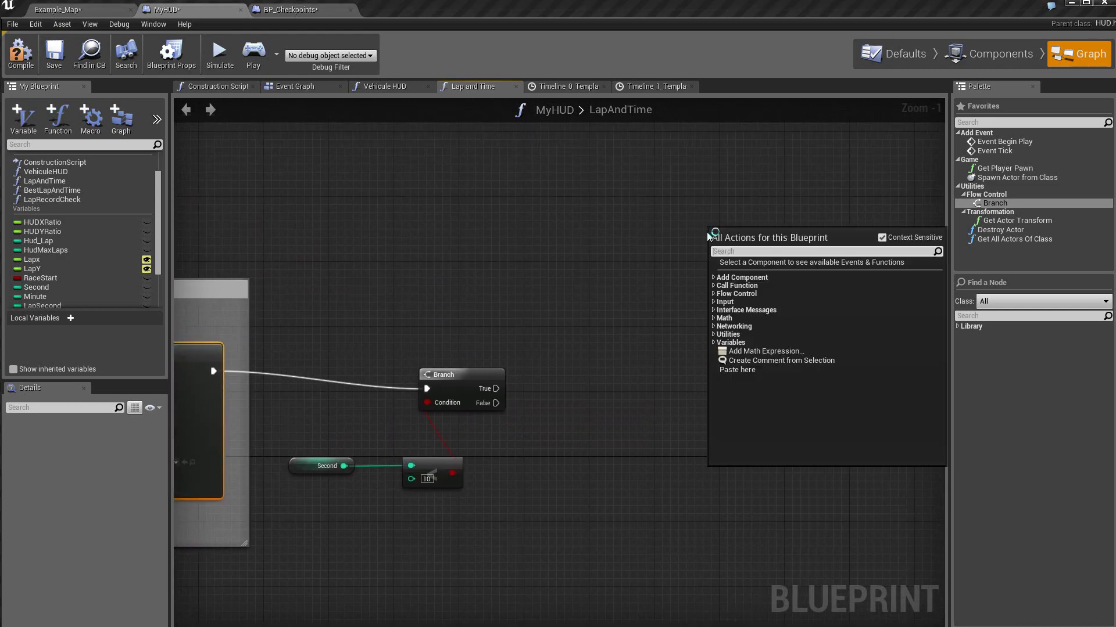
pyautogui.click(737, 370)
pyautogui.moveTo(742, 408); pyautogui.dragTo(641, 481, button='right')
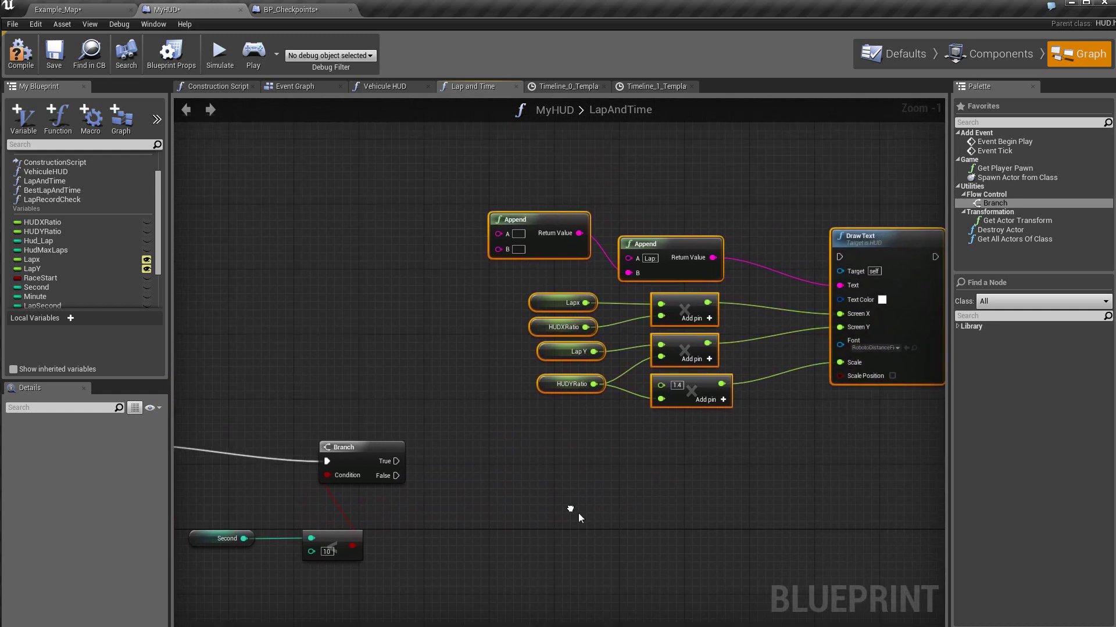
pyautogui.rightClick(577, 513)
pyautogui.click(529, 472)
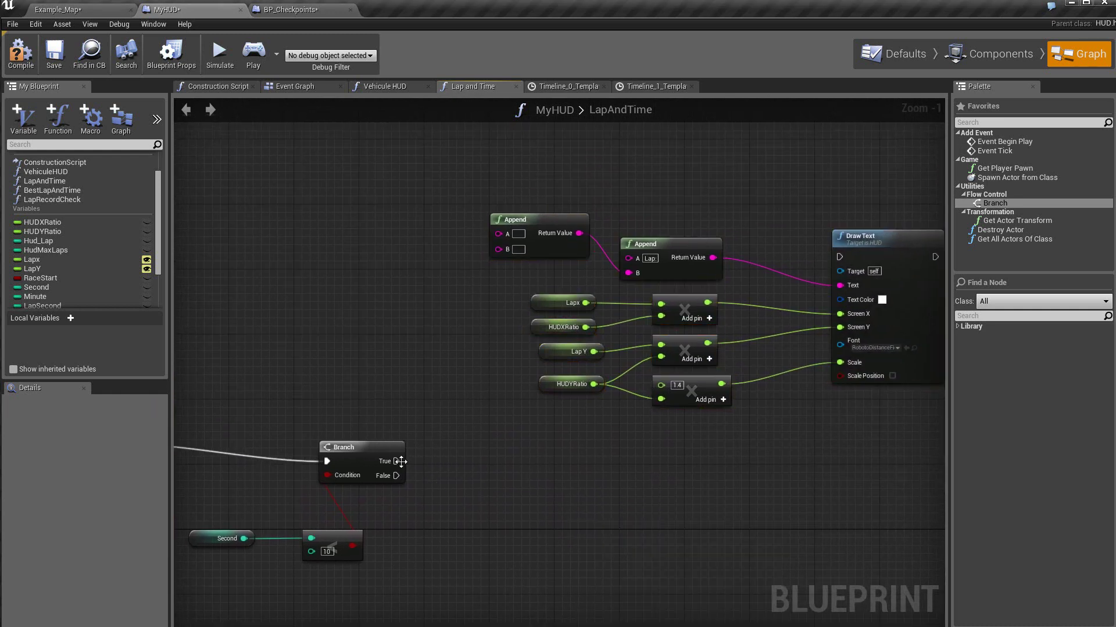
pyautogui.moveTo(395, 461)
pyautogui.mouseDown()
pyautogui.moveTo(821, 253)
pyautogui.moveTo(839, 257)
pyautogui.mouseUp()
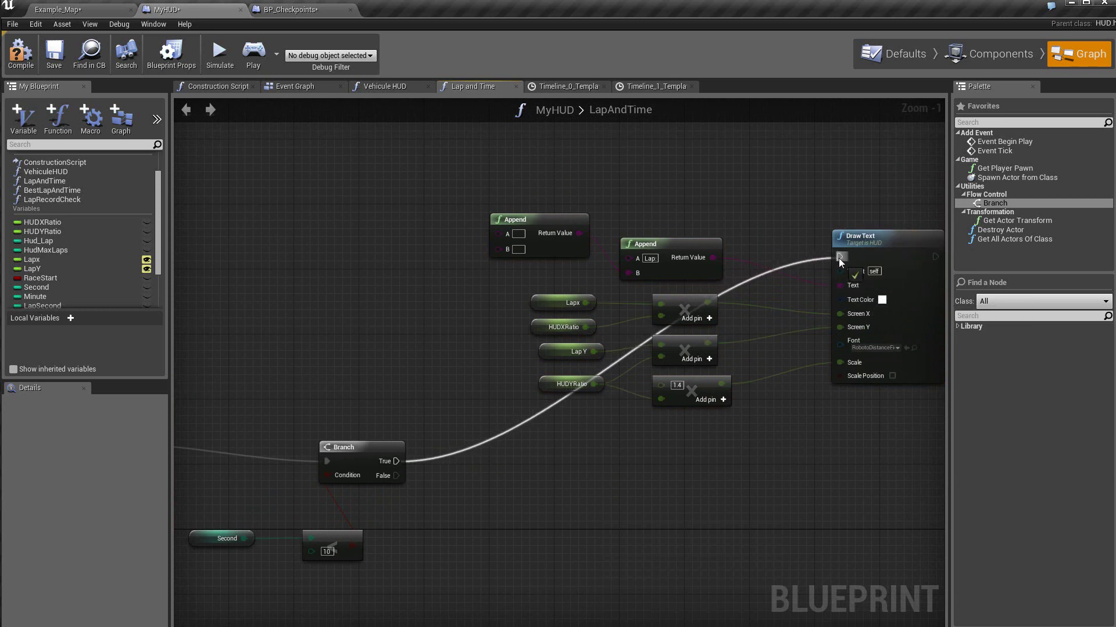
# - Delete the copied Lapx and Lap Y variable nodes
pyautogui.click(566, 303)
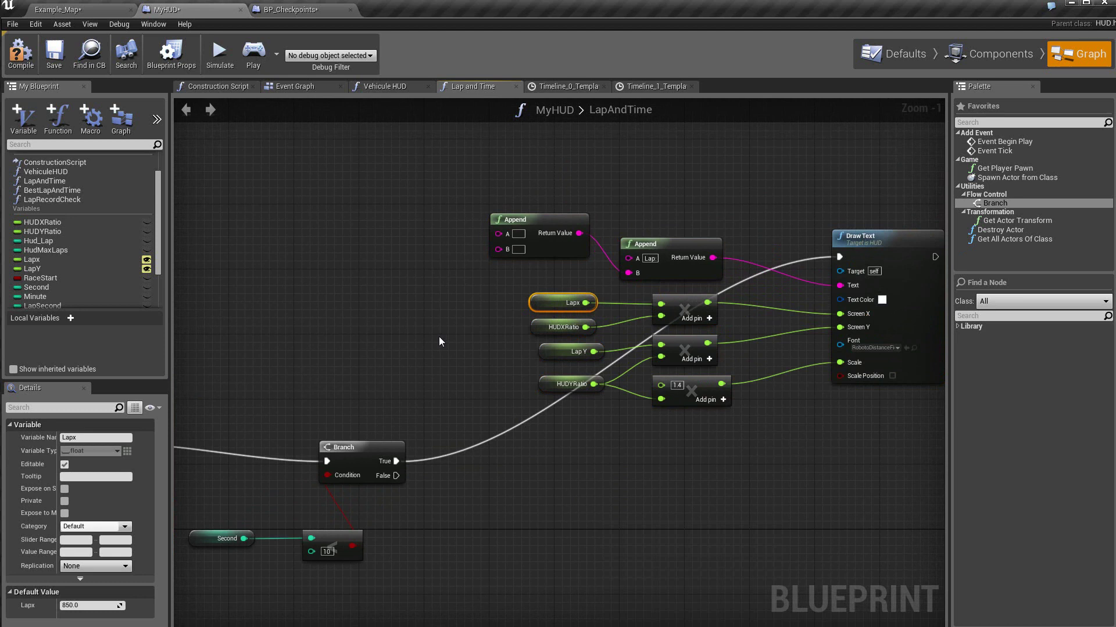
pyautogui.press('Delete')
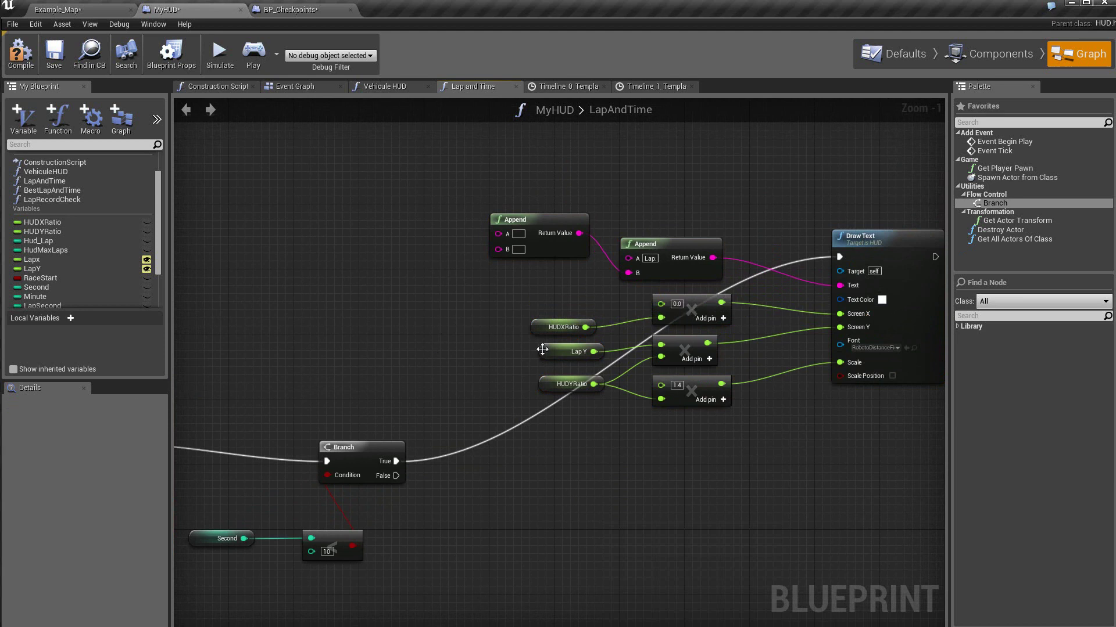
pyautogui.click(542, 349)
pyautogui.press('Delete')
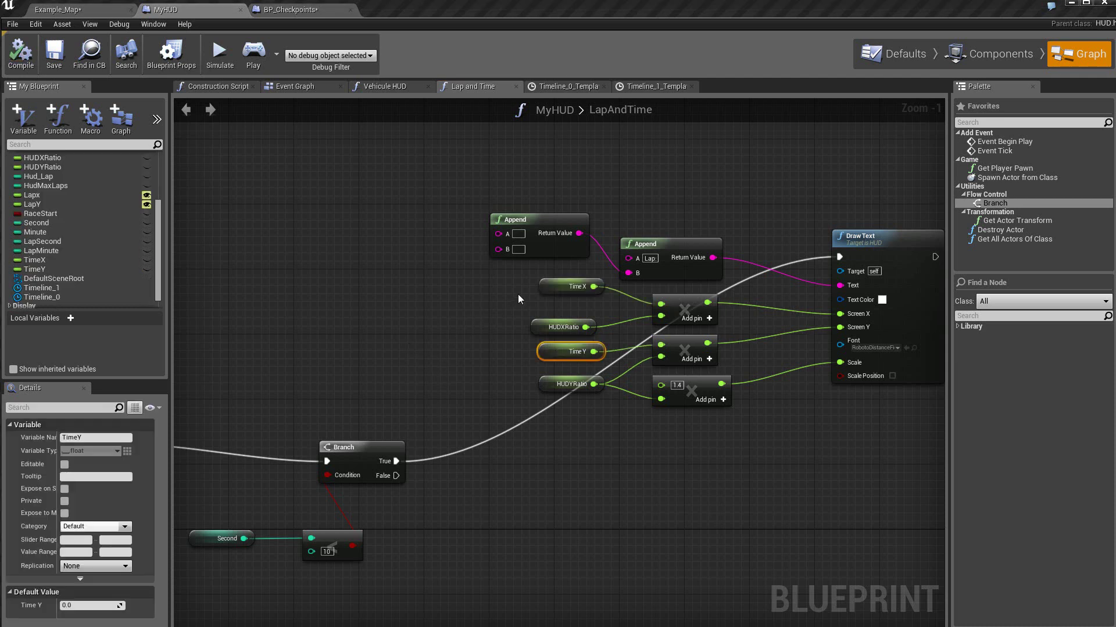
# - Set TimeX's default to 850 and TimeY's to 100, then compile MyHUD
pyautogui.click(543, 286)
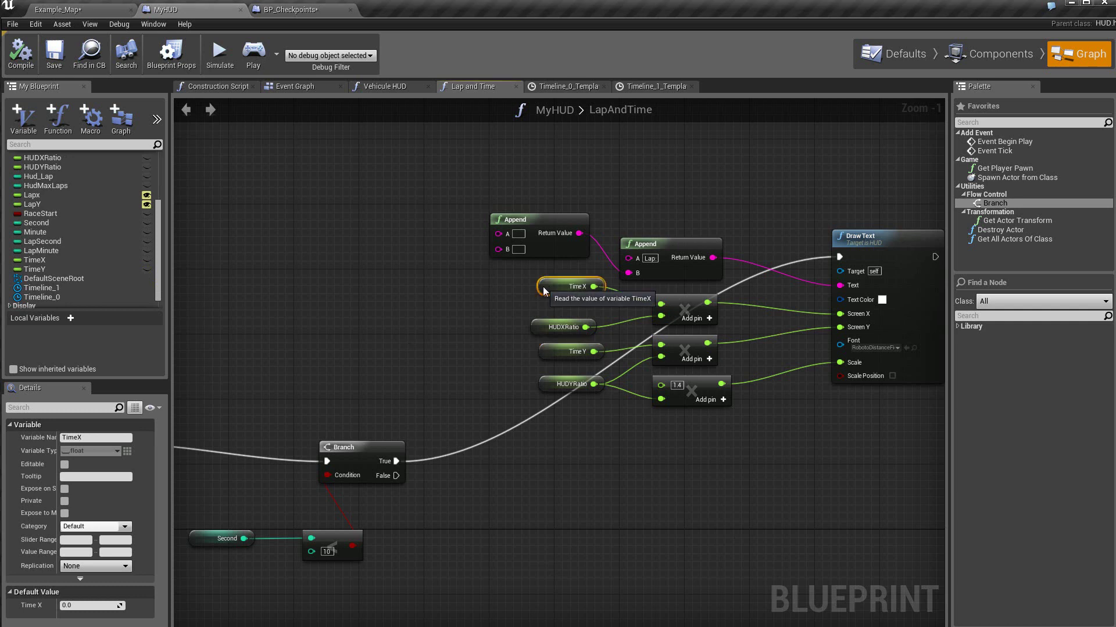
pyautogui.click(91, 604)
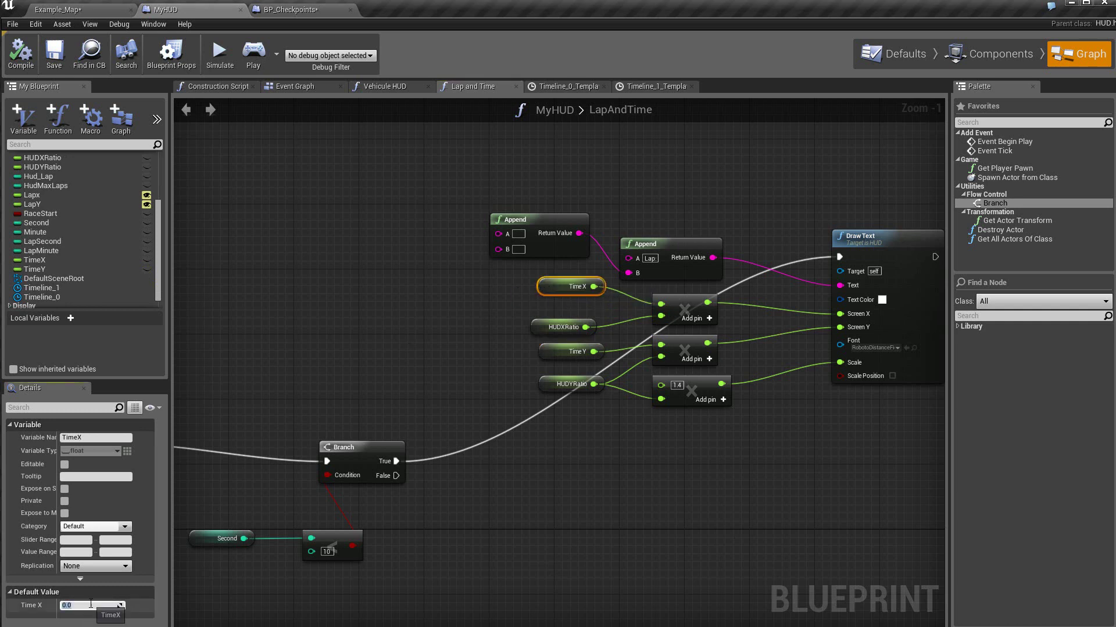
pyautogui.write('850')
pyautogui.press('Return')
pyautogui.click(551, 351)
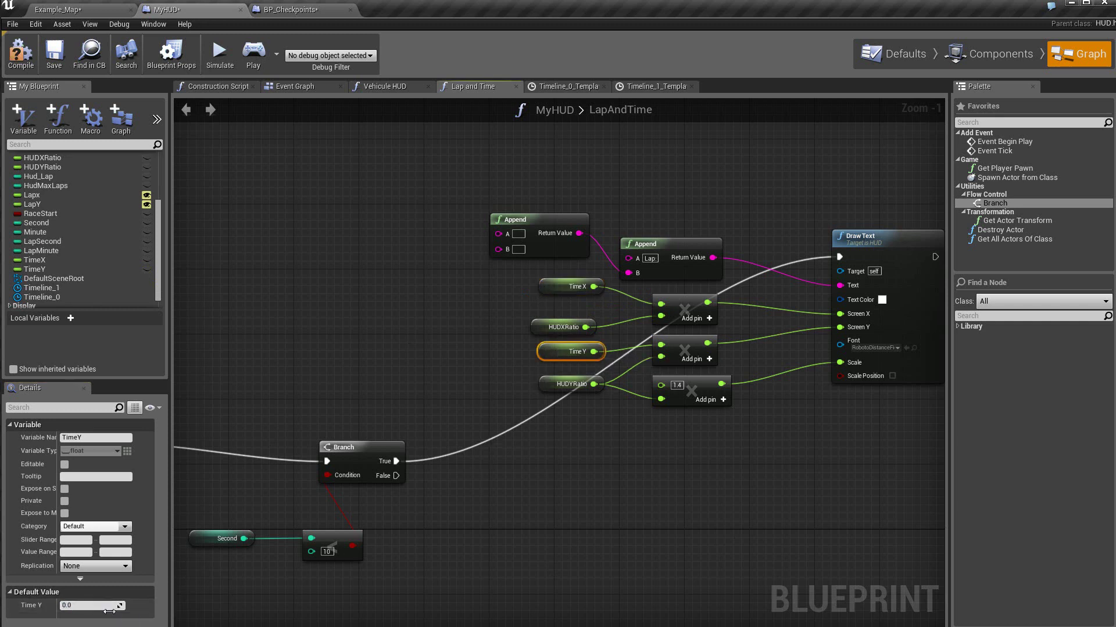
pyautogui.click(81, 607)
pyautogui.write('1')
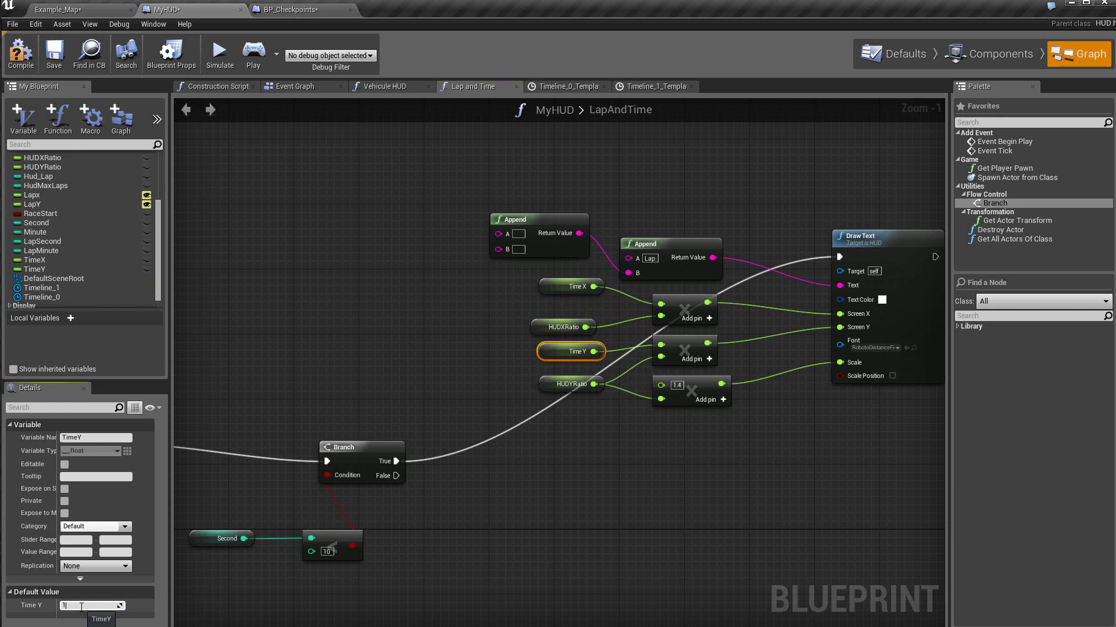
pyautogui.press('Return')
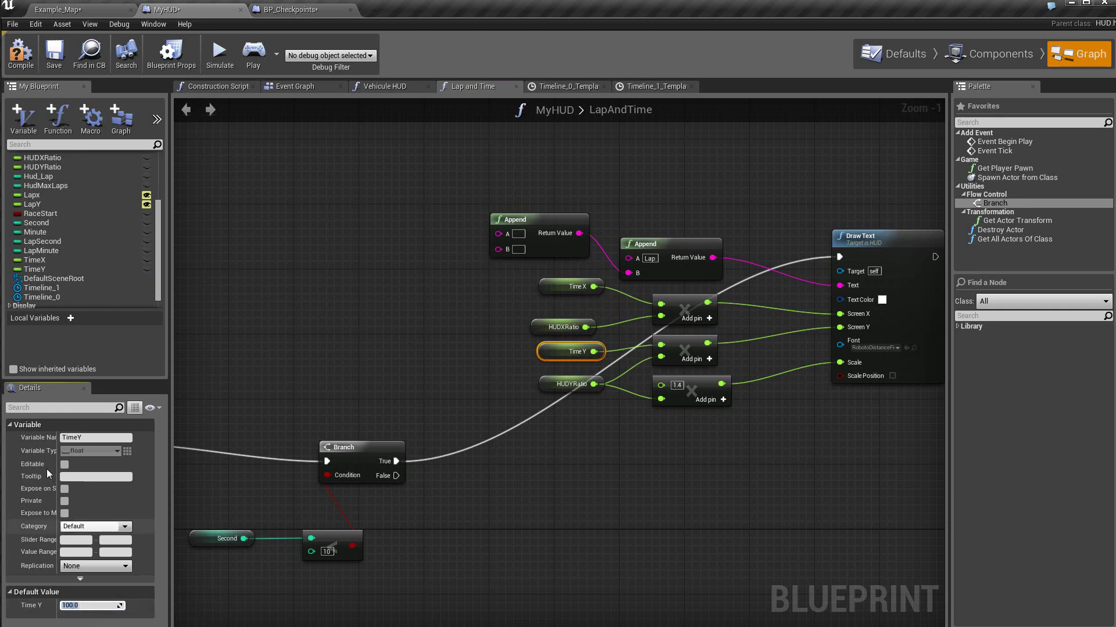
pyautogui.click(34, 64)
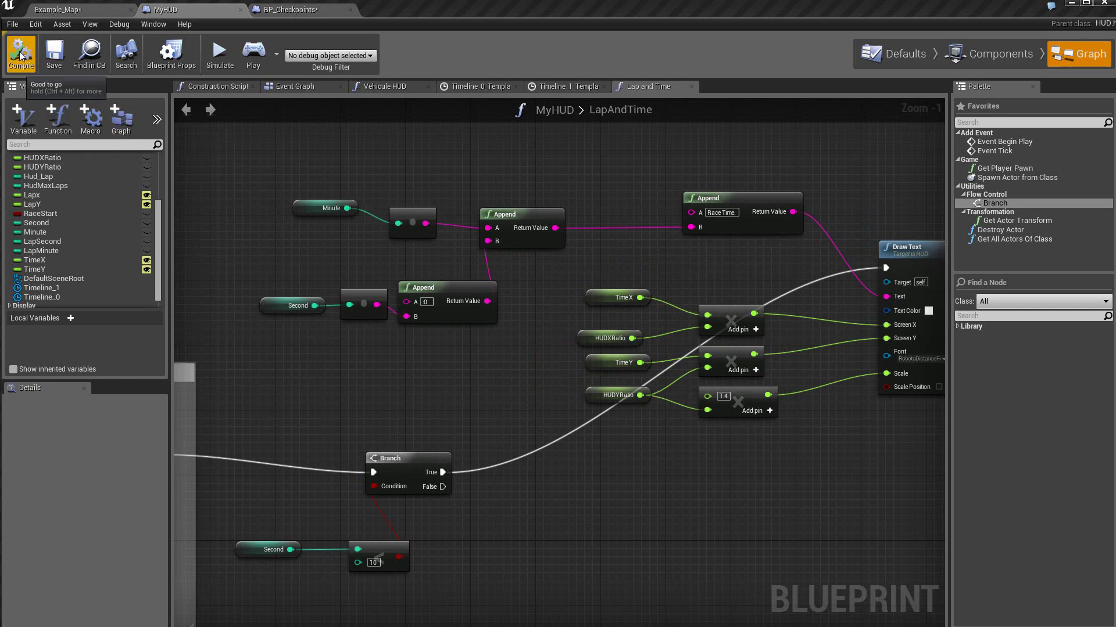
# - Save MyHUD and play-test Example_Map to check the Race Time and Lap 1/3 readouts
pyautogui.click(57, 55)
pyautogui.click(82, 10)
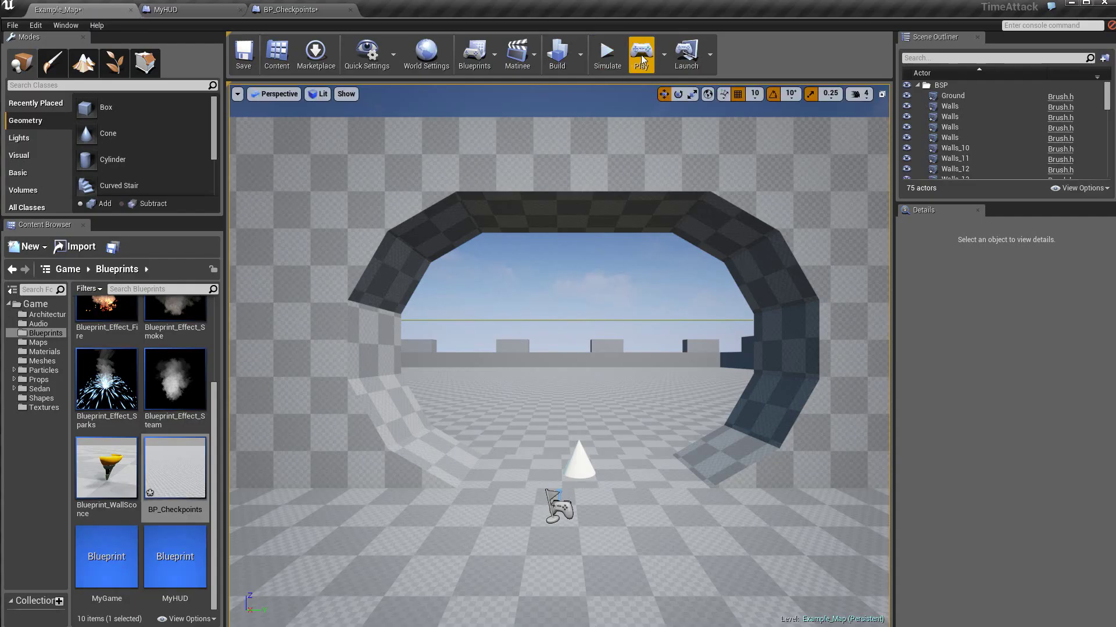
pyautogui.click(640, 54)
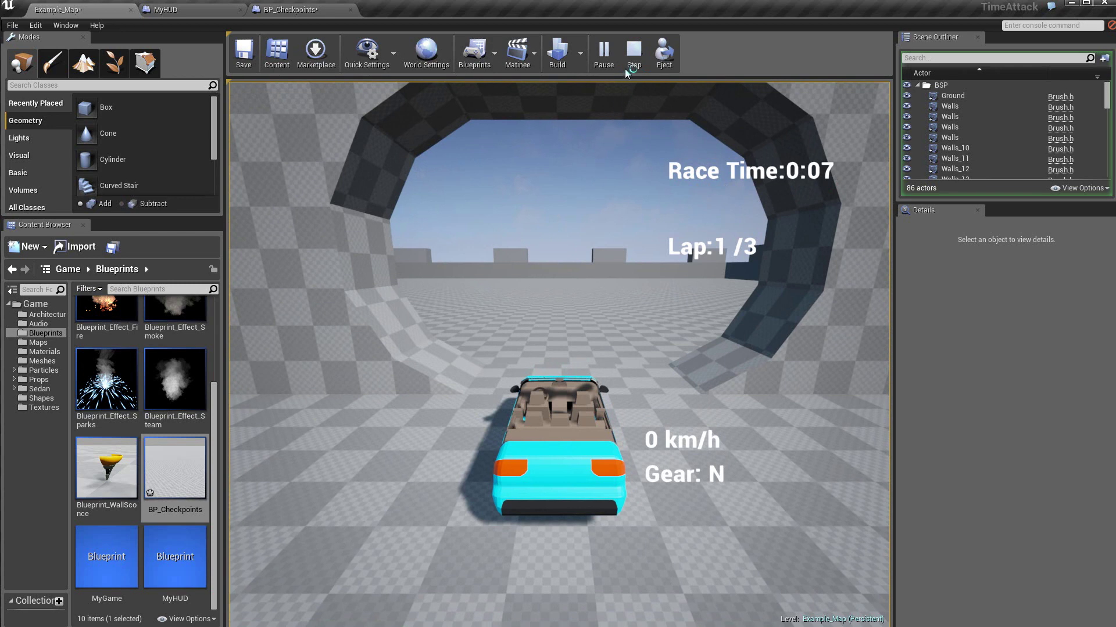
pyautogui.click(633, 51)
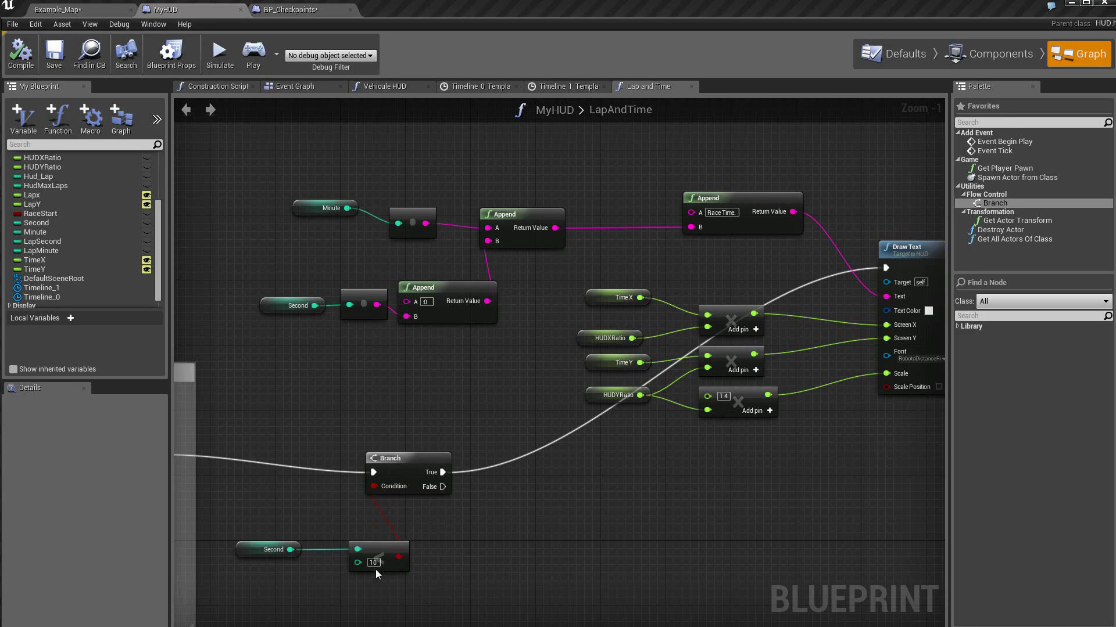
# - Play-test the Example_Map level a second time
pyautogui.click(65, 10)
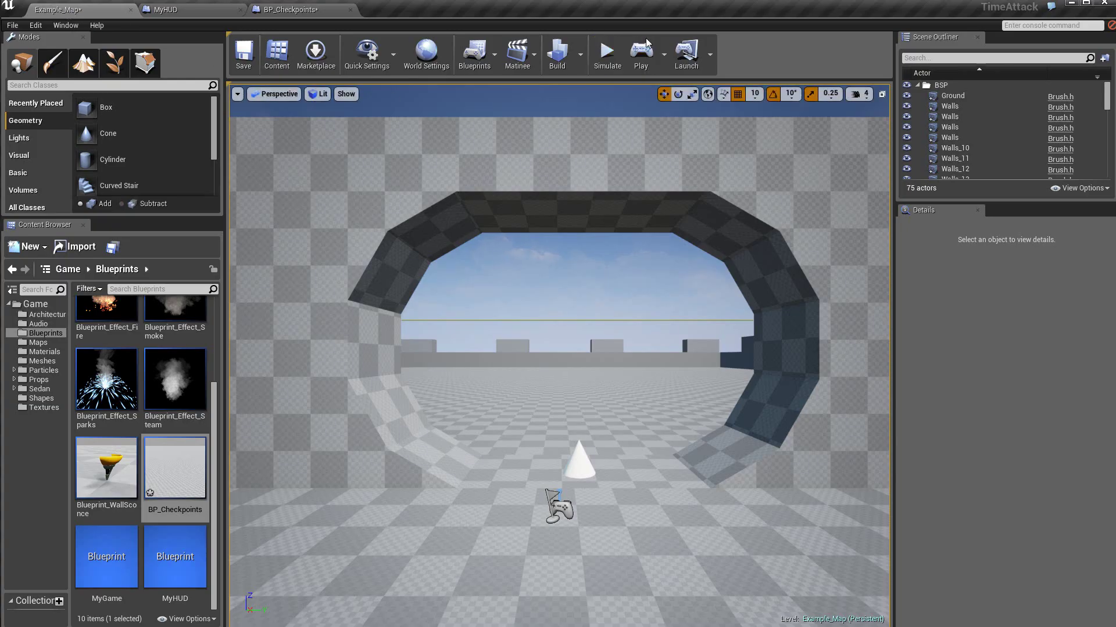
pyautogui.click(646, 54)
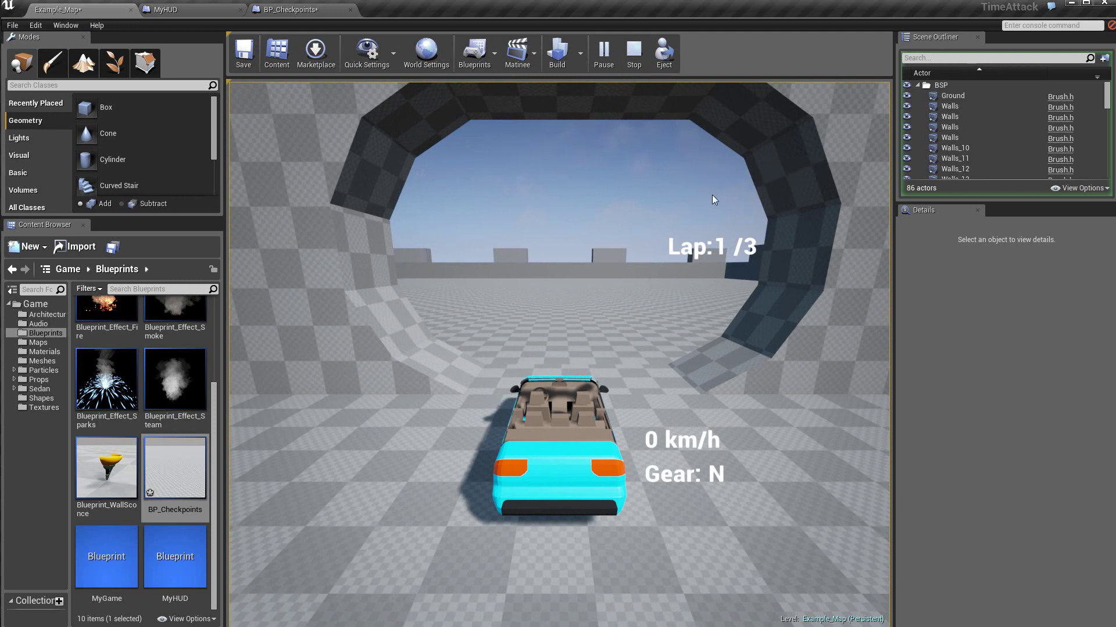
pyautogui.click(635, 54)
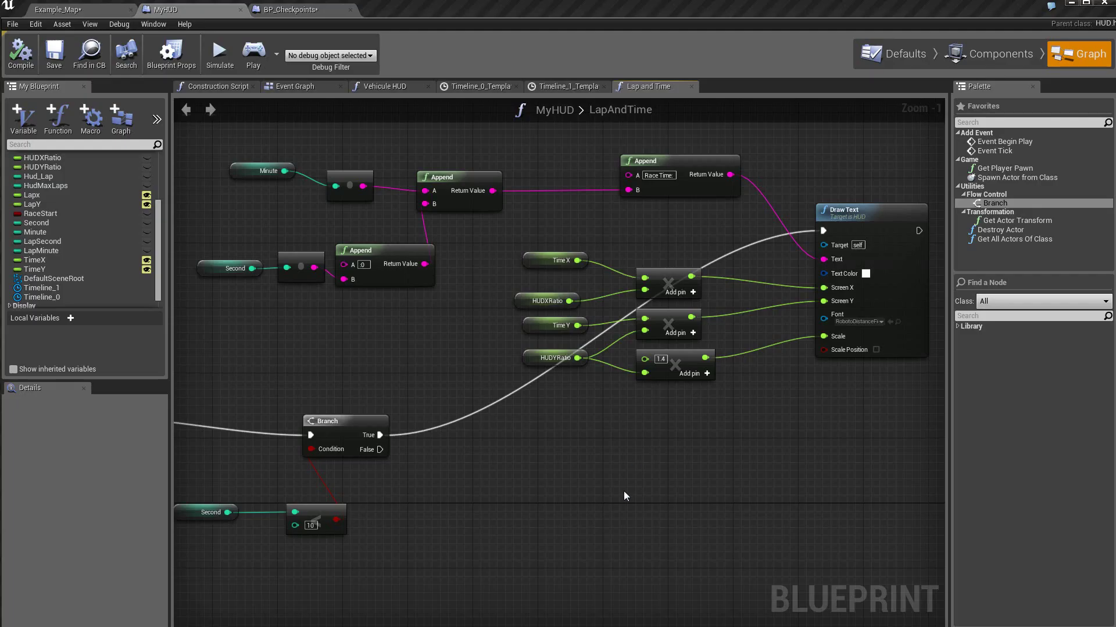
# - Paste a copy of the Race Time drawing nodes and wire Branch False to its Draw Text
pyautogui.moveTo(240, 134)
pyautogui.mouseDown()
pyautogui.moveTo(686, 363)
pyautogui.moveTo(885, 395)
pyautogui.mouseUp()
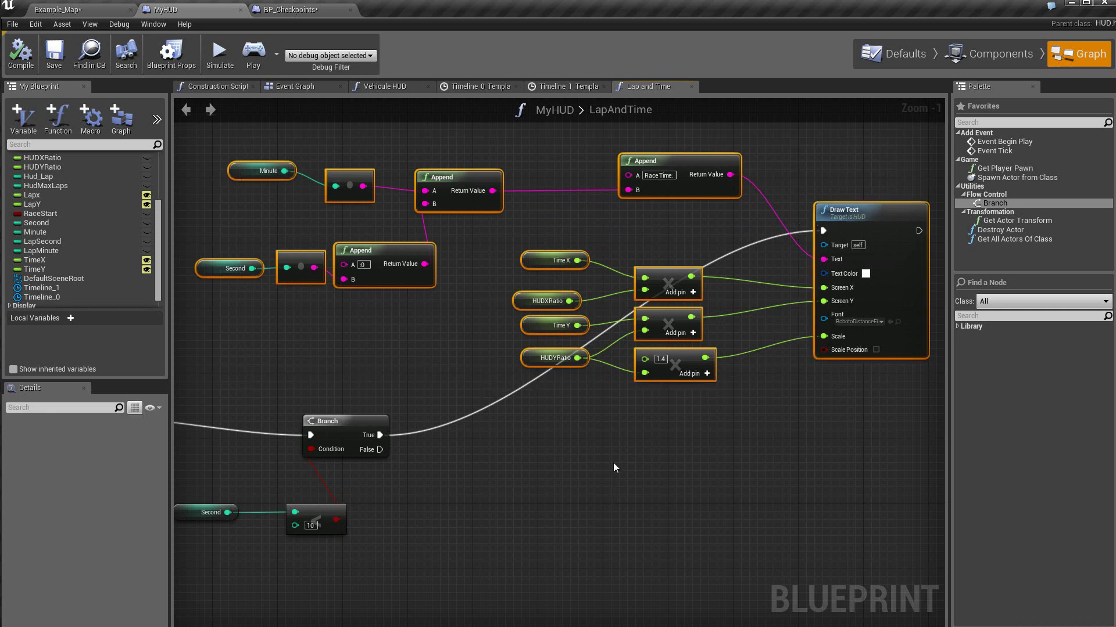
pyautogui.moveTo(614, 467); pyautogui.dragTo(618, 360, button='right')
pyautogui.rightClick(620, 356)
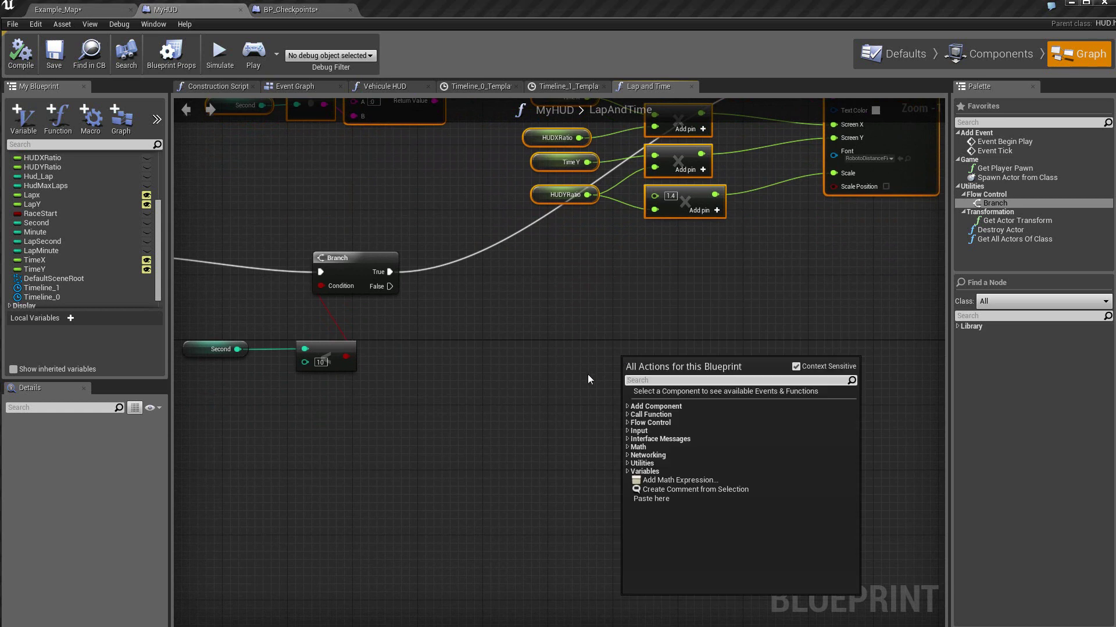
pyautogui.click(644, 498)
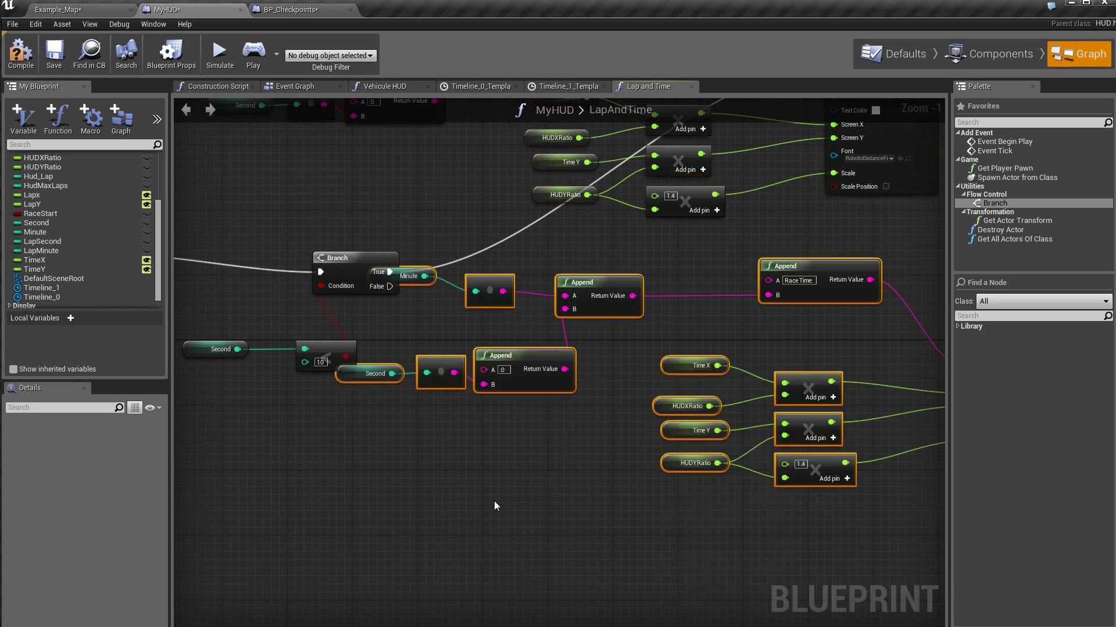
pyautogui.rightClick(440, 495)
pyautogui.moveTo(579, 378)
pyautogui.mouseDown()
pyautogui.moveTo(612, 378)
pyautogui.moveTo(629, 407)
pyautogui.mouseUp()
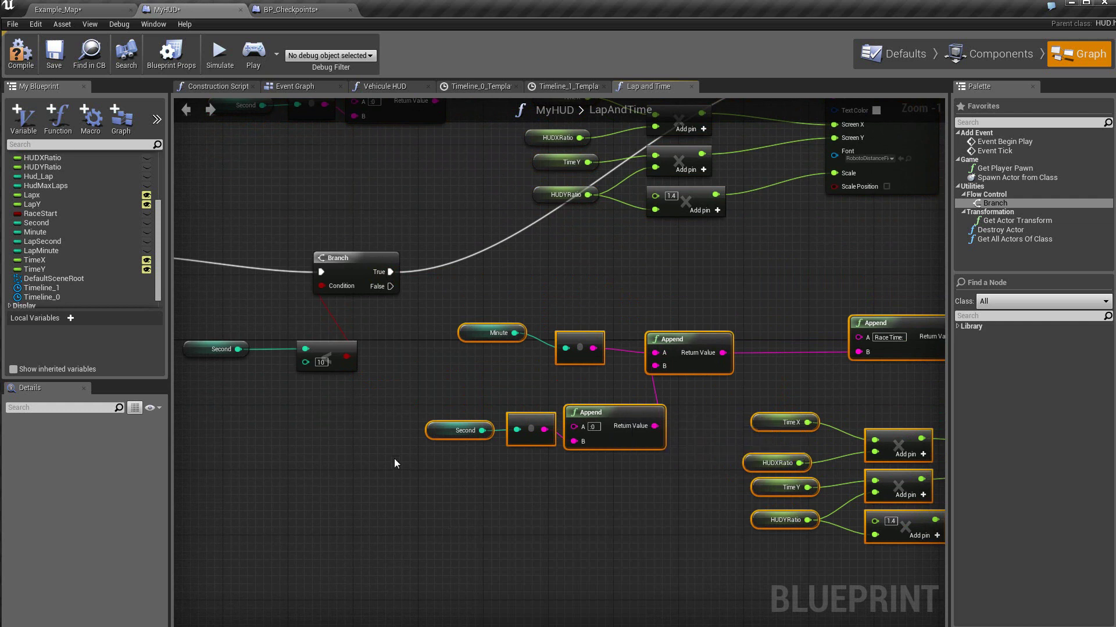
pyautogui.moveTo(388, 289)
pyautogui.mouseDown()
pyautogui.moveTo(921, 409)
pyautogui.moveTo(829, 393)
pyautogui.mouseUp()
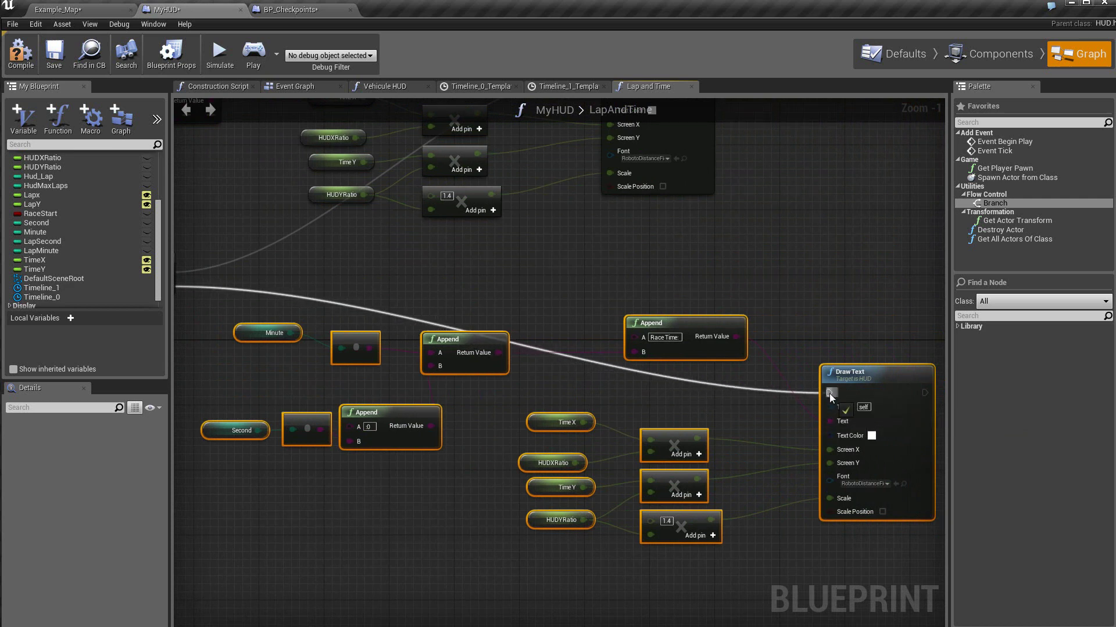
# - Compile and save the MyHUD blueprint
pyautogui.moveTo(395, 526); pyautogui.dragTo(443, 521, button='right')
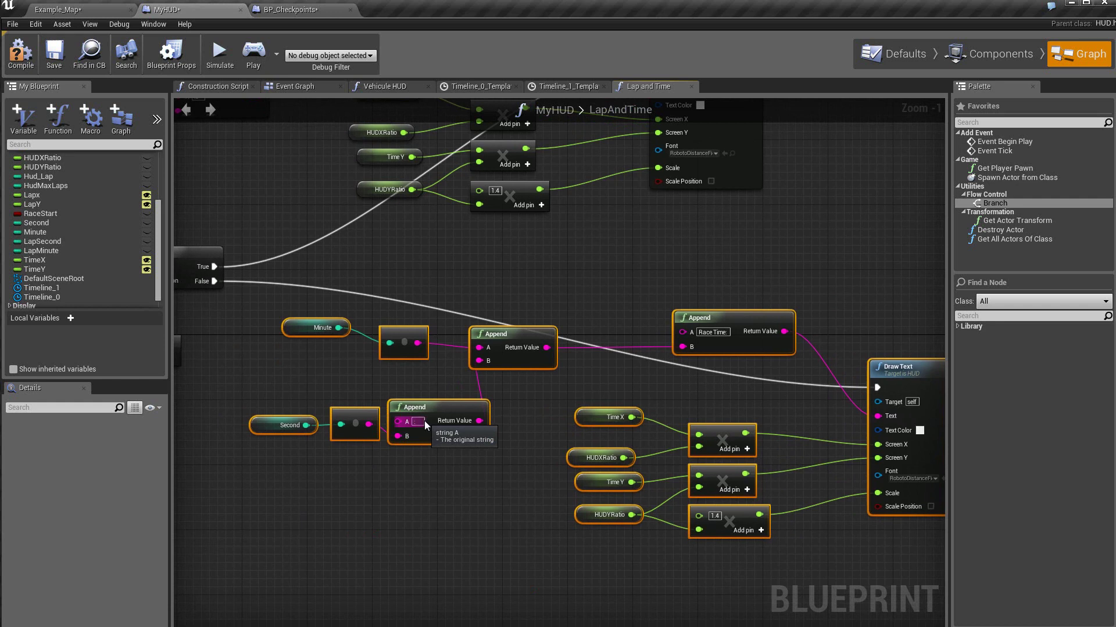
pyautogui.click(18, 51)
pyautogui.click(54, 52)
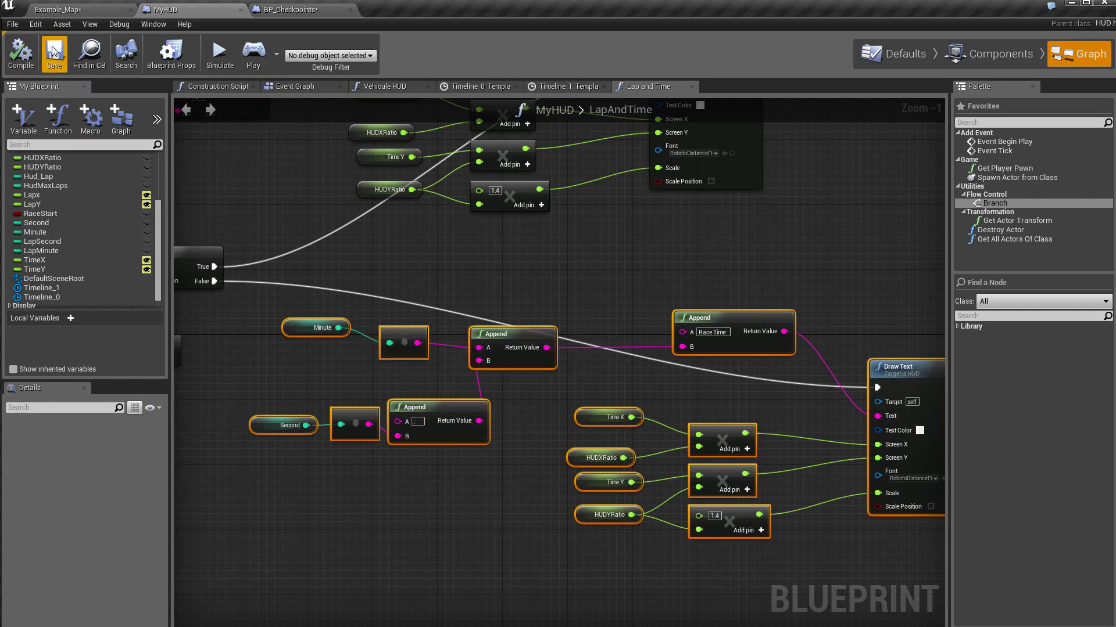
# - Play-test Example_Map to confirm Race Time keeps counting past 0:10, then save all with Ctrl+S
pyautogui.click(67, 11)
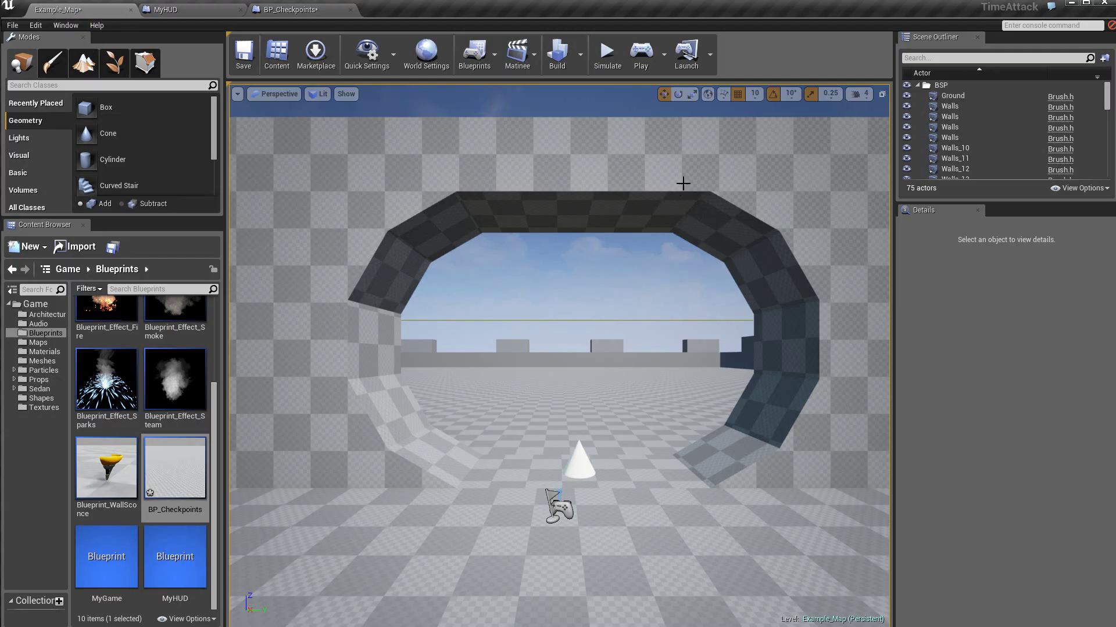
pyautogui.click(639, 53)
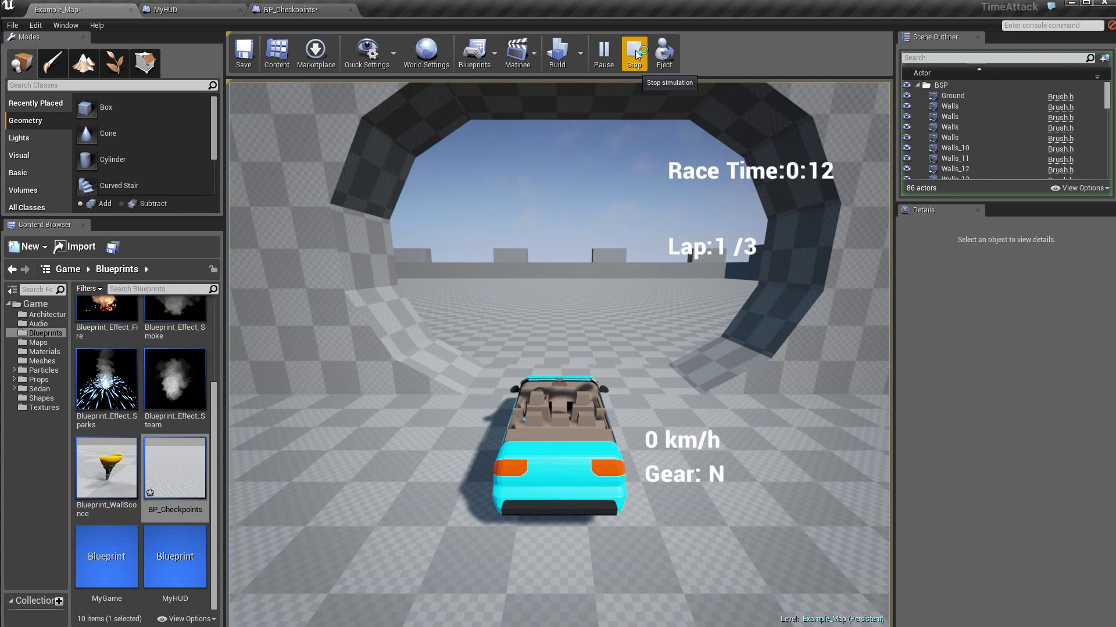
pyautogui.click(638, 55)
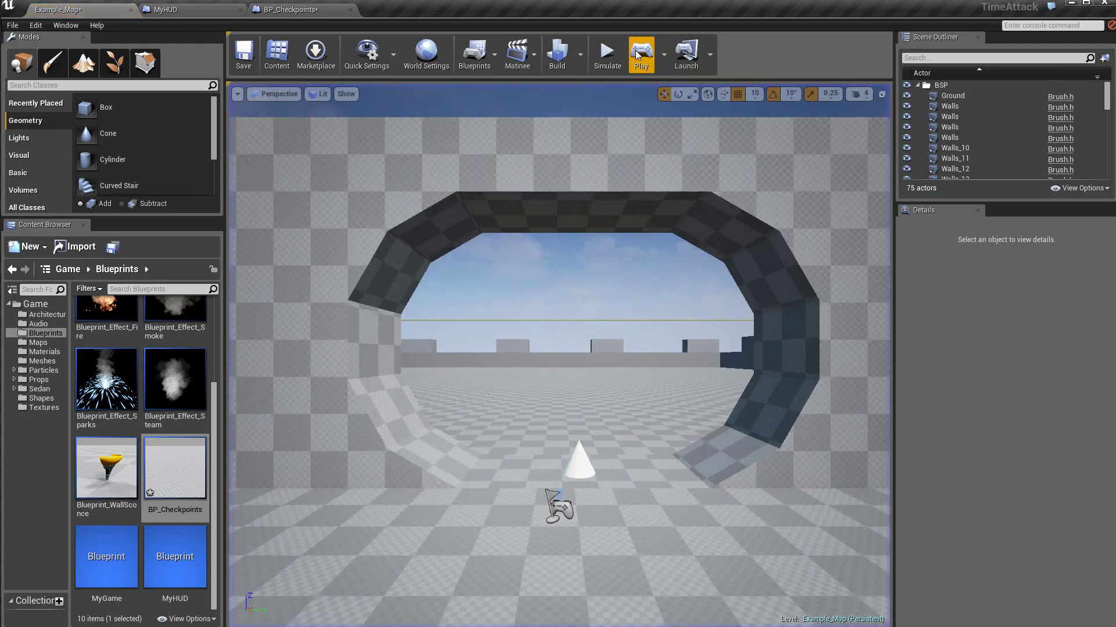
pyautogui.hotkey('ctrl', 's')
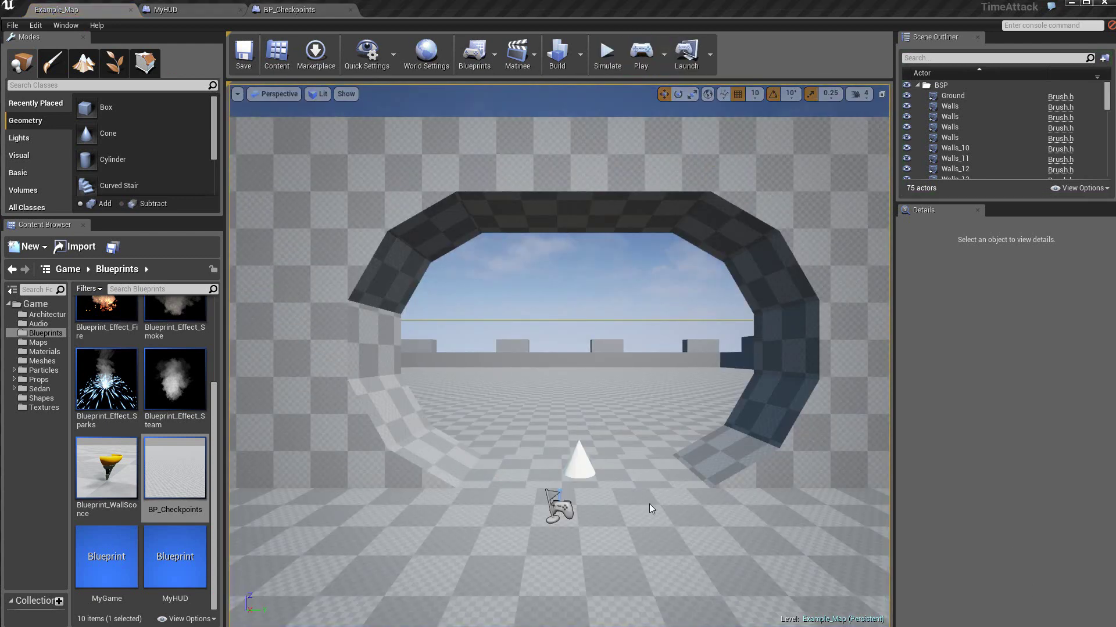
pyautogui.click(637, 51)
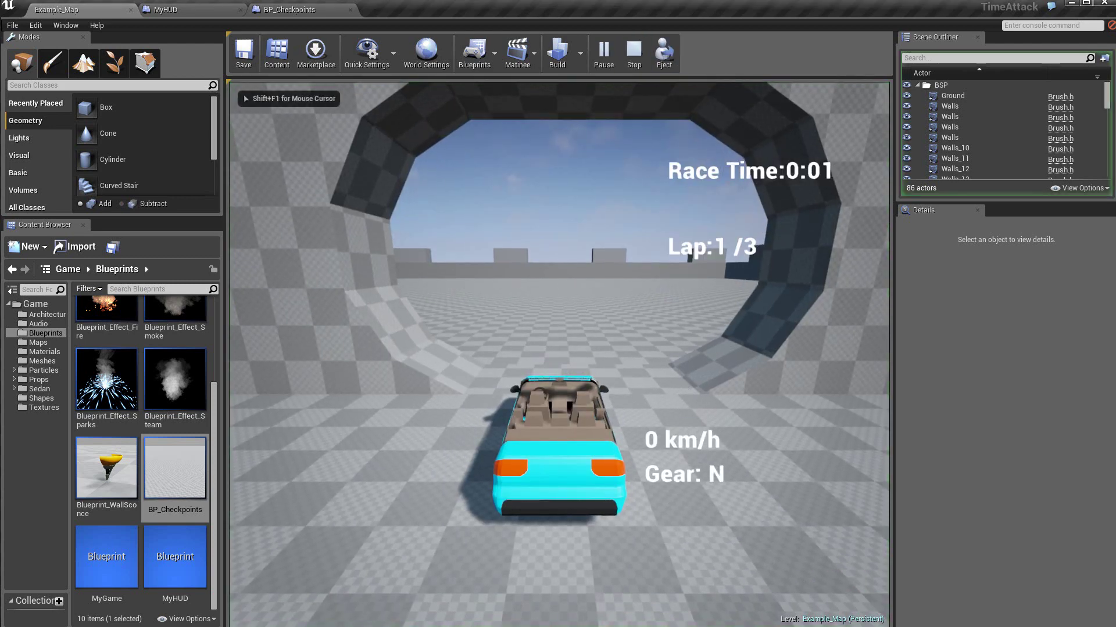
pyautogui.press('w')
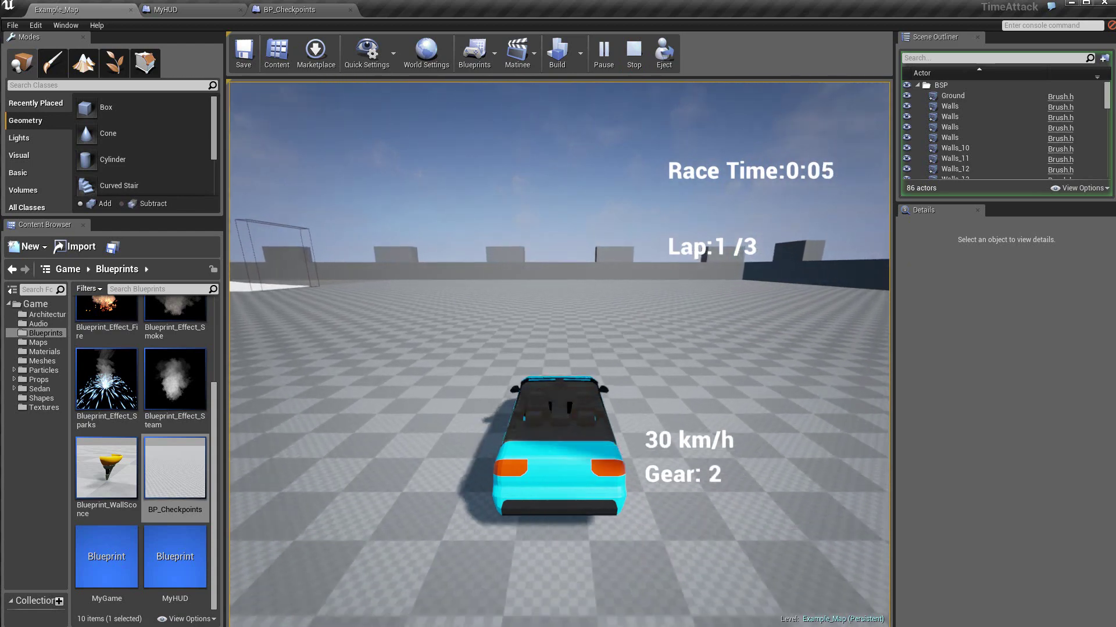
pyautogui.press('a')
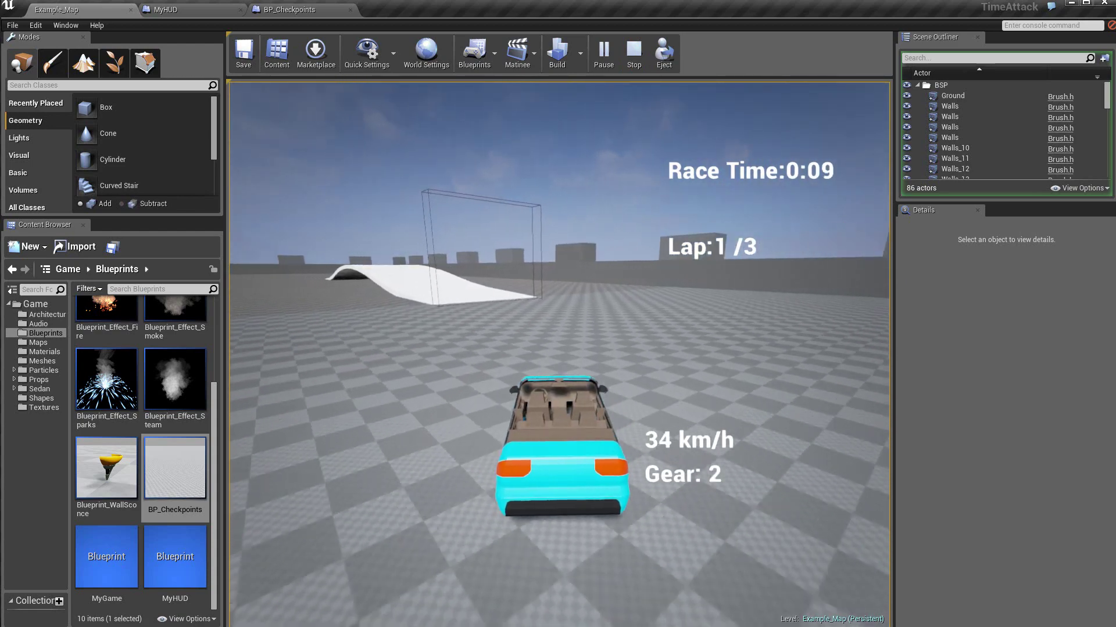
pyautogui.press('a')
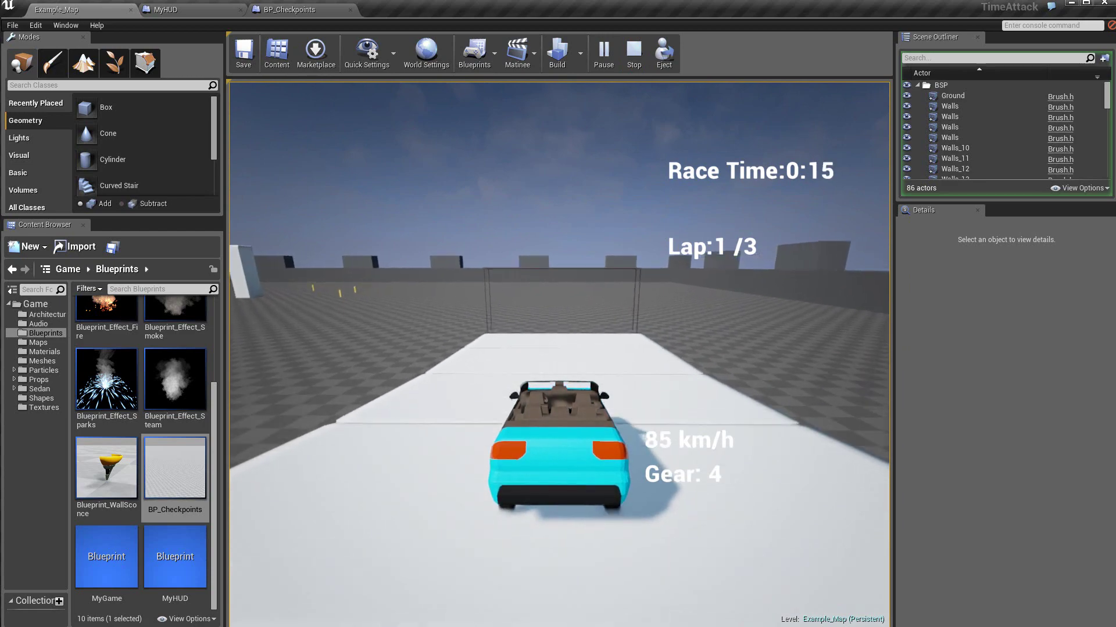
pyautogui.press('a')
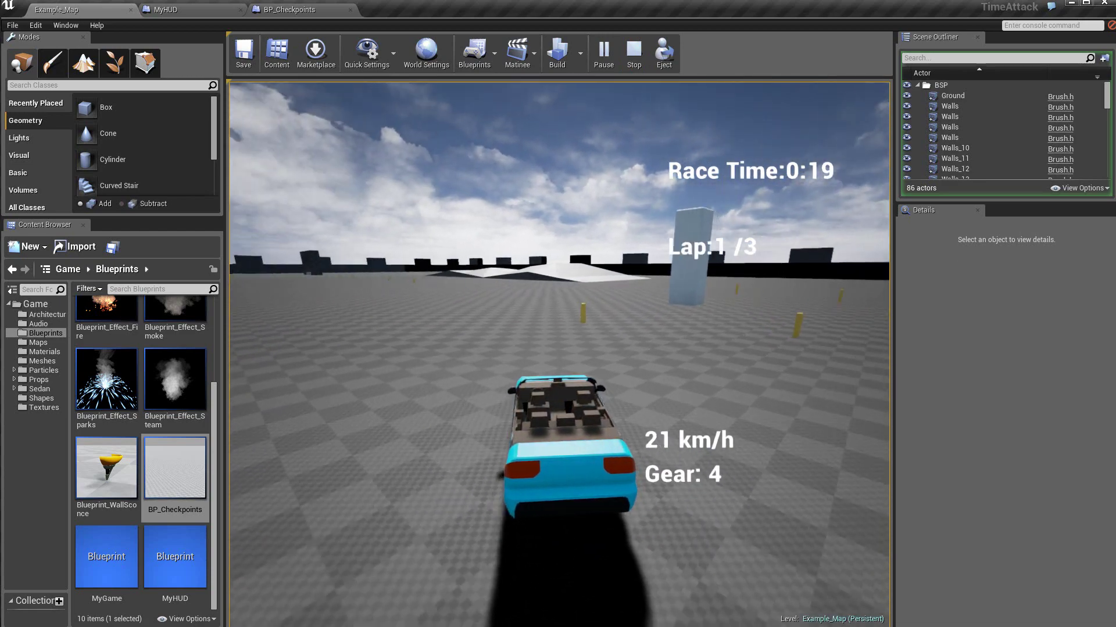
pyautogui.press('d')
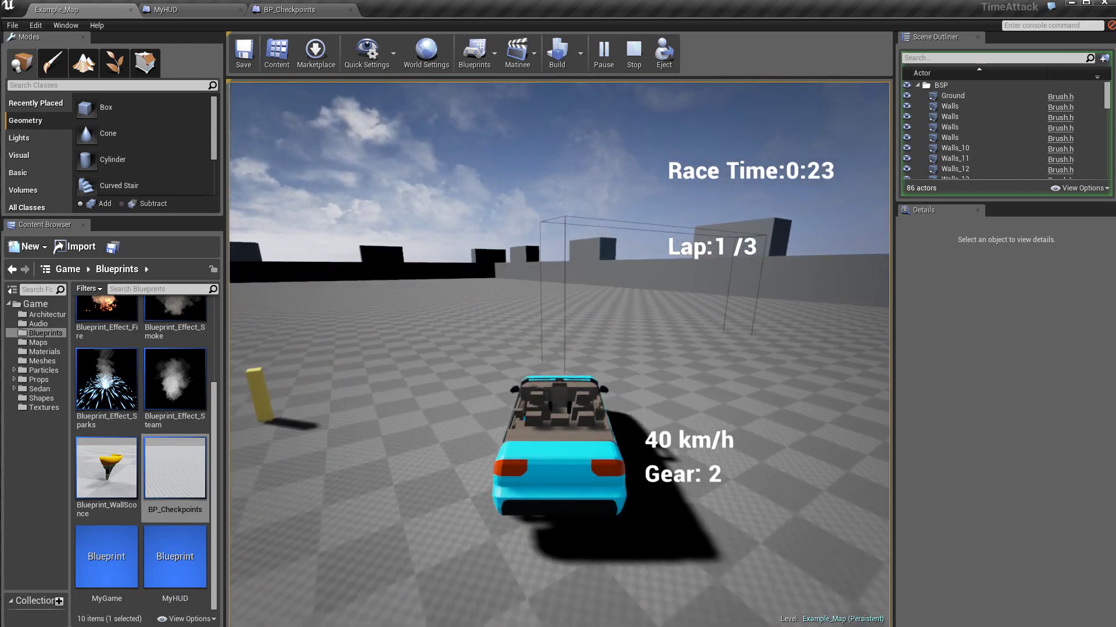
pyautogui.press('a')
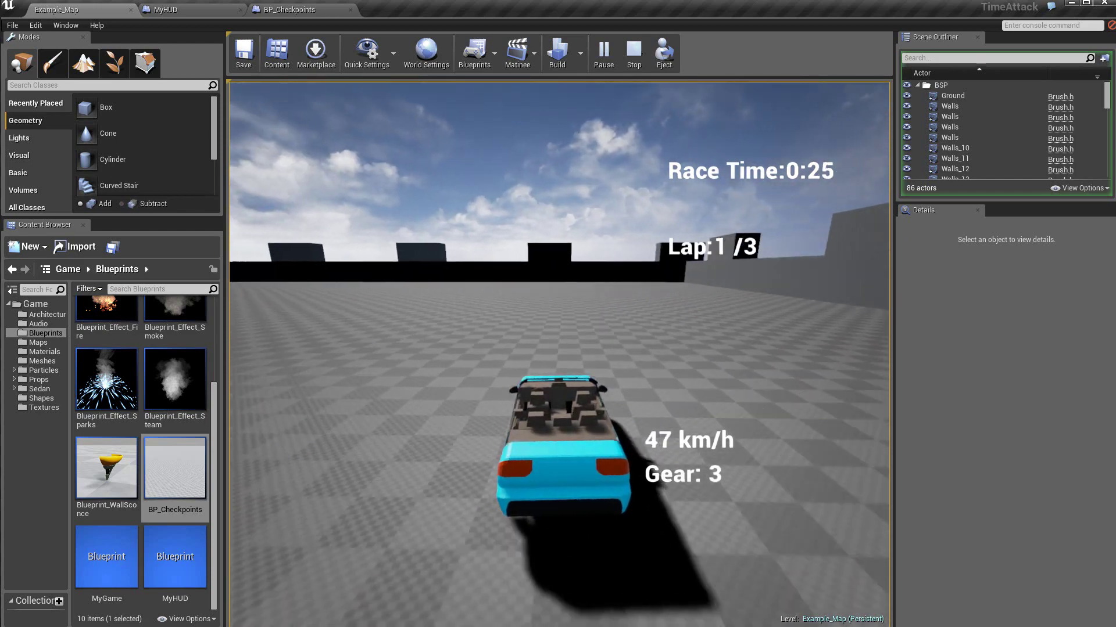
pyautogui.press('w')
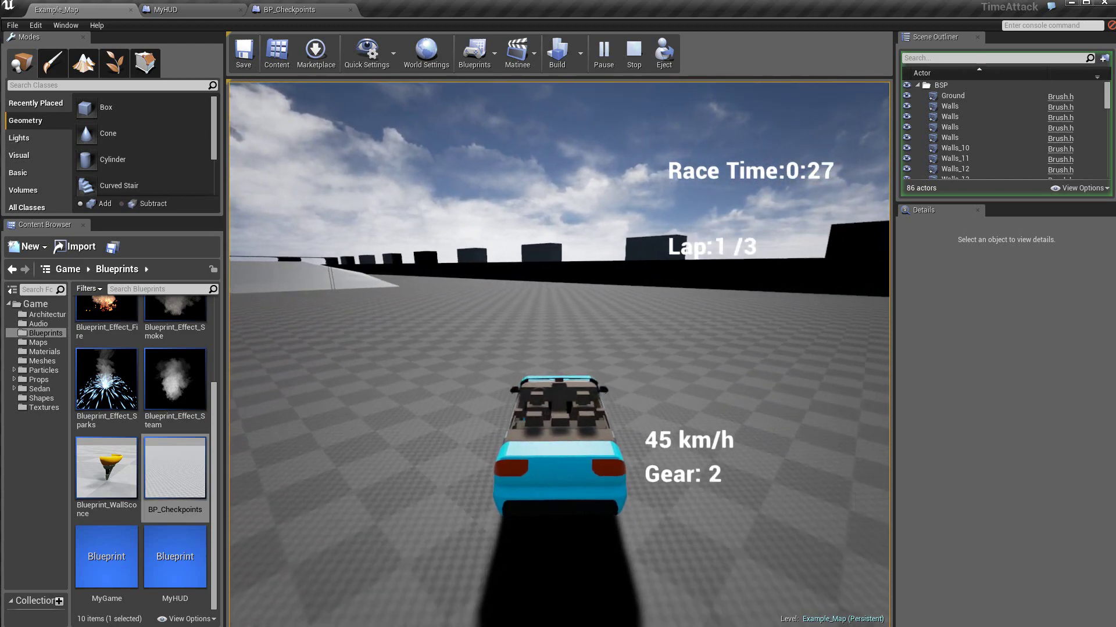
pyautogui.press('w')
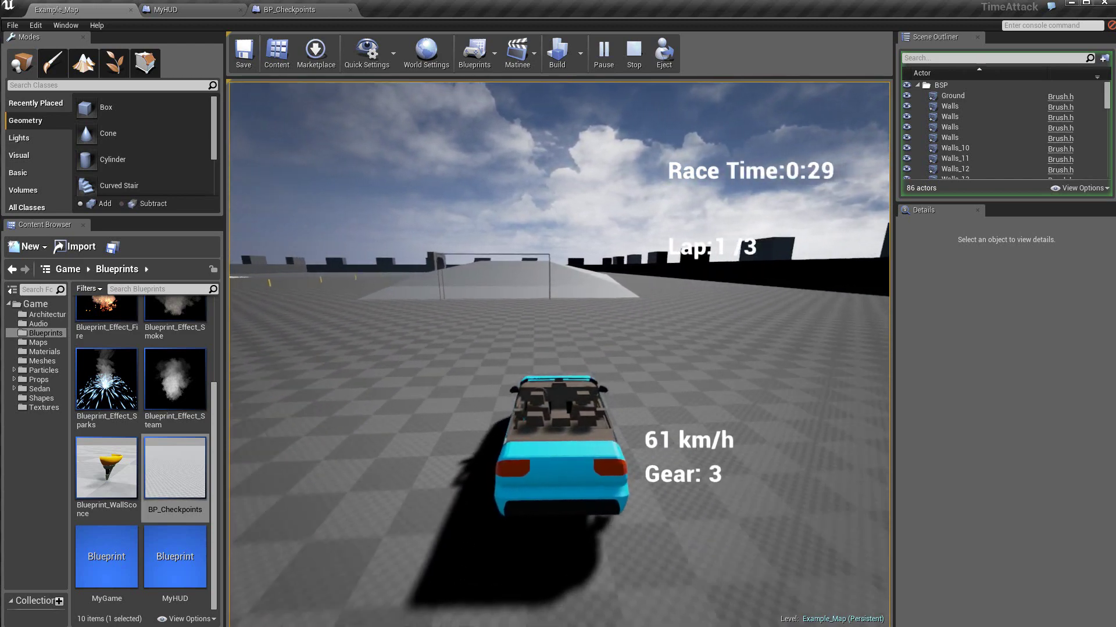
pyautogui.press('w')
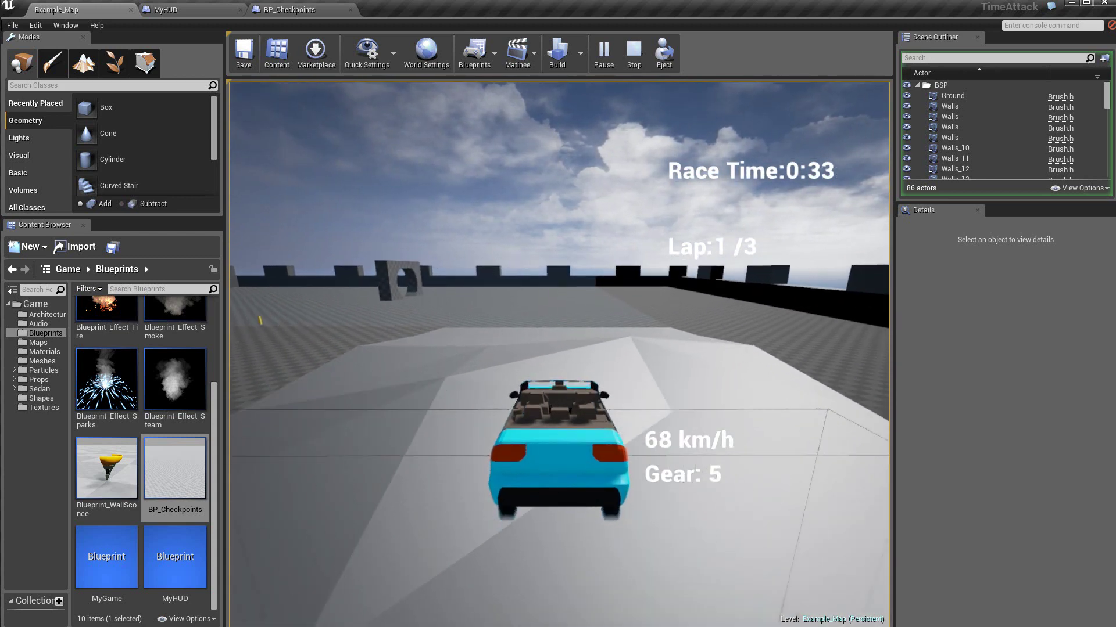
pyautogui.press('w')
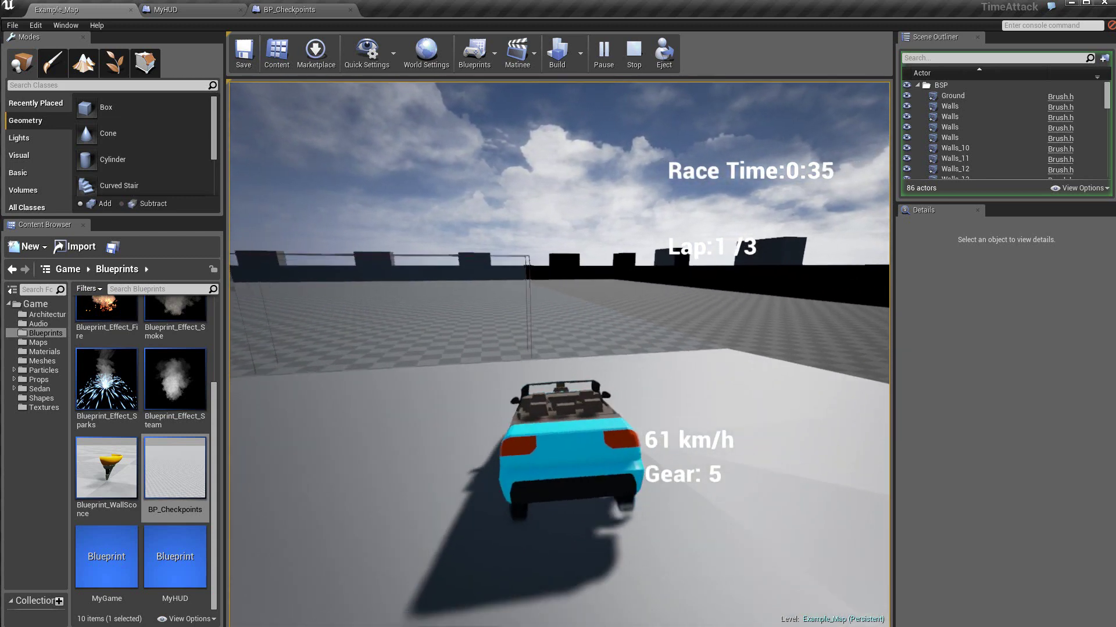
pyautogui.press('a')
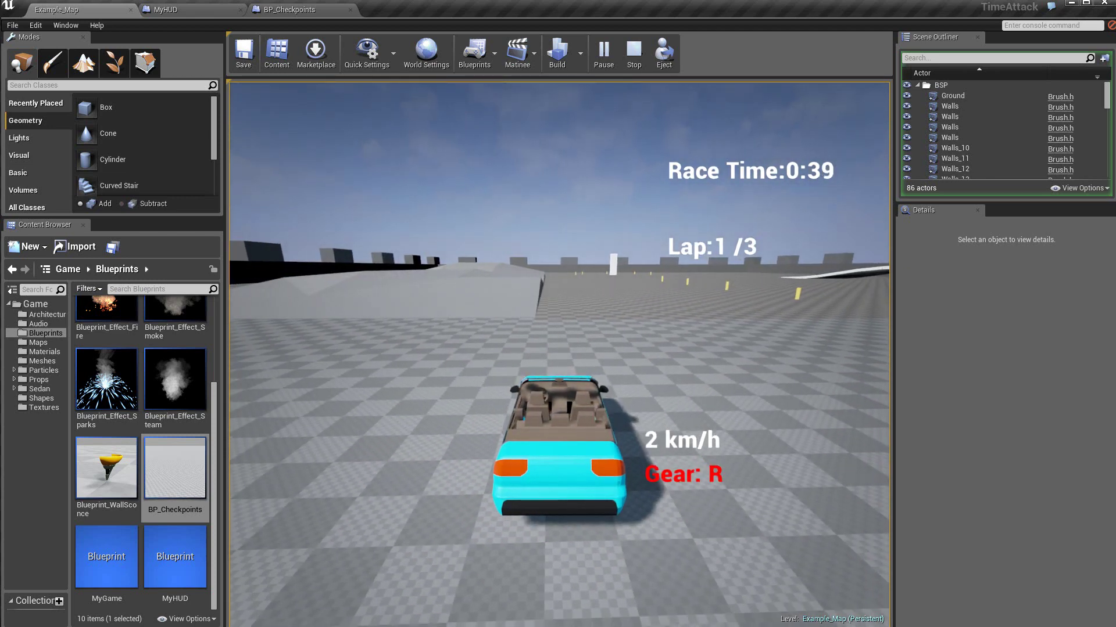
pyautogui.press('w')
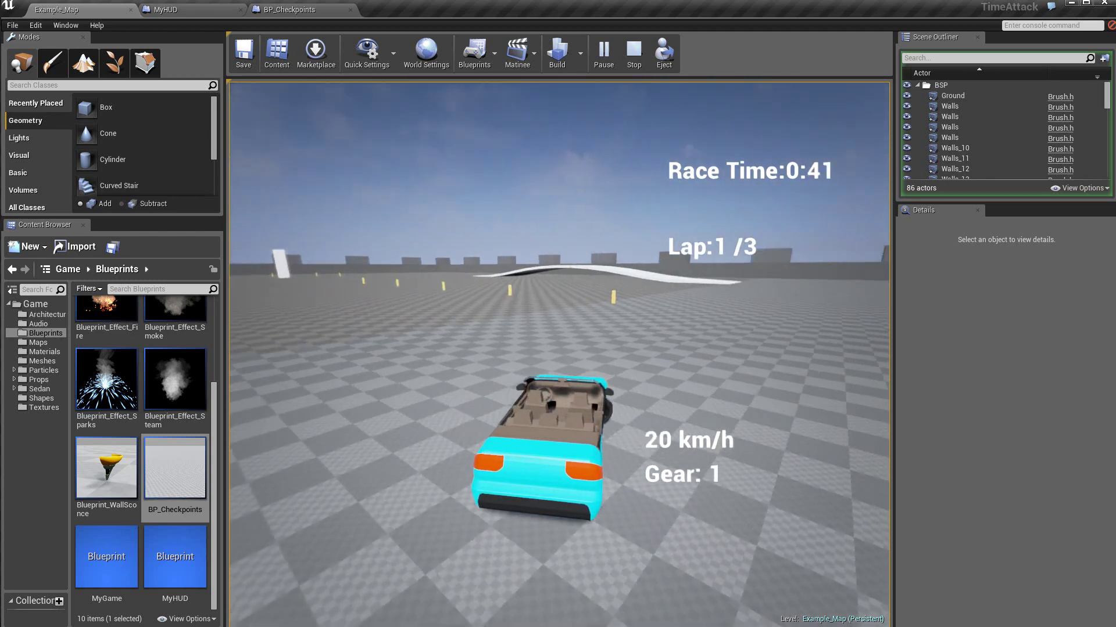
pyautogui.press('w')
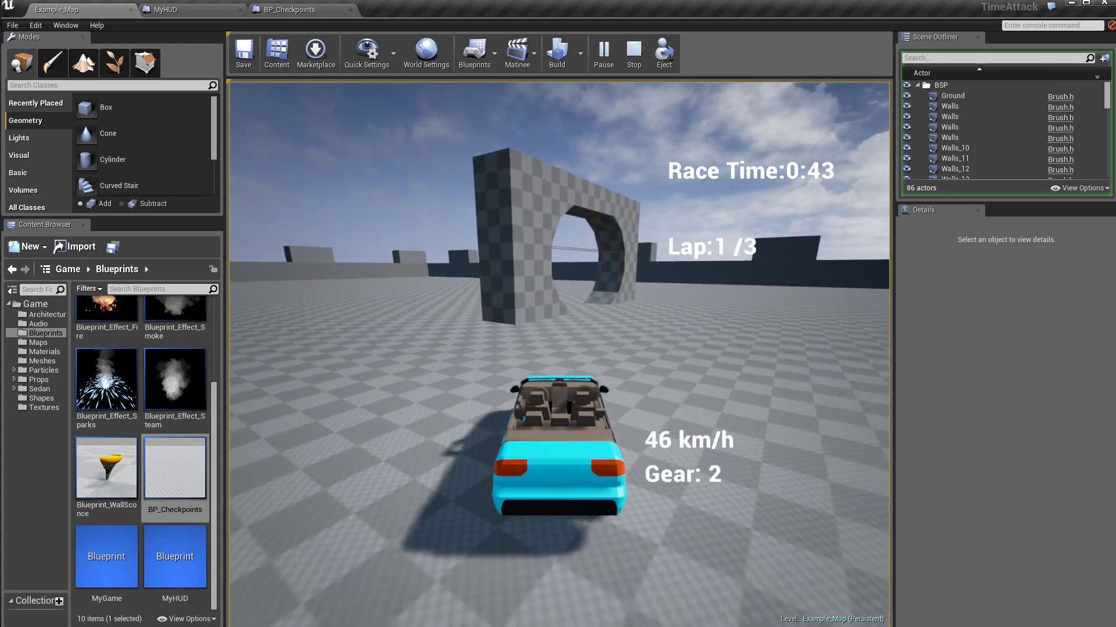
pyautogui.press('a')
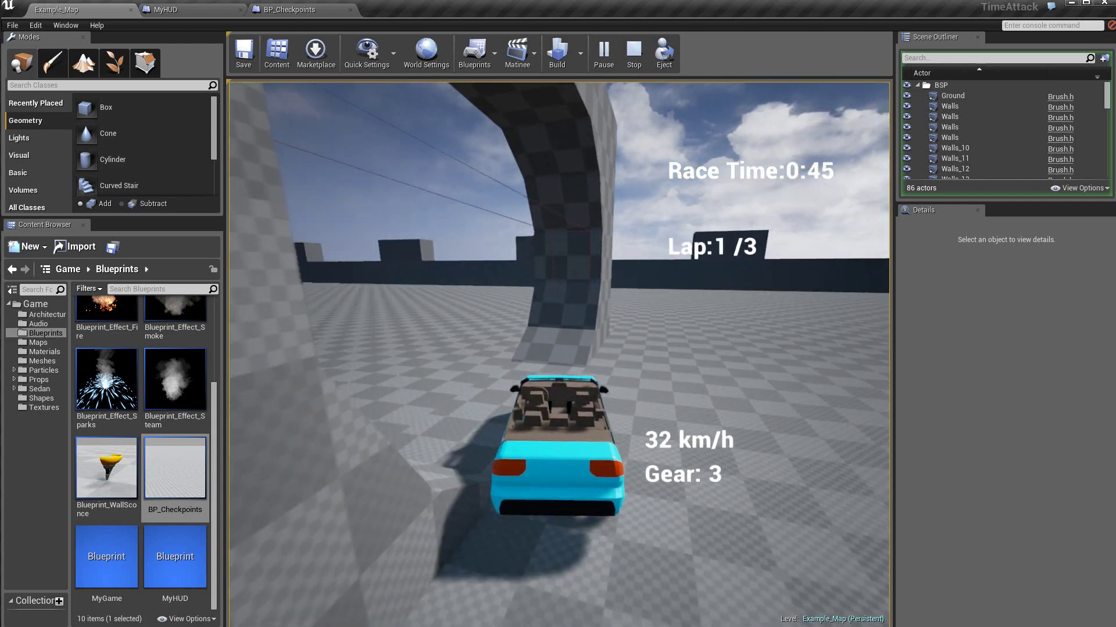
pyautogui.press('w')
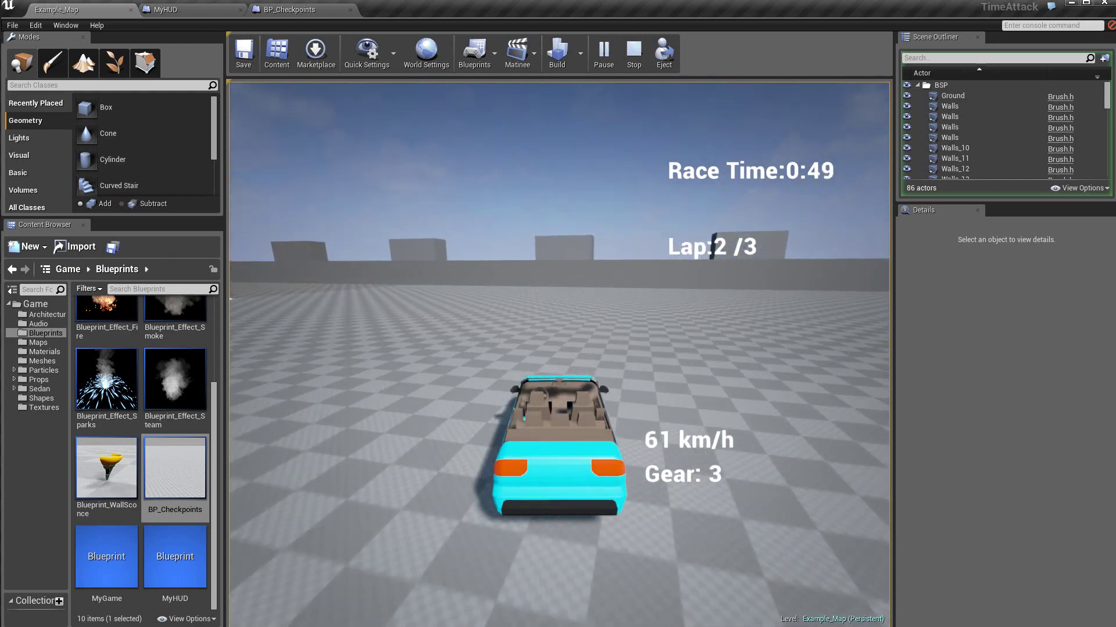
pyautogui.press('a')
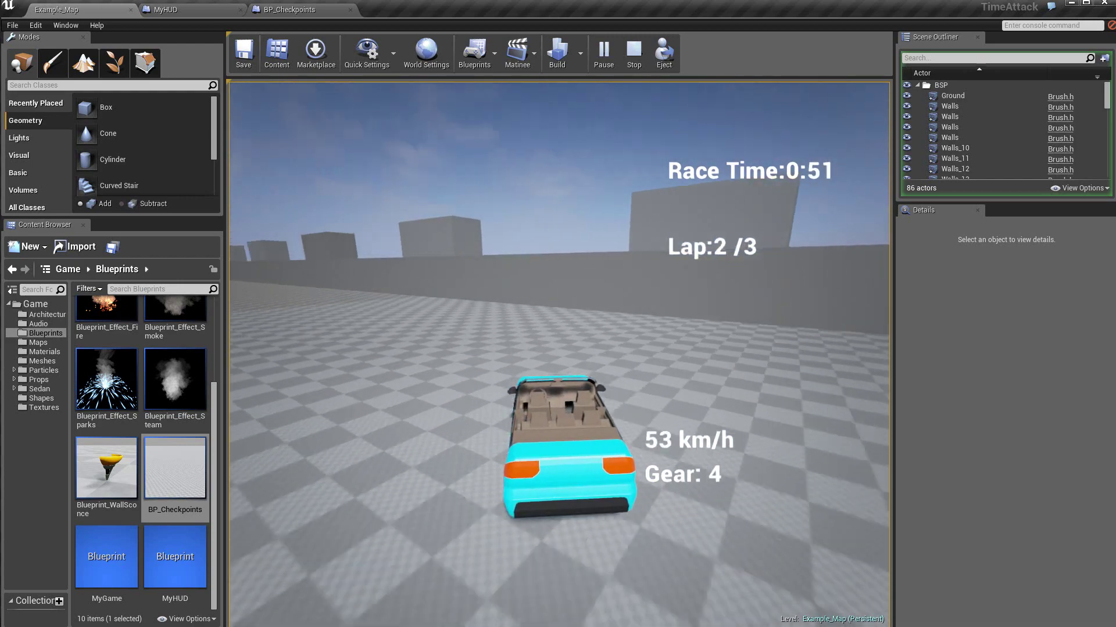
pyautogui.press('a')
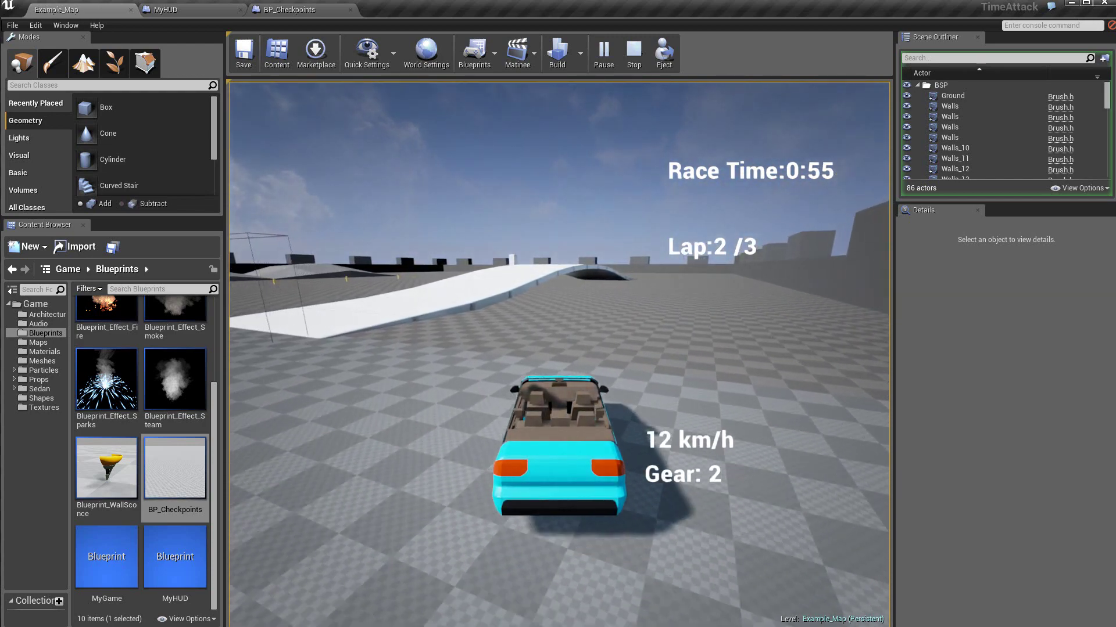
pyautogui.press('Escape')
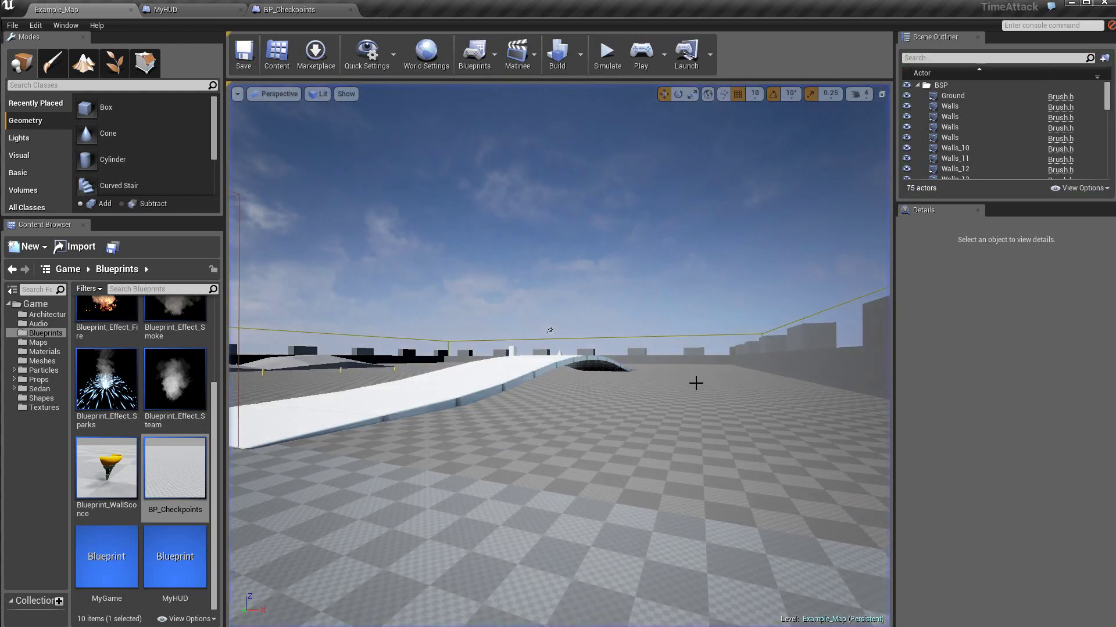